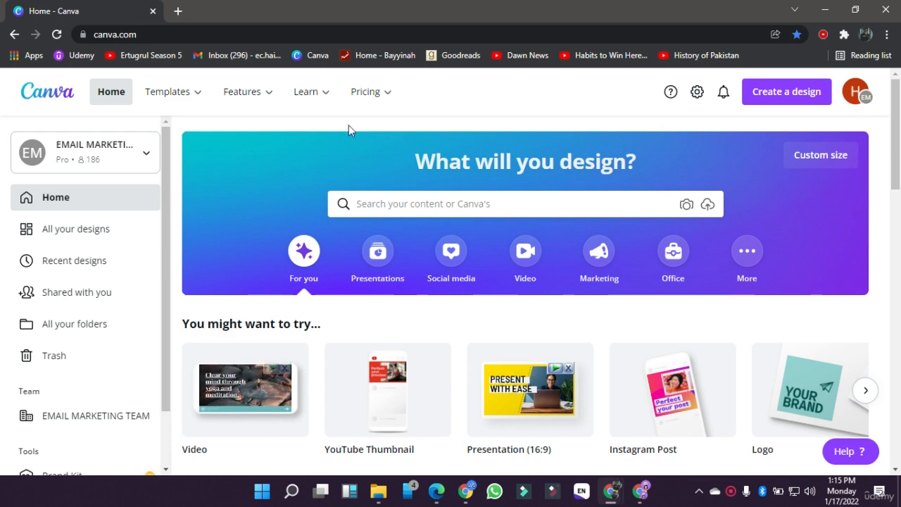
{"action": "left_click", "coordinate": [149, 33]}
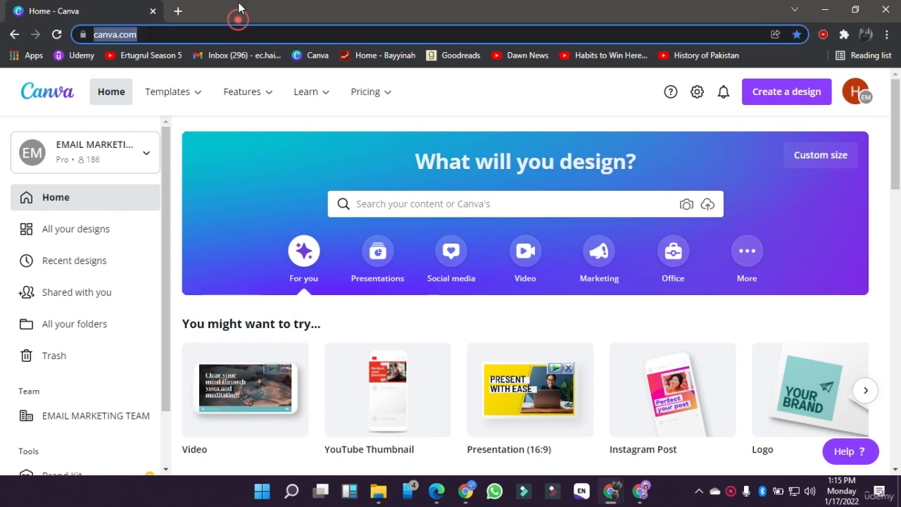
{"action": "left_click", "coordinate": [474, 203]}
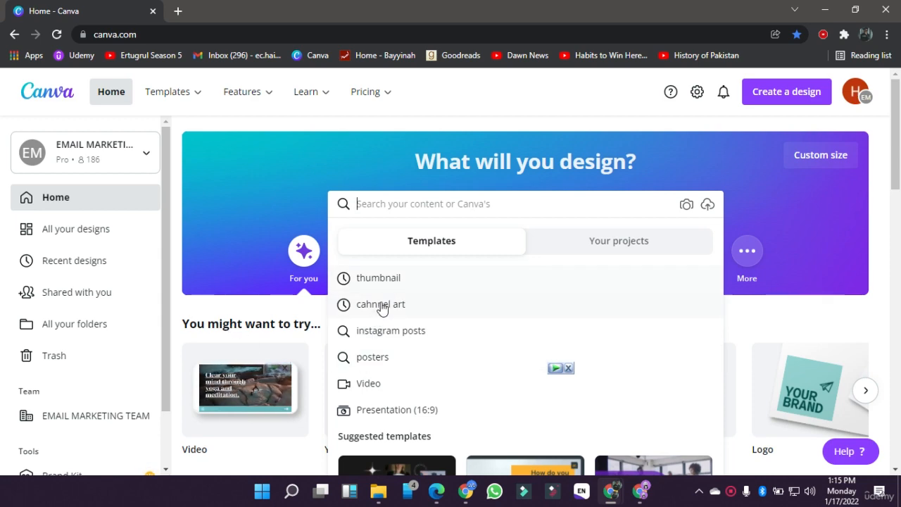
{"action": "left_click", "coordinate": [177, 310]}
{"action": "scroll", "coordinate": [177, 310], "scroll_direction": "down", "scroll_amount": 3}
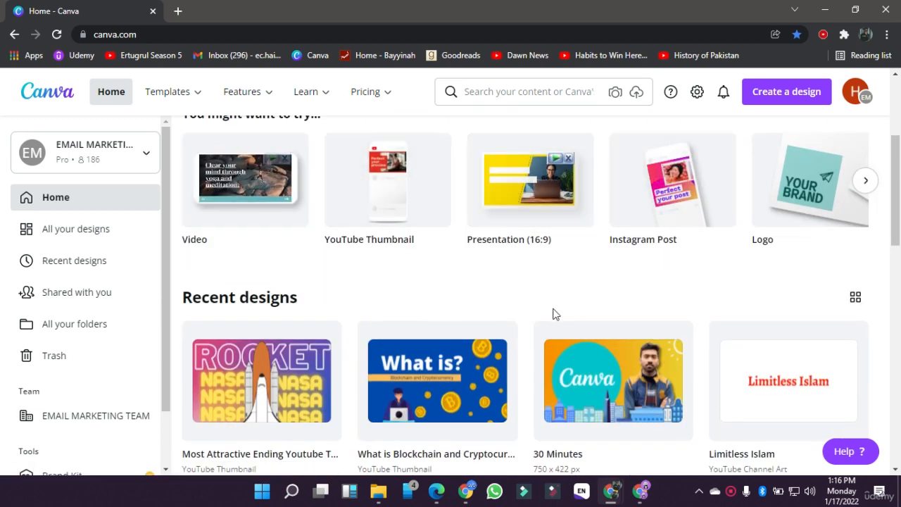
{"action": "scroll", "coordinate": [553, 314], "scroll_direction": "up", "scroll_amount": 3}
Step: Search the templates for "thumbnail" and open the suggested YouTube Thumbnail category
{"action": "left_click", "coordinate": [414, 204]}
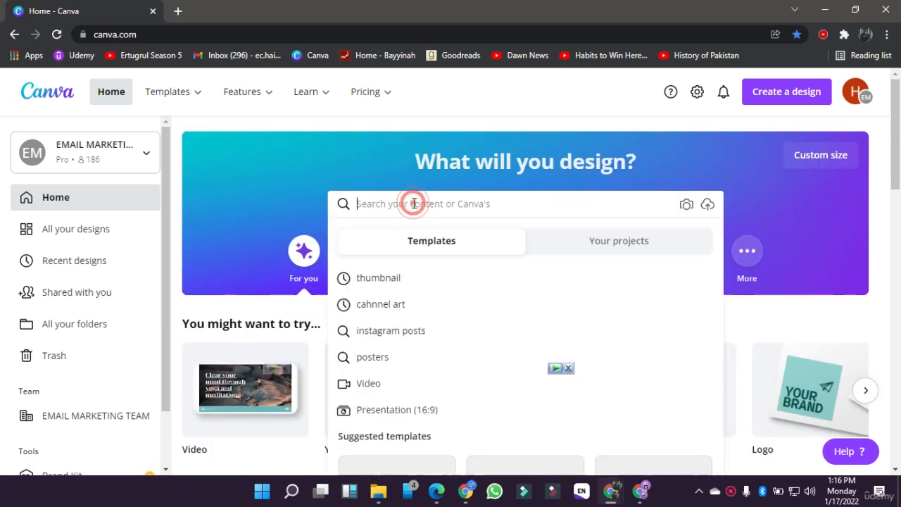
{"action": "type", "text": "thum"}
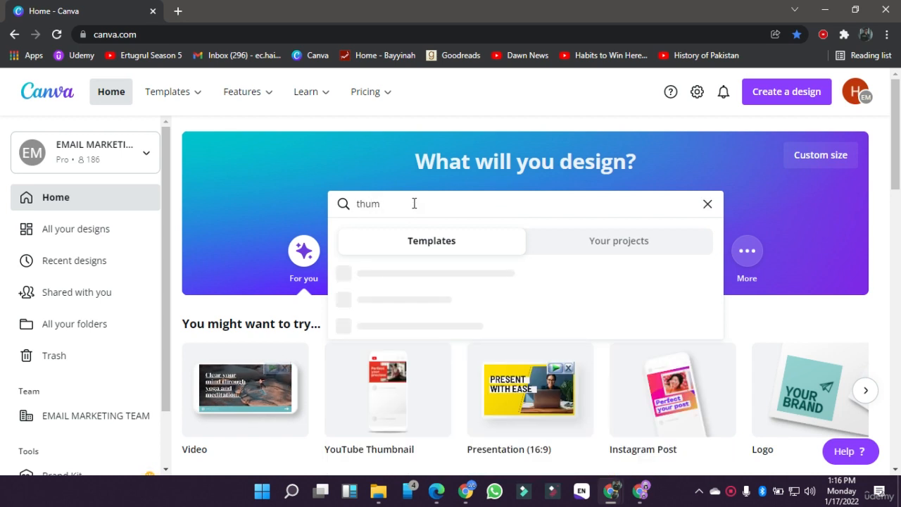
{"action": "type", "text": "bnail"}
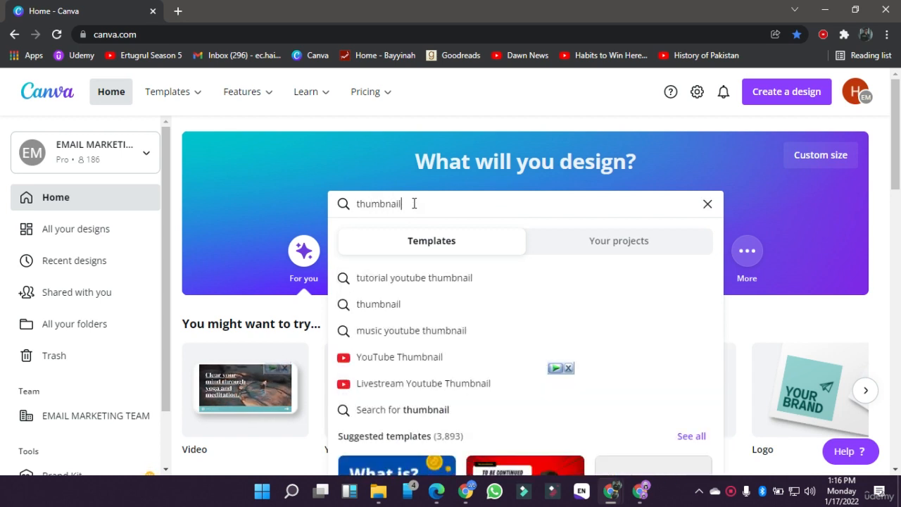
{"action": "left_click", "coordinate": [386, 354]}
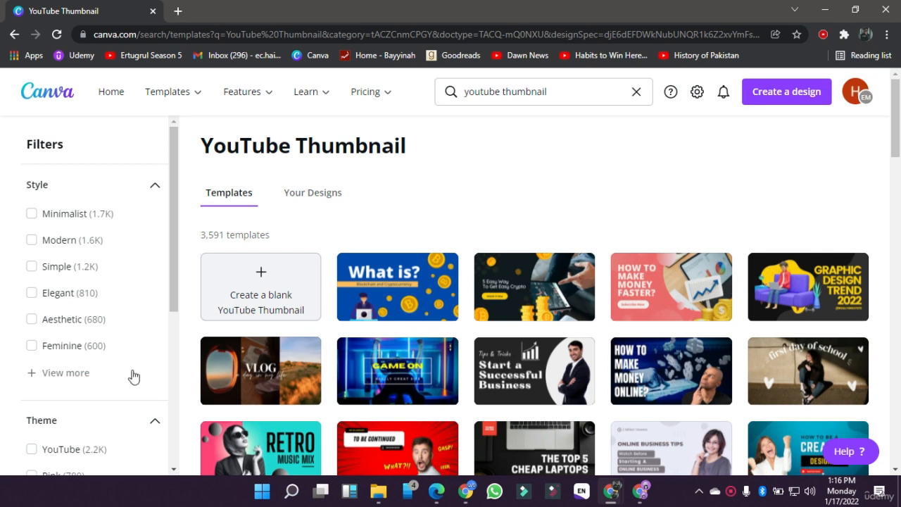
Step: Browse the YouTube Thumbnail template gallery to examine the available designs
{"action": "scroll", "coordinate": [425, 239], "scroll_direction": "down", "scroll_amount": 1}
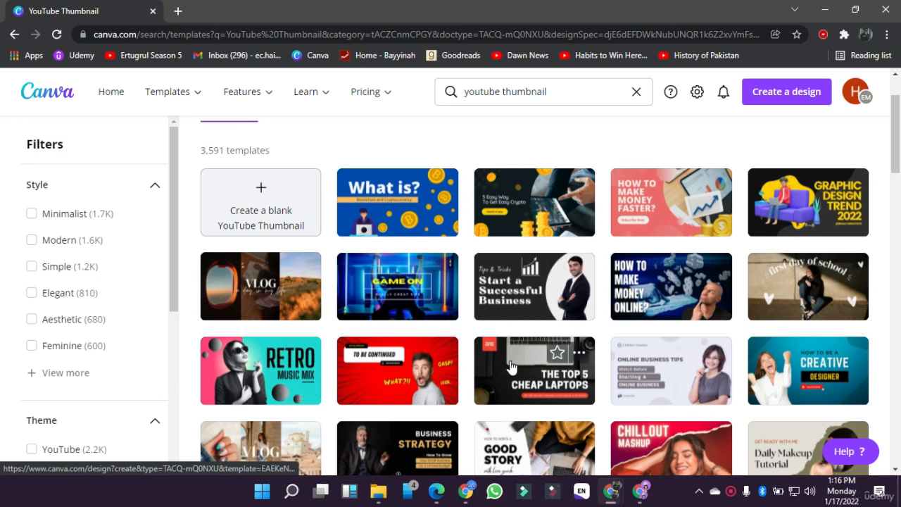
{"action": "scroll", "coordinate": [512, 368], "scroll_direction": "down", "scroll_amount": 2}
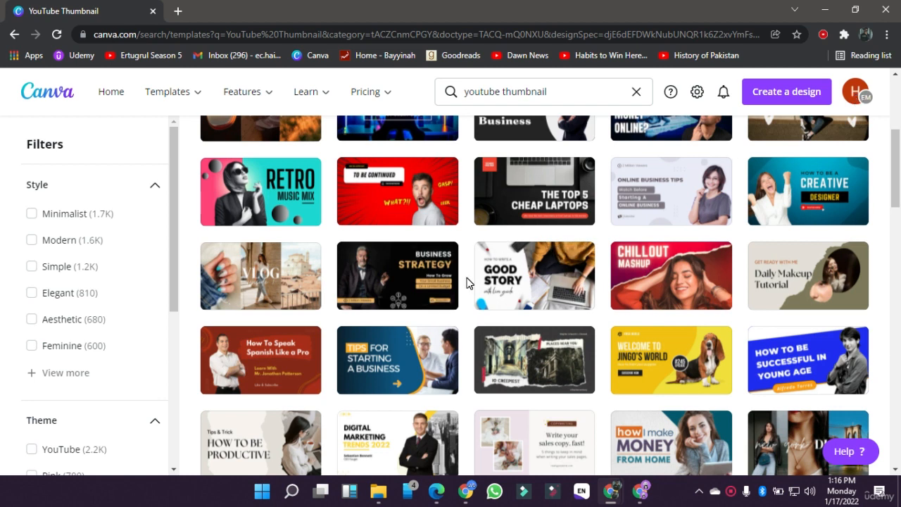
{"action": "scroll", "coordinate": [466, 282], "scroll_direction": "down", "scroll_amount": 1}
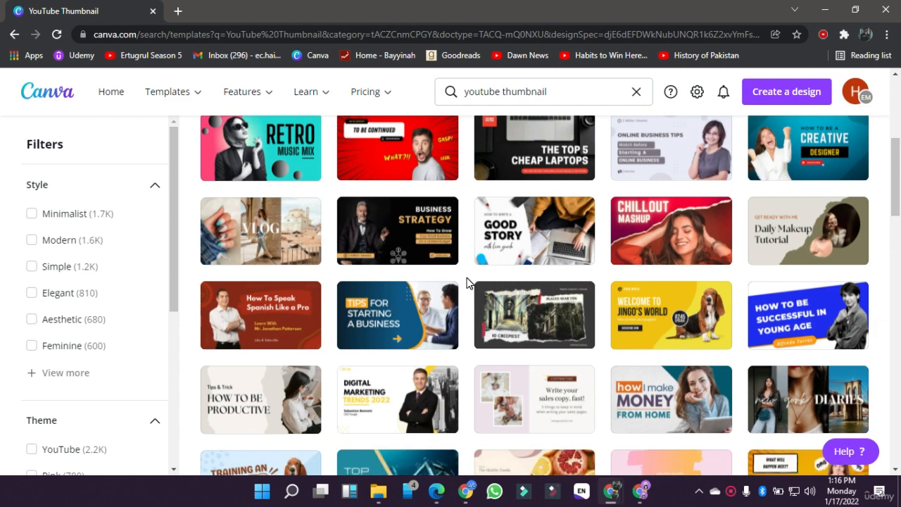
{"action": "scroll", "coordinate": [466, 282], "scroll_direction": "down", "scroll_amount": 5}
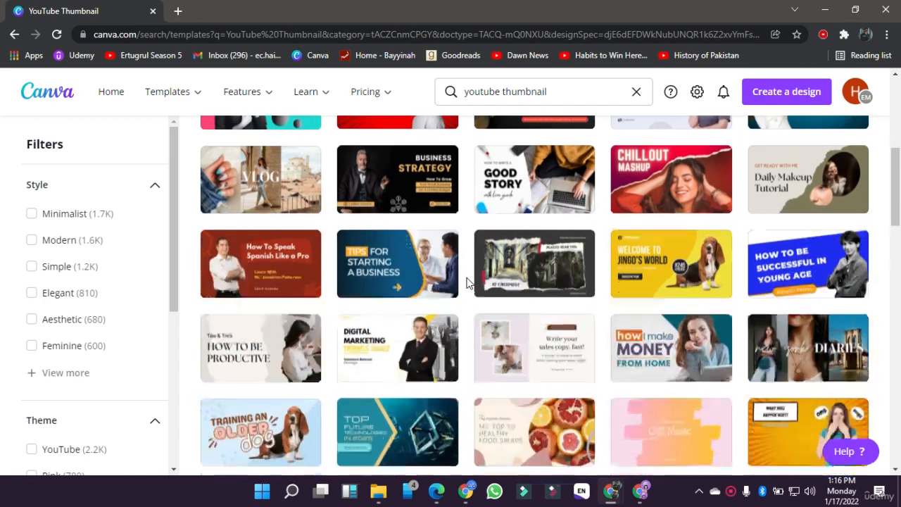
{"action": "scroll", "coordinate": [466, 282], "scroll_direction": "up", "scroll_amount": 9}
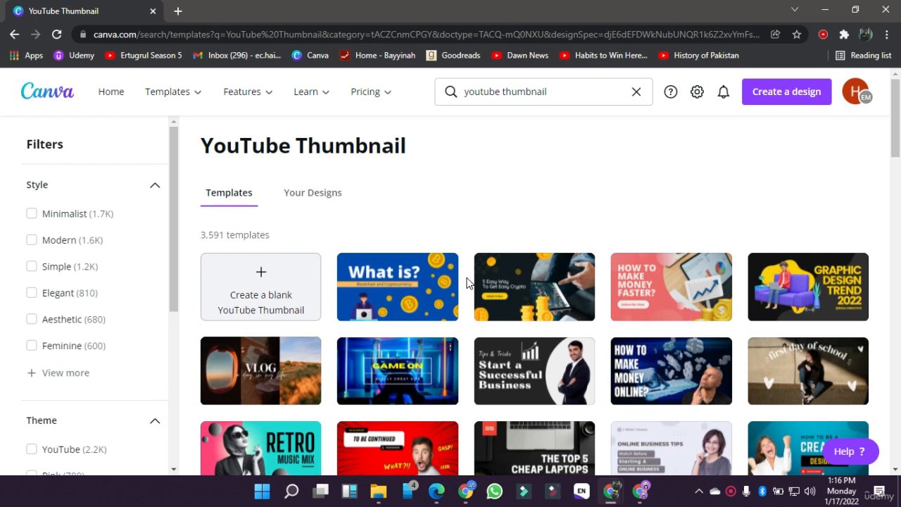
{"action": "scroll", "coordinate": [466, 282], "scroll_direction": "down", "scroll_amount": 7}
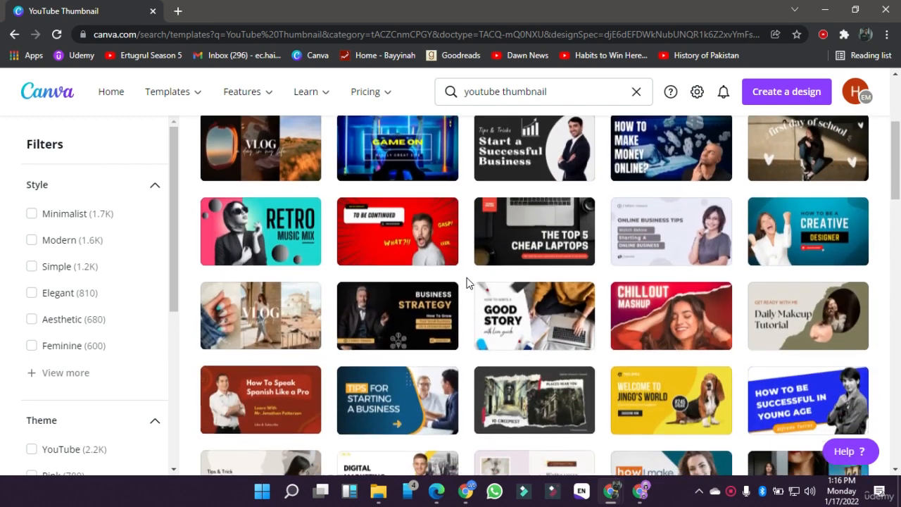
{"action": "scroll", "coordinate": [466, 283], "scroll_direction": "down", "scroll_amount": 4}
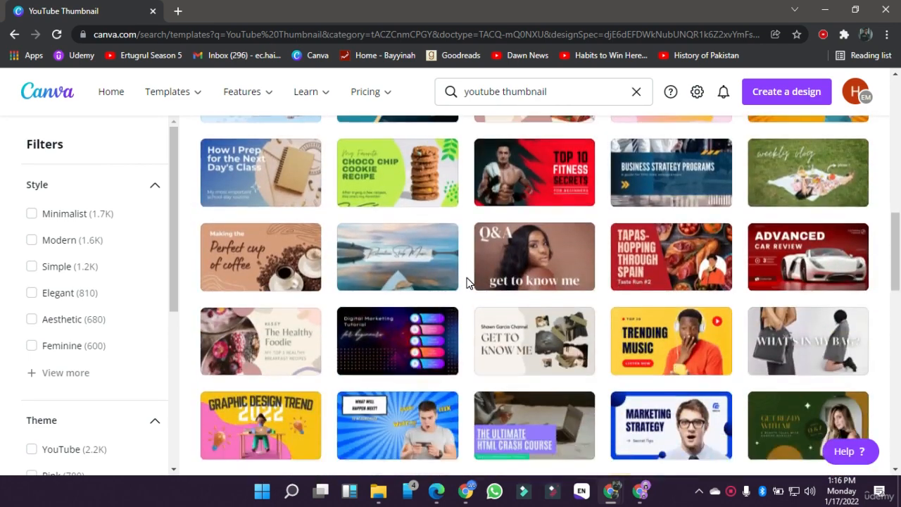
{"action": "scroll", "coordinate": [466, 282], "scroll_direction": "down", "scroll_amount": 4}
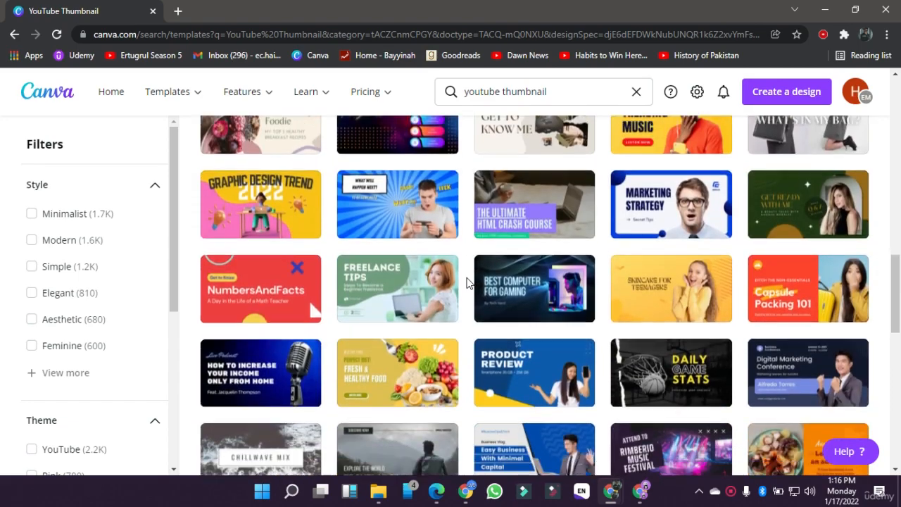
{"action": "scroll", "coordinate": [466, 282], "scroll_direction": "down", "scroll_amount": 2}
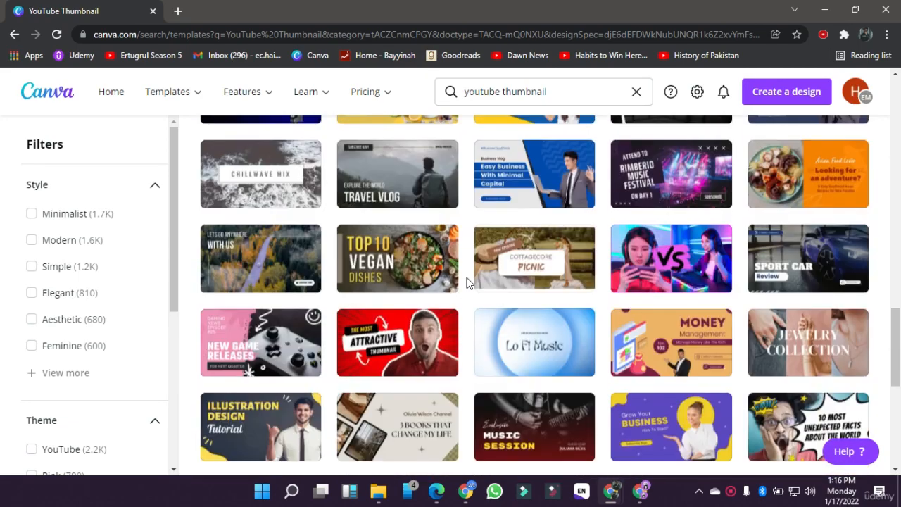
{"action": "scroll", "coordinate": [466, 282], "scroll_direction": "down", "scroll_amount": 4}
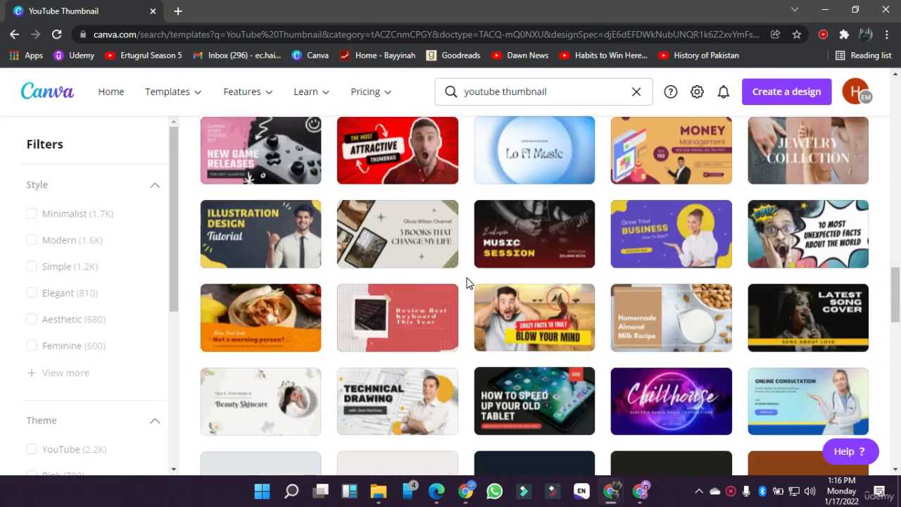
{"action": "scroll", "coordinate": [466, 283], "scroll_direction": "down", "scroll_amount": 2}
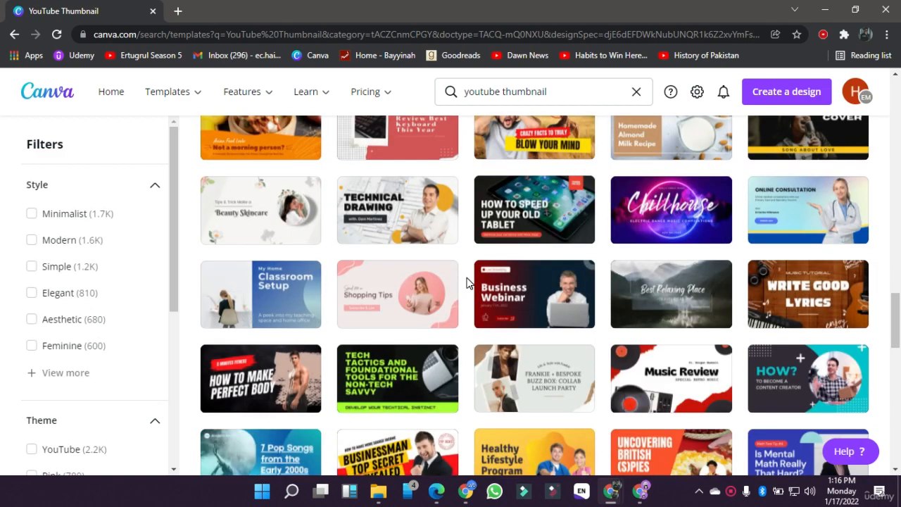
{"action": "scroll", "coordinate": [466, 282], "scroll_direction": "down", "scroll_amount": 2}
{"action": "scroll", "coordinate": [466, 283], "scroll_direction": "down", "scroll_amount": 1}
{"action": "scroll", "coordinate": [466, 282], "scroll_direction": "down", "scroll_amount": 4}
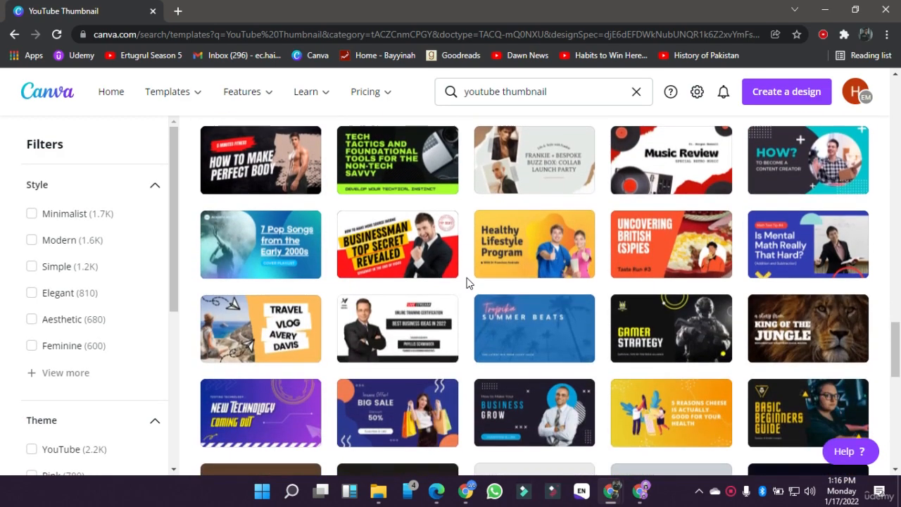
{"action": "scroll", "coordinate": [466, 282], "scroll_direction": "down", "scroll_amount": 7}
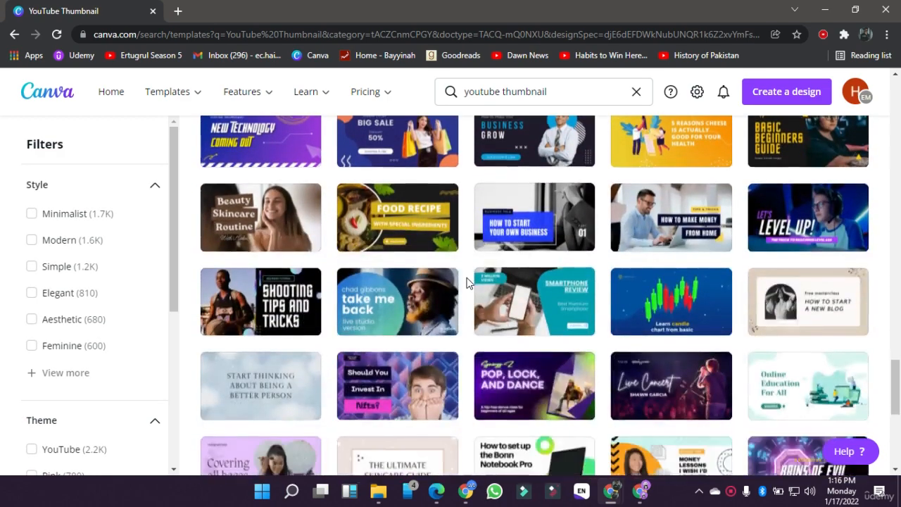
Step: Create a blank YouTube Thumbnail design
{"action": "scroll", "coordinate": [466, 283], "scroll_direction": "up", "scroll_amount": 15}
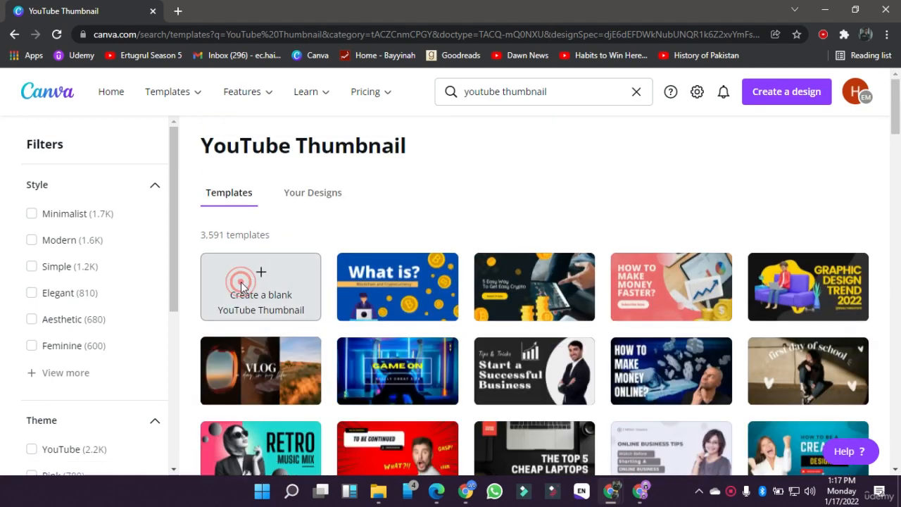
{"action": "left_click", "coordinate": [241, 287]}
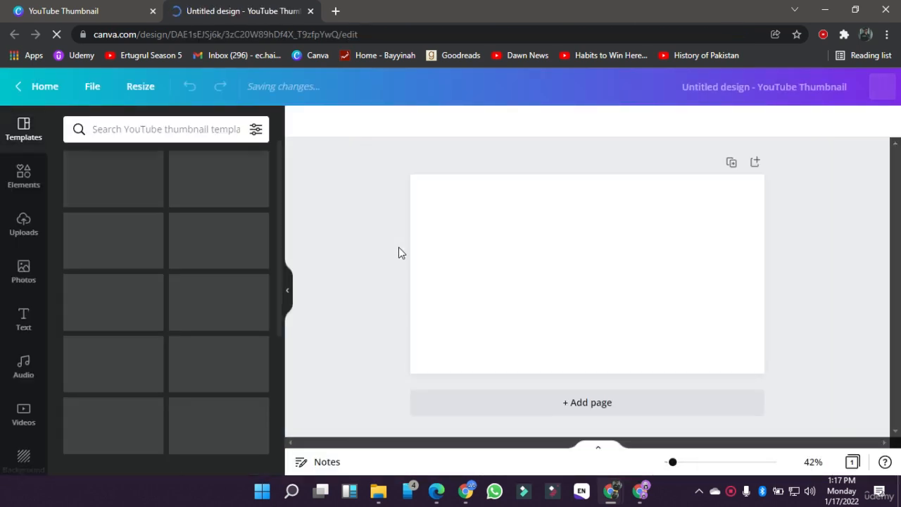
{"action": "left_click", "coordinate": [362, 261]}
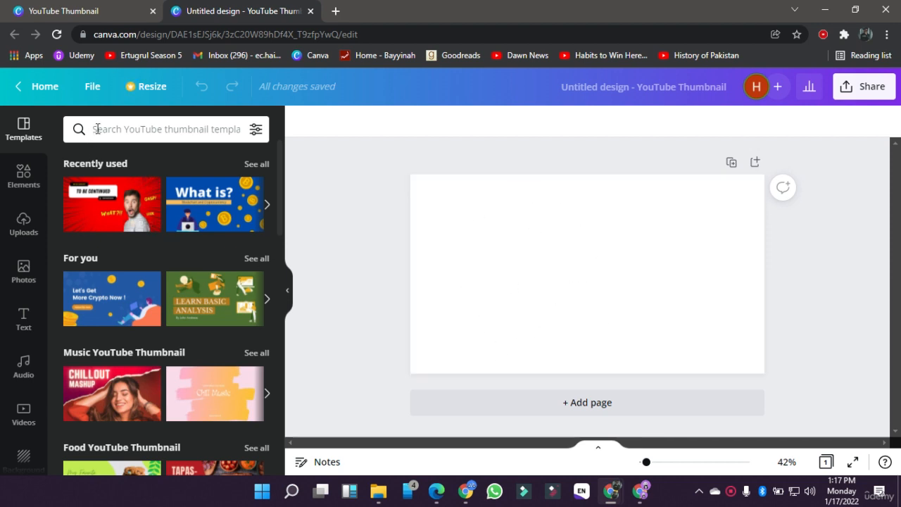
Step: Search the YouTube thumbnail templates for "gym" and look through the matching designs
{"action": "left_click", "coordinate": [97, 129]}
{"action": "type", "text": "gym"}
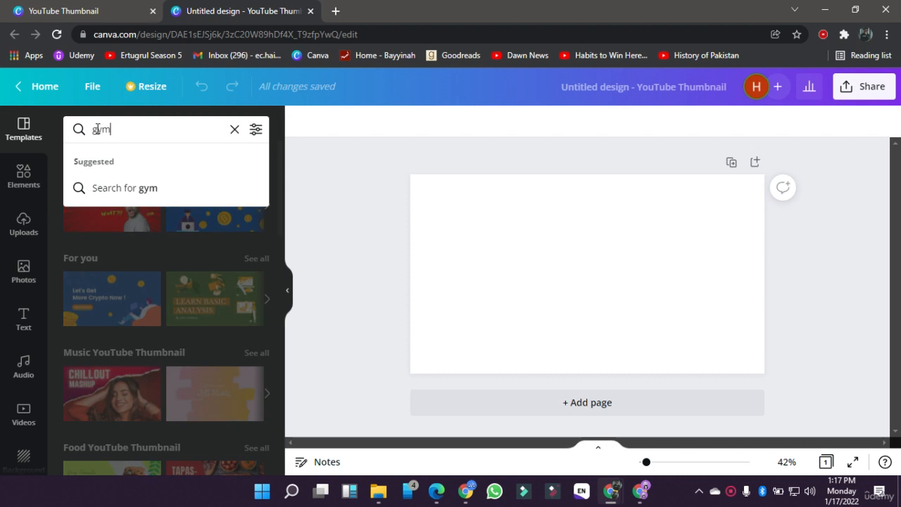
{"action": "key", "text": "Return"}
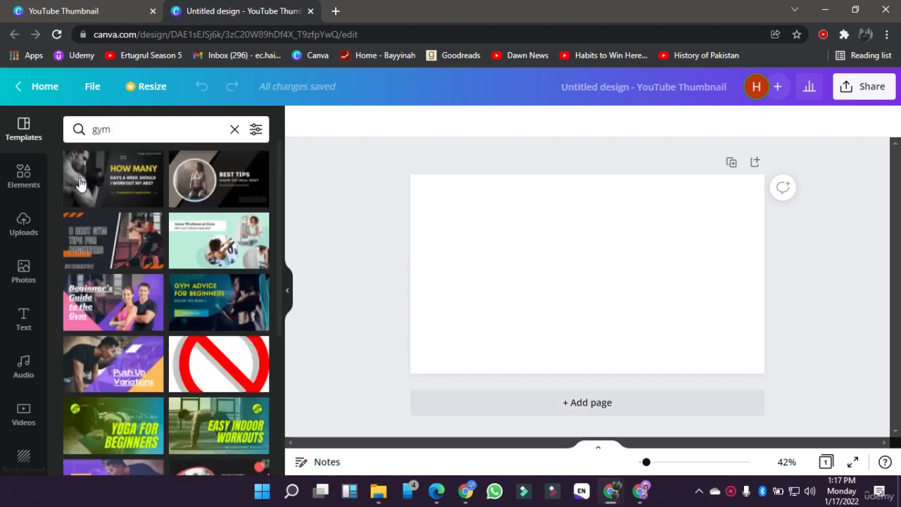
{"action": "scroll", "coordinate": [105, 359], "scroll_direction": "down", "scroll_amount": 5}
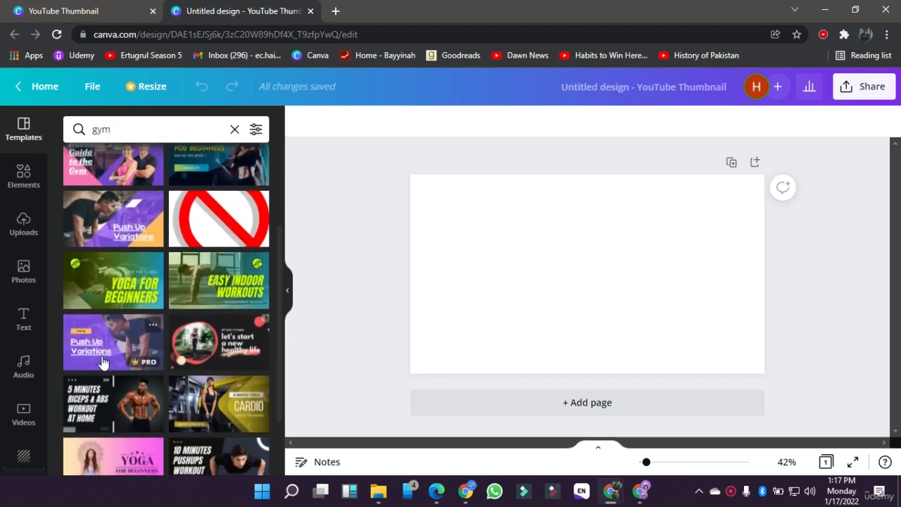
{"action": "scroll", "coordinate": [106, 362], "scroll_direction": "down", "scroll_amount": 1}
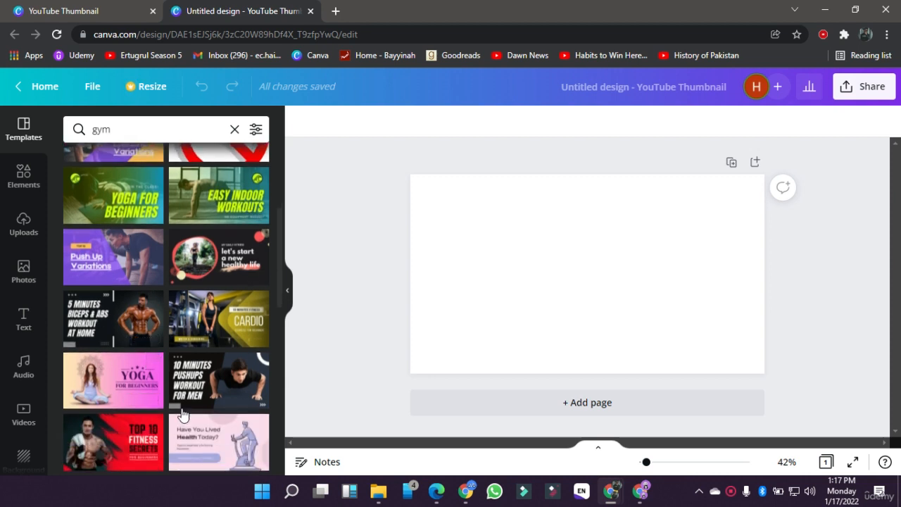
{"action": "scroll", "coordinate": [155, 331], "scroll_direction": "down", "scroll_amount": 2}
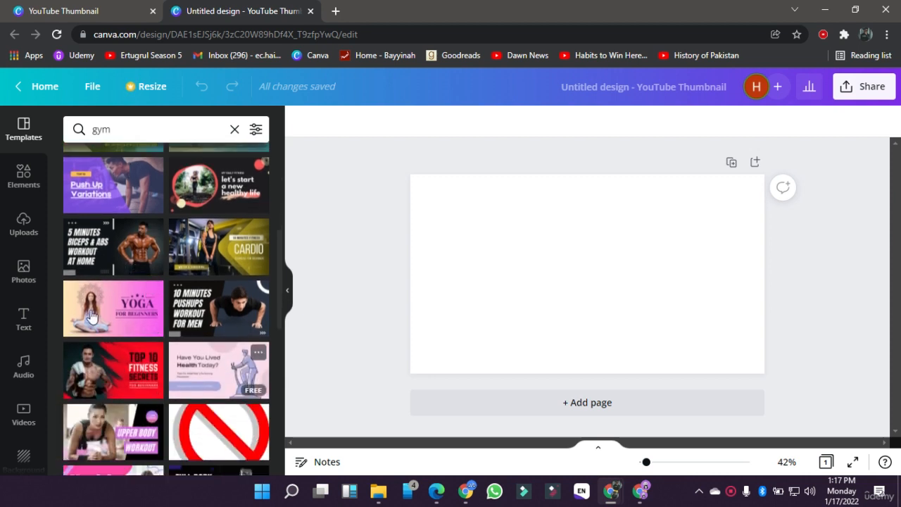
Step: Apply the "5 Minutes Biceps & Abs Workout at Home" template to the blank page and delete its photo of the man
{"action": "left_click", "coordinate": [113, 253]}
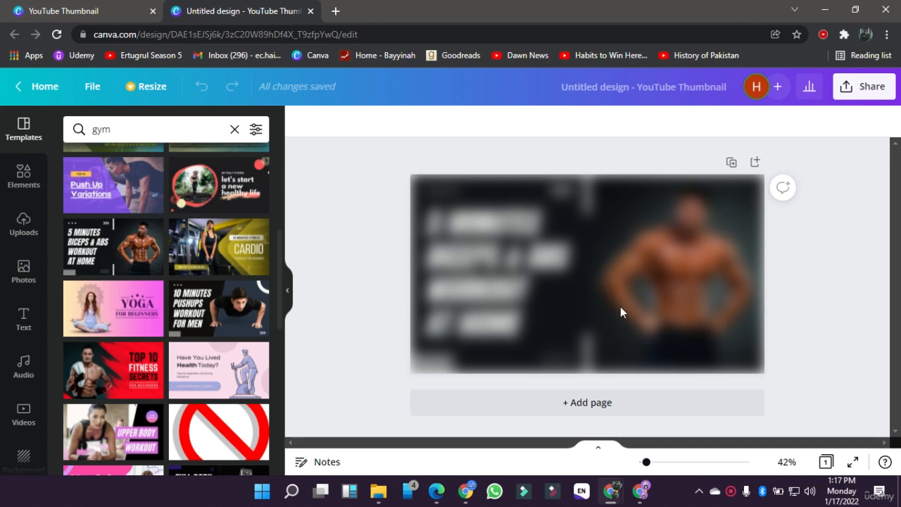
{"action": "left_click", "coordinate": [379, 290]}
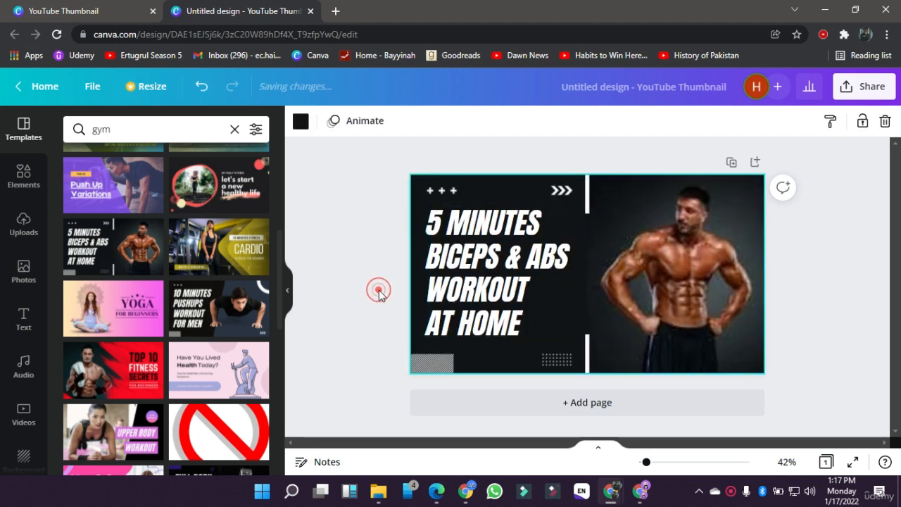
{"action": "left_click", "coordinate": [683, 275]}
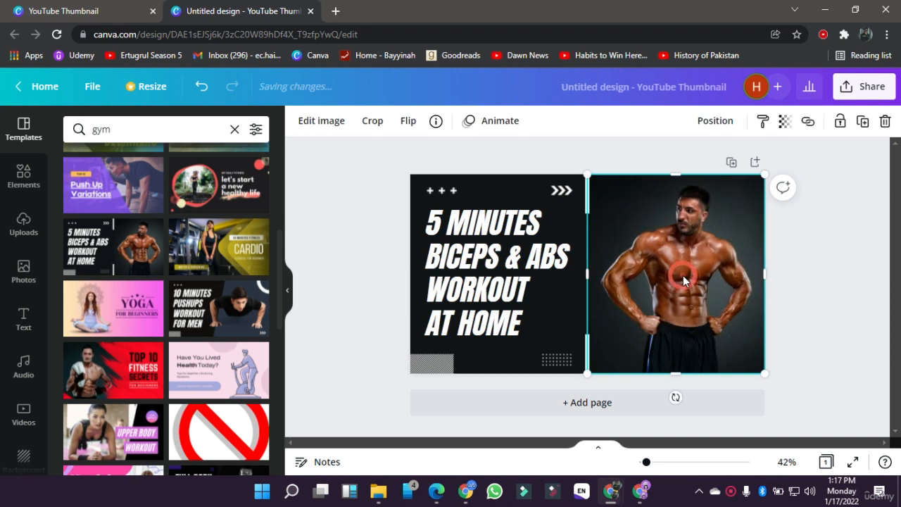
{"action": "left_click", "coordinate": [795, 332]}
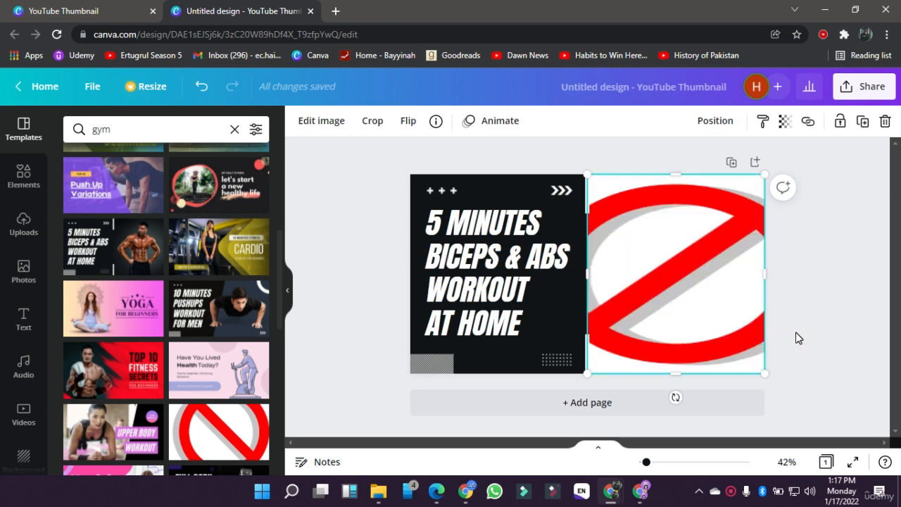
{"action": "key", "text": "Delete"}
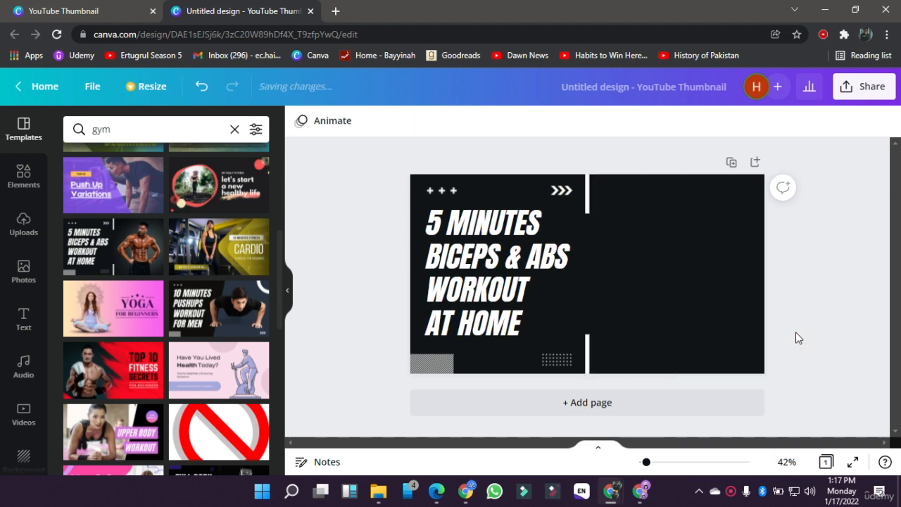
Step: Apply the "Top 10 Fitness Secrets for Beginners" template to the page and select its "TOP 10" heading
{"action": "left_click", "coordinate": [123, 363]}
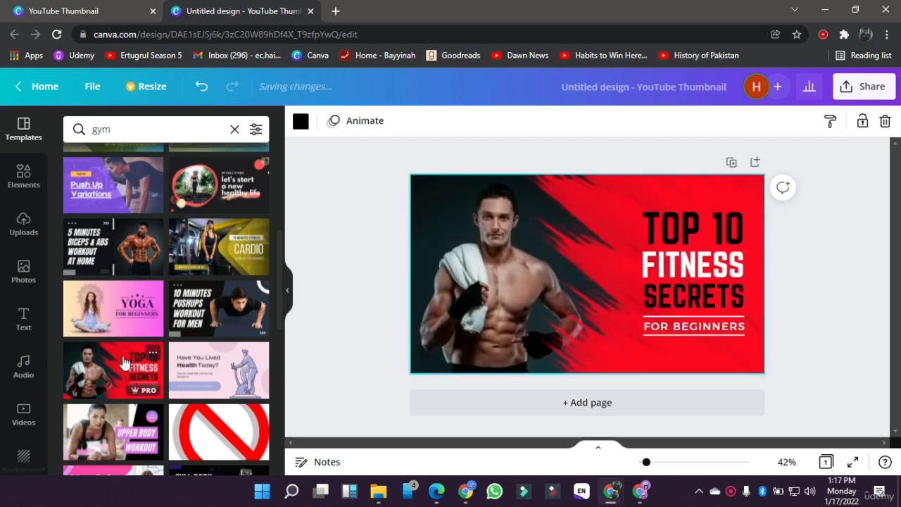
{"action": "left_click", "coordinate": [375, 333]}
{"action": "left_click", "coordinate": [692, 236]}
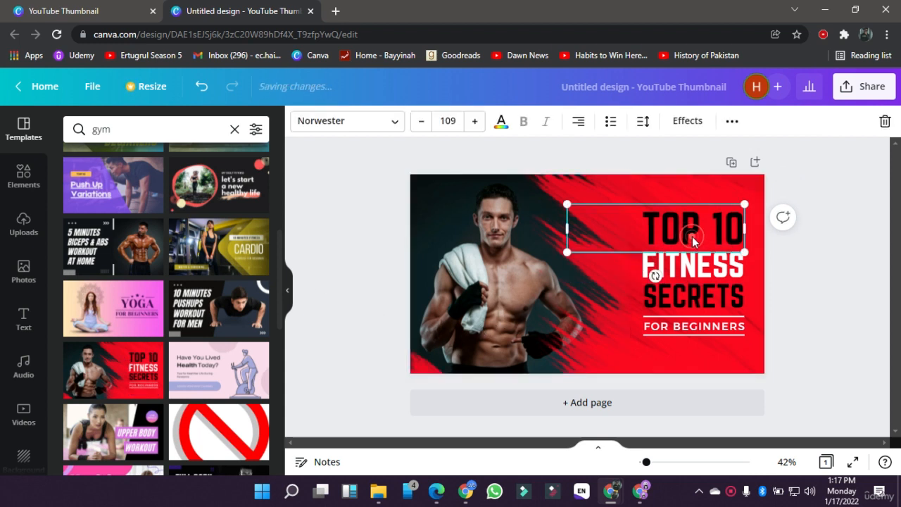
Step: Replace the "TOP 10" heading with "NUTRITION" and scale the text down to about font size 93.4
{"action": "left_click", "coordinate": [693, 264]}
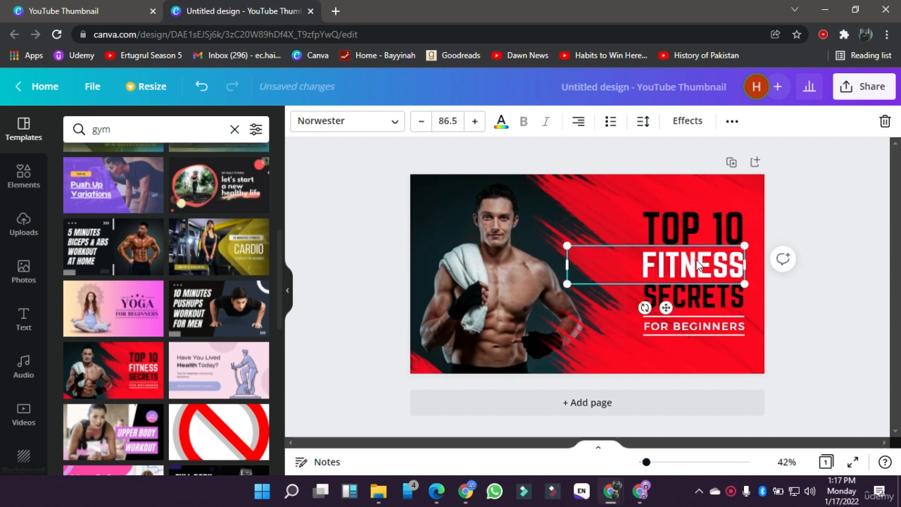
{"action": "left_click", "coordinate": [695, 293]}
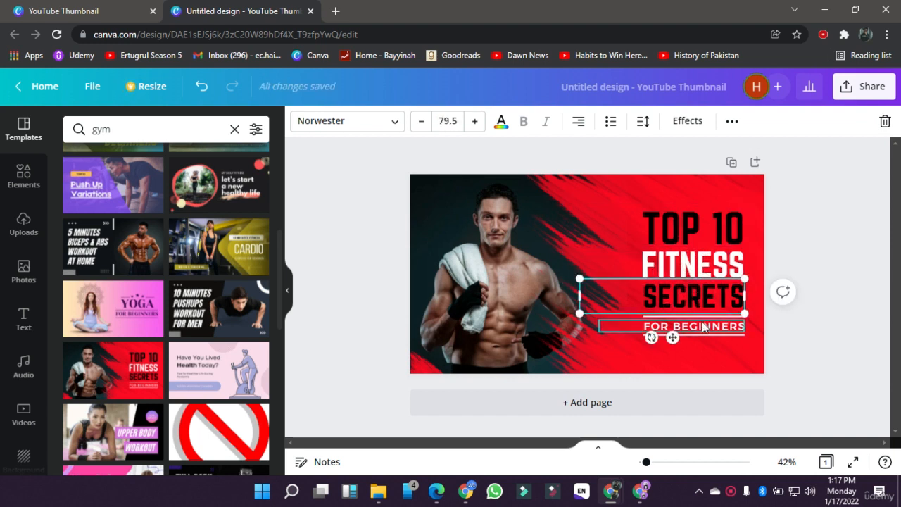
{"action": "left_click", "coordinate": [788, 337]}
{"action": "left_click", "coordinate": [698, 233]}
{"action": "double_click", "coordinate": [698, 233]}
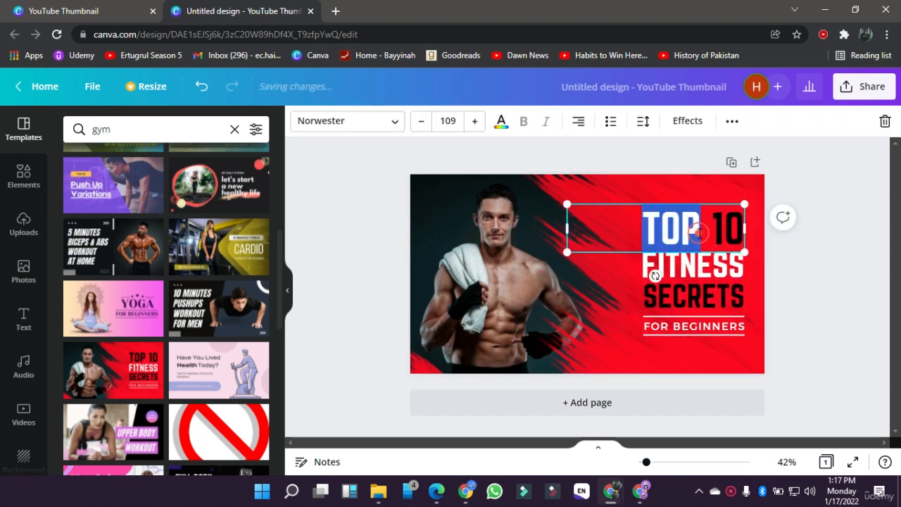
{"action": "triple_click", "coordinate": [699, 234]}
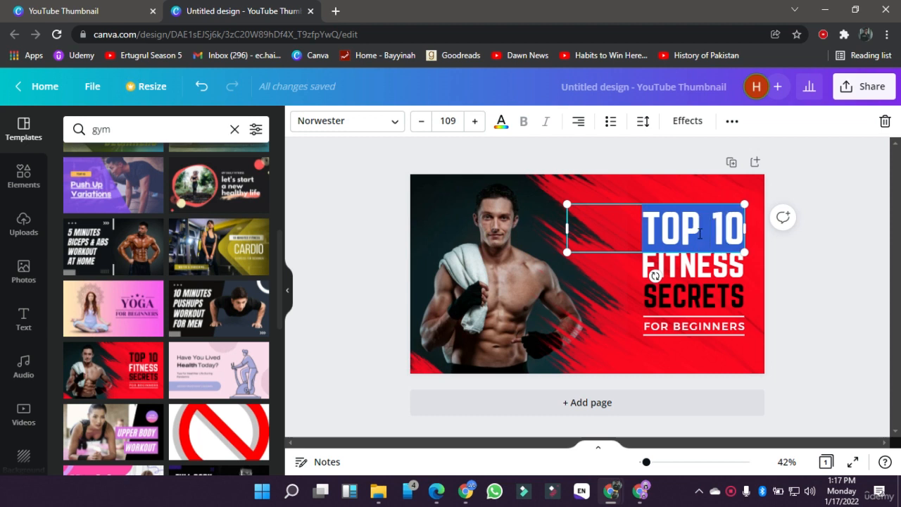
{"action": "type", "text": "NUTRA"}
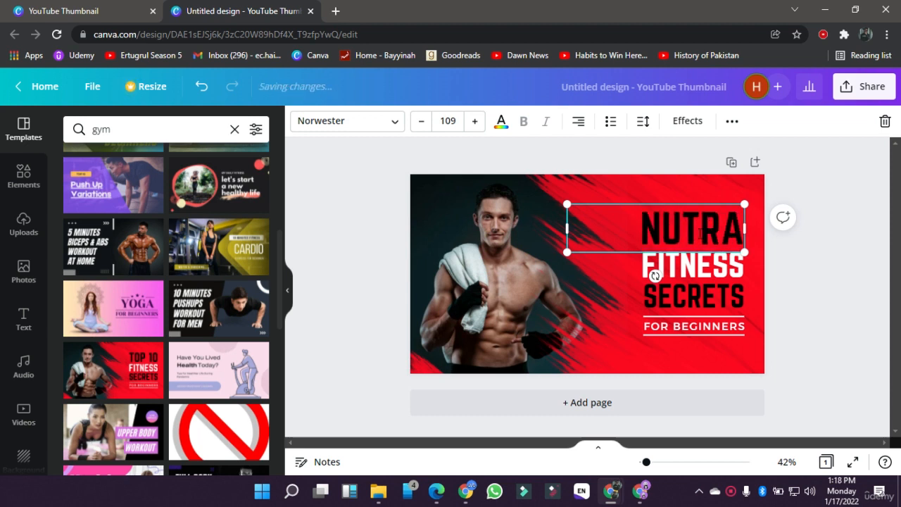
{"action": "key", "text": "BackSpace"}
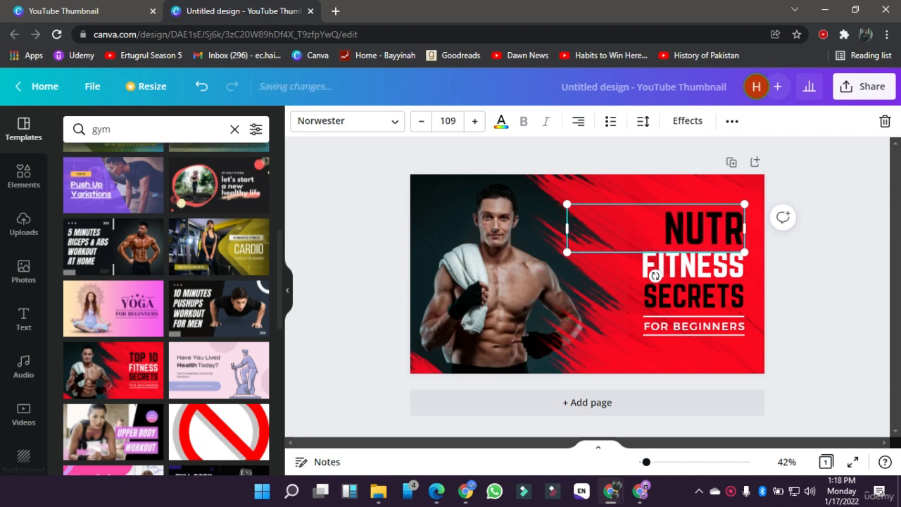
{"action": "type", "text": "ITION"}
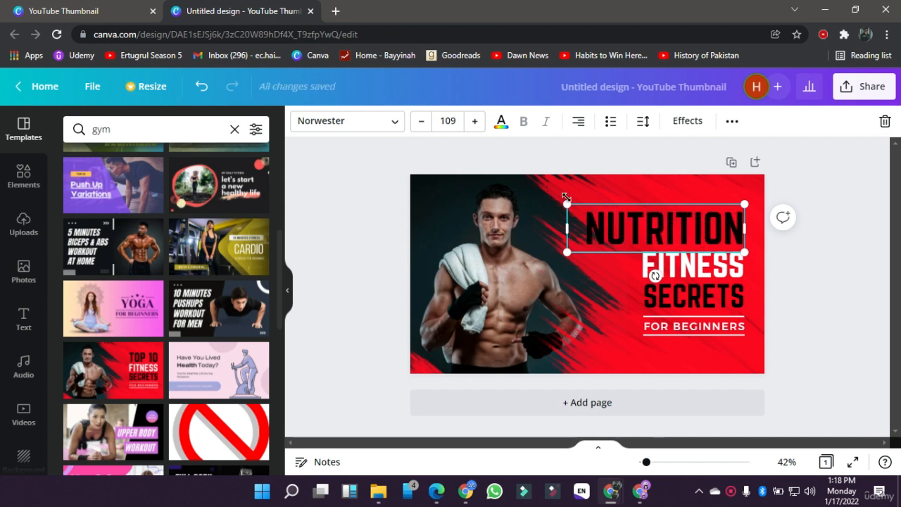
{"action": "left_click_drag", "start_coordinate": [567, 199], "coordinate": [593, 210]}
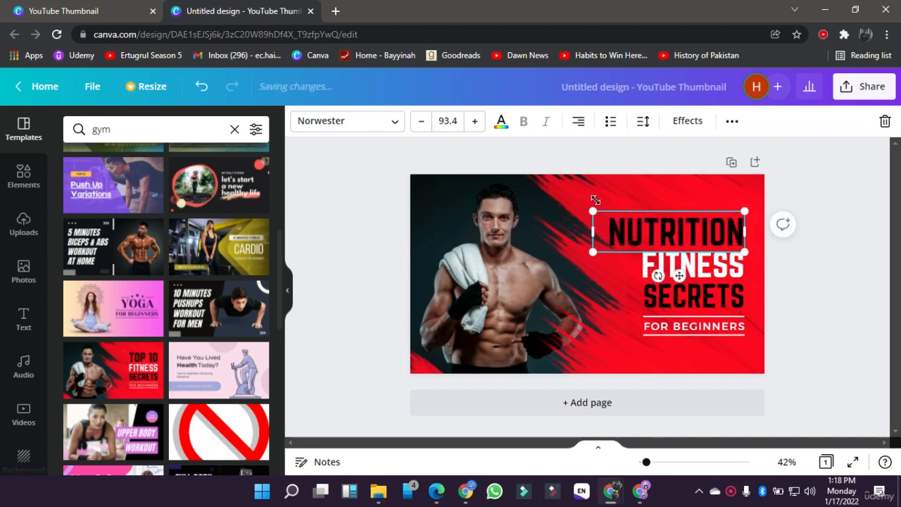
Step: Replace the white "FITNESS" line with "AND" and the "SECRETS" line below it with "FITNESS"
{"action": "left_click", "coordinate": [709, 273]}
{"action": "double_click", "coordinate": [712, 267]}
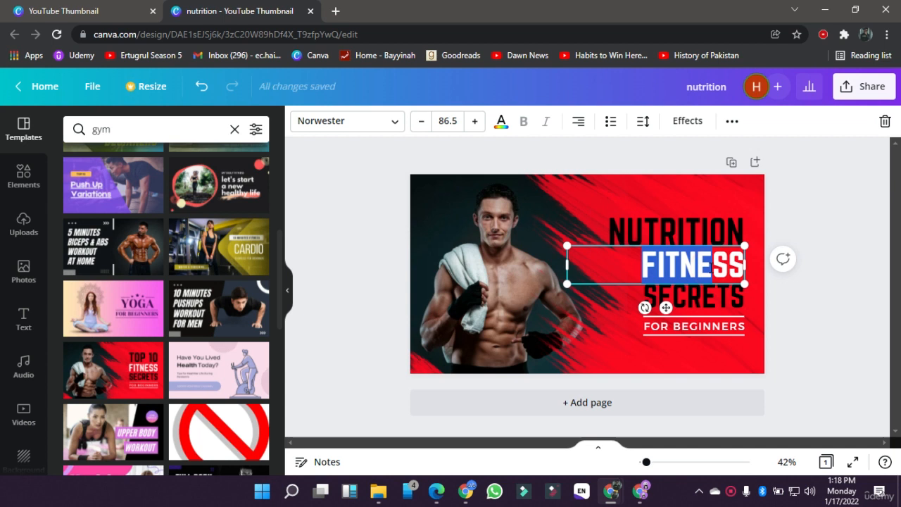
{"action": "double_click", "coordinate": [712, 267]}
{"action": "type", "text": "AND"}
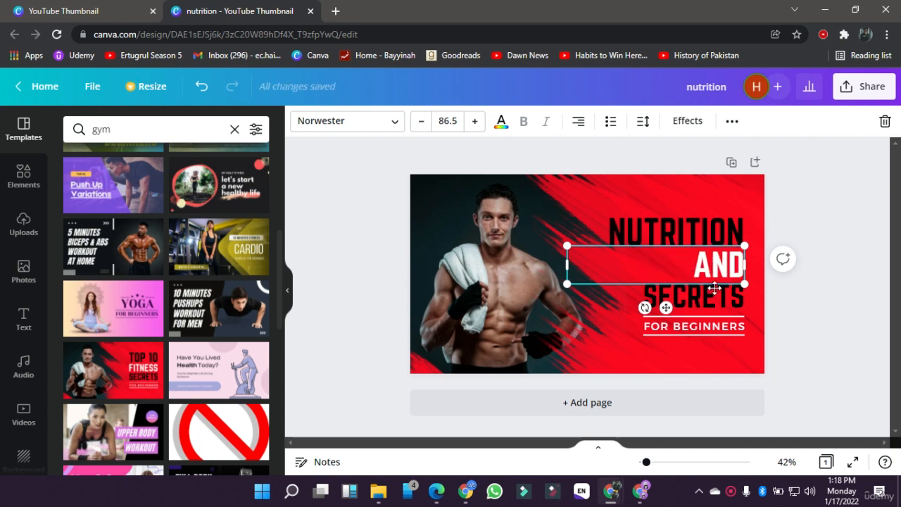
{"action": "double_click", "coordinate": [714, 289]}
{"action": "key", "text": "BackSpace"}
{"action": "type", "text": "FITN"}
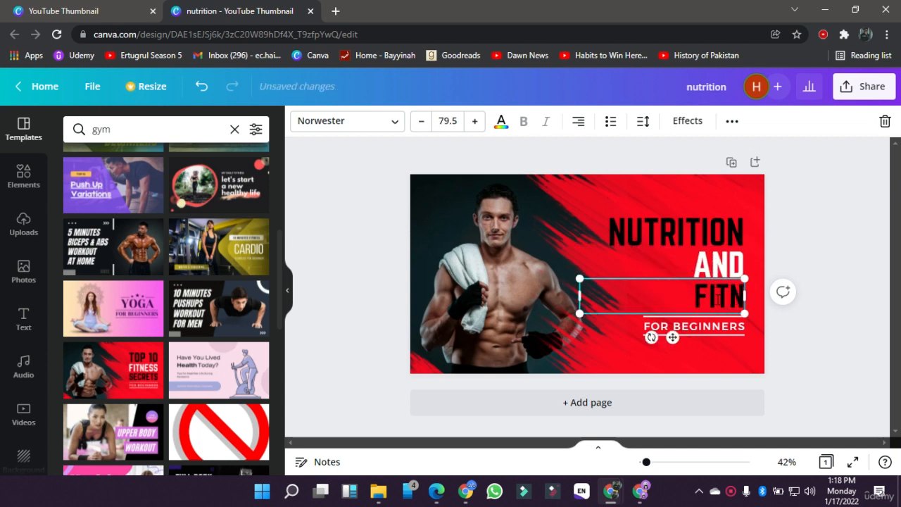
{"action": "type", "text": "ESS"}
Step: Replace the "FOR BEGINNERS" tagline between the two lines with "ALL TOGETHER"
{"action": "left_click", "coordinate": [727, 330]}
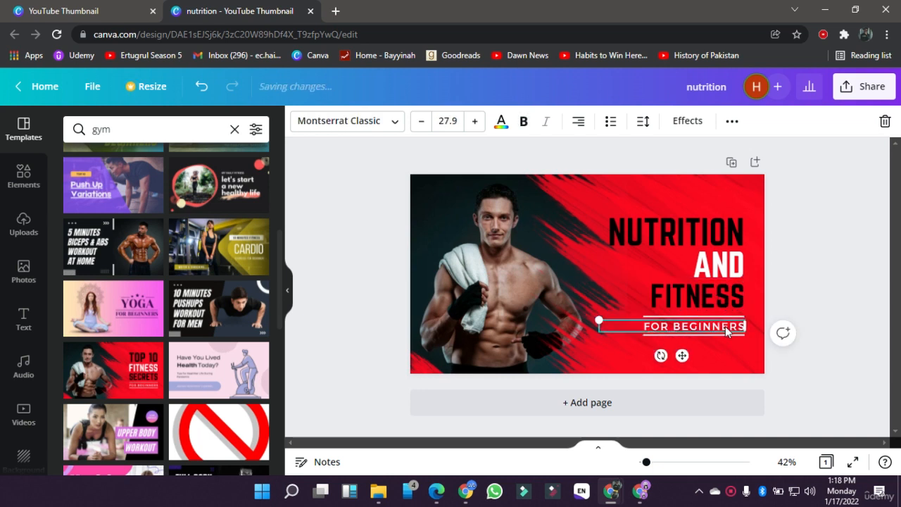
{"action": "double_click", "coordinate": [726, 328]}
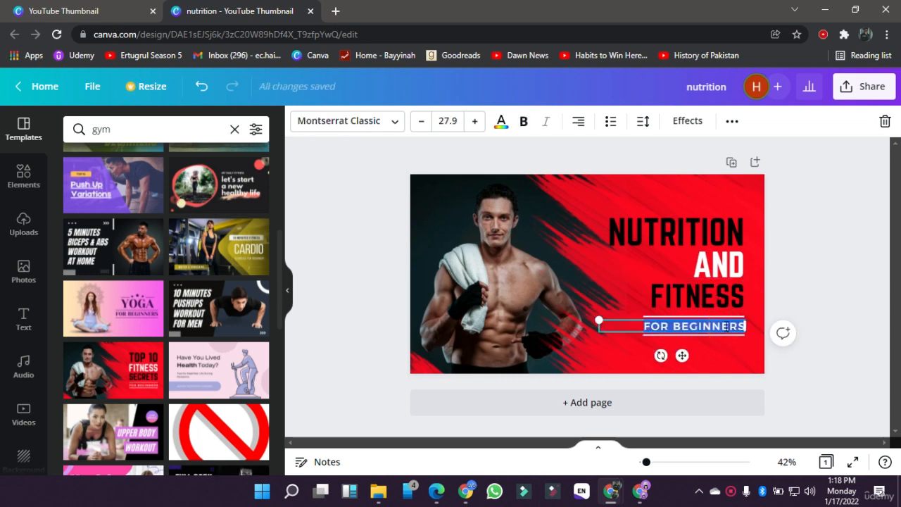
{"action": "type", "text": "ALL TOGETHER"}
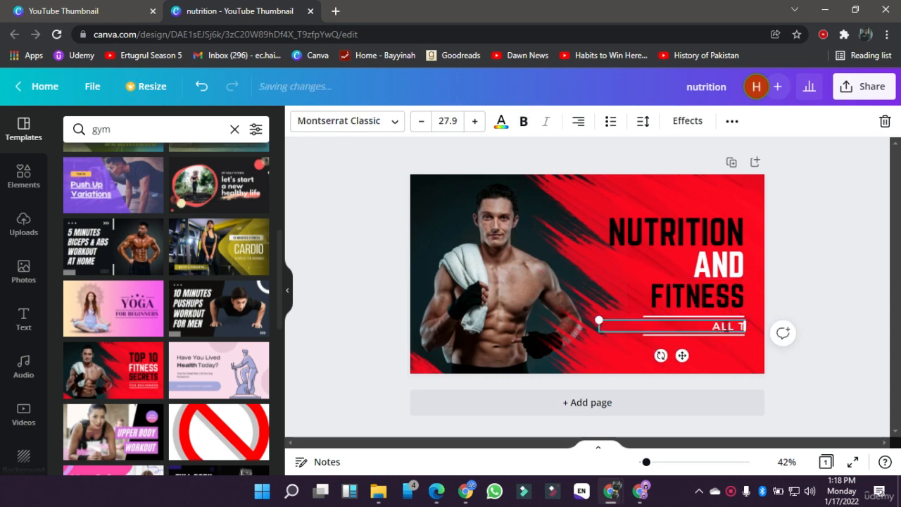
{"action": "left_click", "coordinate": [800, 372]}
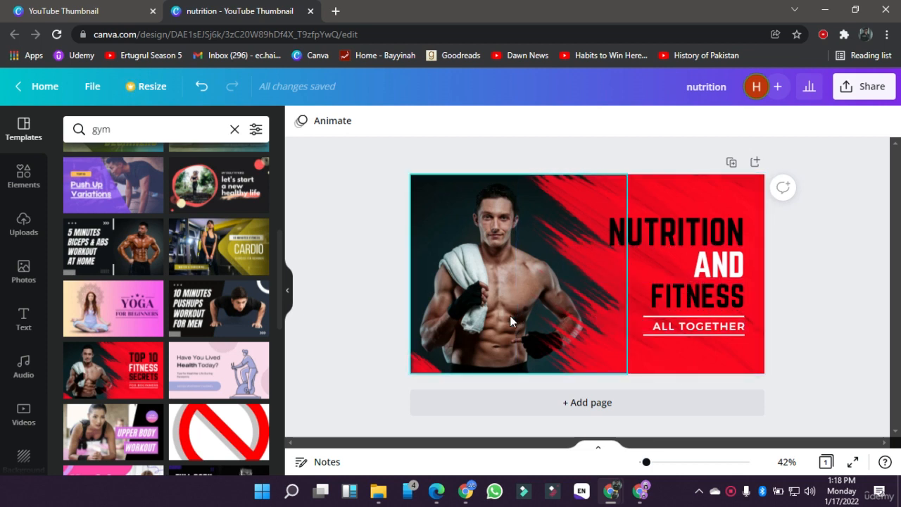
Step: Look through the available elements, uploads, photos, text styles, audio tracks and videos
{"action": "left_click", "coordinate": [11, 189]}
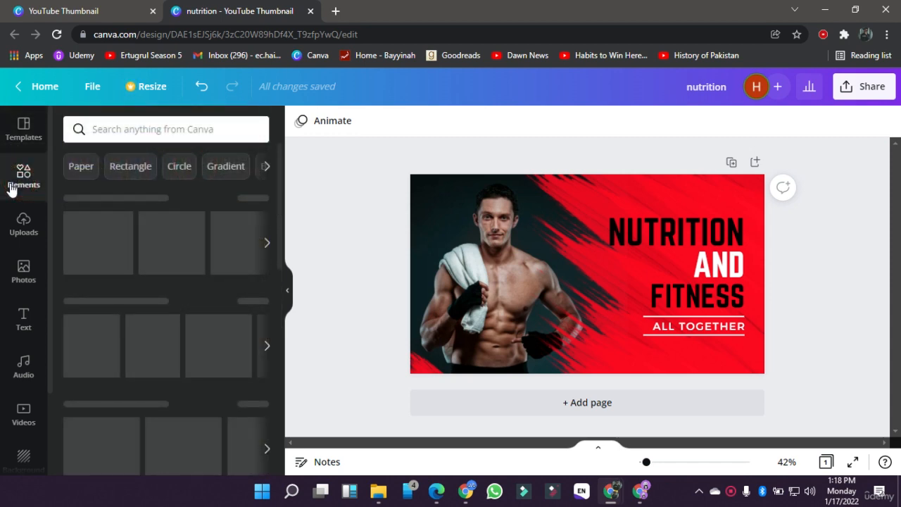
{"action": "left_click", "coordinate": [24, 225]}
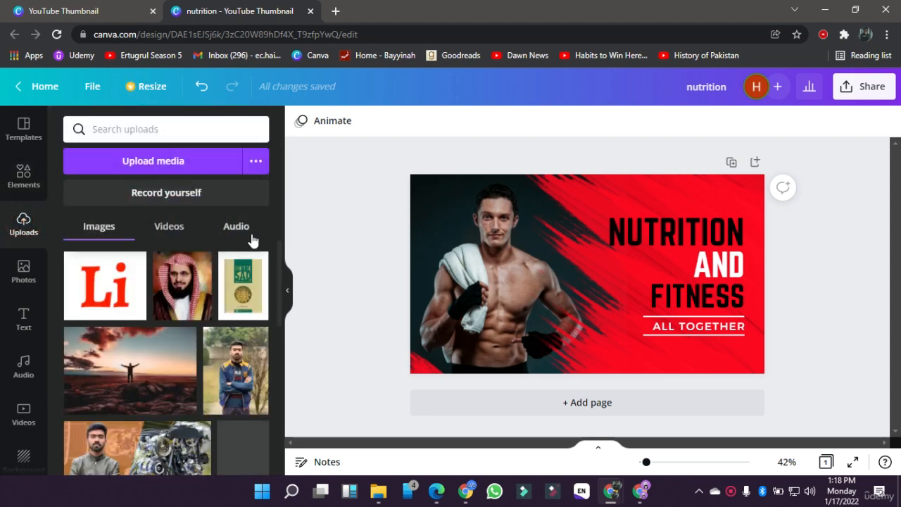
{"action": "left_click", "coordinate": [17, 276]}
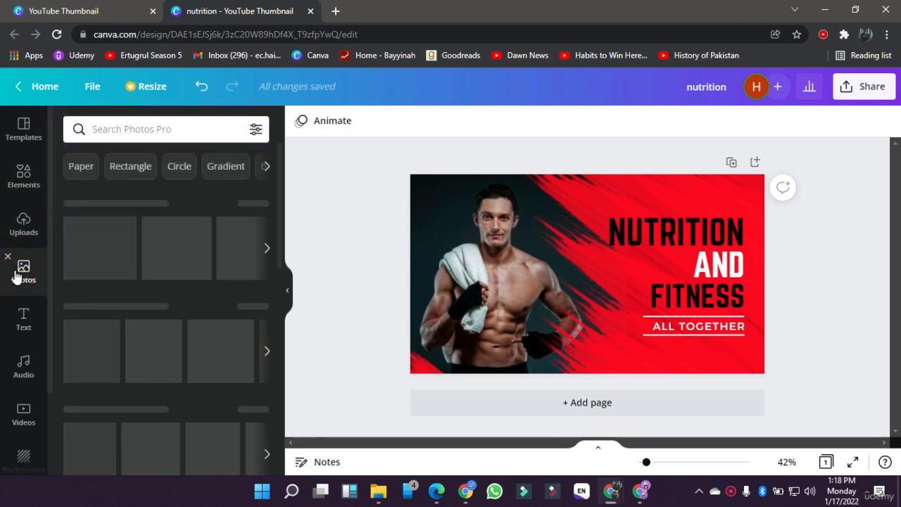
{"action": "scroll", "coordinate": [179, 428], "scroll_direction": "down", "scroll_amount": 5}
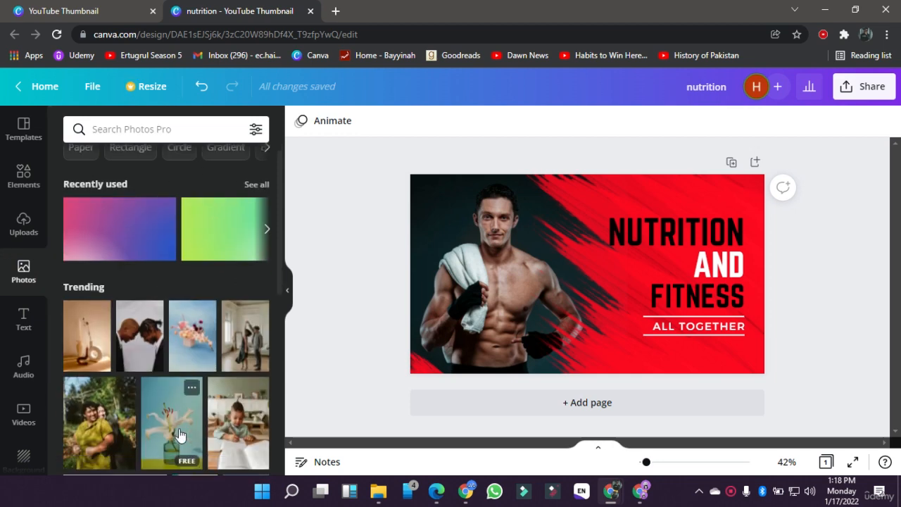
{"action": "left_click", "coordinate": [24, 318]}
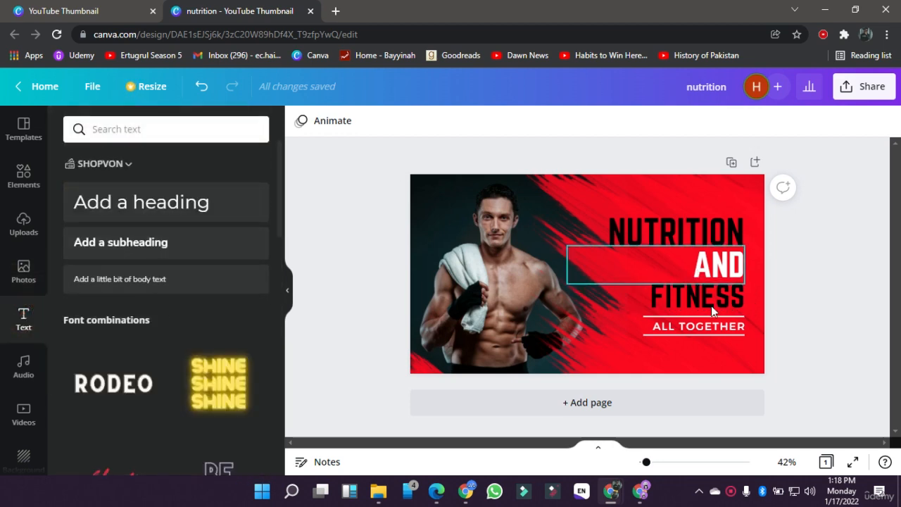
{"action": "left_click", "coordinate": [14, 360]}
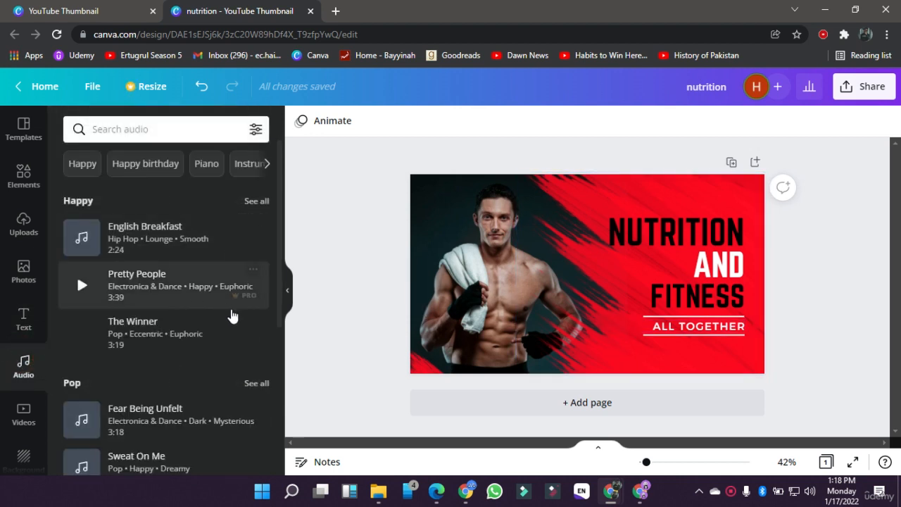
{"action": "left_click", "coordinate": [373, 310]}
{"action": "left_click", "coordinate": [5, 426]}
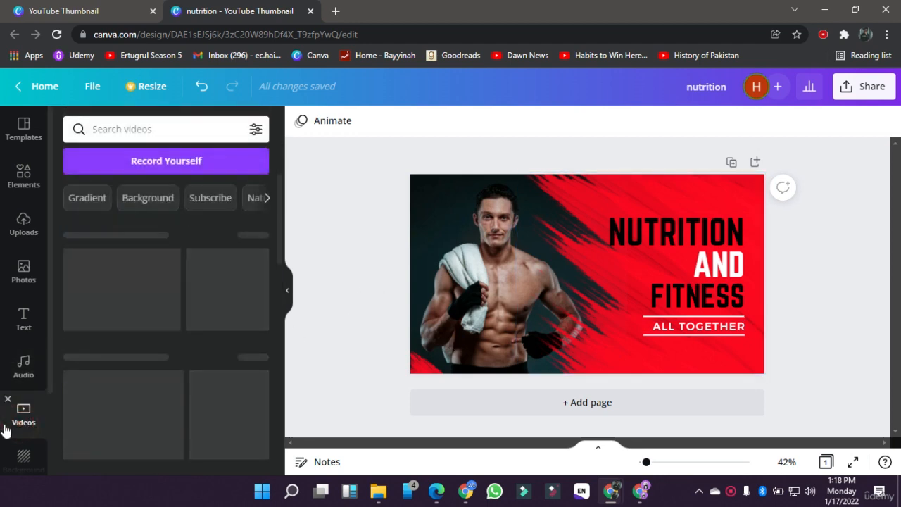
{"action": "scroll", "coordinate": [132, 331], "scroll_direction": "down", "scroll_amount": 2}
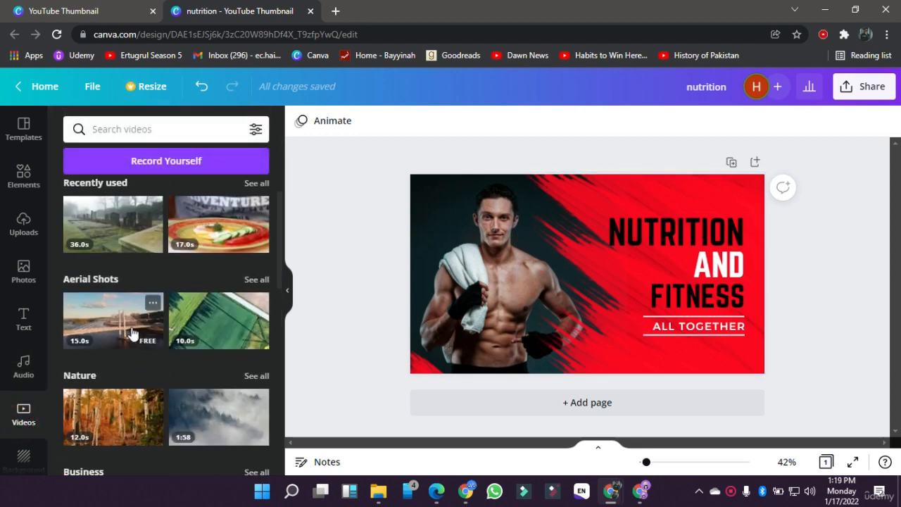
{"action": "scroll", "coordinate": [14, 429], "scroll_direction": "down", "scroll_amount": 2}
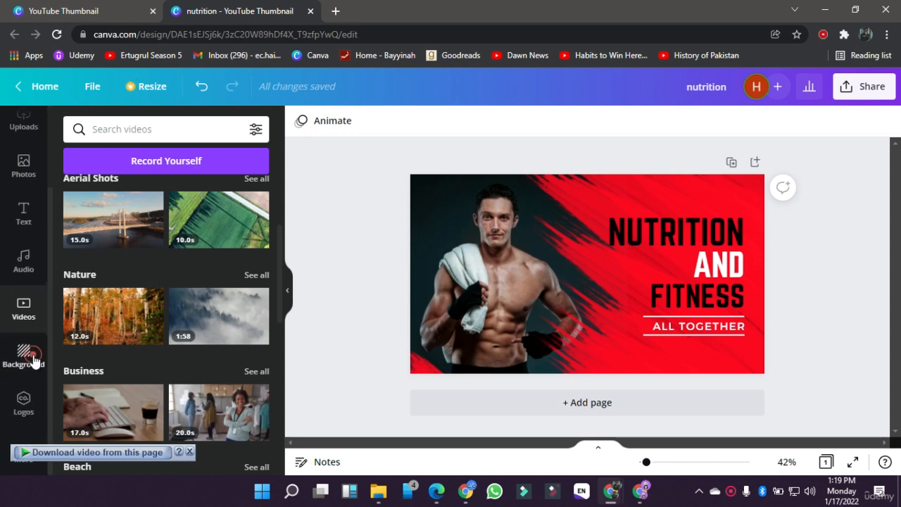
Step: Apply the pale cream landscape as the page background and check it behind the man's photo, leaving the photo in its original position
{"action": "left_click", "coordinate": [34, 359]}
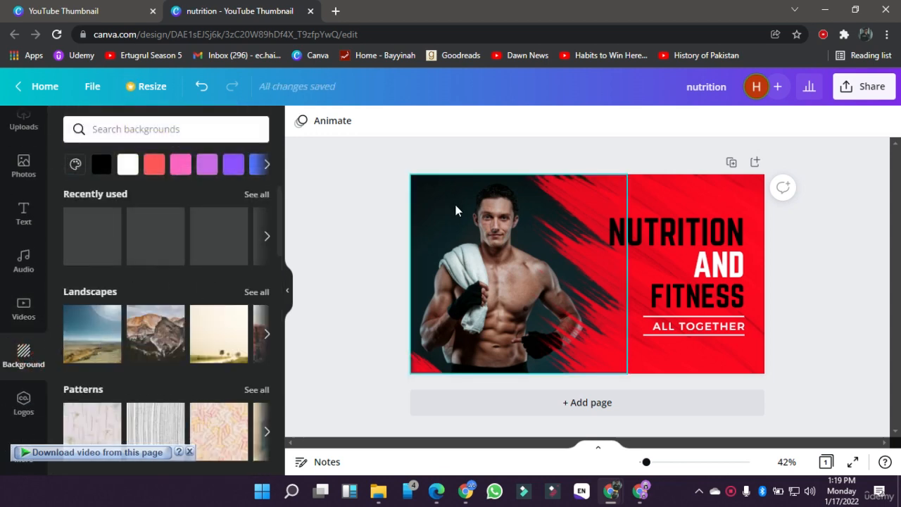
{"action": "left_click", "coordinate": [208, 346]}
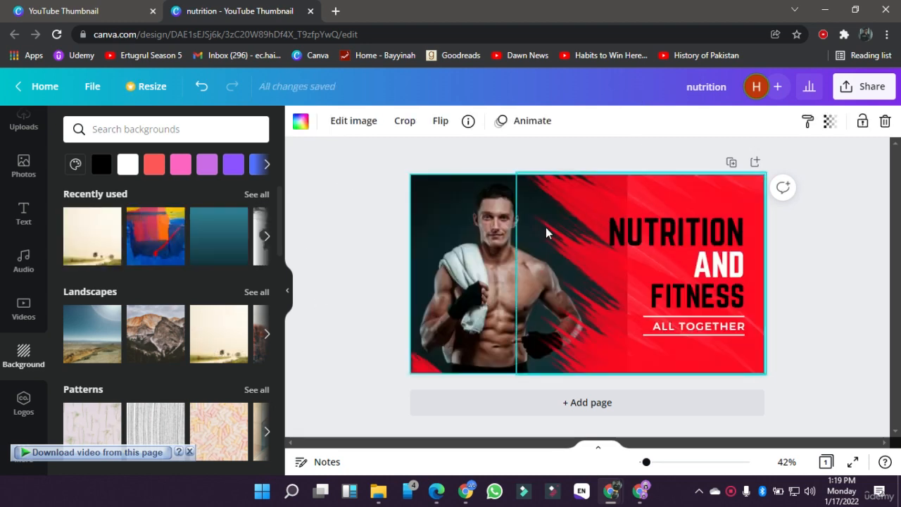
{"action": "left_click_drag", "start_coordinate": [476, 226], "coordinate": [592, 298]}
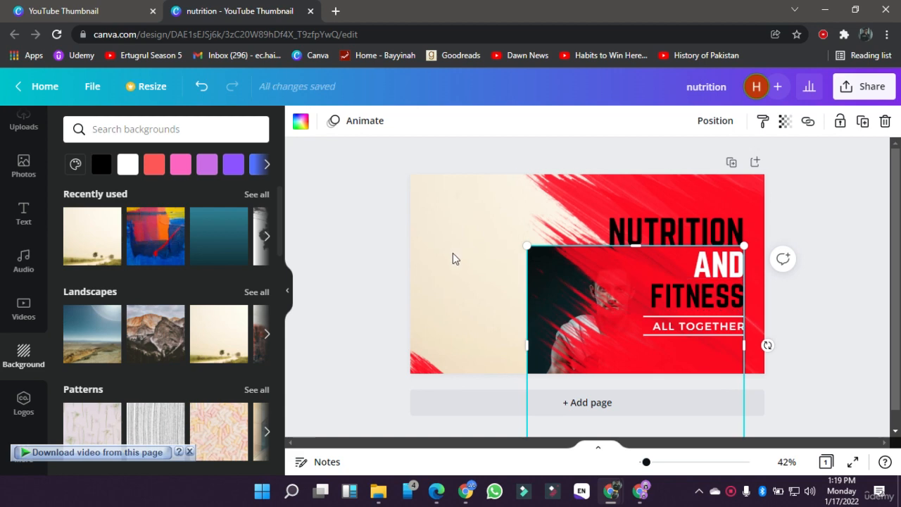
{"action": "key", "text": "ctrl+z"}
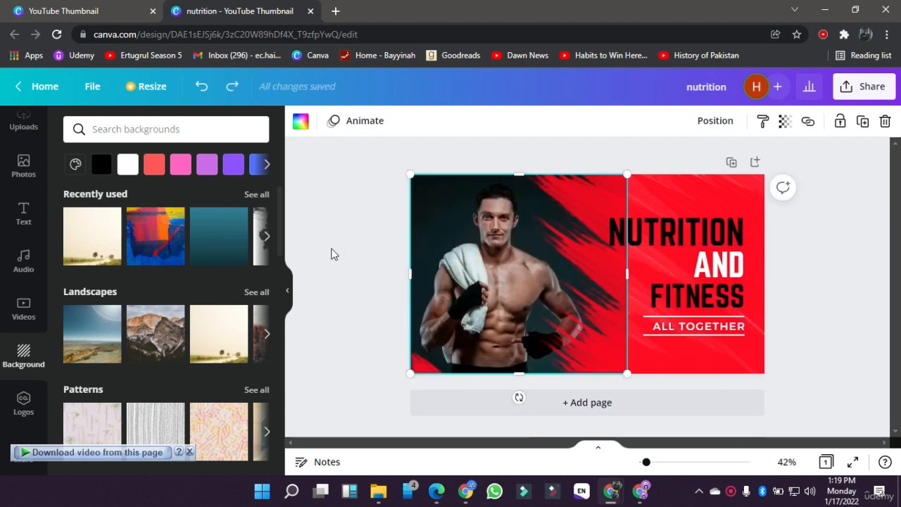
{"action": "left_click", "coordinate": [333, 253]}
Step: Search the photo library for "gym"
{"action": "scroll", "coordinate": [39, 278], "scroll_direction": "up", "scroll_amount": 2}
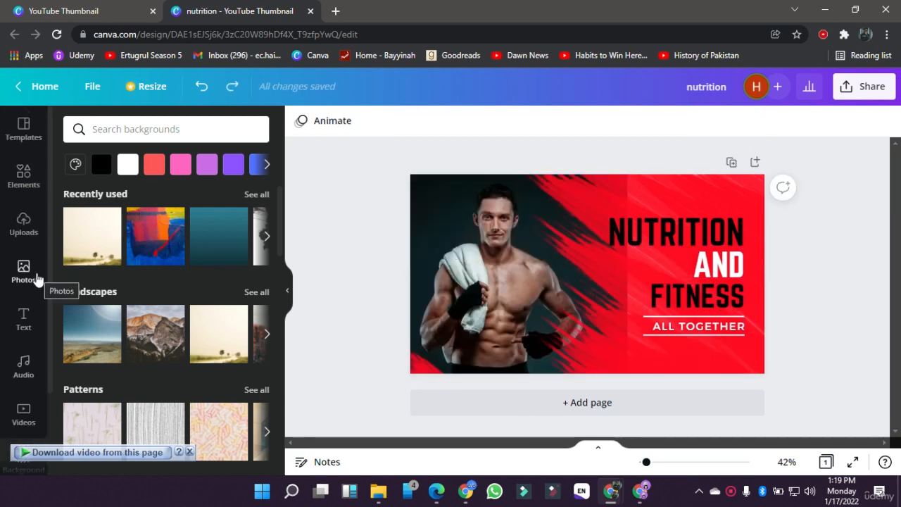
{"action": "left_click", "coordinate": [37, 279]}
{"action": "left_click", "coordinate": [173, 123]}
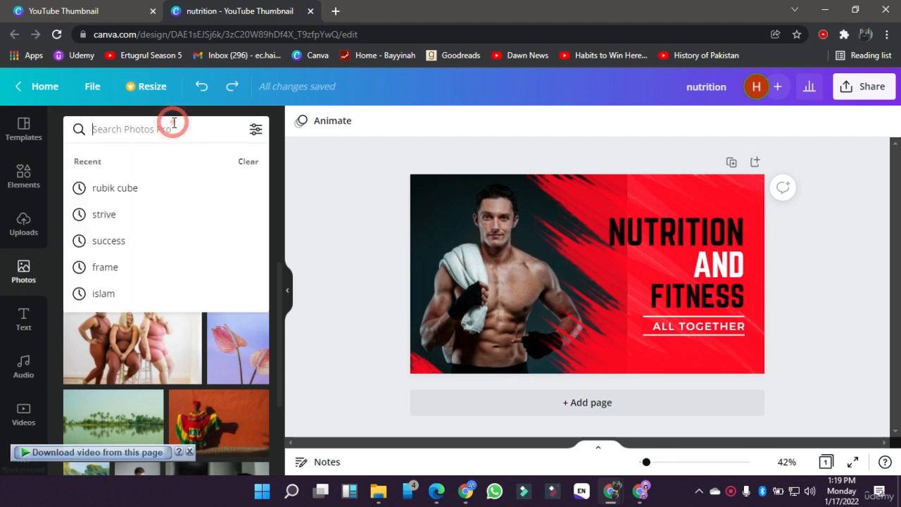
{"action": "type", "text": "gym"}
{"action": "key", "text": "Return"}
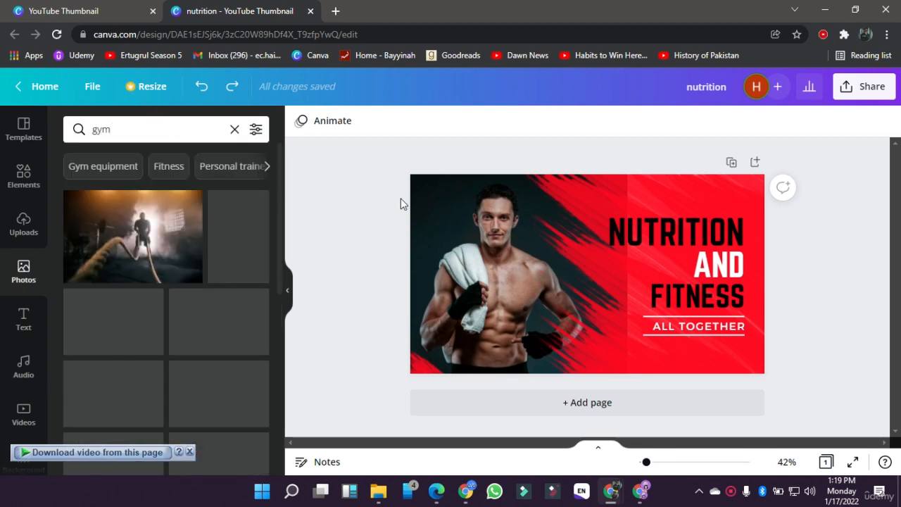
Step: Delete the man's photo from the thumbnail and look through the gym photos for a replacement
{"action": "left_click", "coordinate": [452, 243]}
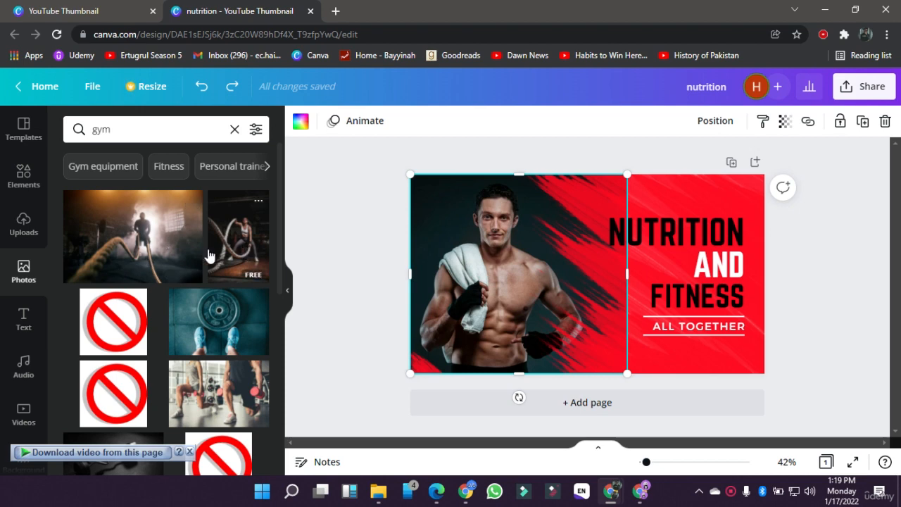
{"action": "scroll", "coordinate": [176, 282], "scroll_direction": "down", "scroll_amount": 3}
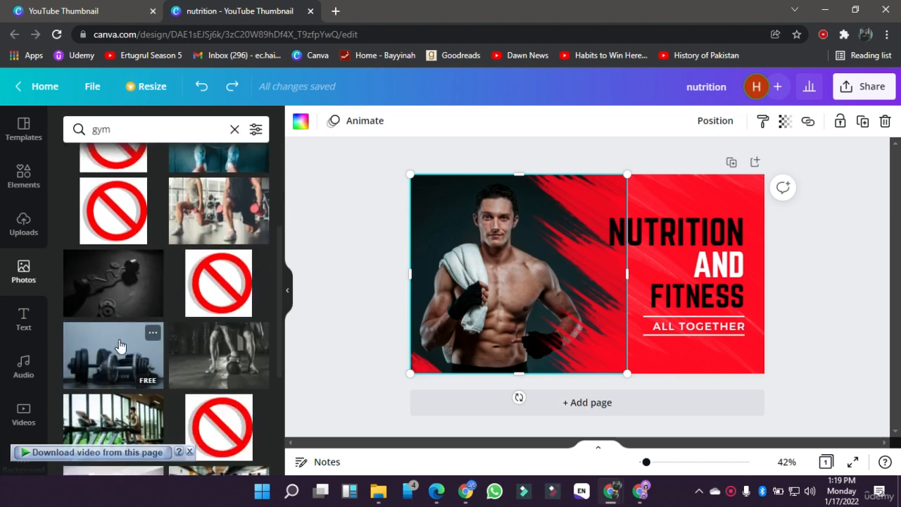
{"action": "scroll", "coordinate": [120, 345], "scroll_direction": "down", "scroll_amount": 1}
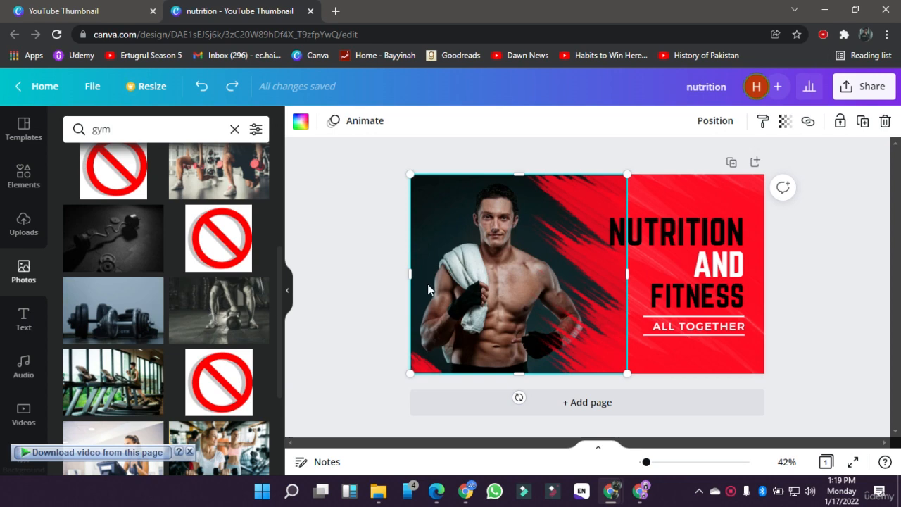
{"action": "key", "text": "Delete"}
{"action": "scroll", "coordinate": [190, 363], "scroll_direction": "down", "scroll_amount": 2}
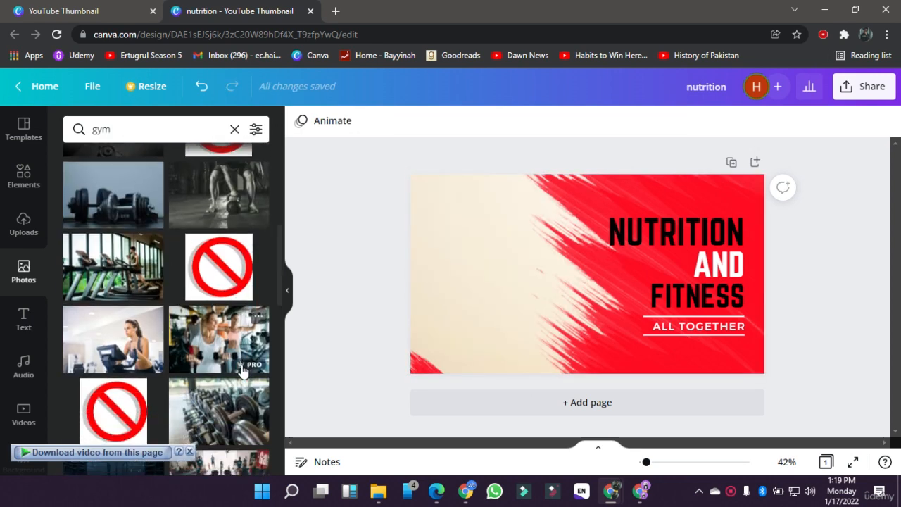
Step: Try the gym photo of the athlete in the red cap as the page background and undo it
{"action": "scroll", "coordinate": [133, 355], "scroll_direction": "down", "scroll_amount": 3}
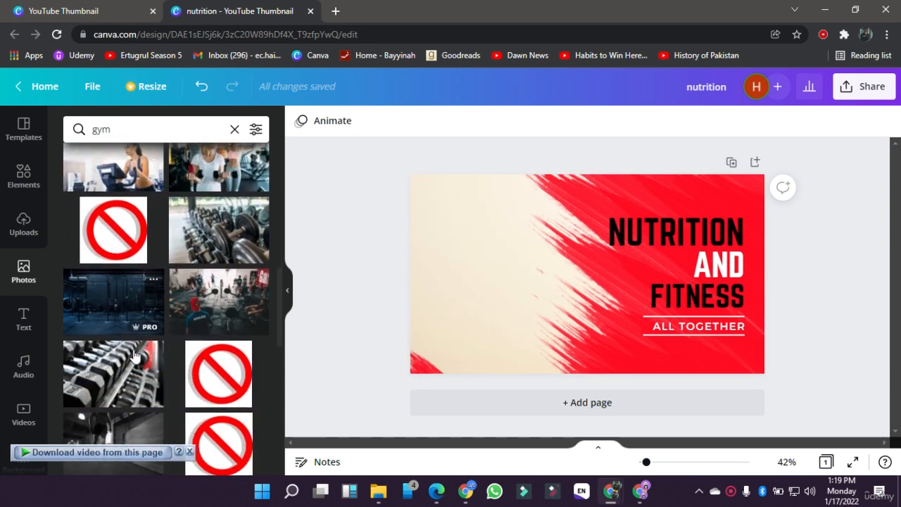
{"action": "left_click_drag", "start_coordinate": [189, 318], "coordinate": [414, 188]}
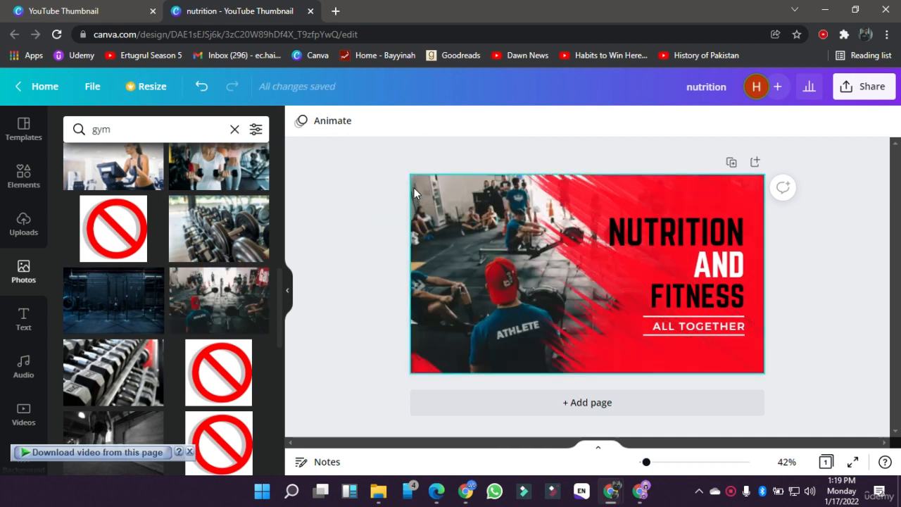
{"action": "key", "text": "ctrl+z"}
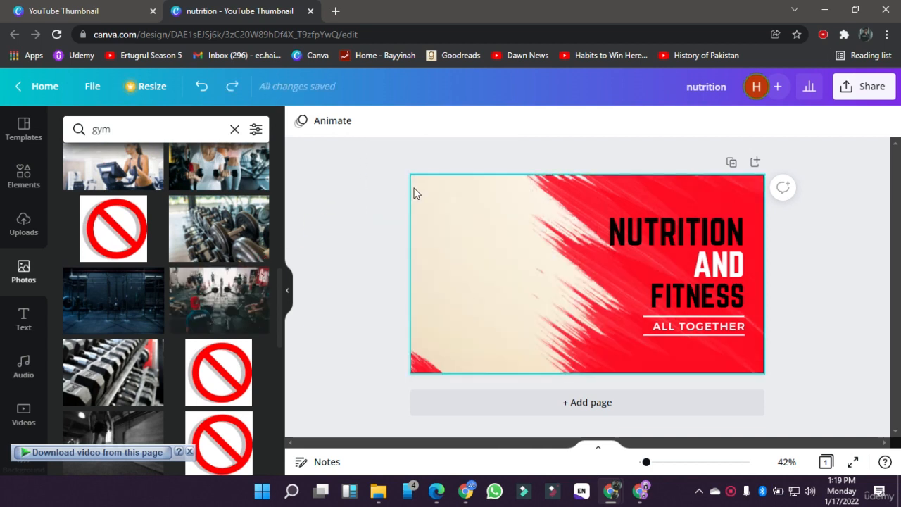
Step: Try the red-cap athlete photo as a free-standing image over the design and delete it
{"action": "left_click", "coordinate": [198, 311]}
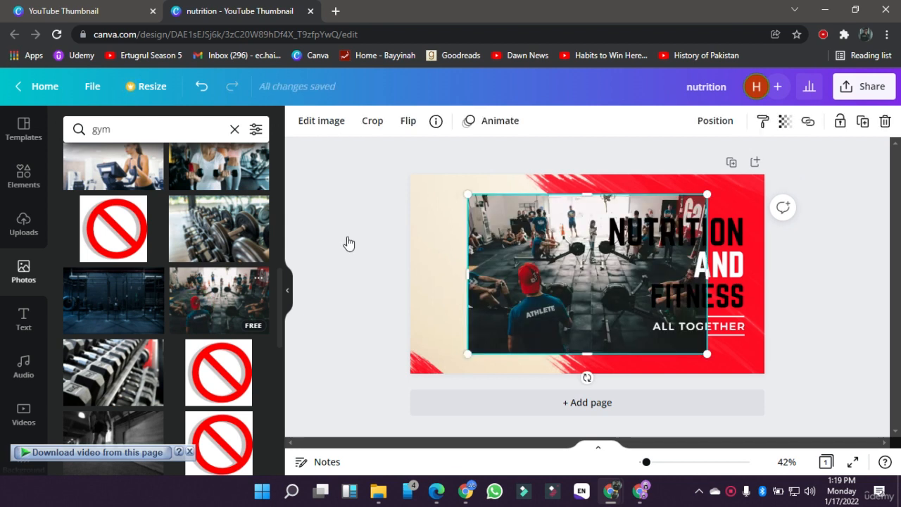
{"action": "left_click", "coordinate": [622, 306]}
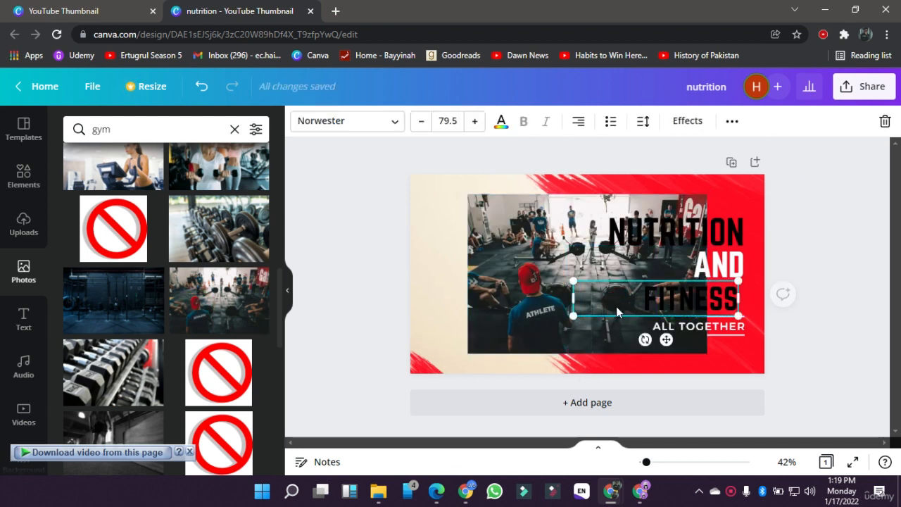
{"action": "left_click_drag", "start_coordinate": [565, 283], "coordinate": [545, 282]}
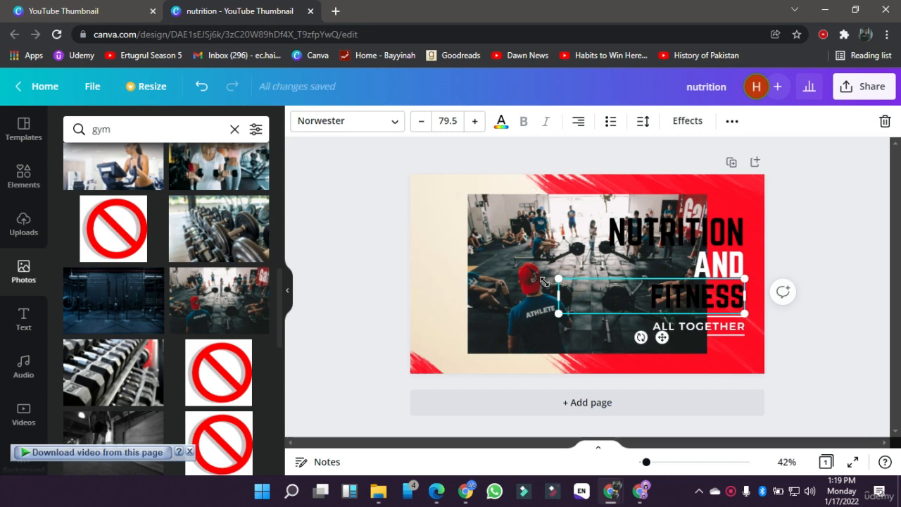
{"action": "left_click", "coordinate": [500, 269]}
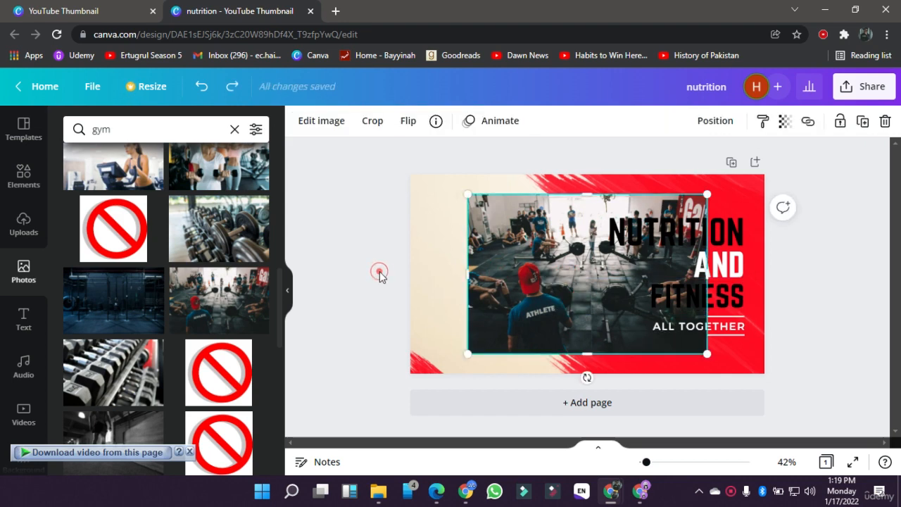
{"action": "left_click", "coordinate": [419, 260]}
{"action": "left_click", "coordinate": [483, 271]}
{"action": "key", "text": "Delete"}
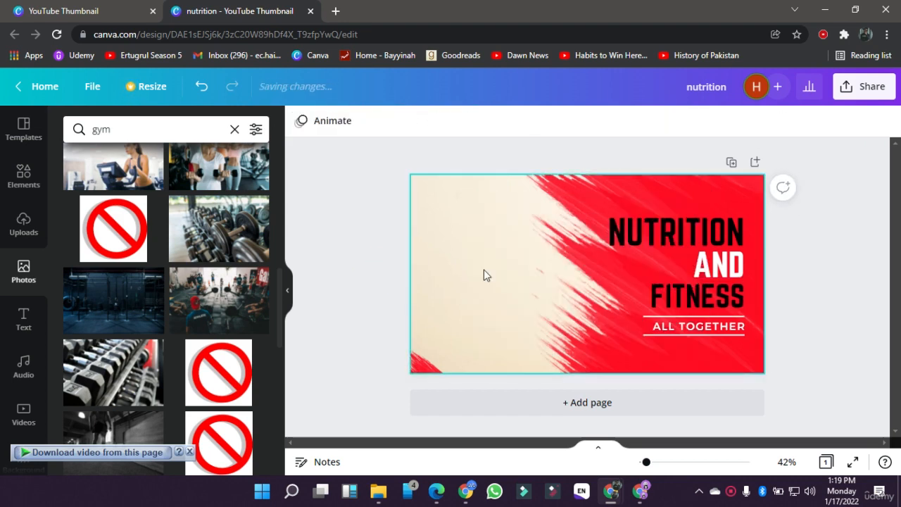
Step: Set the gym photo of the athlete in the red cap as the page background behind the red brush stroke
{"action": "left_click", "coordinate": [595, 277]}
{"action": "left_click", "coordinate": [605, 349]}
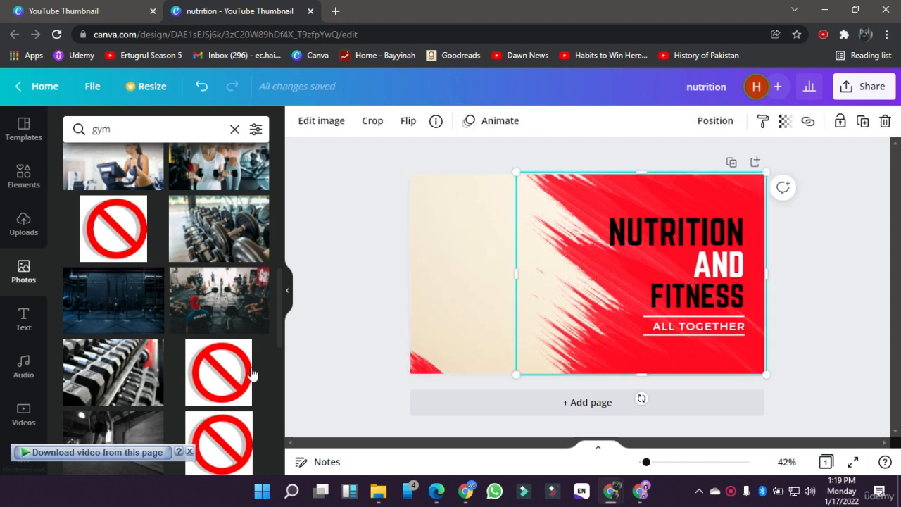
{"action": "left_click_drag", "start_coordinate": [204, 329], "coordinate": [415, 182]}
{"action": "left_click", "coordinate": [373, 214]}
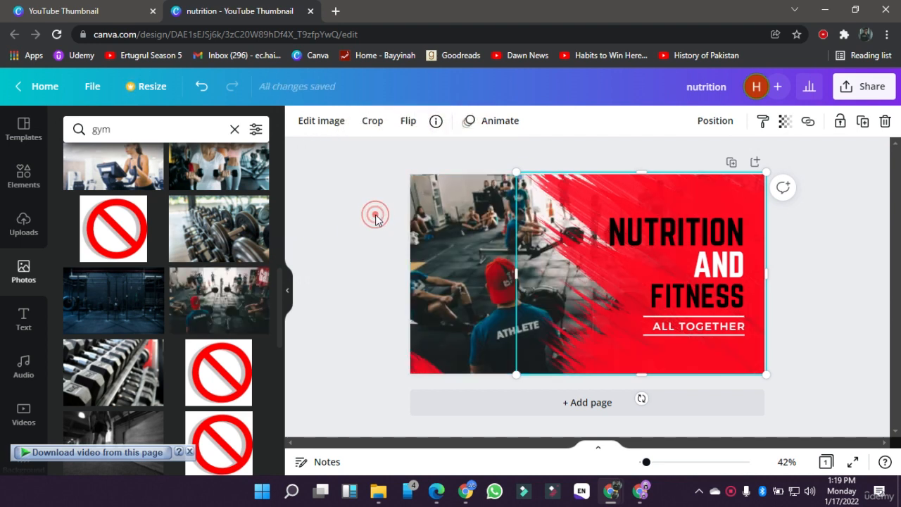
{"action": "left_click", "coordinate": [452, 261]}
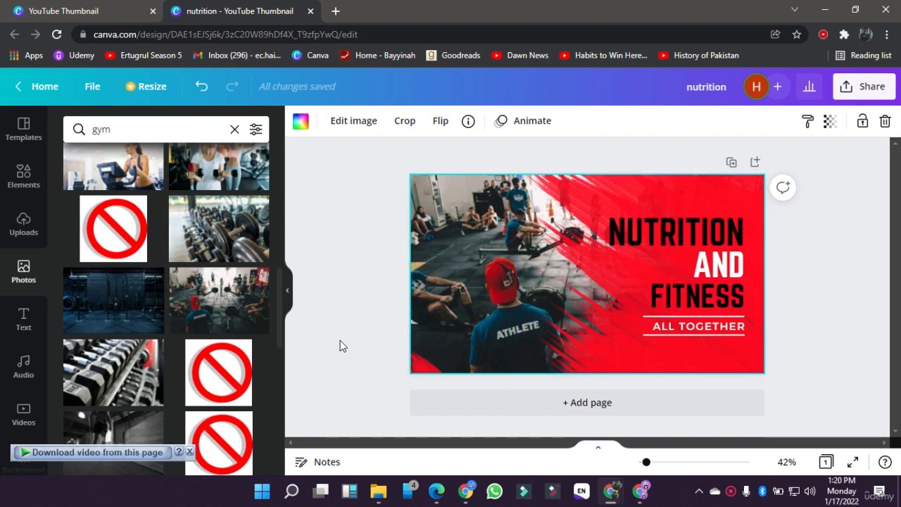
Step: Set the NUTRITION heading's font size to 92.4, keeping the Norwester font
{"action": "left_click", "coordinate": [644, 238]}
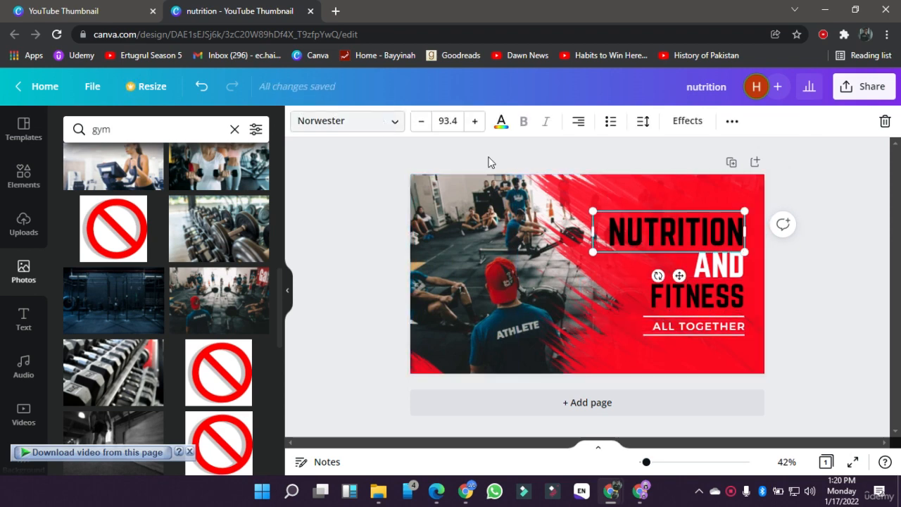
{"action": "left_click", "coordinate": [364, 123]}
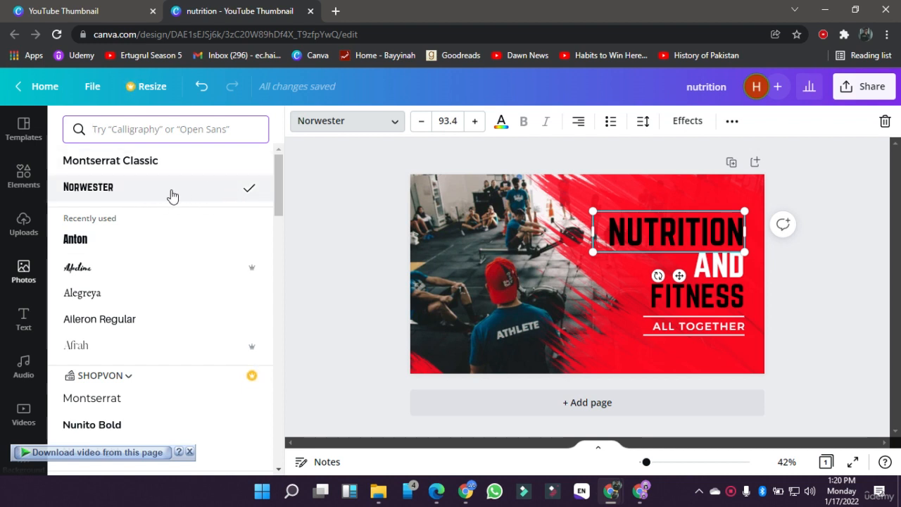
{"action": "left_click", "coordinate": [365, 234]}
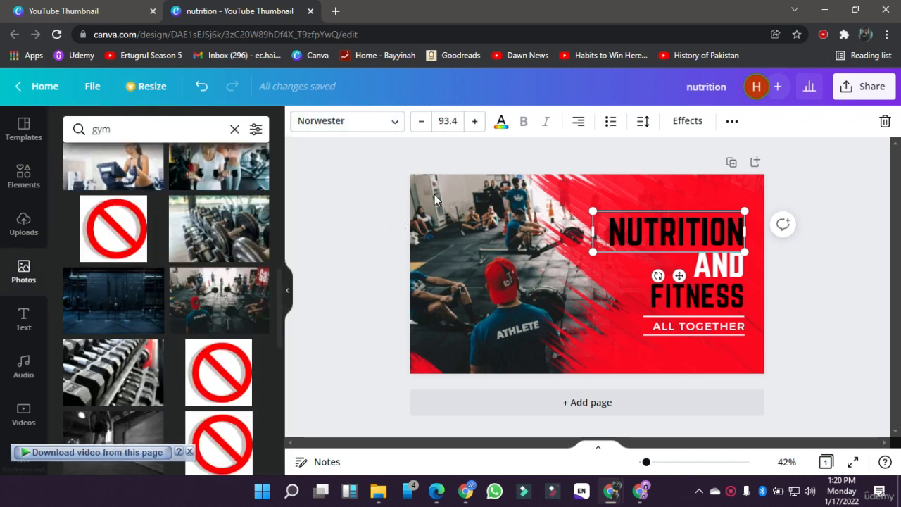
{"action": "double_click", "coordinate": [426, 127]}
{"action": "double_click", "coordinate": [425, 124]}
{"action": "double_click", "coordinate": [474, 124]}
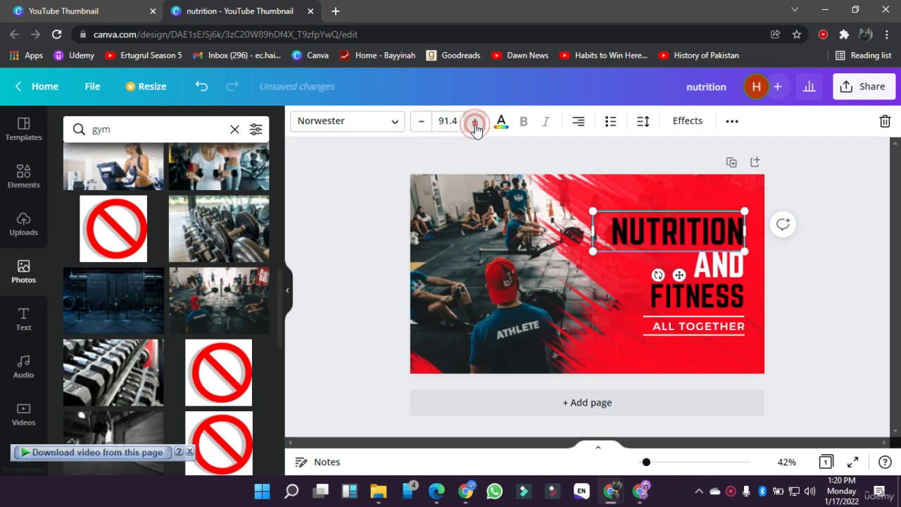
{"action": "left_click", "coordinate": [475, 124]}
Step: Recolour the NUTRITION and FITNESS headings white
{"action": "left_click", "coordinate": [500, 123]}
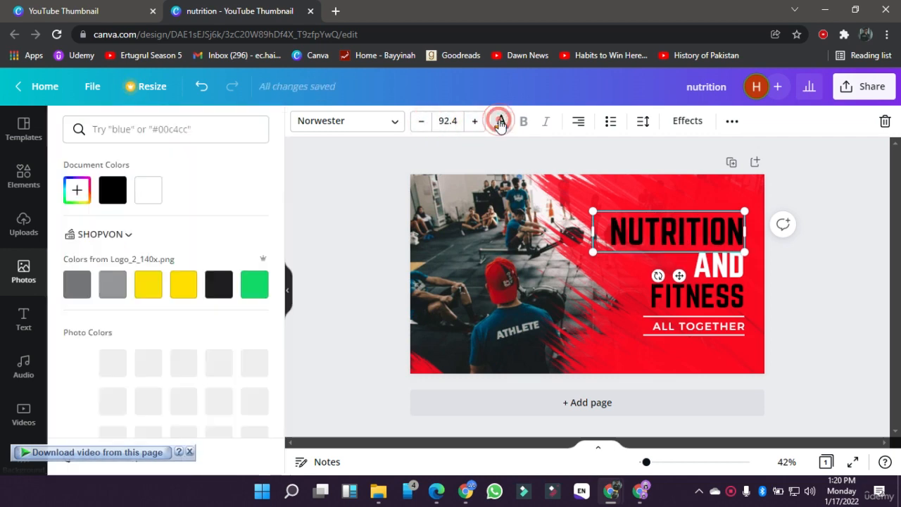
{"action": "left_click", "coordinate": [157, 197]}
{"action": "left_click", "coordinate": [640, 309]}
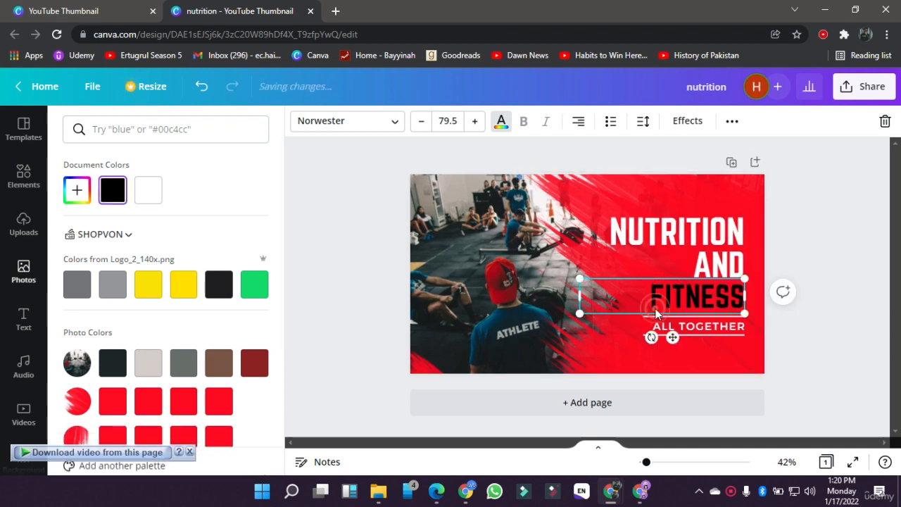
{"action": "left_click", "coordinate": [148, 199]}
{"action": "left_click", "coordinate": [347, 324]}
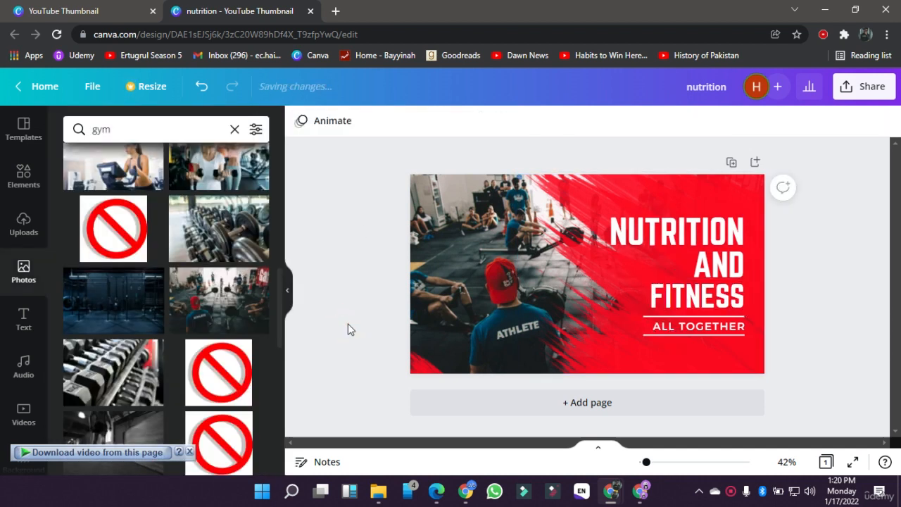
Step: Recolour the FITNESS and NUTRITION headings with the near-black from the Logo_2_140x.png colours, leaving AND white
{"action": "left_click", "coordinate": [689, 290]}
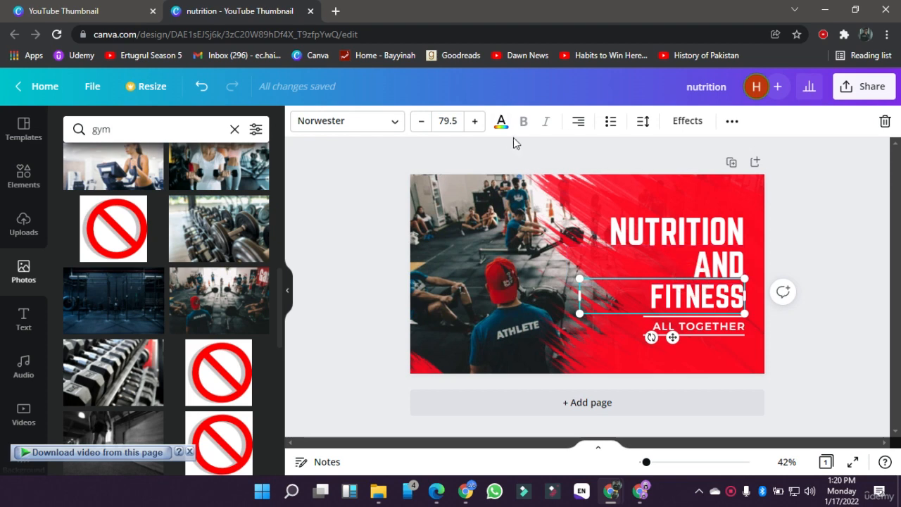
{"action": "left_click", "coordinate": [501, 124]}
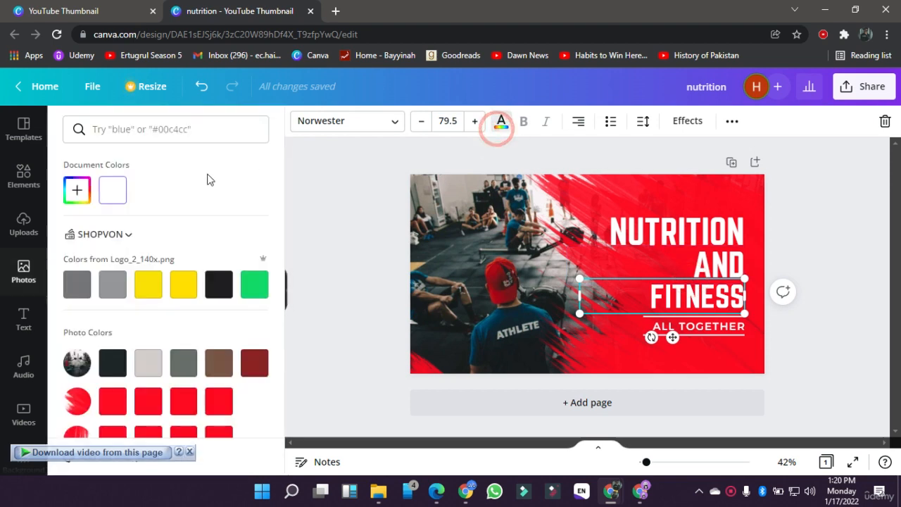
{"action": "left_click", "coordinate": [219, 283]}
{"action": "left_click", "coordinate": [680, 259]}
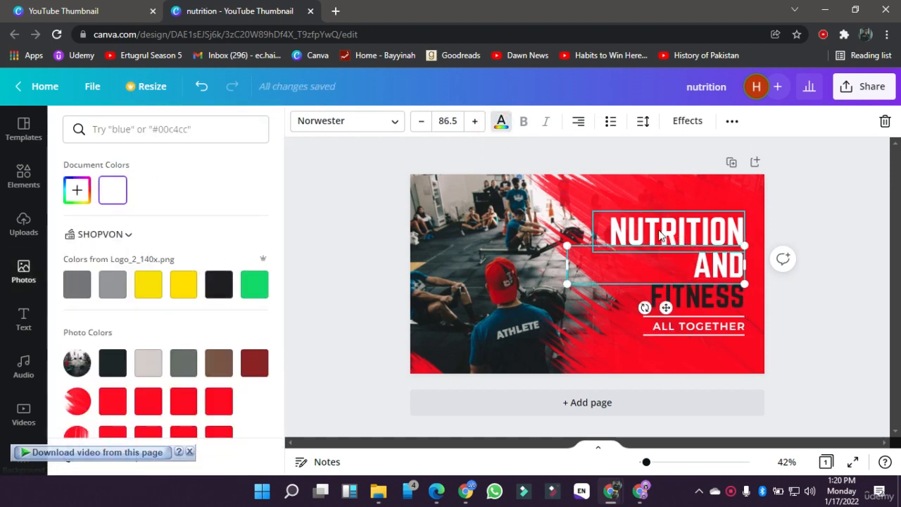
{"action": "left_click", "coordinate": [658, 227]}
{"action": "left_click", "coordinate": [218, 284]}
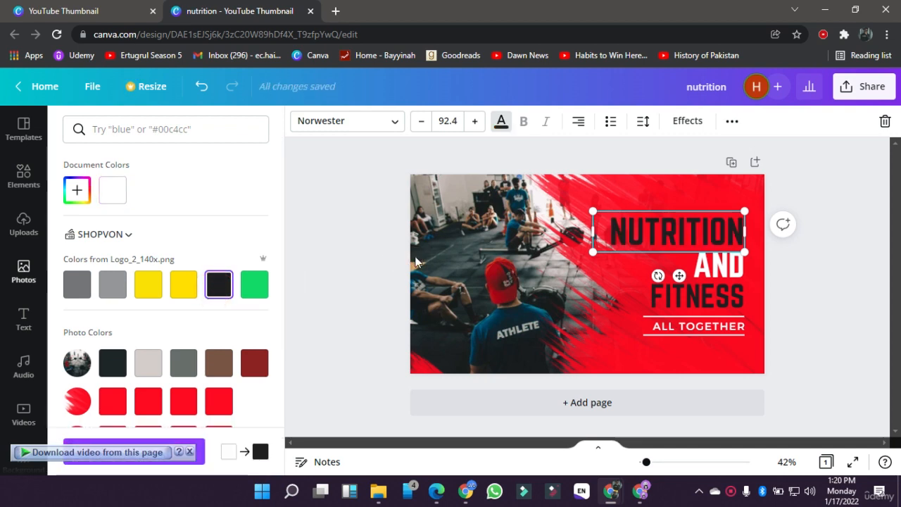
{"action": "double_click", "coordinate": [416, 256]}
{"action": "left_click", "coordinate": [318, 124]}
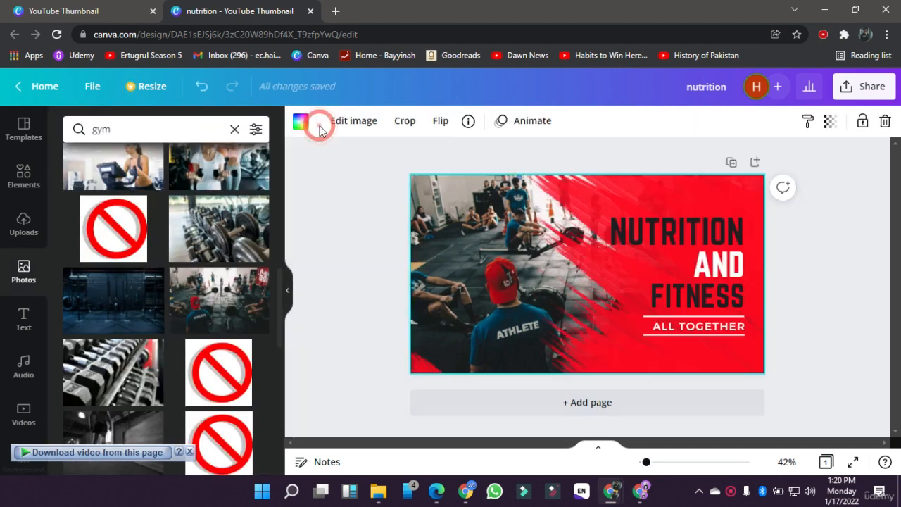
Step: Try the Anton font on the NUTRITION heading and restore Norwester
{"action": "left_click", "coordinate": [648, 215]}
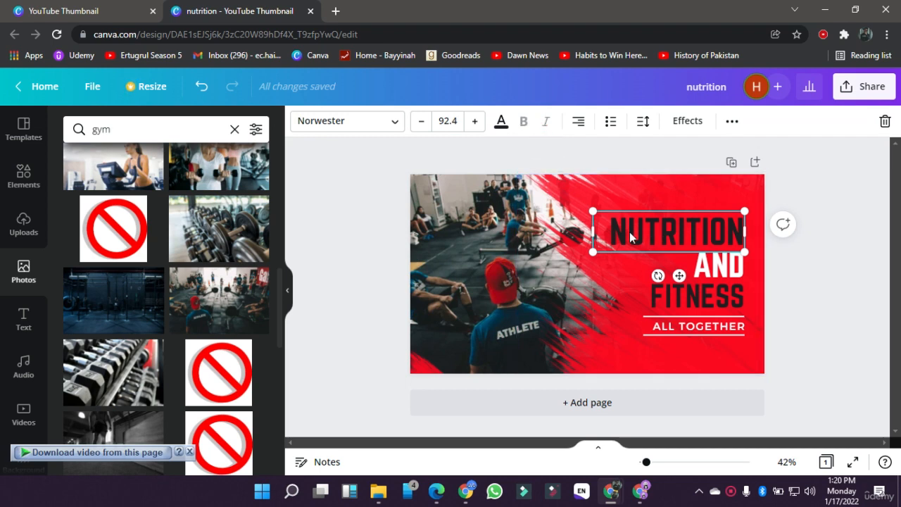
{"action": "left_click", "coordinate": [378, 125]}
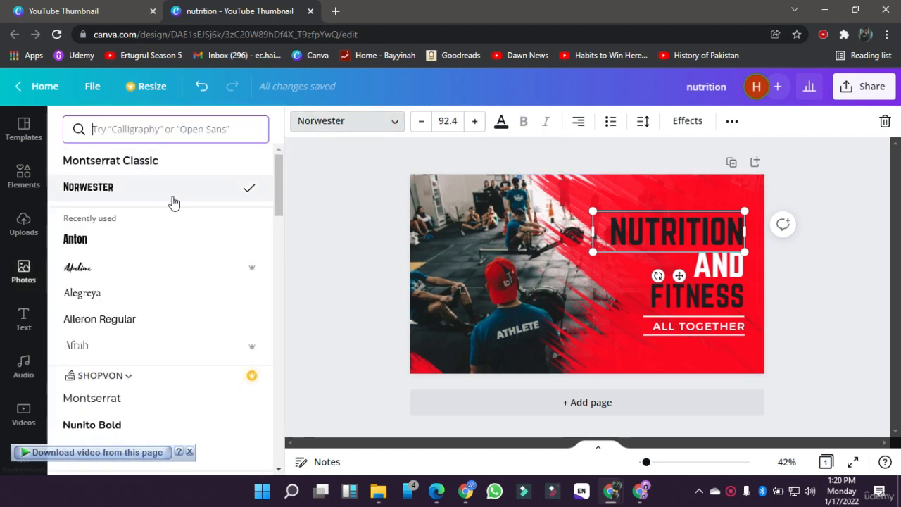
{"action": "left_click", "coordinate": [90, 240]}
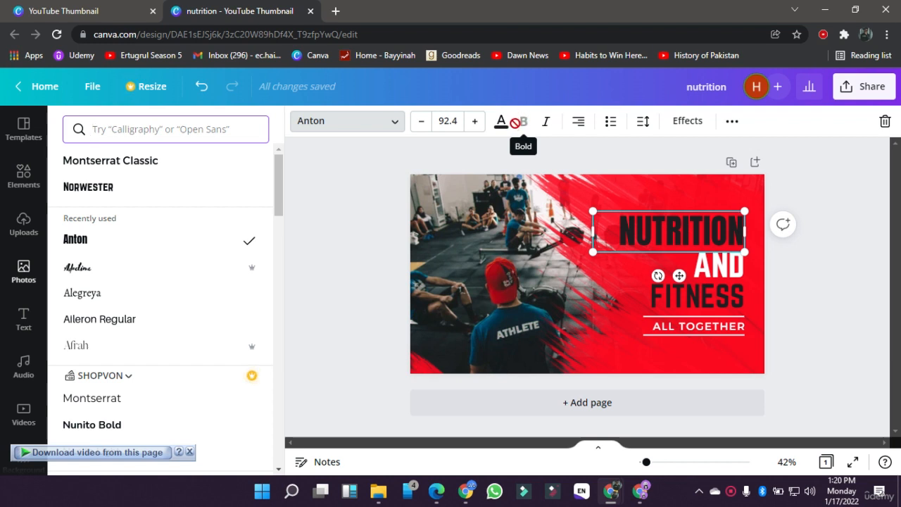
{"action": "left_click", "coordinate": [95, 199]}
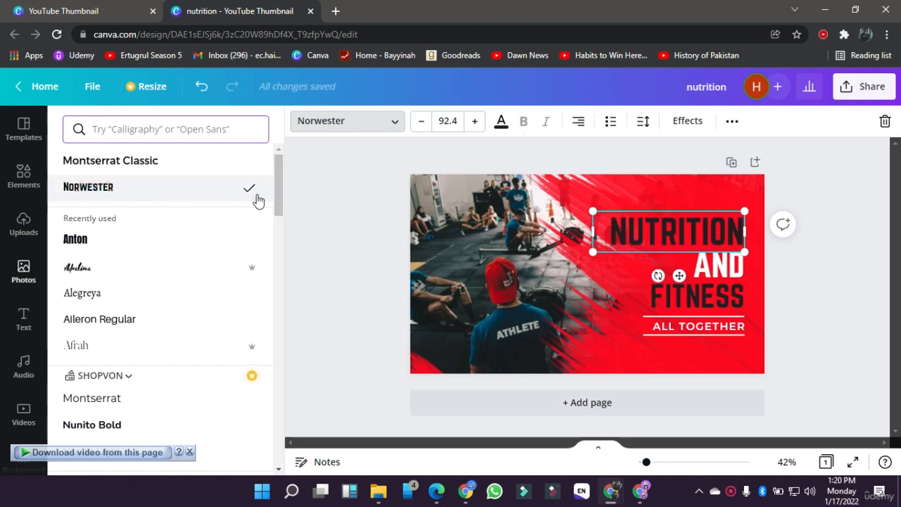
{"action": "left_click", "coordinate": [315, 224]}
Step: Widen the NUTRITION text box across the photo and try each text alignment, ending with right alignment
{"action": "left_click", "coordinate": [684, 227]}
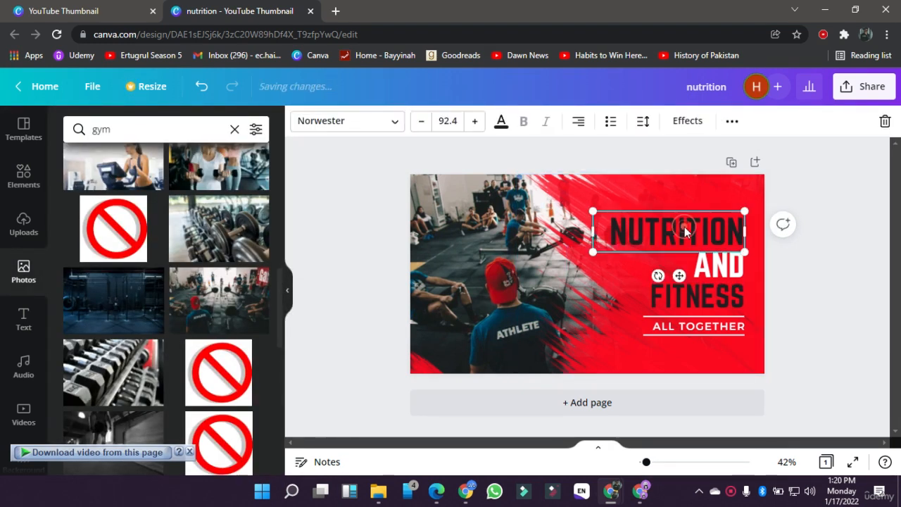
{"action": "left_click", "coordinate": [577, 132]}
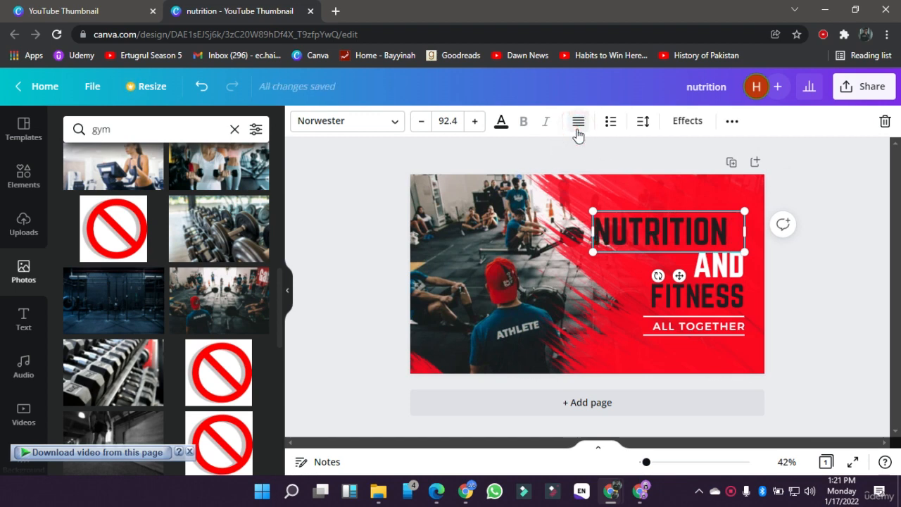
{"action": "left_click", "coordinate": [577, 132]}
{"action": "left_click_drag", "start_coordinate": [594, 233], "coordinate": [429, 232]}
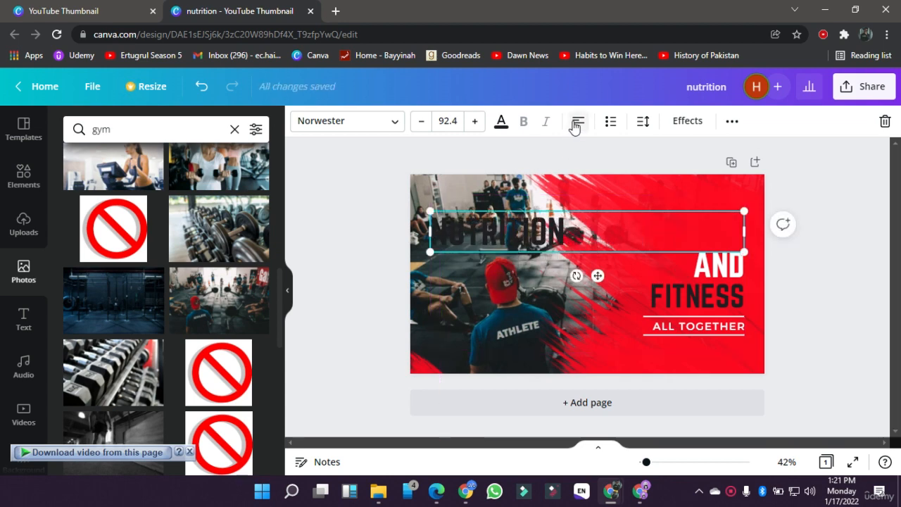
{"action": "left_click", "coordinate": [575, 127]}
{"action": "left_click", "coordinate": [575, 125]}
{"action": "left_click", "coordinate": [575, 125]}
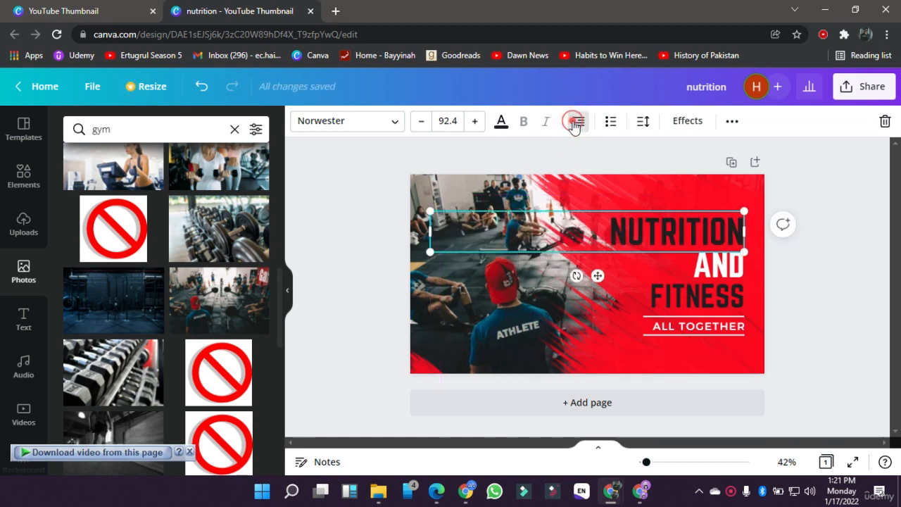
{"action": "left_click", "coordinate": [575, 126]}
{"action": "left_click", "coordinate": [575, 126]}
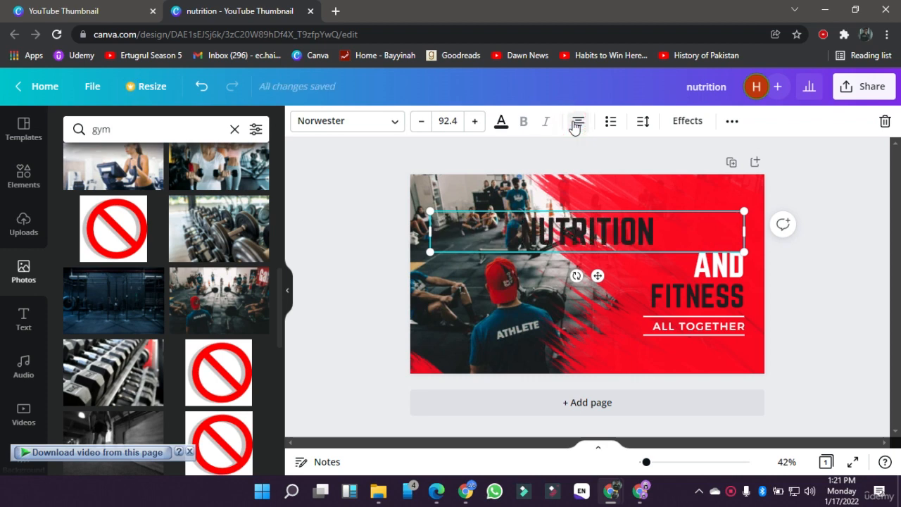
{"action": "left_click", "coordinate": [575, 125]}
Step: Narrow the NUTRITION text box from its left side until it is as wide as the AND text box
{"action": "left_click", "coordinate": [367, 276]}
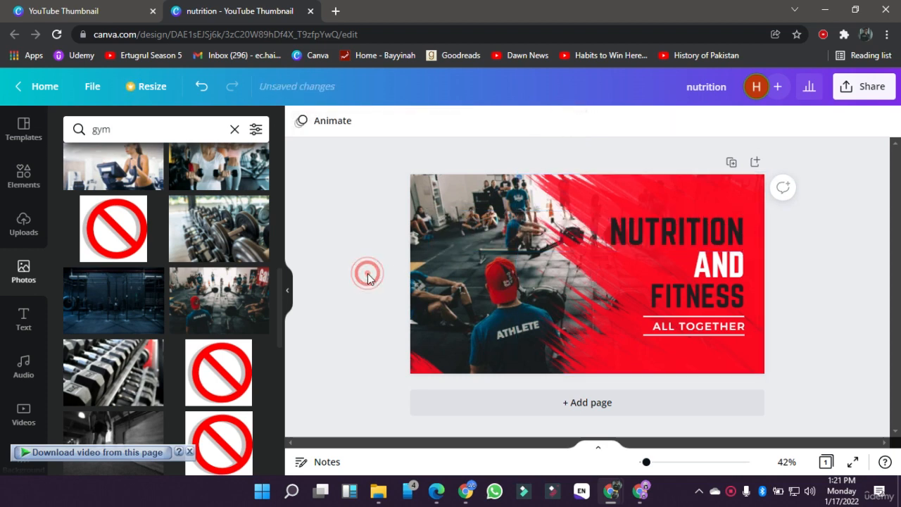
{"action": "left_click", "coordinate": [655, 219]}
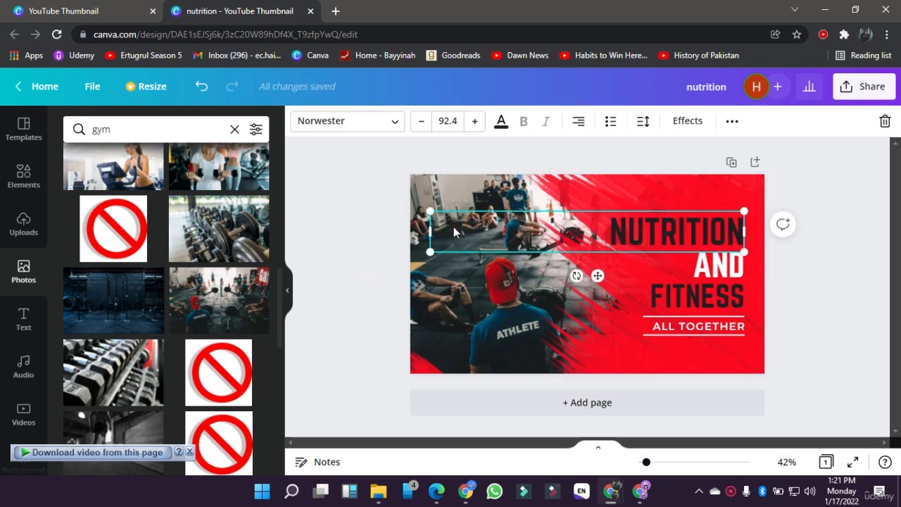
{"action": "left_click_drag", "start_coordinate": [427, 230], "coordinate": [567, 231]}
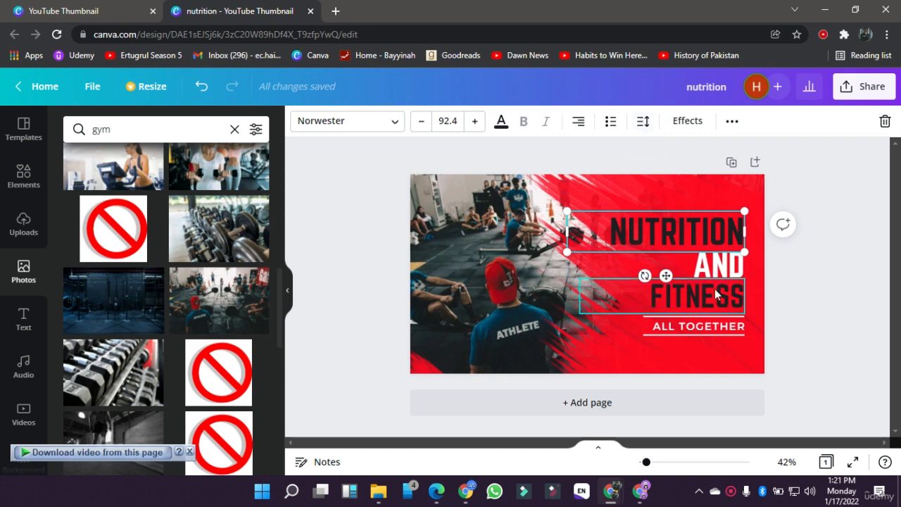
Step: Shift the red brush-stroke graphic to the photo's left side and group the NUTRITION, AND, FITNESS and ALL TOGETHER texts with their lines
{"action": "left_click", "coordinate": [796, 298]}
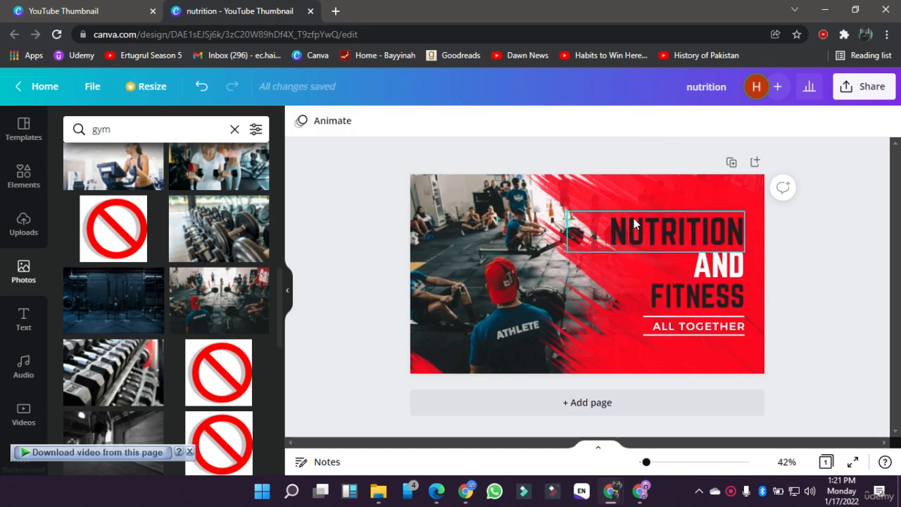
{"action": "mouse_move", "coordinate": [625, 188]}
{"action": "left_mouse_down"}
{"action": "mouse_move", "coordinate": [684, 304]}
{"action": "mouse_move", "coordinate": [628, 305]}
{"action": "mouse_move", "coordinate": [393, 201]}
{"action": "left_mouse_up"}
{"action": "left_click_drag", "start_coordinate": [615, 192], "coordinate": [703, 349]}
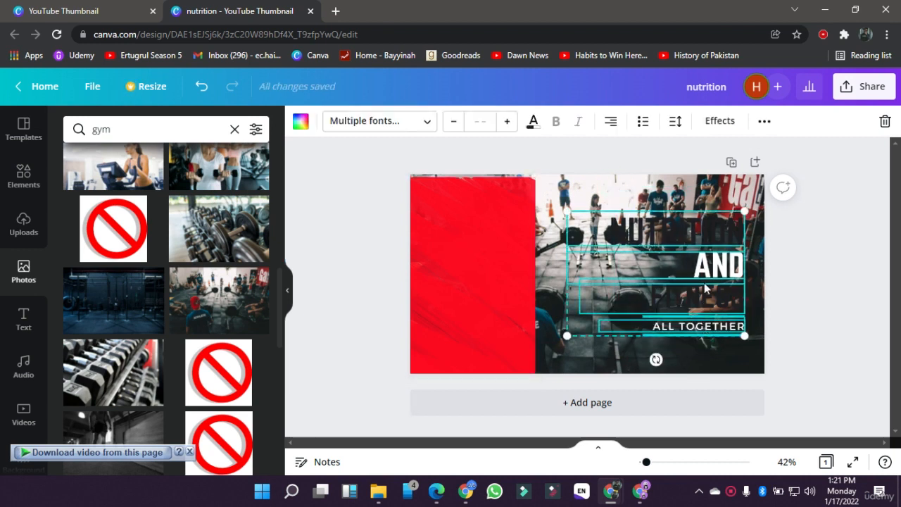
{"action": "left_click", "coordinate": [765, 122]}
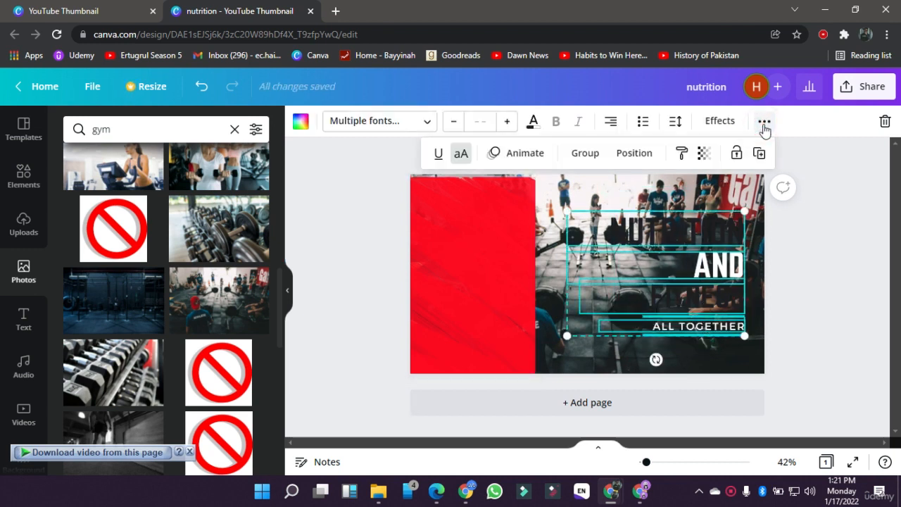
{"action": "left_click", "coordinate": [579, 162]}
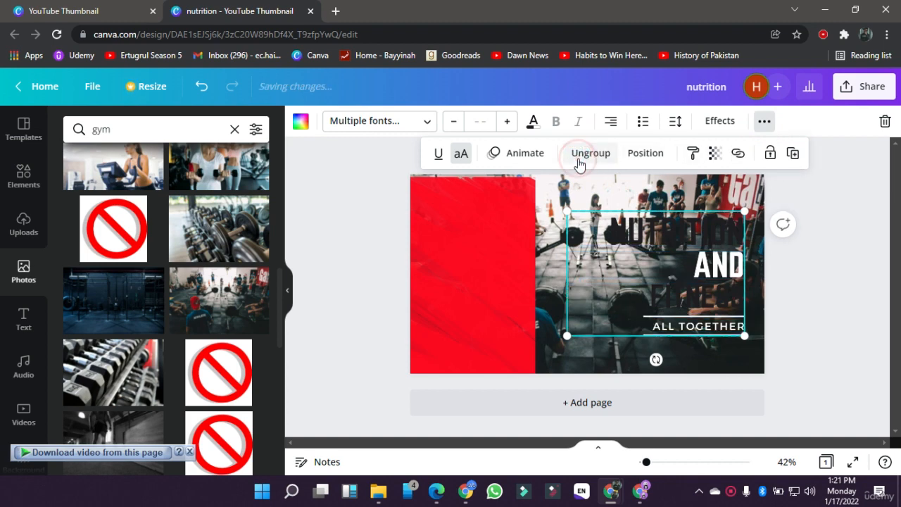
Step: Move the red brush-stroke graphic back over the right side of the photo, behind the grouped text
{"action": "left_click", "coordinate": [334, 306]}
{"action": "mouse_move", "coordinate": [434, 293]}
{"action": "left_mouse_down"}
{"action": "mouse_move", "coordinate": [547, 277]}
{"action": "mouse_move", "coordinate": [665, 292]}
{"action": "mouse_move", "coordinate": [686, 278]}
{"action": "mouse_move", "coordinate": [612, 280]}
{"action": "mouse_move", "coordinate": [579, 270]}
{"action": "mouse_move", "coordinate": [701, 283]}
{"action": "left_mouse_up"}
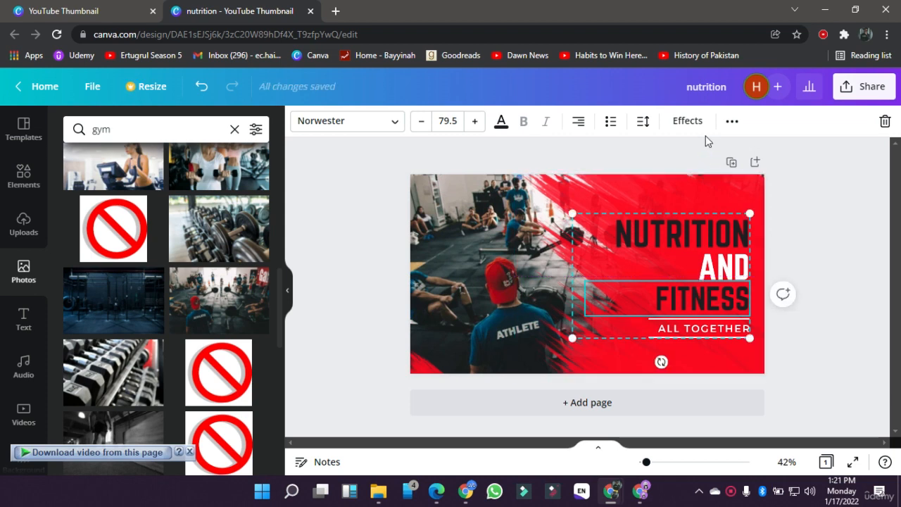
{"action": "left_click", "coordinate": [730, 122]}
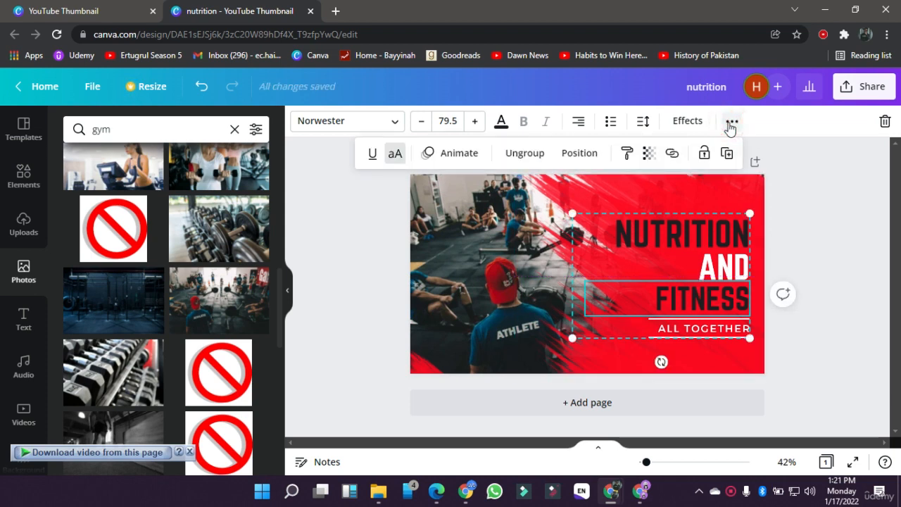
{"action": "left_click", "coordinate": [796, 264]}
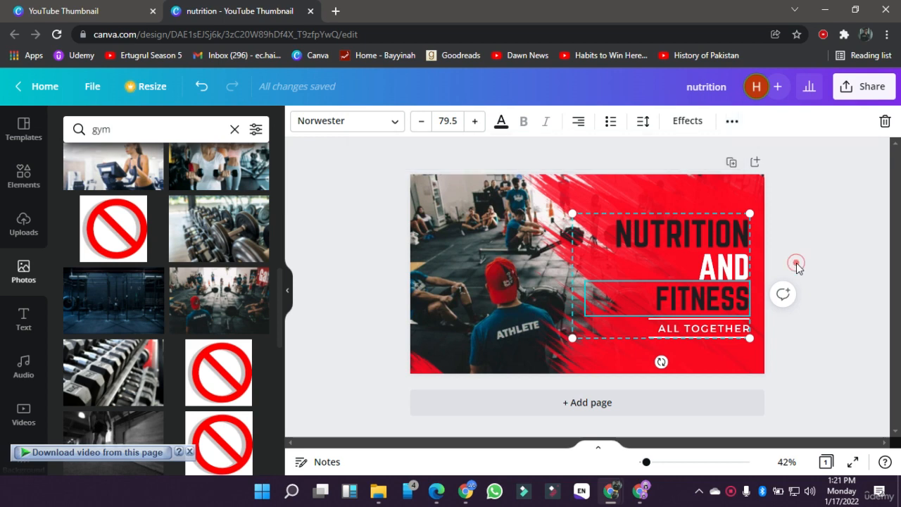
Step: Send the grouped text backward behind the red brush-stroke graphic
{"action": "left_click", "coordinate": [618, 184]}
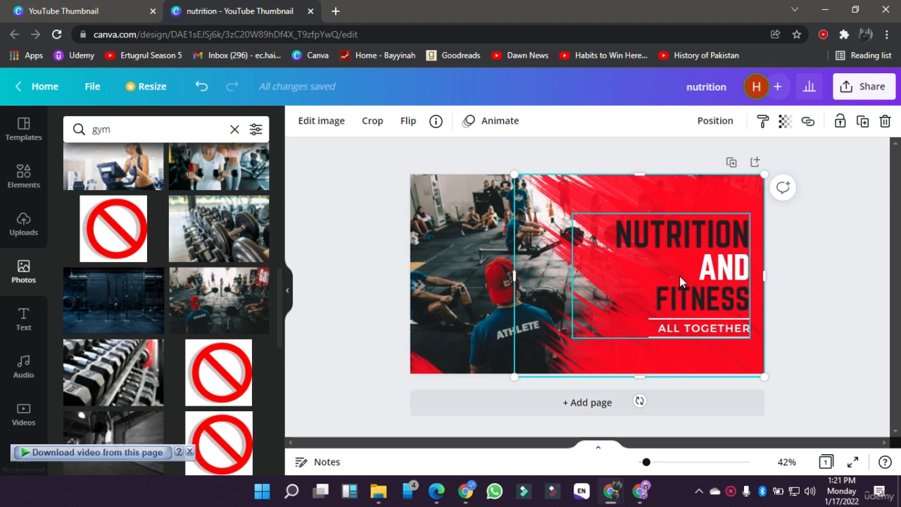
{"action": "left_click", "coordinate": [695, 258]}
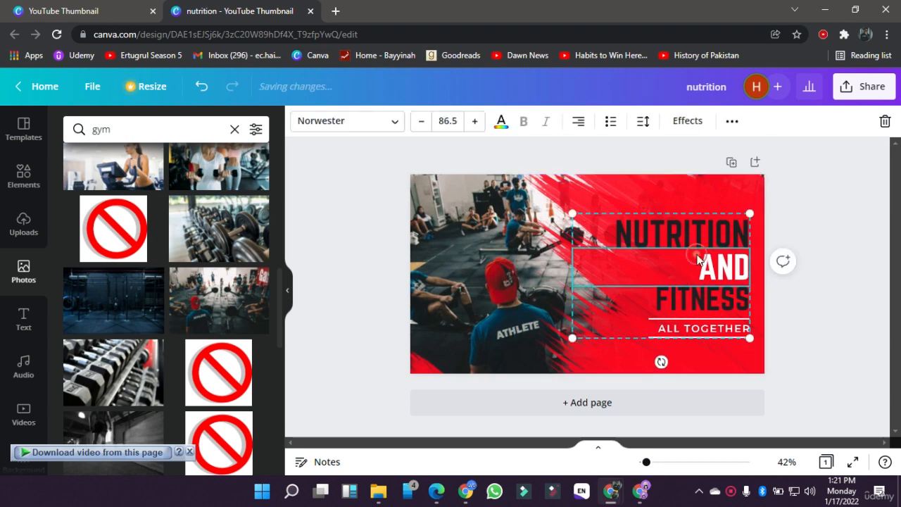
{"action": "left_click", "coordinate": [735, 122]}
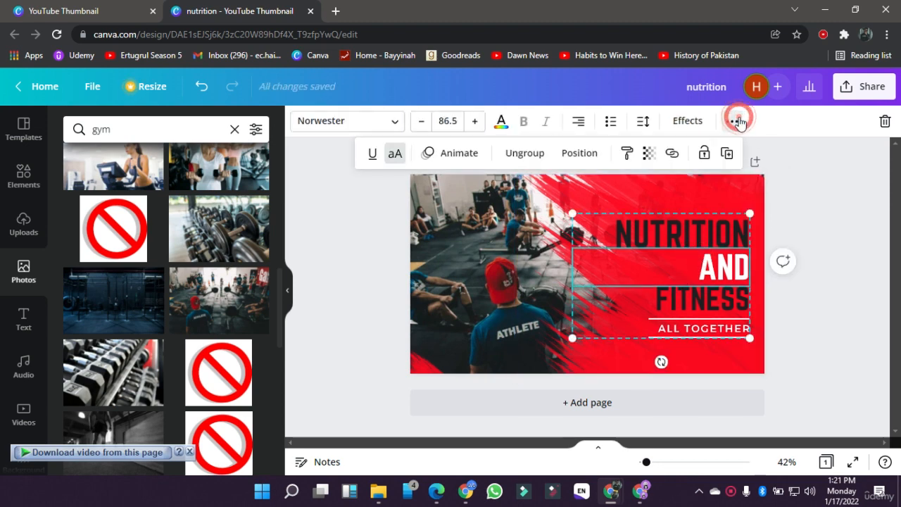
{"action": "left_click", "coordinate": [593, 155]}
{"action": "left_click", "coordinate": [536, 191]}
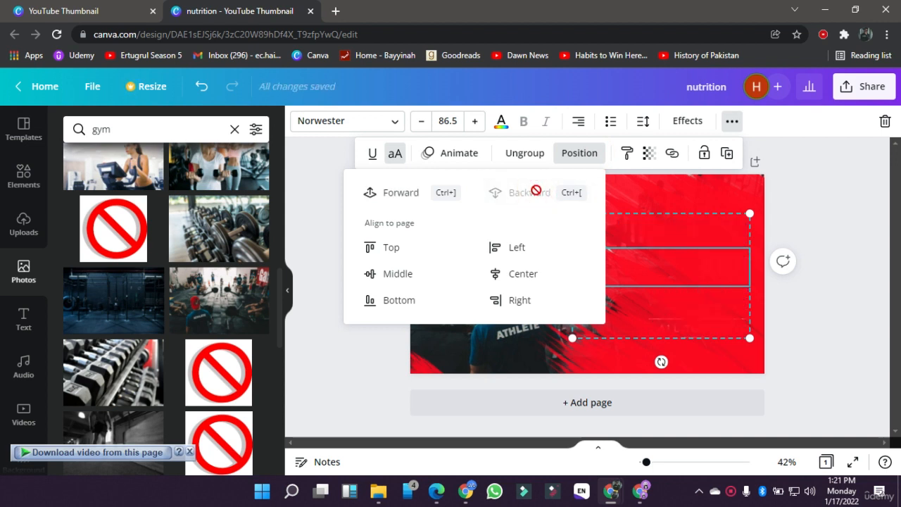
{"action": "left_click", "coordinate": [899, 321]}
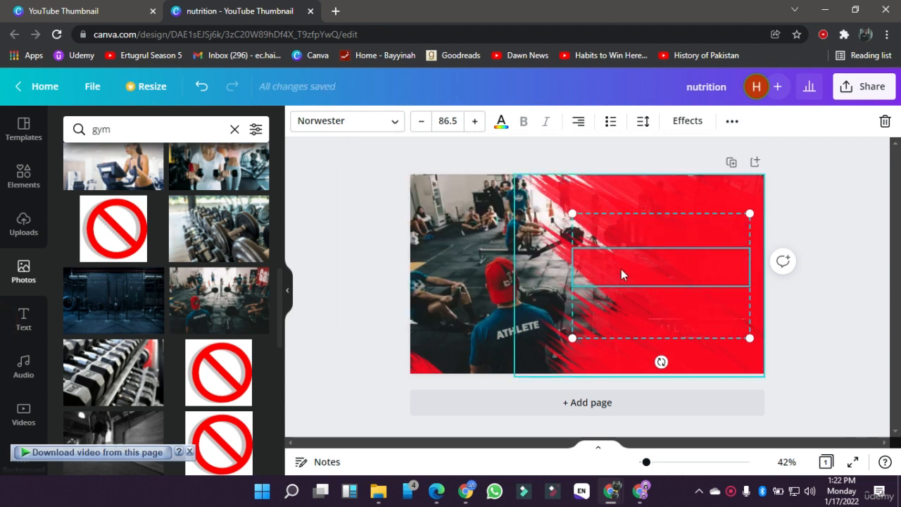
Step: Set the red brush-stroke graphic's transparency to 30
{"action": "left_click", "coordinate": [802, 326]}
{"action": "left_click", "coordinate": [643, 269]}
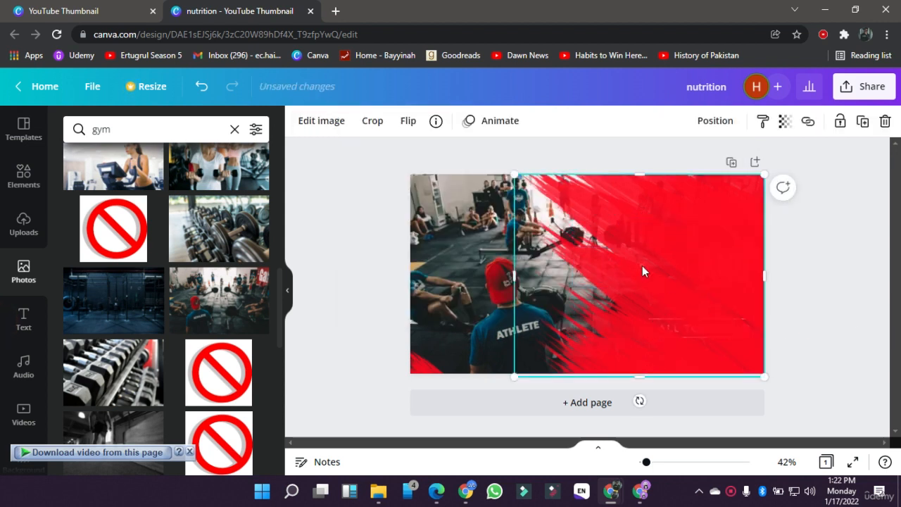
{"action": "left_click", "coordinate": [785, 122]}
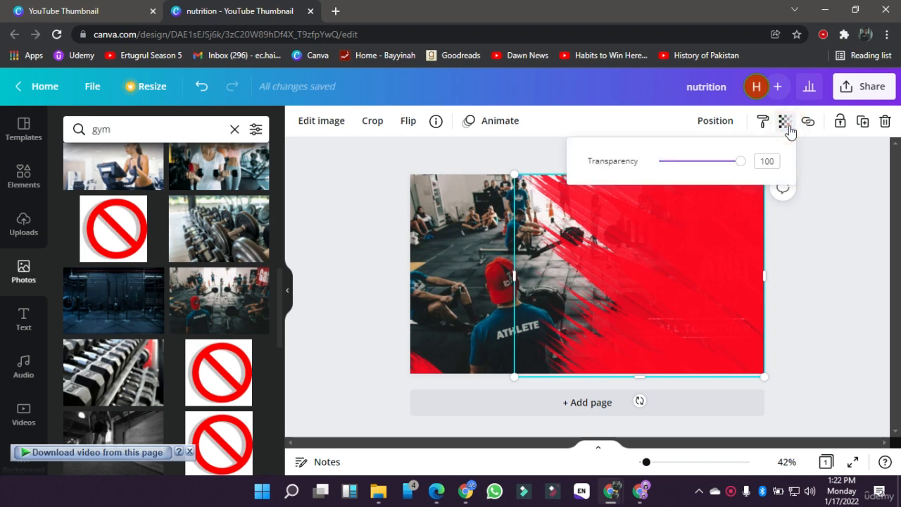
{"action": "left_click", "coordinate": [823, 193]}
{"action": "left_click", "coordinate": [784, 123]}
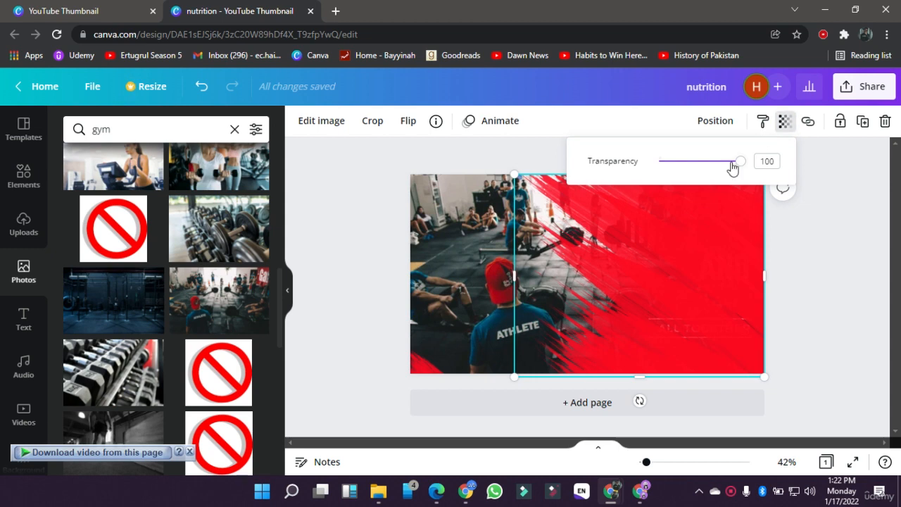
{"action": "left_click_drag", "start_coordinate": [732, 167], "coordinate": [685, 171]}
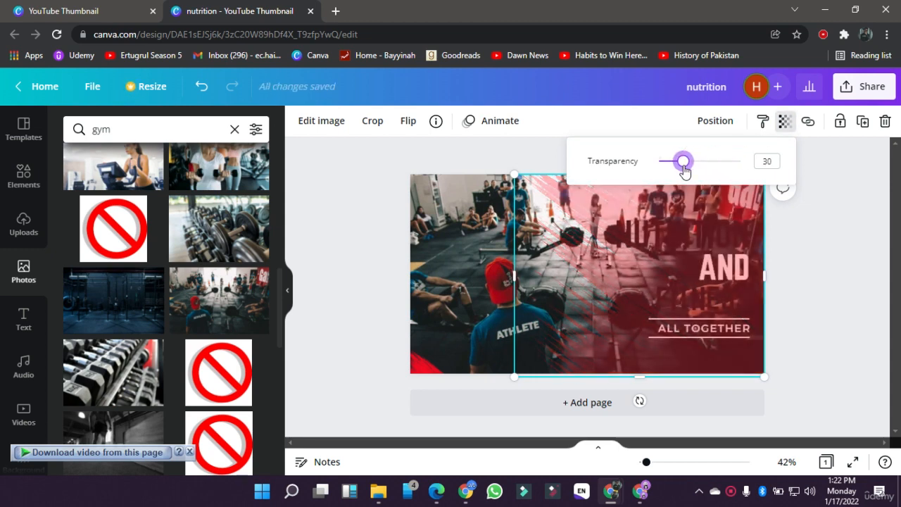
{"action": "left_click", "coordinate": [824, 262]}
{"action": "left_click", "coordinate": [822, 260]}
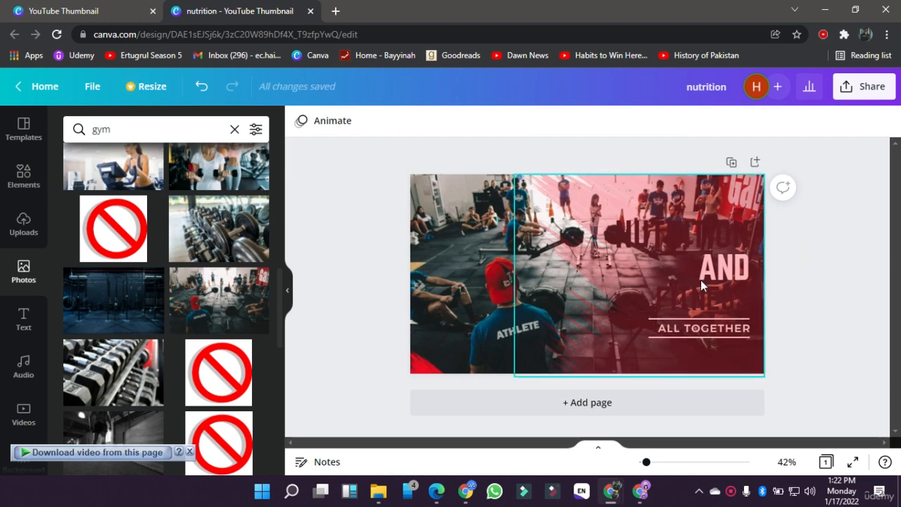
Step: Send the red brush-stroke graphic backward behind the grouped text
{"action": "left_click", "coordinate": [719, 238]}
{"action": "left_click", "coordinate": [723, 135]}
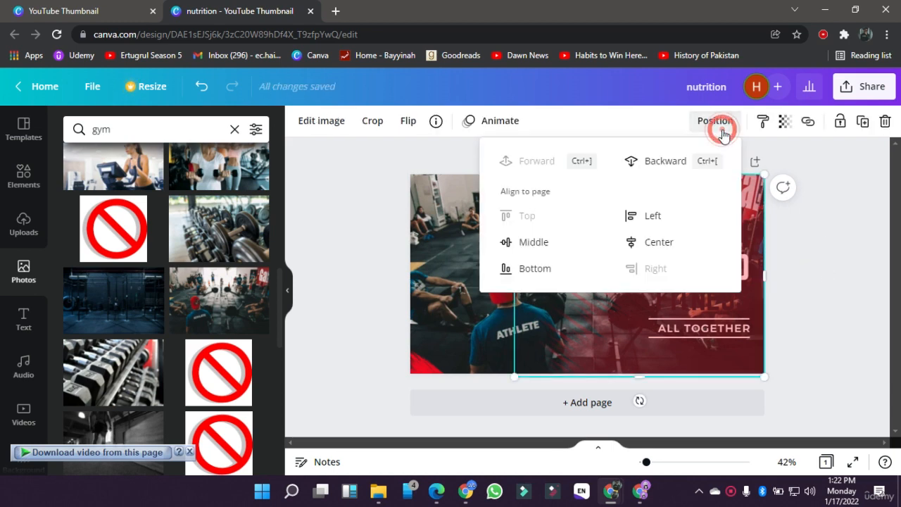
{"action": "left_click", "coordinate": [623, 161]}
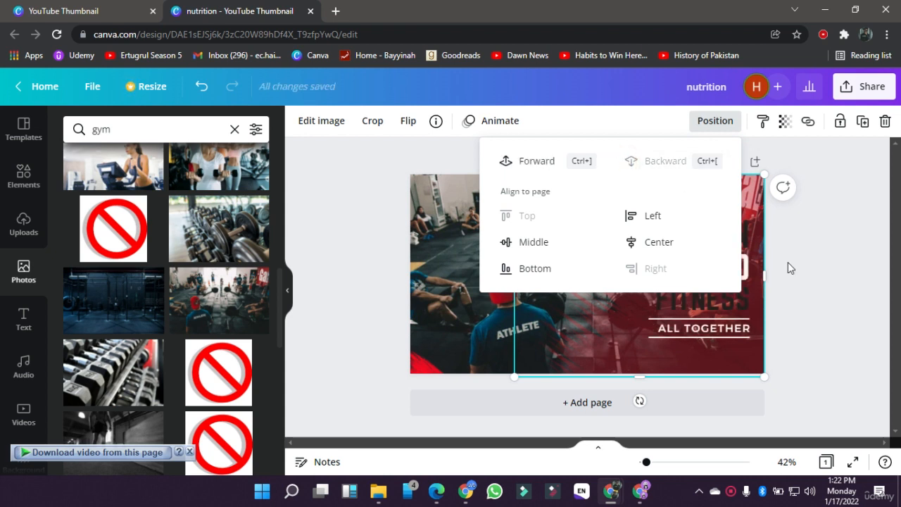
{"action": "left_click", "coordinate": [788, 262]}
Step: Try yellow and light grey on the NUTRITION heading, and recolour NUTRITION and FITNESS with the green from the Logo_2_140x.png colours
{"action": "left_click", "coordinate": [641, 239]}
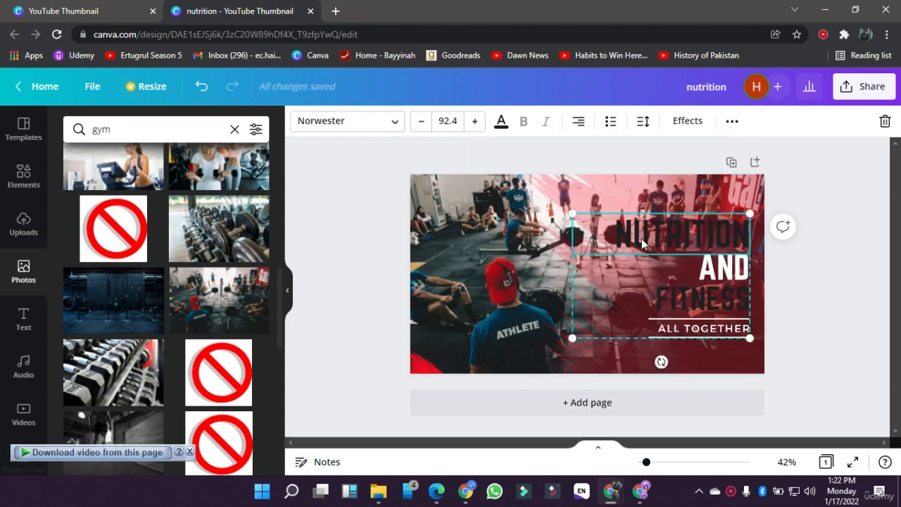
{"action": "left_click", "coordinate": [502, 123]}
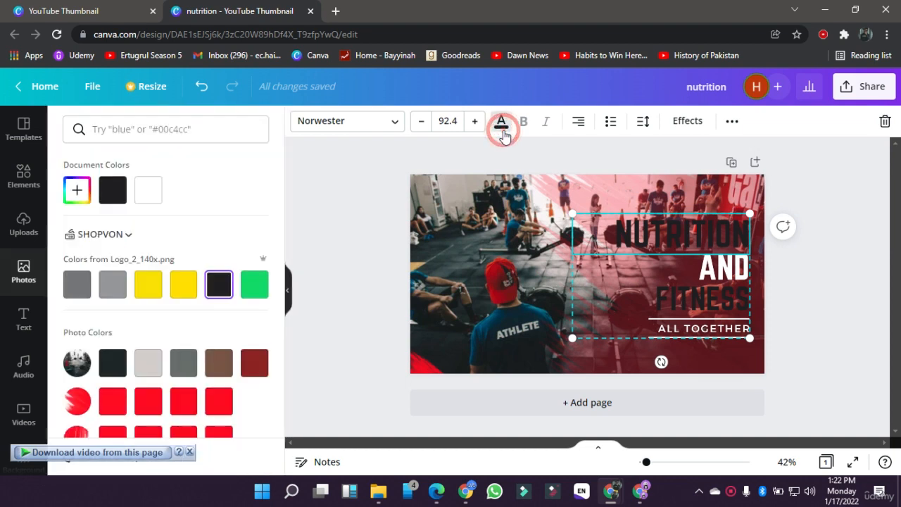
{"action": "left_click", "coordinate": [184, 284]}
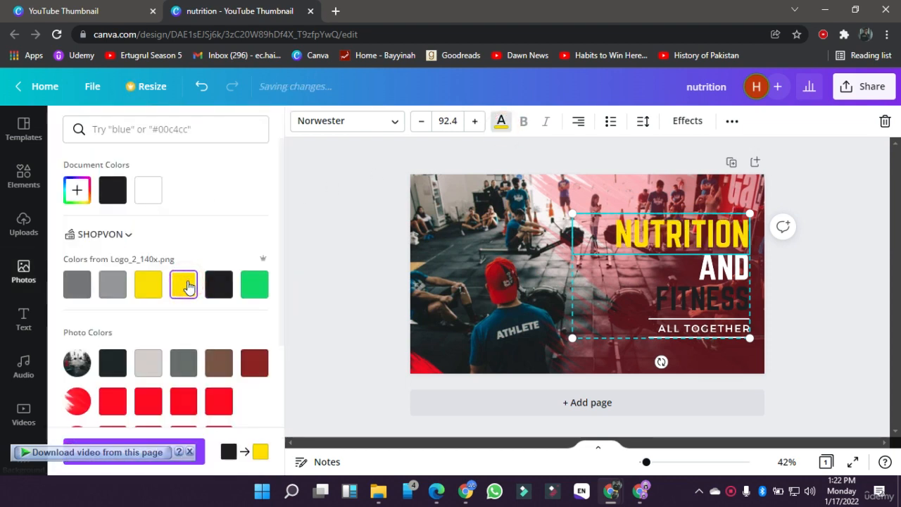
{"action": "left_click", "coordinate": [139, 366]}
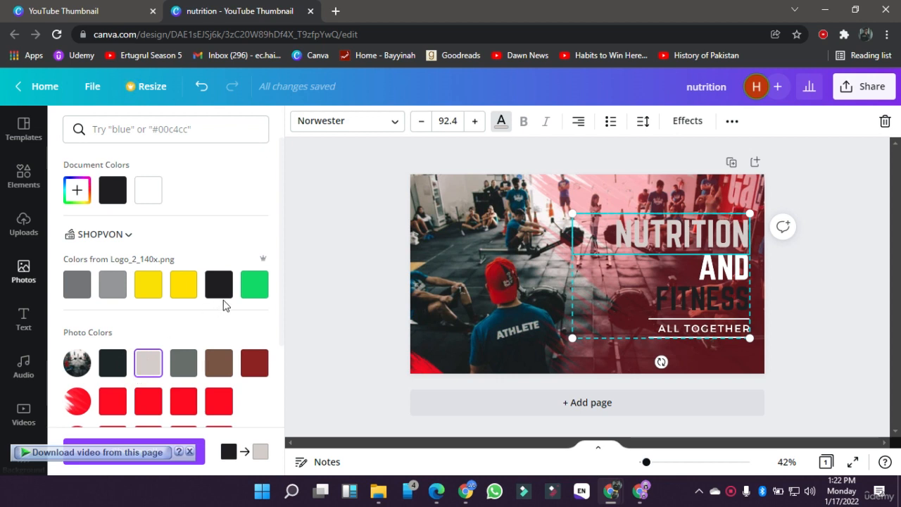
{"action": "left_click", "coordinate": [257, 286]}
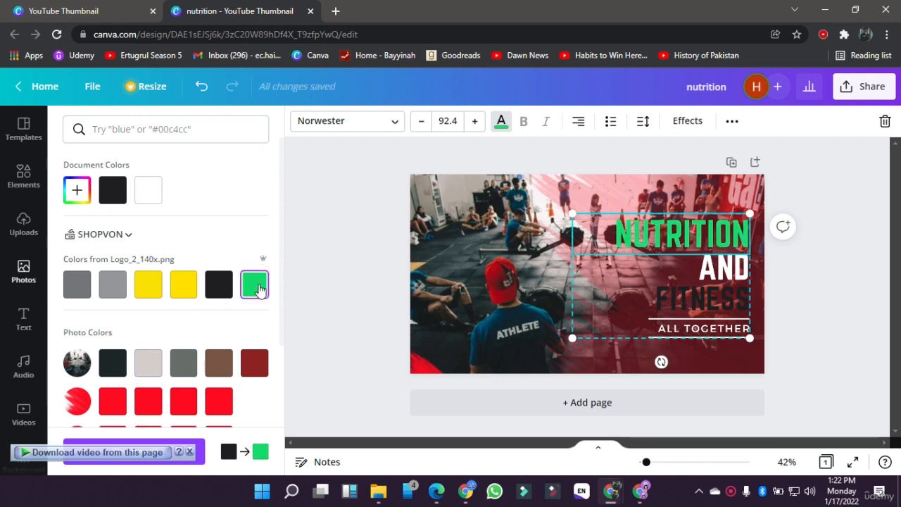
{"action": "left_click", "coordinate": [698, 289]}
{"action": "left_click", "coordinate": [246, 284]}
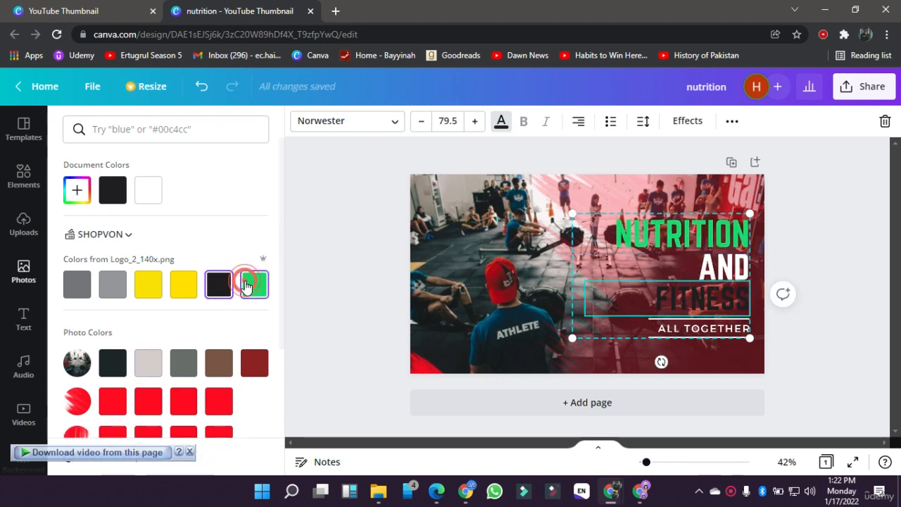
{"action": "left_click", "coordinate": [831, 273]}
Step: Try the Background, Neon, Echo and Lift text effects on the NUTRITION heading, setting the Lift intensity to 48
{"action": "left_click", "coordinate": [713, 242]}
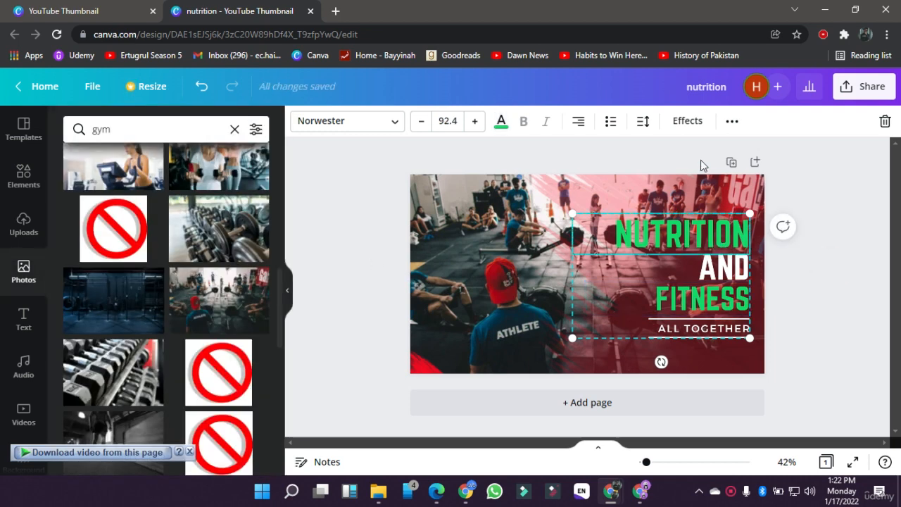
{"action": "left_click", "coordinate": [701, 122]}
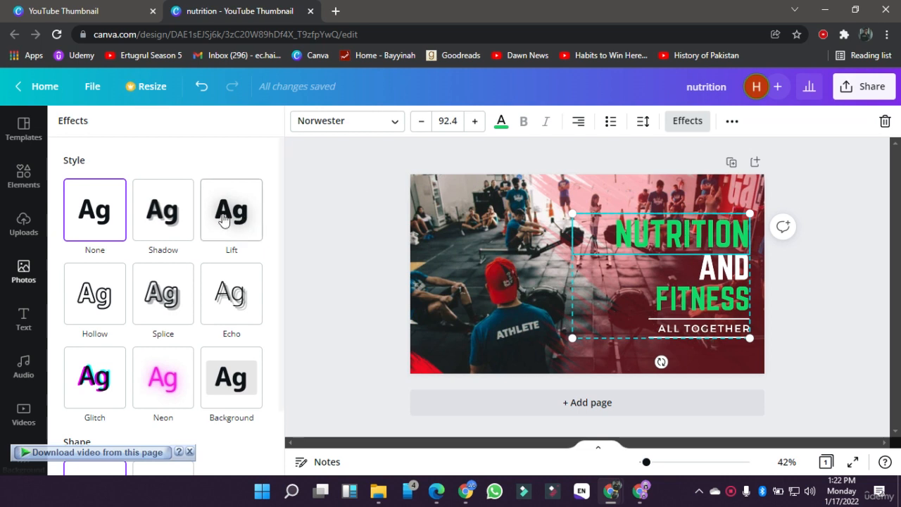
{"action": "scroll", "coordinate": [199, 337], "scroll_direction": "down", "scroll_amount": 1}
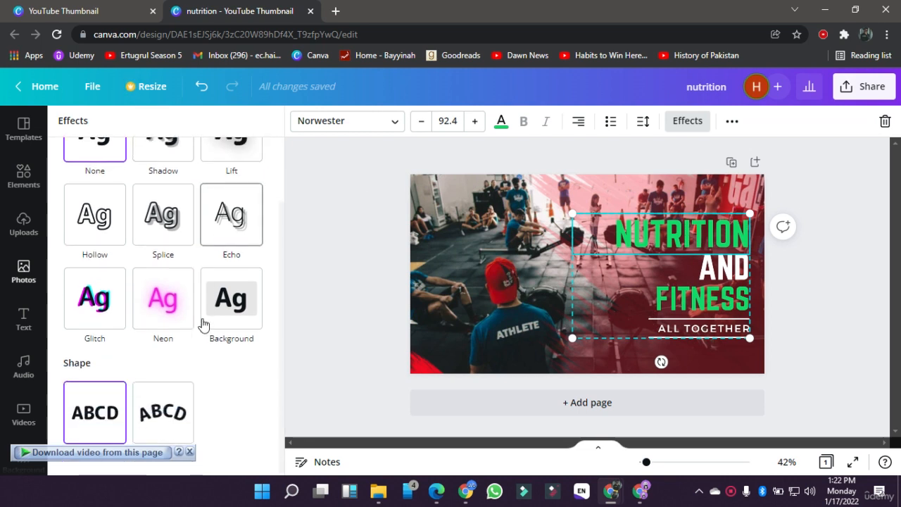
{"action": "scroll", "coordinate": [202, 324], "scroll_direction": "up", "scroll_amount": 1}
{"action": "left_click", "coordinate": [224, 379]}
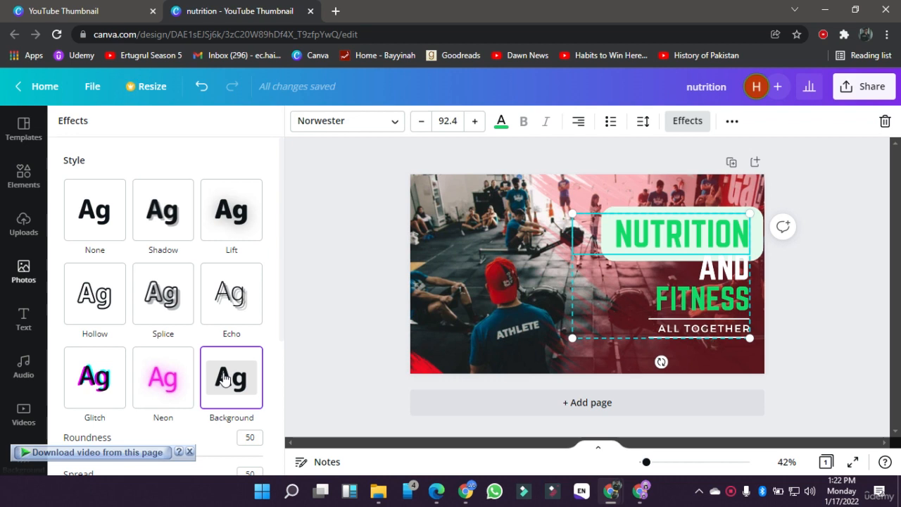
{"action": "left_click", "coordinate": [155, 374]}
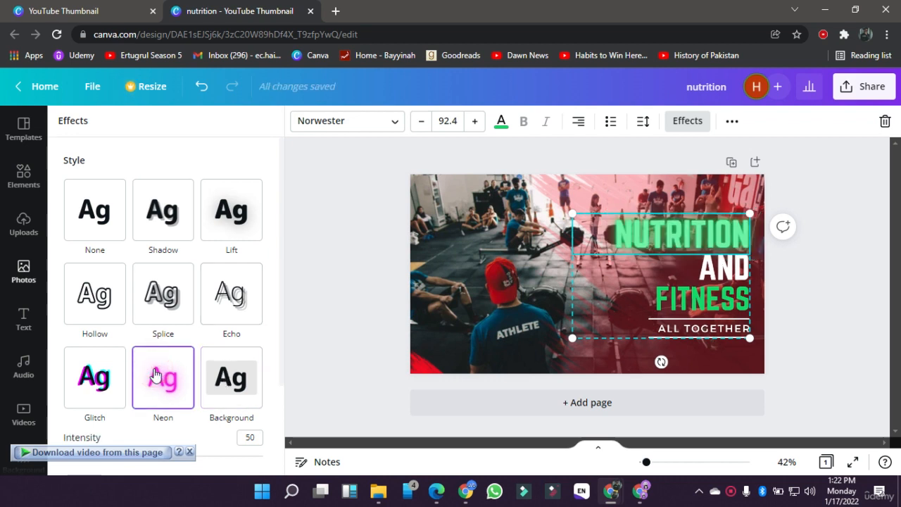
{"action": "left_click", "coordinate": [241, 280]}
{"action": "left_click", "coordinate": [243, 212]}
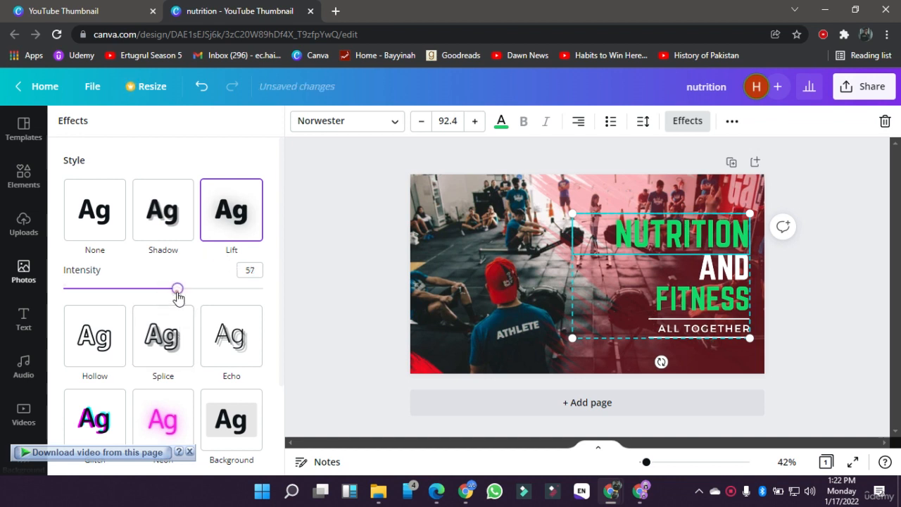
{"action": "mouse_move", "coordinate": [176, 290]}
{"action": "left_mouse_down"}
{"action": "mouse_move", "coordinate": [276, 290]}
{"action": "mouse_move", "coordinate": [167, 287]}
{"action": "mouse_move", "coordinate": [239, 301]}
{"action": "mouse_move", "coordinate": [64, 288]}
{"action": "mouse_move", "coordinate": [175, 288]}
{"action": "left_mouse_up"}
{"action": "left_click_drag", "start_coordinate": [199, 320], "coordinate": [160, 317]}
{"action": "scroll", "coordinate": [161, 316], "scroll_direction": "down", "scroll_amount": 2}
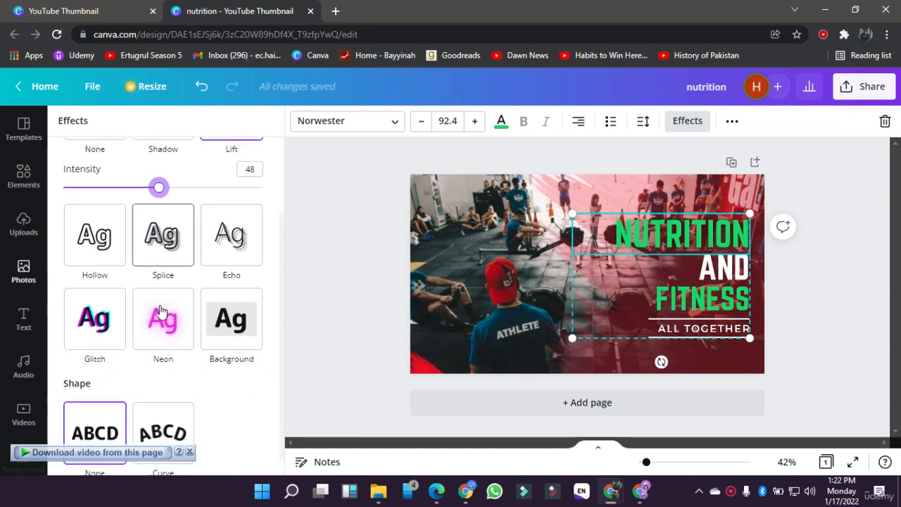
Step: Apply the Background text effect to the NUTRITION, AND and FITNESS headings
{"action": "left_click", "coordinate": [226, 321]}
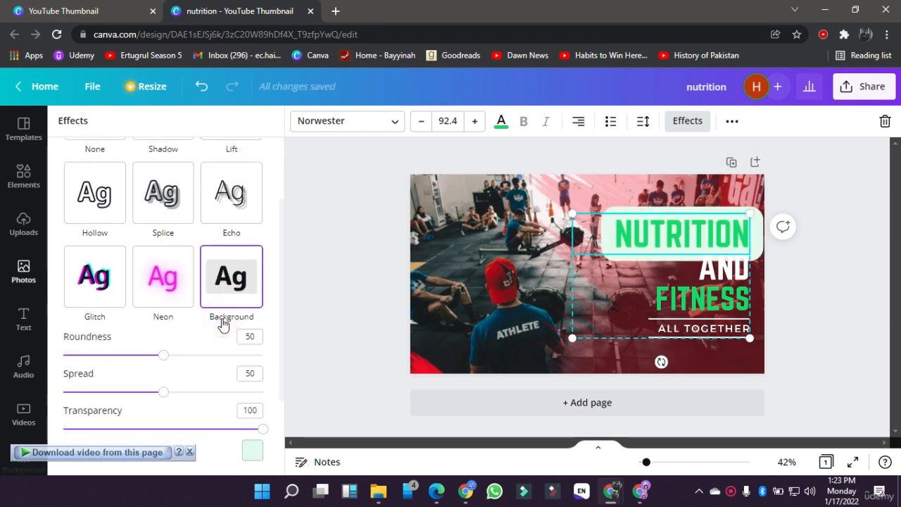
{"action": "left_click", "coordinate": [717, 276]}
{"action": "left_click", "coordinate": [228, 331]}
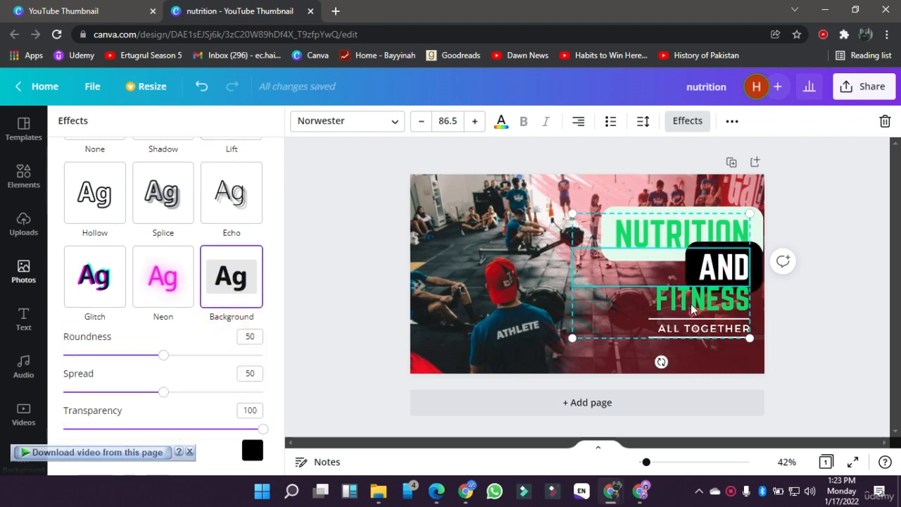
{"action": "left_click", "coordinate": [720, 296]}
{"action": "left_click", "coordinate": [222, 336]}
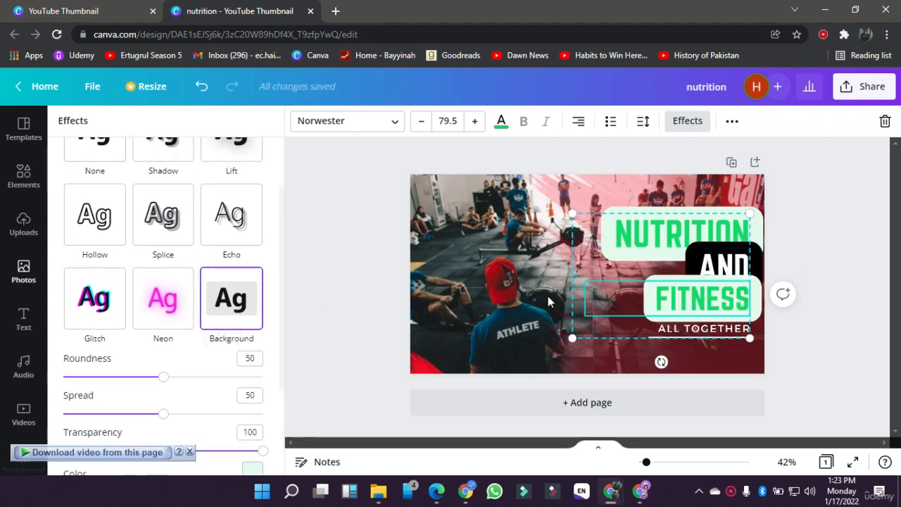
Step: Set the line spacing of the AND heading to 1.25
{"action": "left_click", "coordinate": [805, 237]}
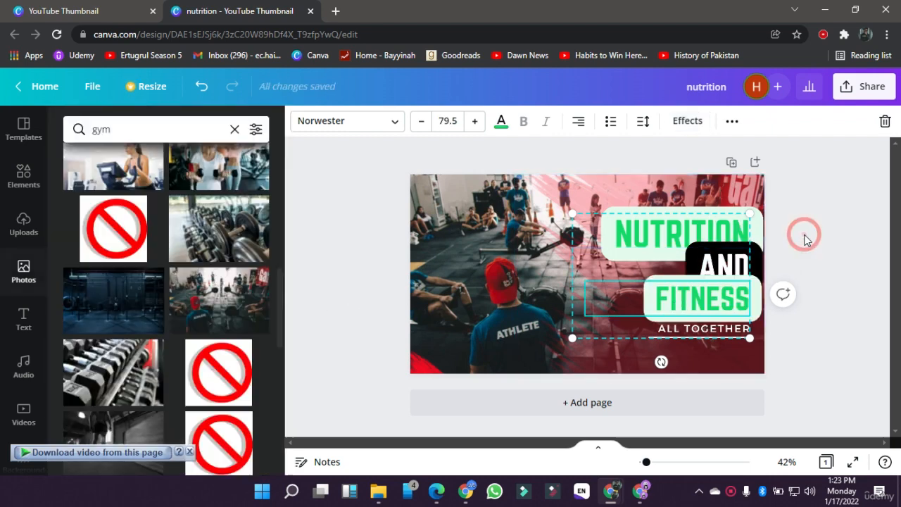
{"action": "left_click", "coordinate": [674, 265]}
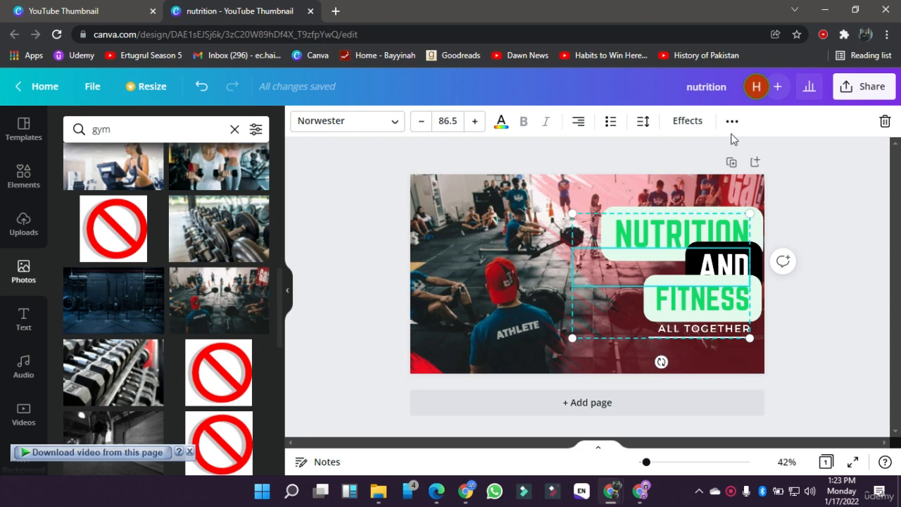
{"action": "left_click", "coordinate": [643, 123]}
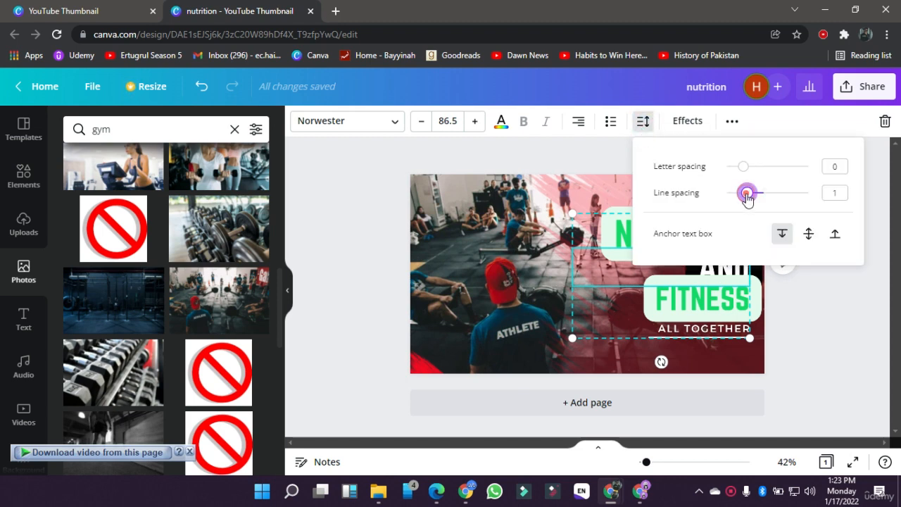
{"action": "mouse_move", "coordinate": [748, 198]}
{"action": "left_mouse_down"}
{"action": "mouse_move", "coordinate": [783, 199]}
{"action": "mouse_move", "coordinate": [739, 197]}
{"action": "mouse_move", "coordinate": [757, 203]}
{"action": "left_mouse_up"}
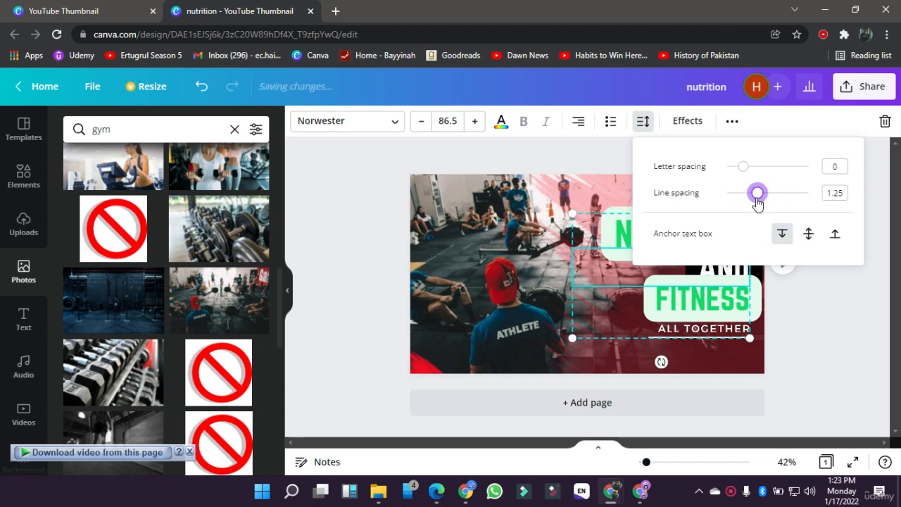
{"action": "left_click", "coordinate": [816, 336]}
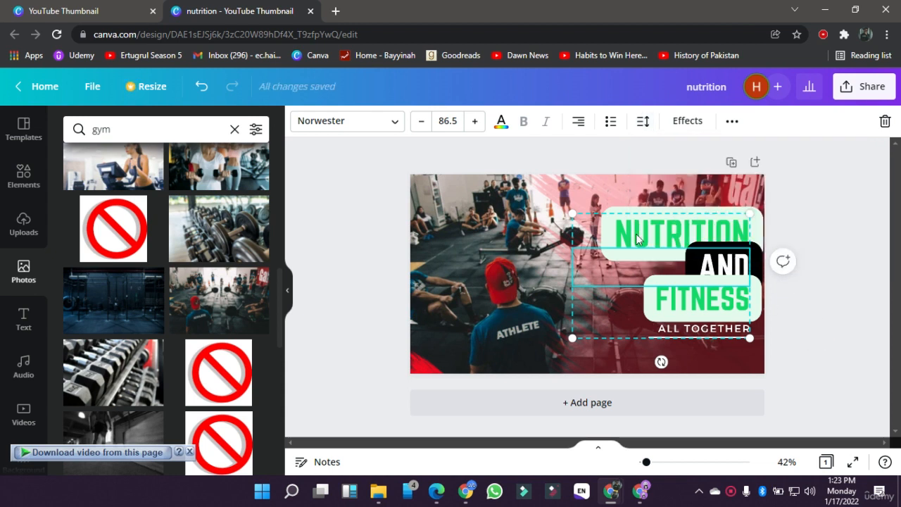
Step: Ungroup the headings and move NUTRITION slightly higher so it clears the AND heading
{"action": "left_click", "coordinate": [732, 123]}
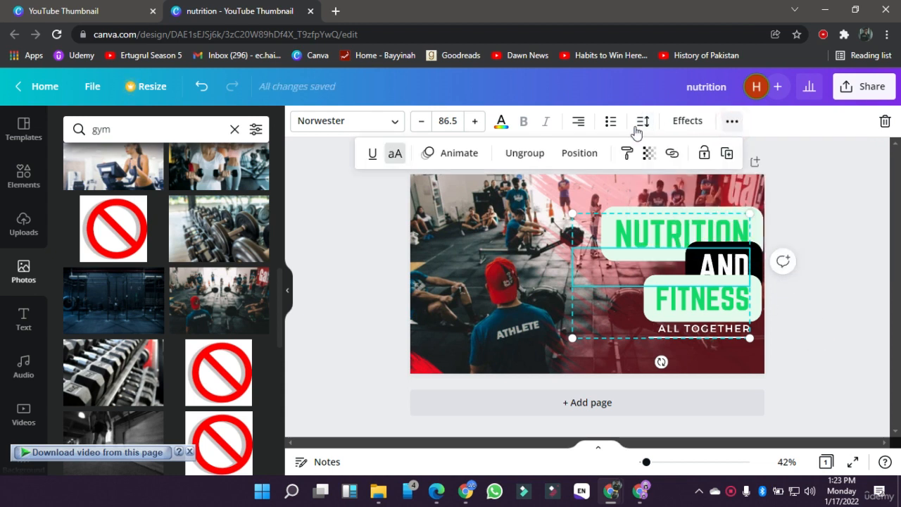
{"action": "left_click", "coordinate": [536, 154]}
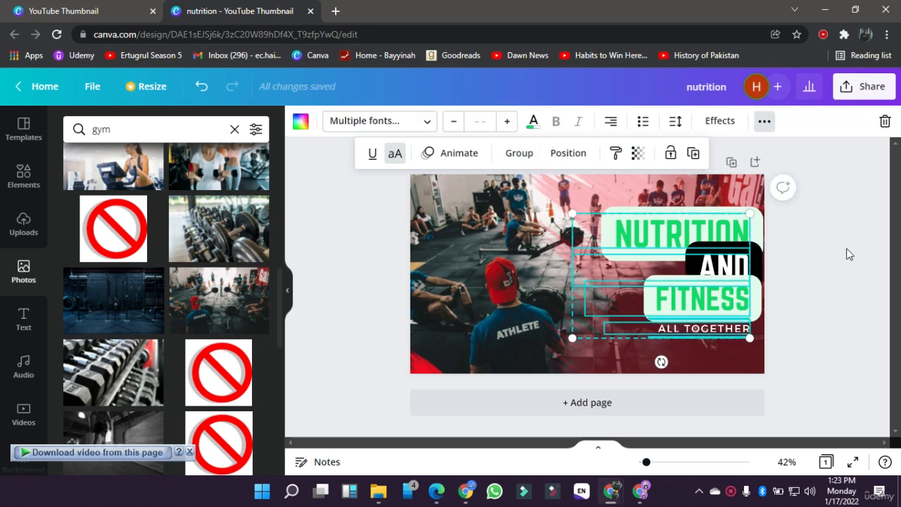
{"action": "left_click", "coordinate": [849, 254]}
{"action": "left_click", "coordinate": [844, 247]}
{"action": "left_click", "coordinate": [690, 220]}
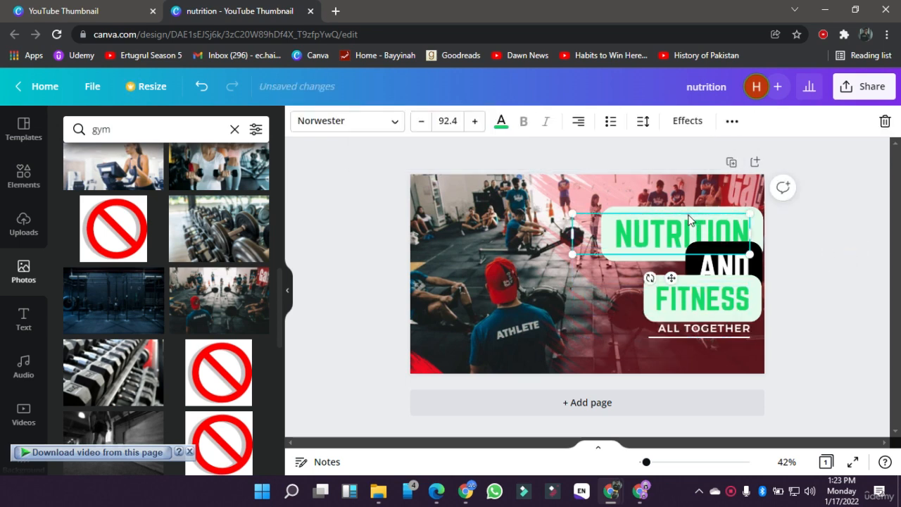
{"action": "left_click_drag", "start_coordinate": [689, 220], "coordinate": [689, 208]}
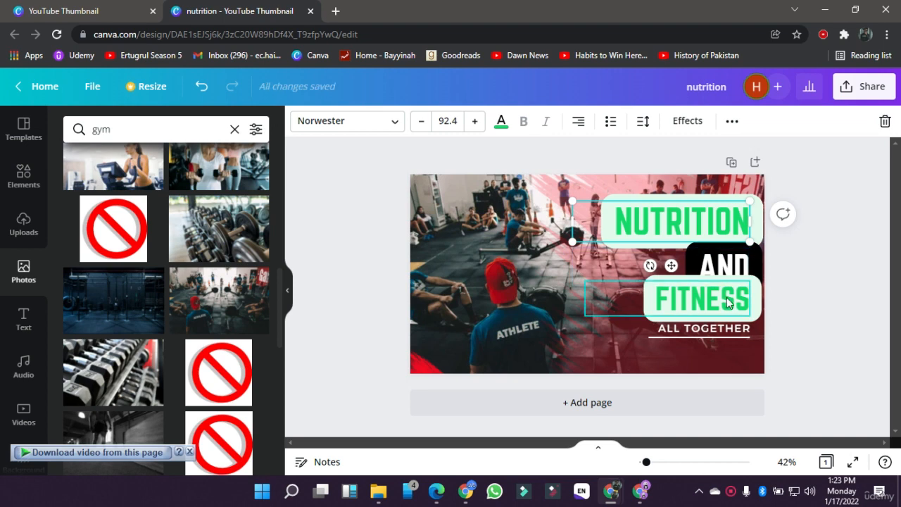
Step: Move the FITNESS heading aside and place ALL TOGETHER with its two lines in the design's lower-right corner
{"action": "left_click_drag", "start_coordinate": [726, 297], "coordinate": [605, 309]}
{"action": "left_click", "coordinate": [680, 332]}
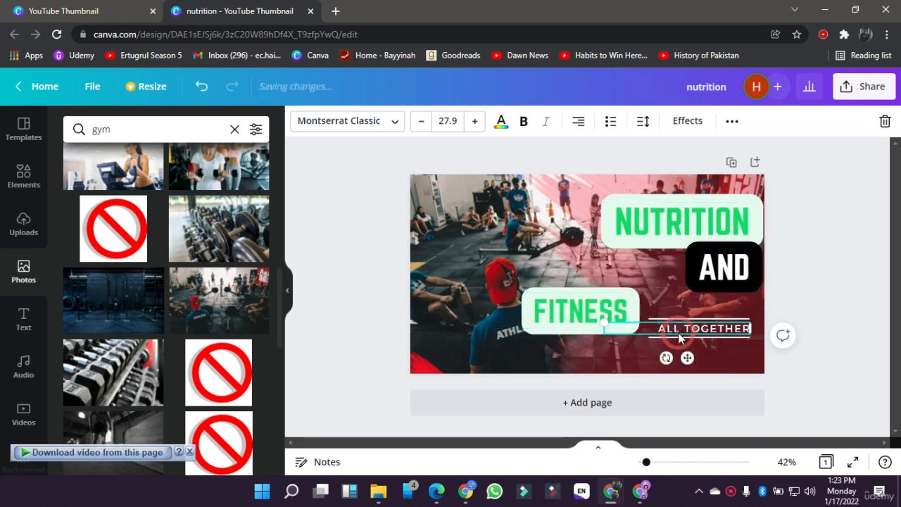
{"action": "left_click_drag", "start_coordinate": [743, 350], "coordinate": [489, 336]}
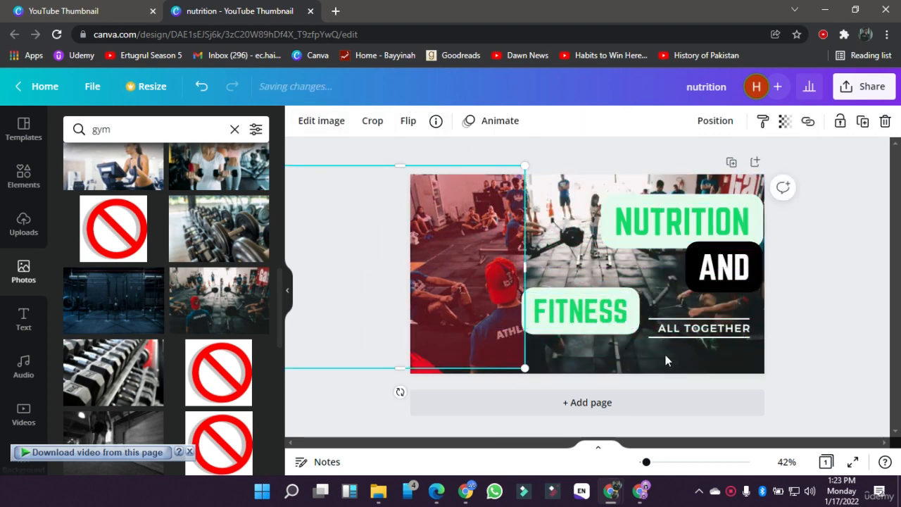
{"action": "left_click", "coordinate": [688, 323]}
{"action": "left_click_drag", "start_coordinate": [689, 338], "coordinate": [694, 362]}
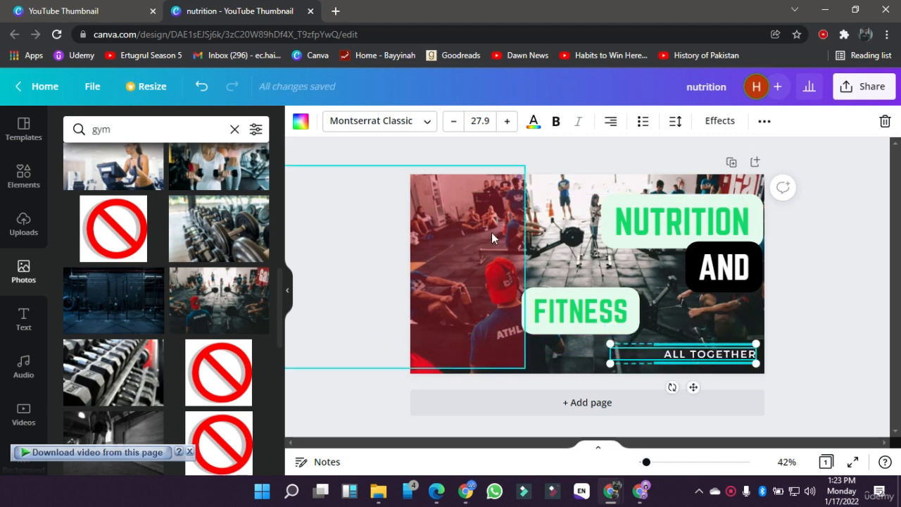
Step: Place the red overlay over the right part of the design and the FITNESS heading beneath AND
{"action": "left_click_drag", "start_coordinate": [492, 232], "coordinate": [736, 245]}
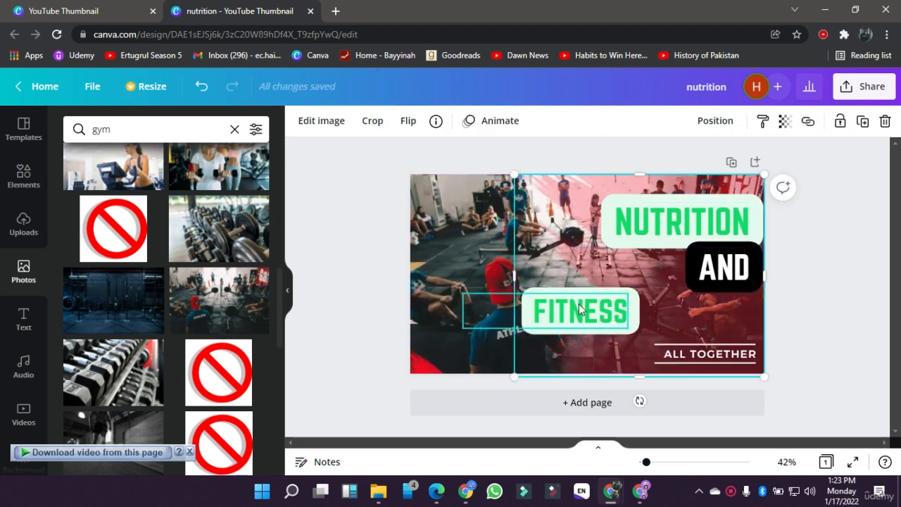
{"action": "left_click_drag", "start_coordinate": [579, 303], "coordinate": [689, 300]}
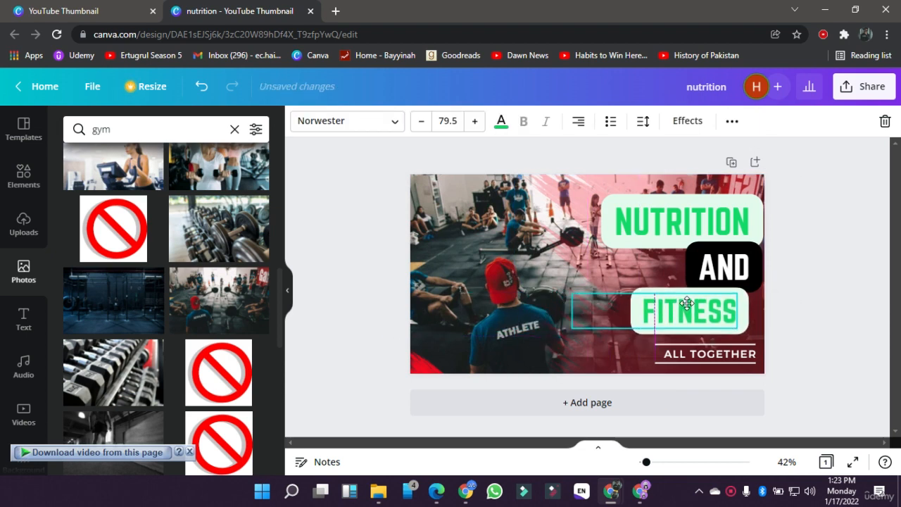
{"action": "left_click", "coordinate": [360, 251]}
Step: Set the transparency of the red brush stroke in the design's lower-left corner to 13
{"action": "left_click", "coordinate": [421, 368]}
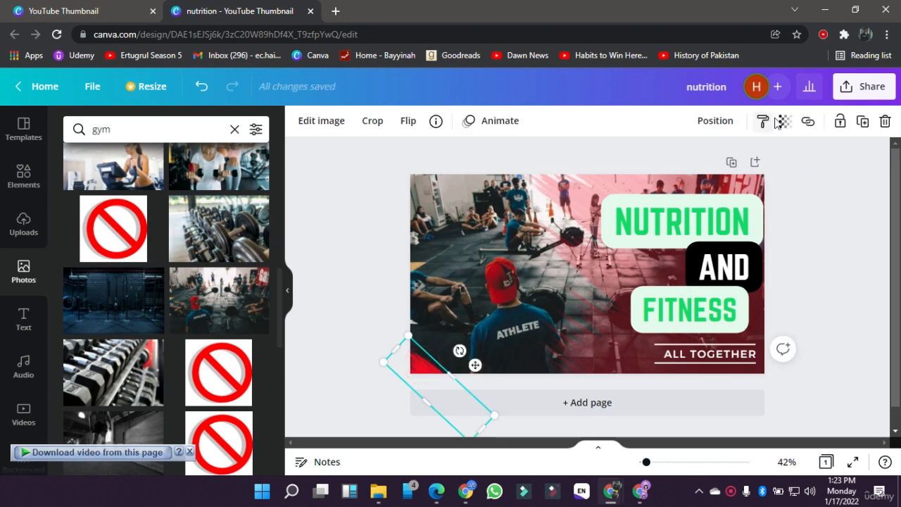
{"action": "left_click", "coordinate": [782, 121]}
{"action": "left_click", "coordinate": [669, 162]}
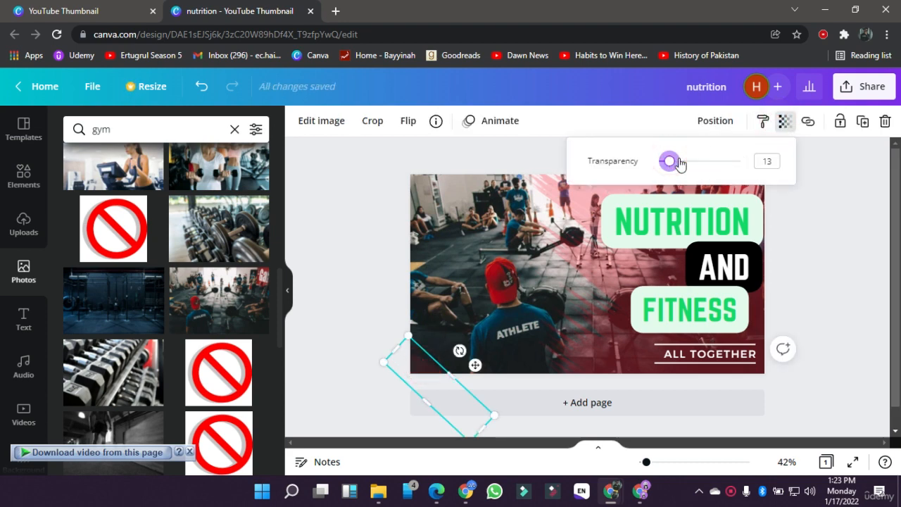
{"action": "left_click", "coordinate": [825, 260]}
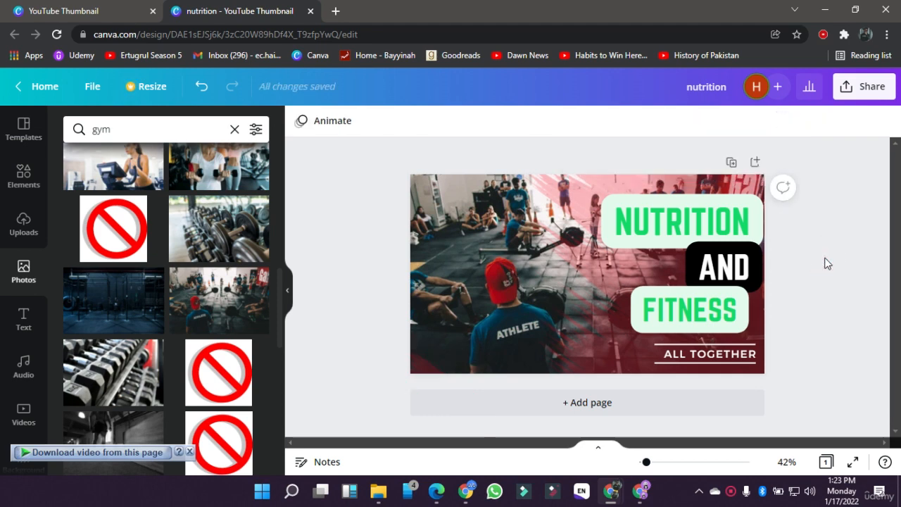
Step: Align the FITNESS heading with the right edge of NUTRITION and AND
{"action": "left_click_drag", "start_coordinate": [720, 296], "coordinate": [734, 297]}
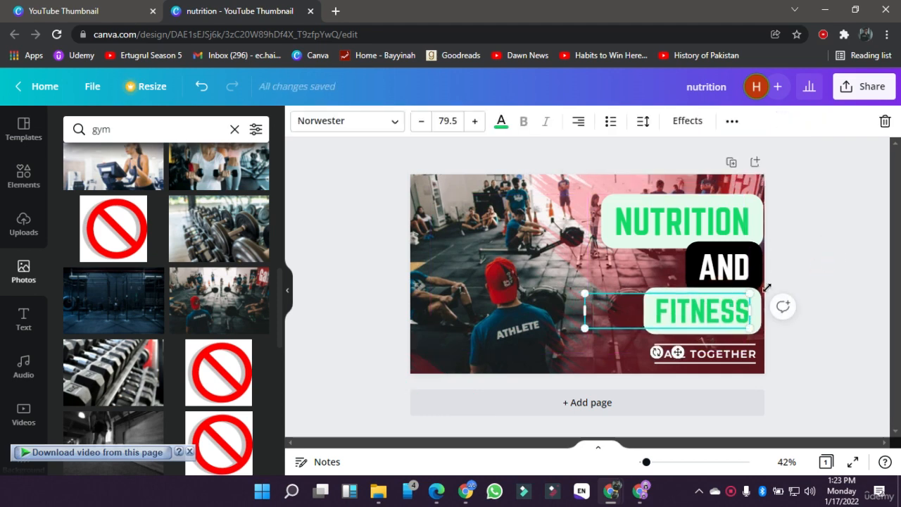
{"action": "left_click", "coordinate": [810, 285]}
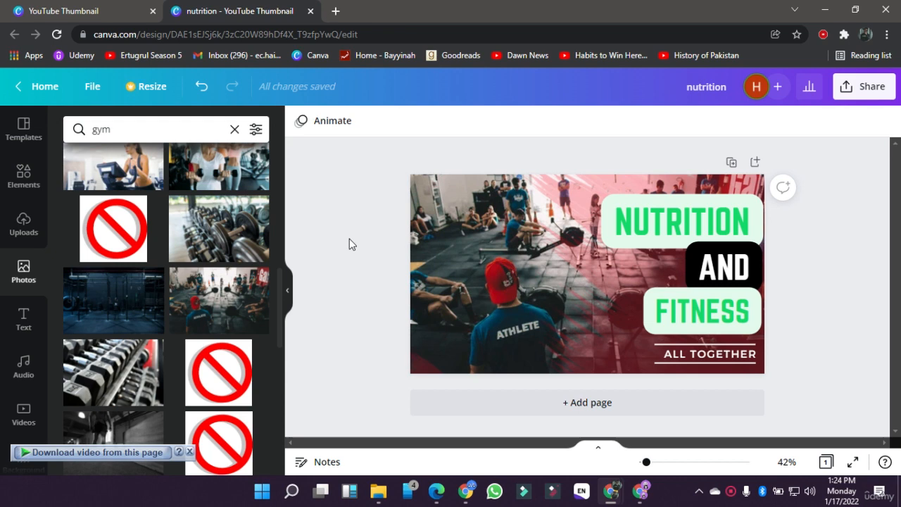
Step: Browse the available elements, gym photos and ready-made text styles for the thumbnail
{"action": "left_click", "coordinate": [19, 173]}
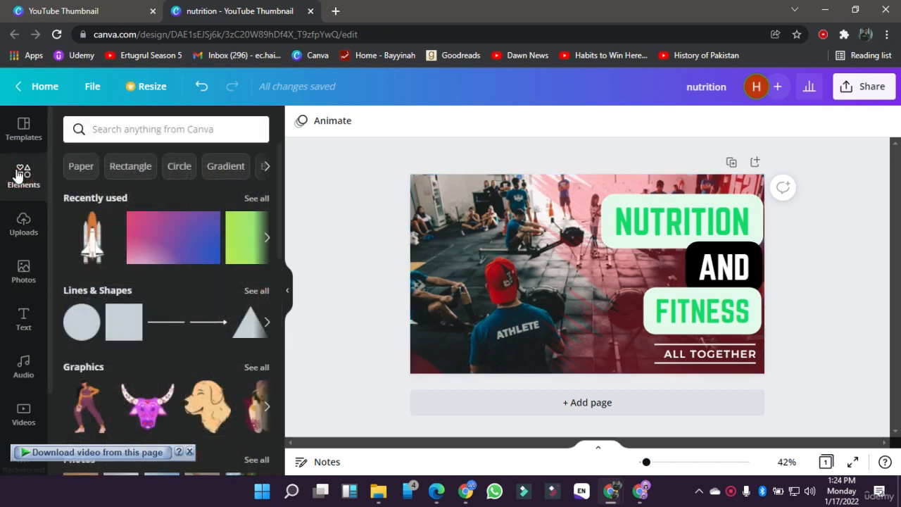
{"action": "scroll", "coordinate": [98, 290], "scroll_direction": "down", "scroll_amount": 1}
{"action": "scroll", "coordinate": [98, 289], "scroll_direction": "down", "scroll_amount": 1}
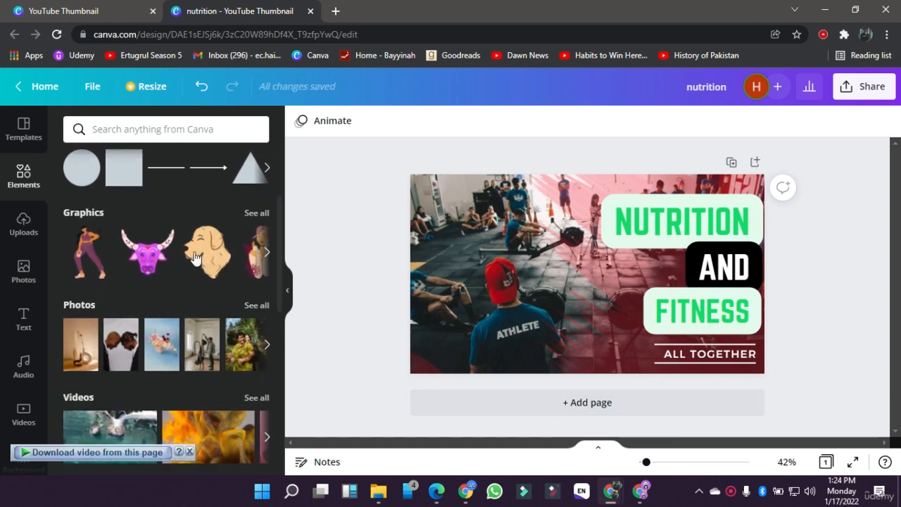
{"action": "left_click", "coordinate": [446, 264]}
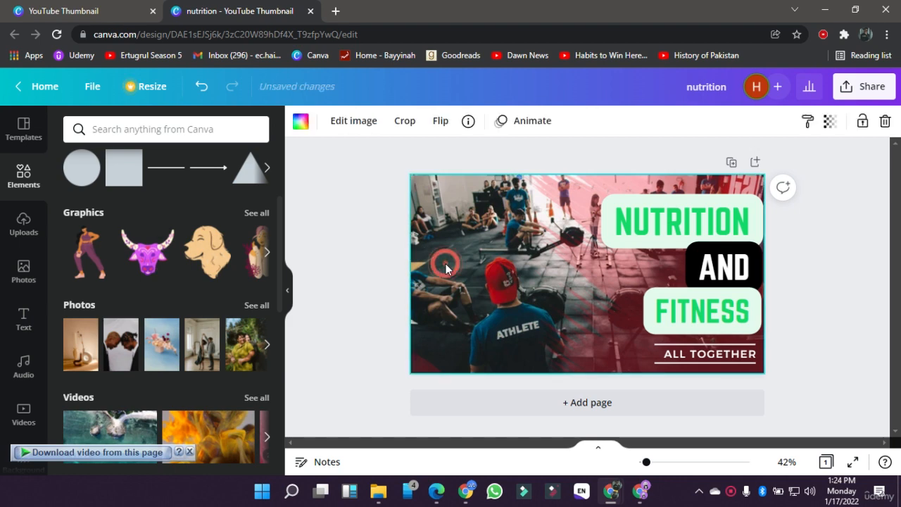
{"action": "left_click", "coordinate": [19, 289]}
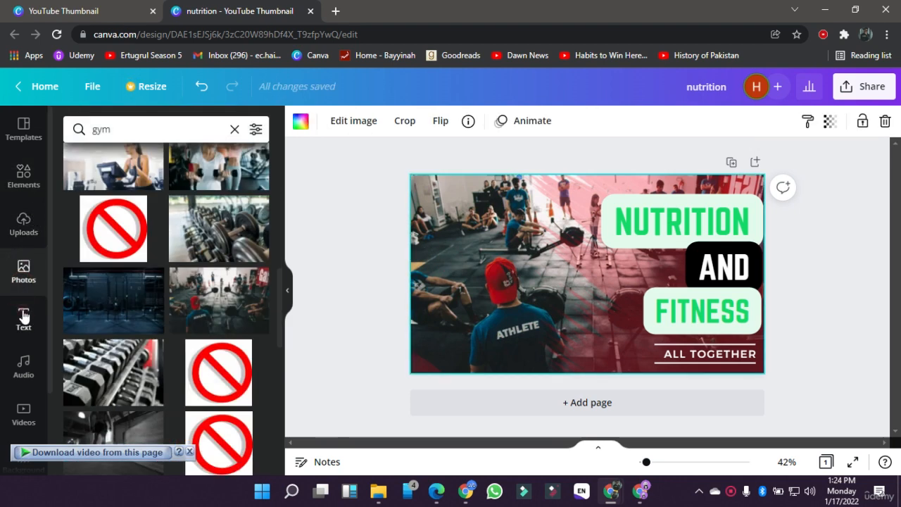
{"action": "left_click", "coordinate": [23, 316]}
{"action": "left_click", "coordinate": [23, 285]}
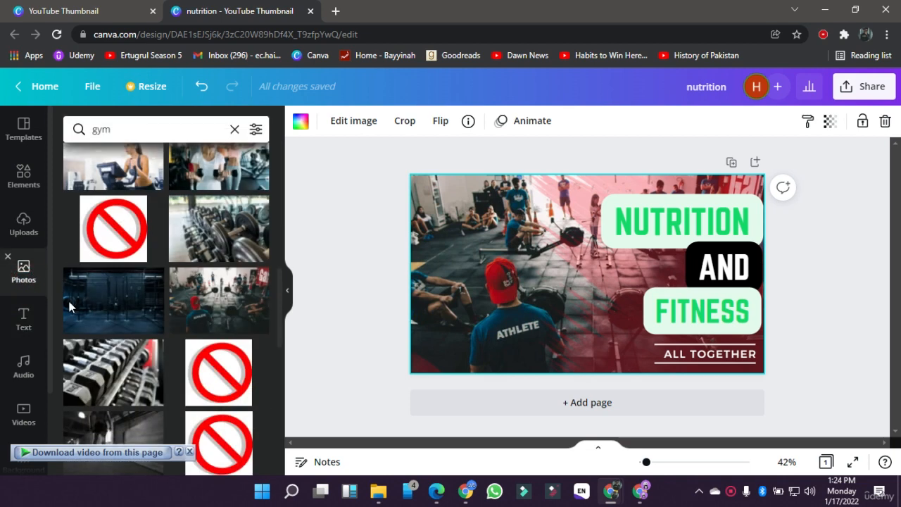
{"action": "scroll", "coordinate": [105, 303], "scroll_direction": "down", "scroll_amount": 5}
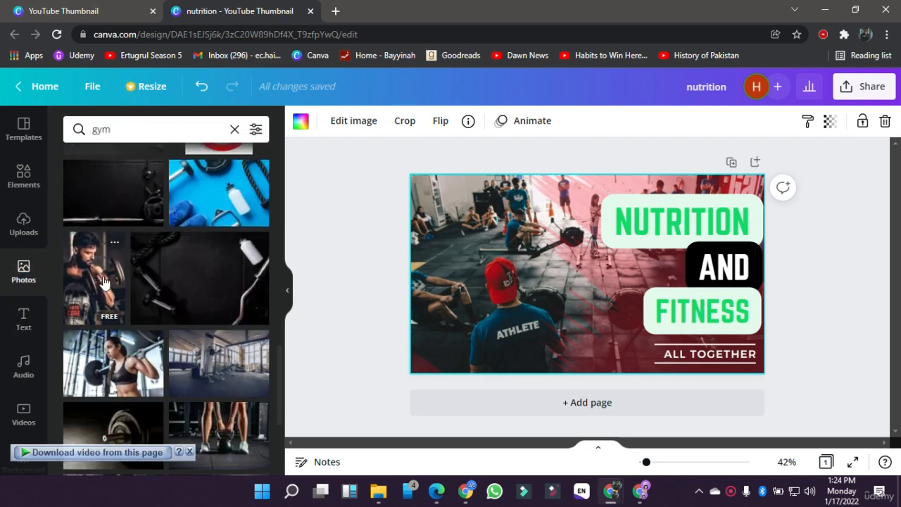
{"action": "scroll", "coordinate": [117, 369], "scroll_direction": "down", "scroll_amount": 3}
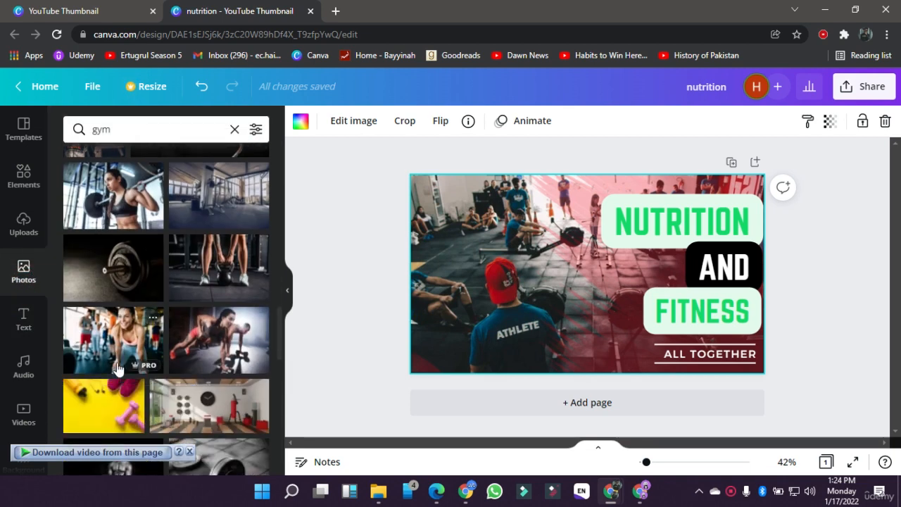
{"action": "left_click", "coordinate": [23, 321]}
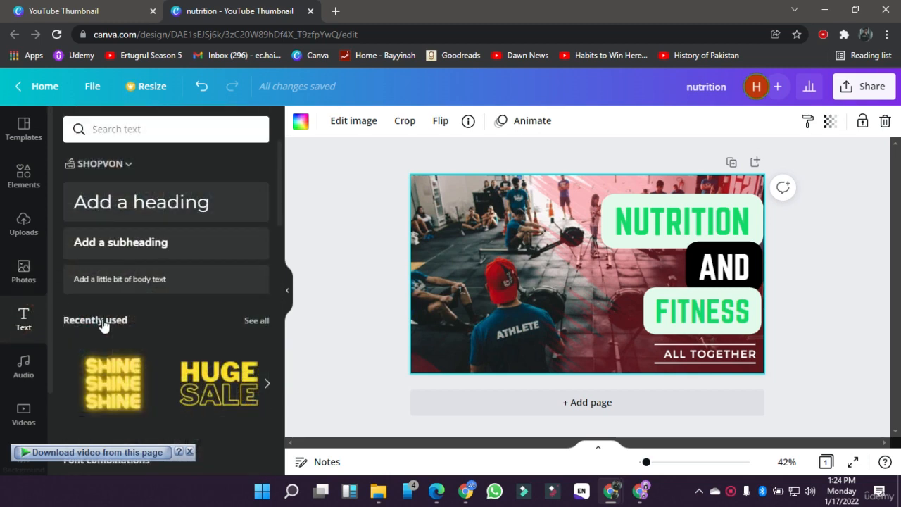
{"action": "scroll", "coordinate": [106, 327], "scroll_direction": "down", "scroll_amount": 5}
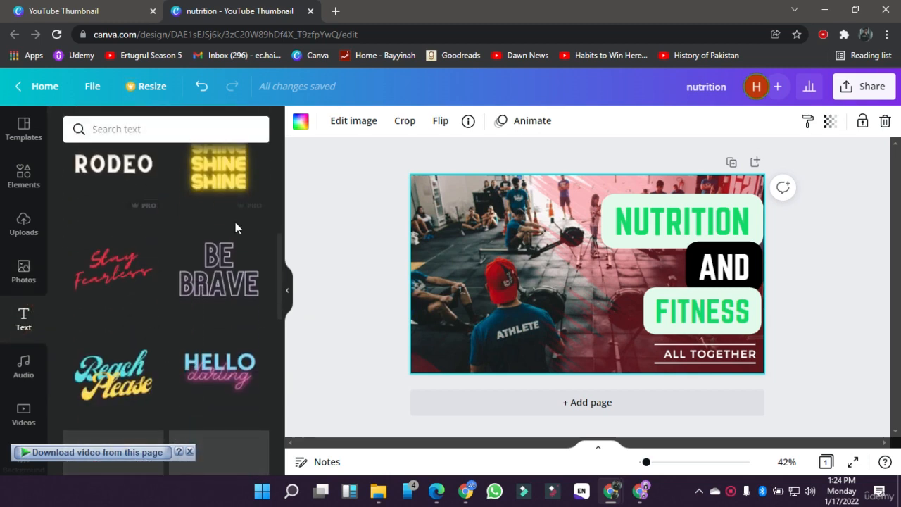
{"action": "scroll", "coordinate": [129, 293], "scroll_direction": "up", "scroll_amount": 5}
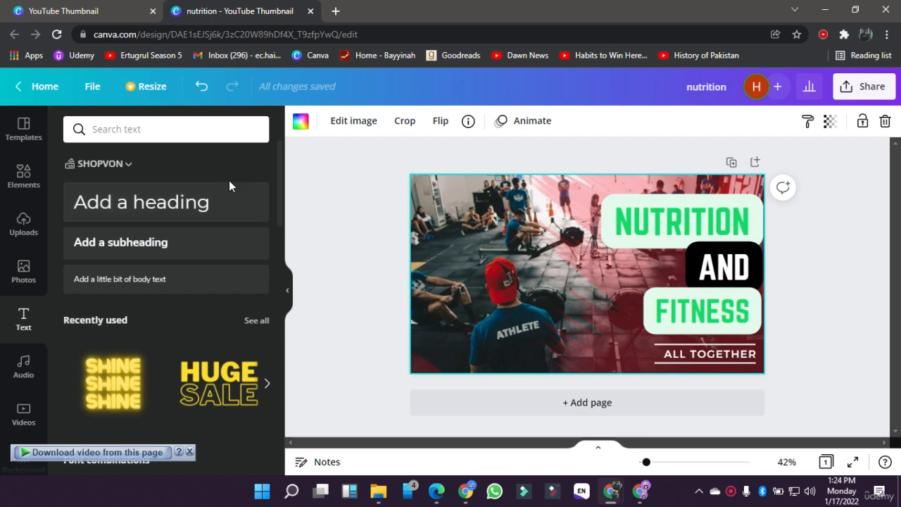
Step: Close the nutrition design, search for Facebook Post templates and look through them
{"action": "left_click", "coordinate": [310, 11]}
{"action": "left_click", "coordinate": [469, 94]}
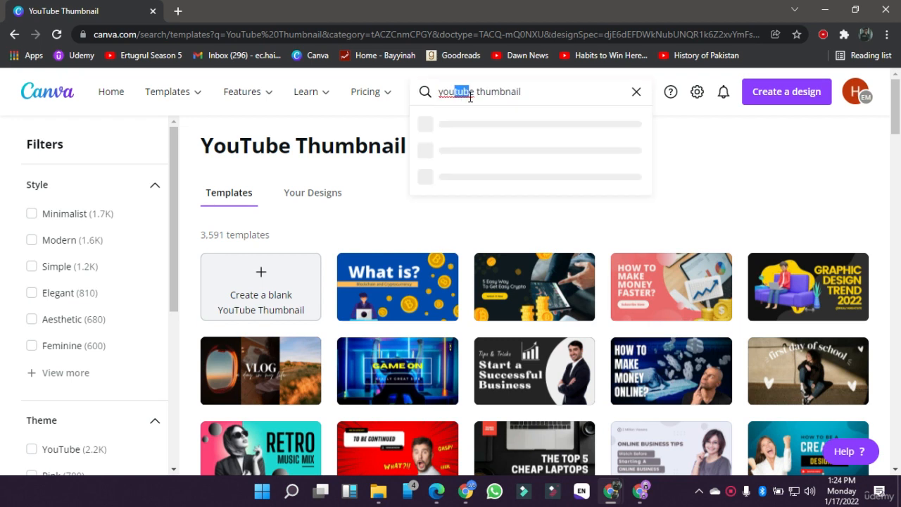
{"action": "type", "text": "face"}
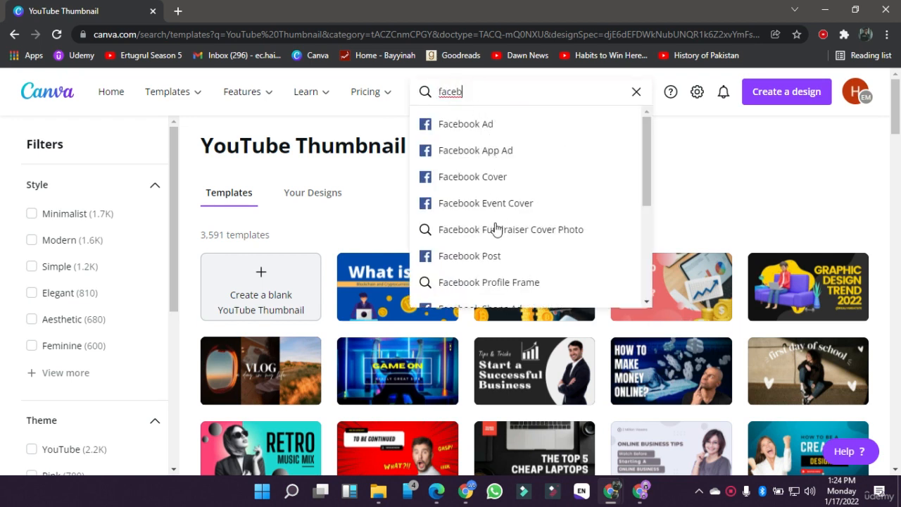
{"action": "type", "text": "b"}
{"action": "left_click", "coordinate": [497, 256]}
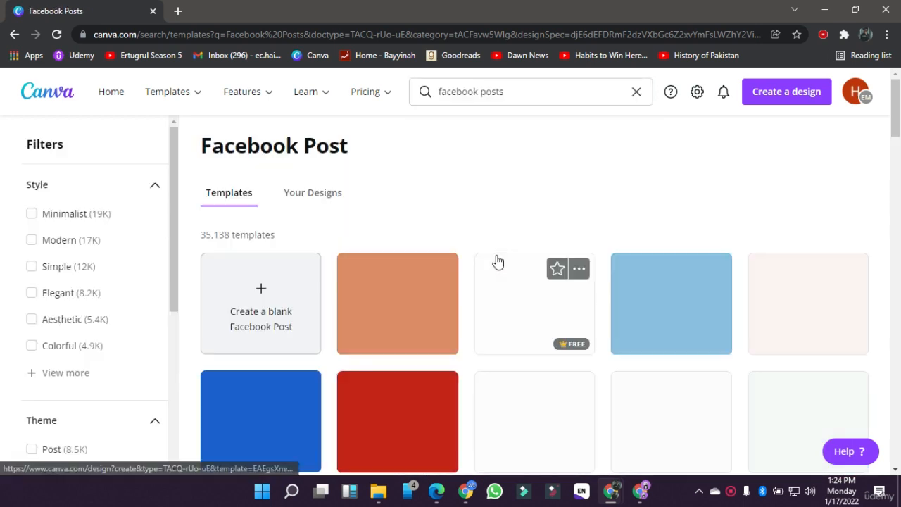
{"action": "scroll", "coordinate": [497, 261], "scroll_direction": "down", "scroll_amount": 4}
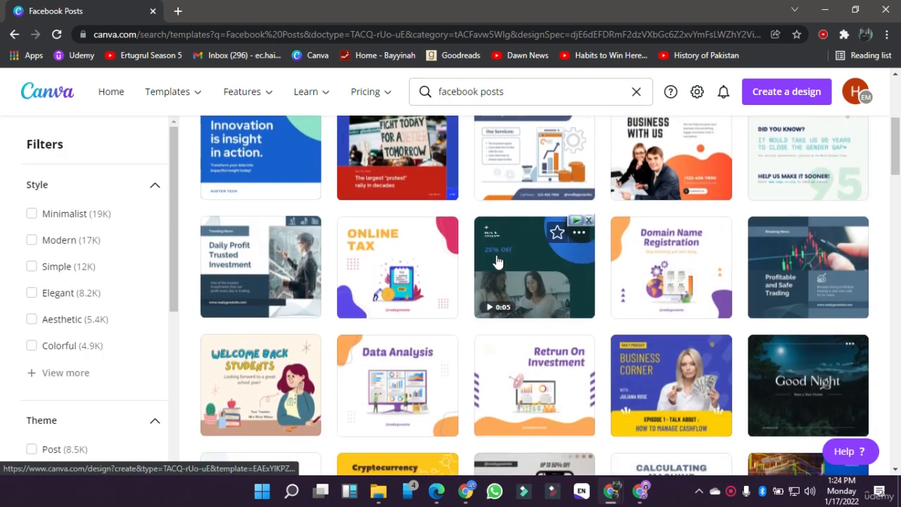
{"action": "scroll", "coordinate": [497, 260], "scroll_direction": "down", "scroll_amount": 3}
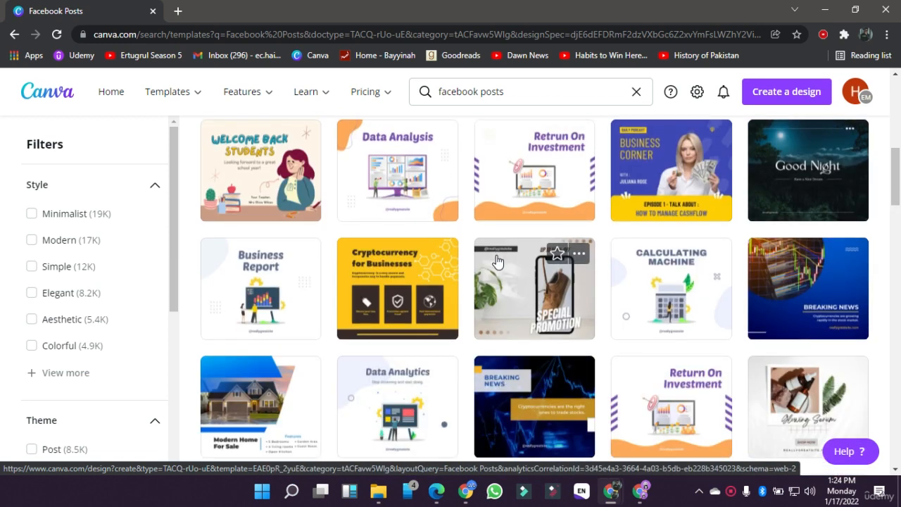
{"action": "scroll", "coordinate": [497, 260], "scroll_direction": "down", "scroll_amount": 4}
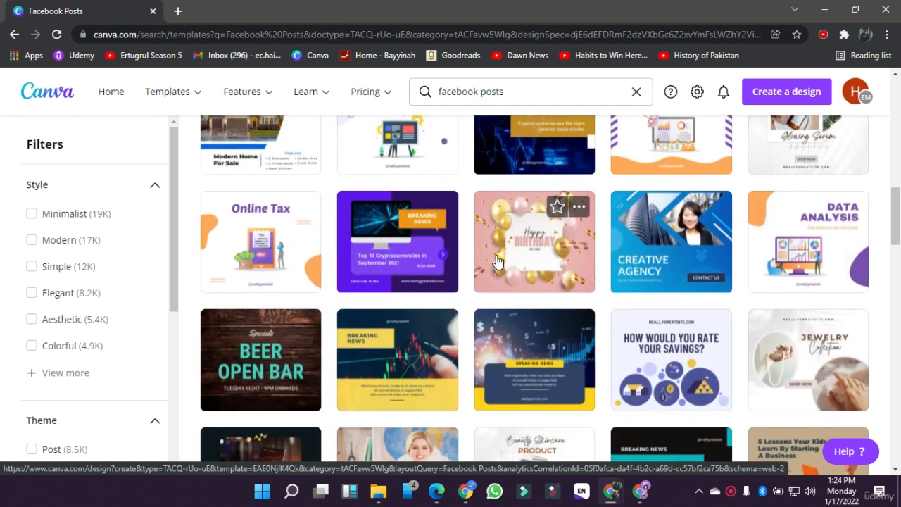
Step: Look through the Facebook Post templates and open the orange and white "Grow Your Business With Us" design
{"action": "scroll", "coordinate": [497, 260], "scroll_direction": "up", "scroll_amount": 1}
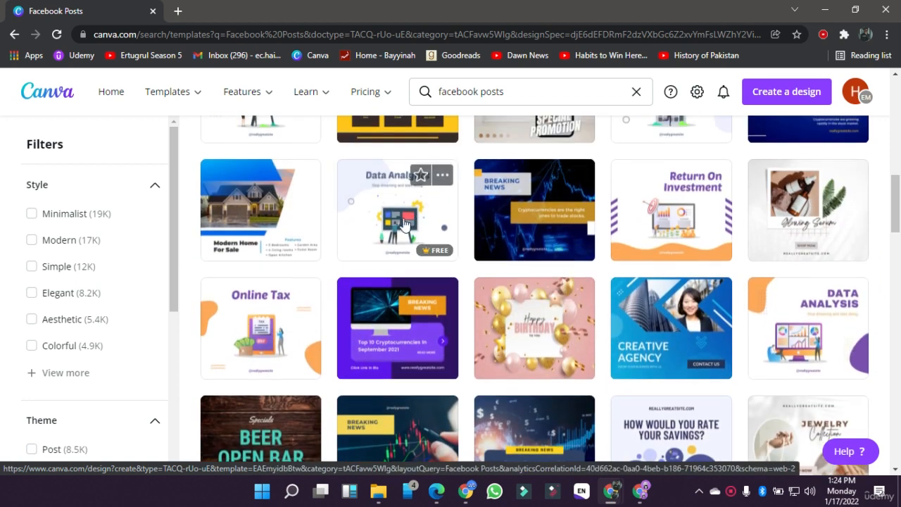
{"action": "scroll", "coordinate": [478, 233], "scroll_direction": "down", "scroll_amount": 2}
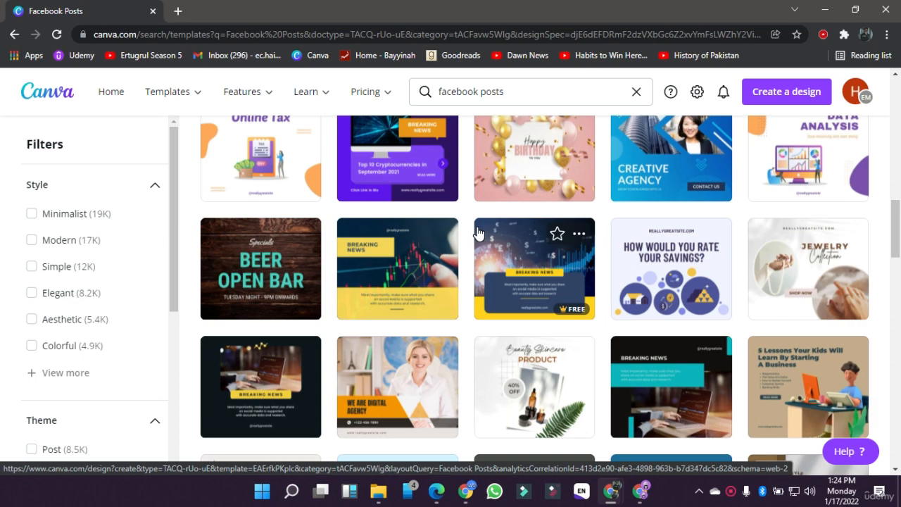
{"action": "scroll", "coordinate": [477, 233], "scroll_direction": "up", "scroll_amount": 4}
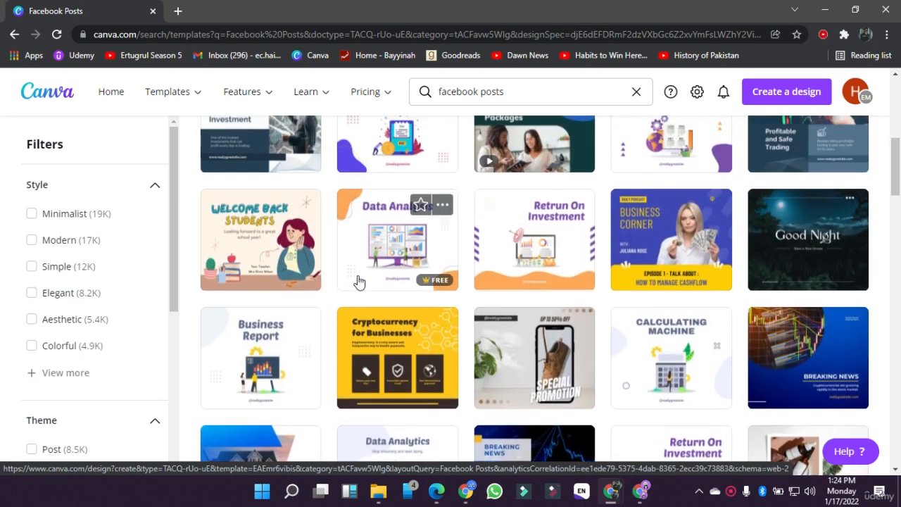
{"action": "scroll", "coordinate": [357, 280], "scroll_direction": "up", "scroll_amount": 2}
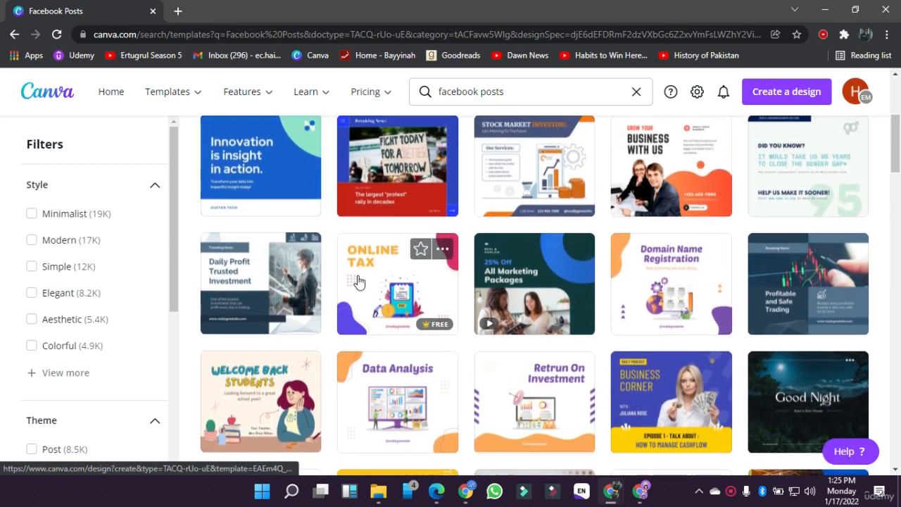
{"action": "scroll", "coordinate": [357, 280], "scroll_direction": "up", "scroll_amount": 2}
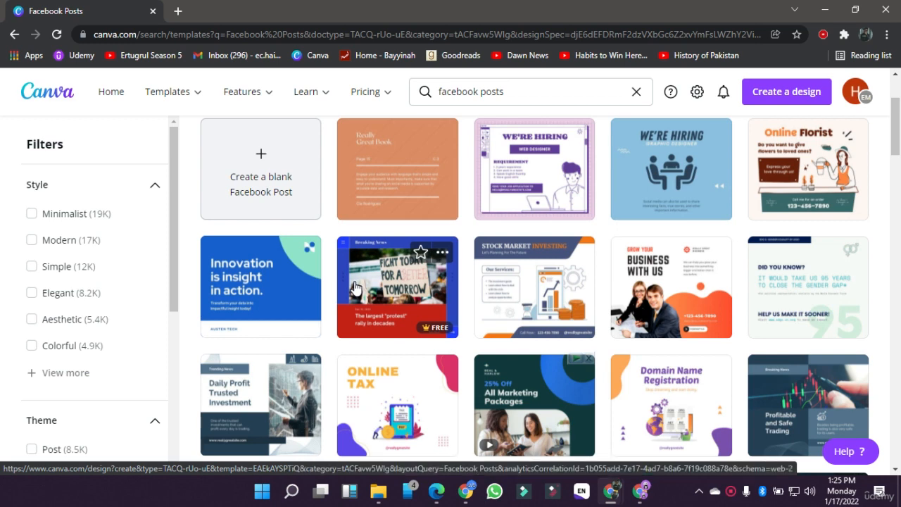
{"action": "left_click", "coordinate": [654, 308]}
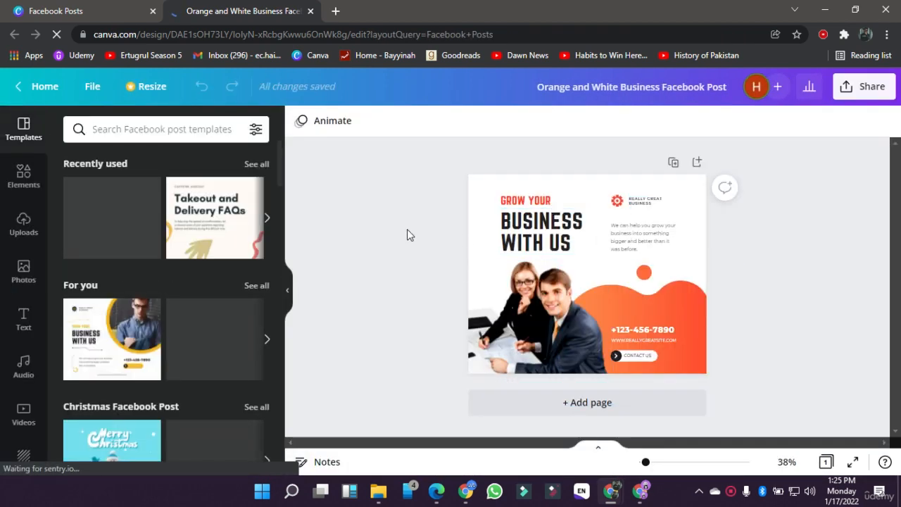
Step: Delete all elements of the business template to leave the page blank
{"action": "key", "text": "ctrl+a"}
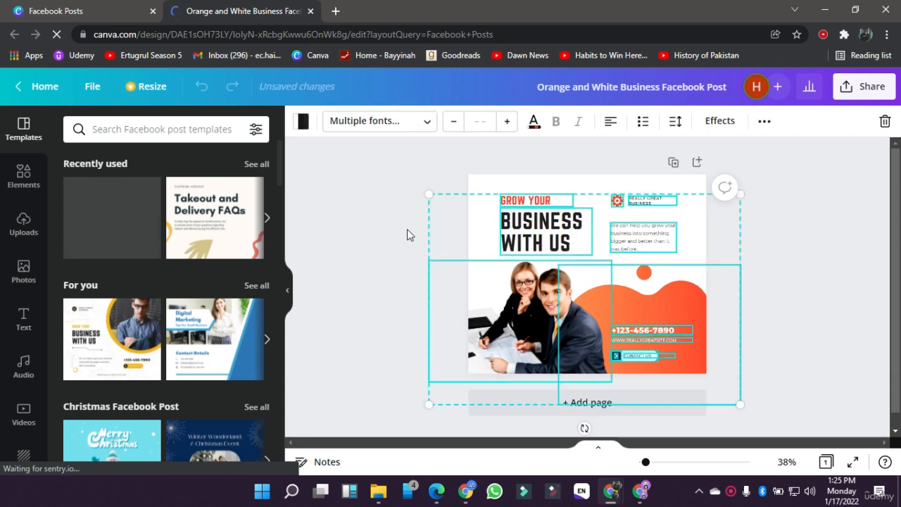
{"action": "key", "text": "Delete"}
{"action": "left_click", "coordinate": [407, 234]}
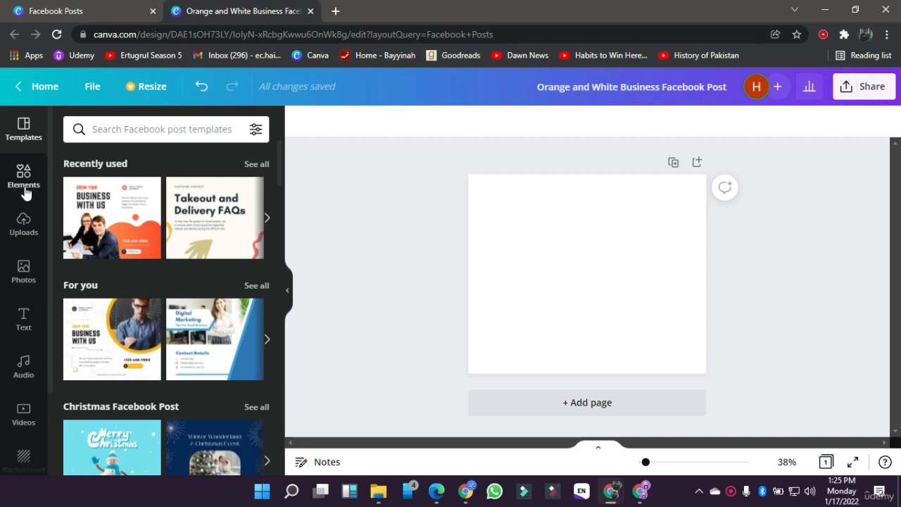
Step: Add the RODEO font combination to the blank page
{"action": "left_click", "coordinate": [24, 178]}
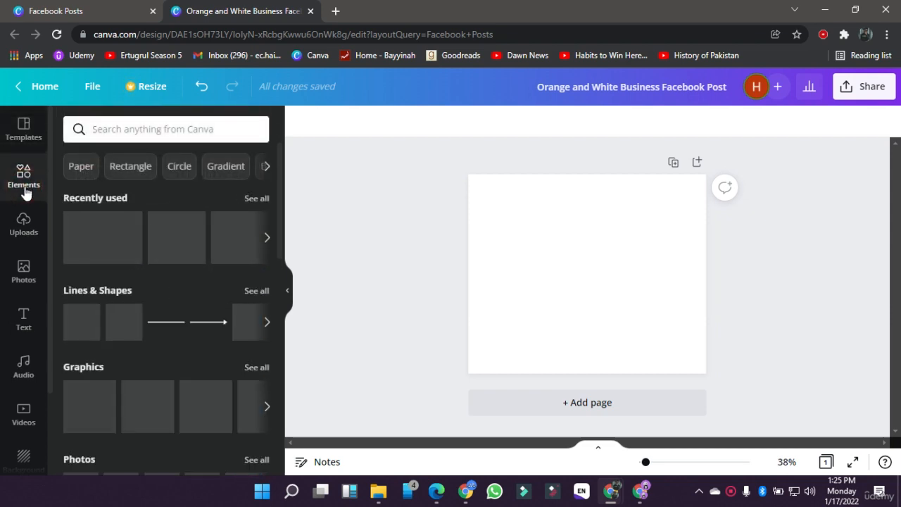
{"action": "left_click", "coordinate": [30, 320]}
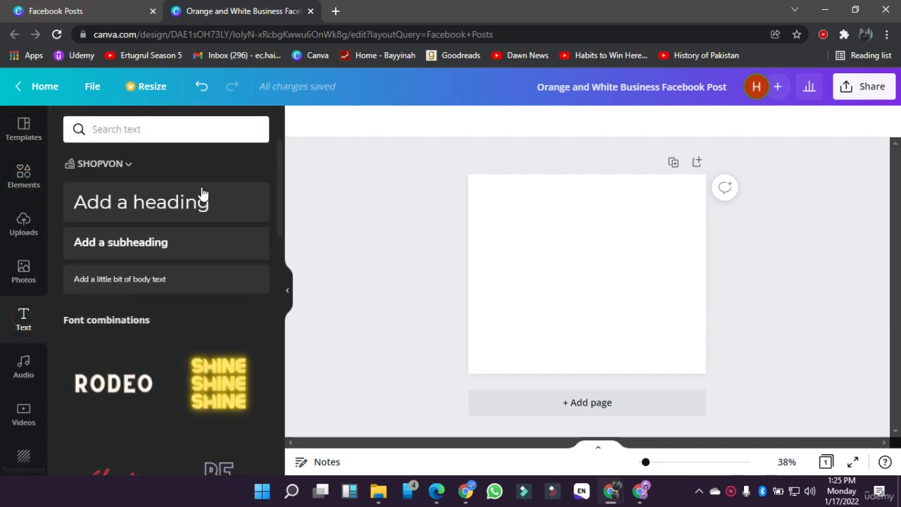
{"action": "scroll", "coordinate": [196, 325], "scroll_direction": "down", "scroll_amount": 2}
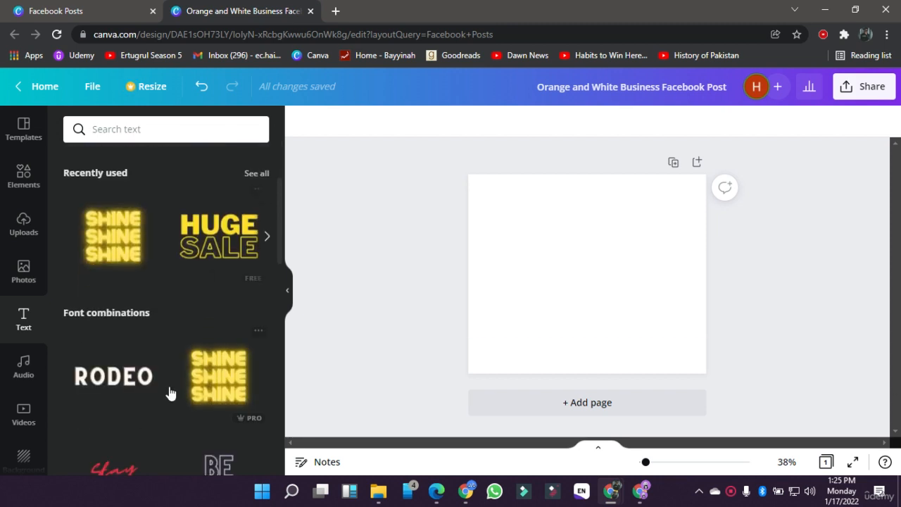
{"action": "scroll", "coordinate": [169, 392], "scroll_direction": "down", "scroll_amount": 3}
{"action": "left_click", "coordinate": [134, 252]}
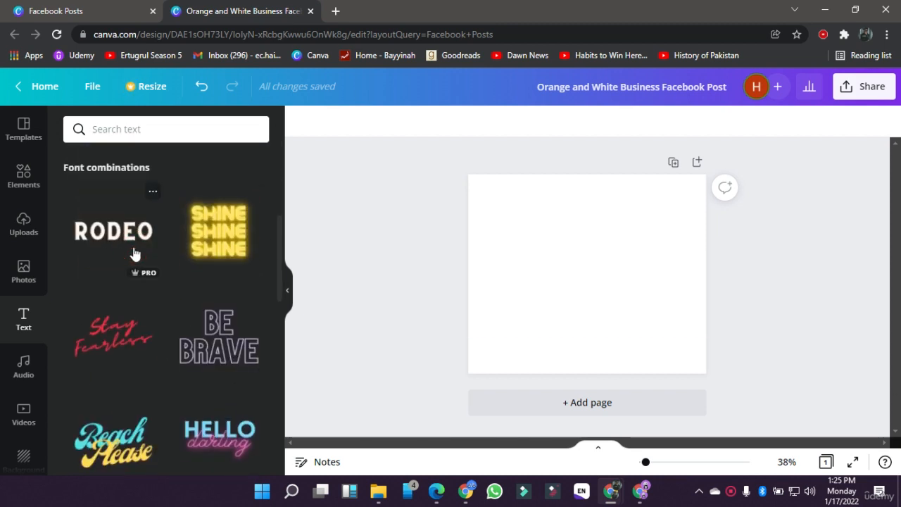
Step: Replace the RODEO text with PROGRAMMING
{"action": "double_click", "coordinate": [575, 284]}
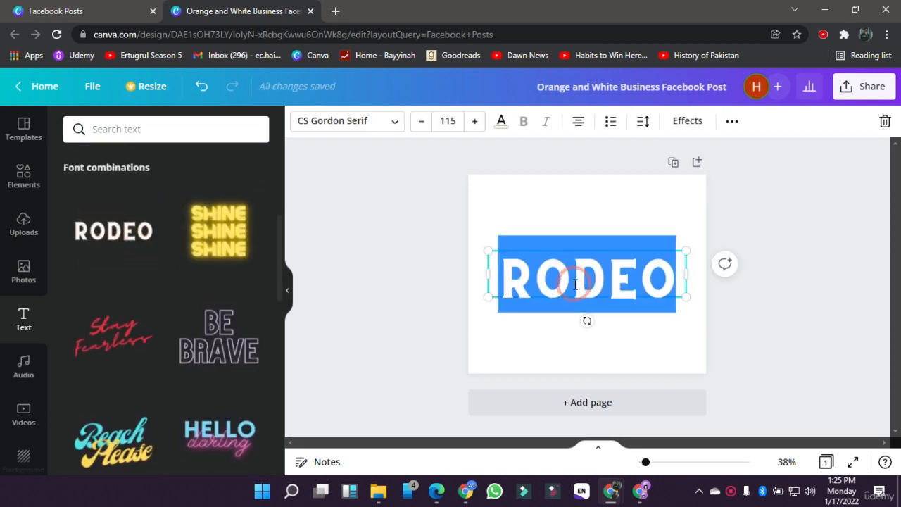
{"action": "left_click", "coordinate": [575, 284]}
{"action": "type", "text": "PRO"}
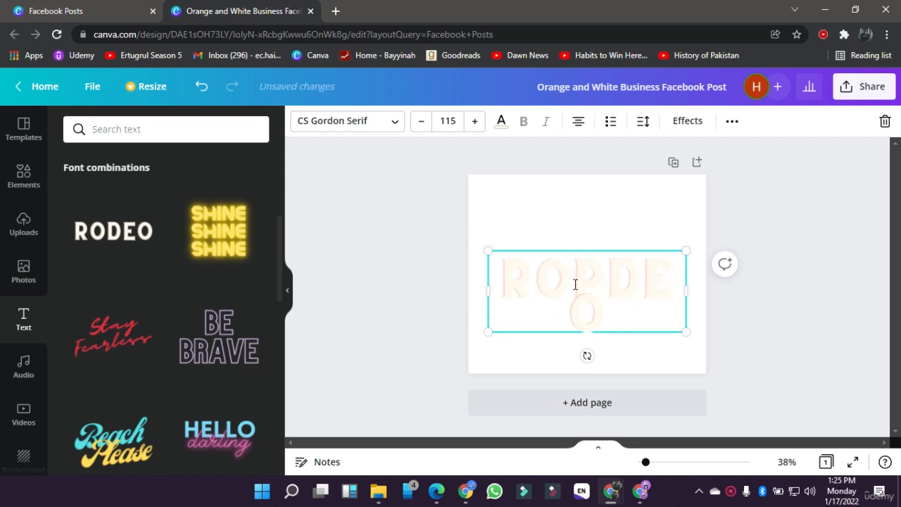
{"action": "key", "text": "ctrl+a"}
{"action": "type", "text": "P"}
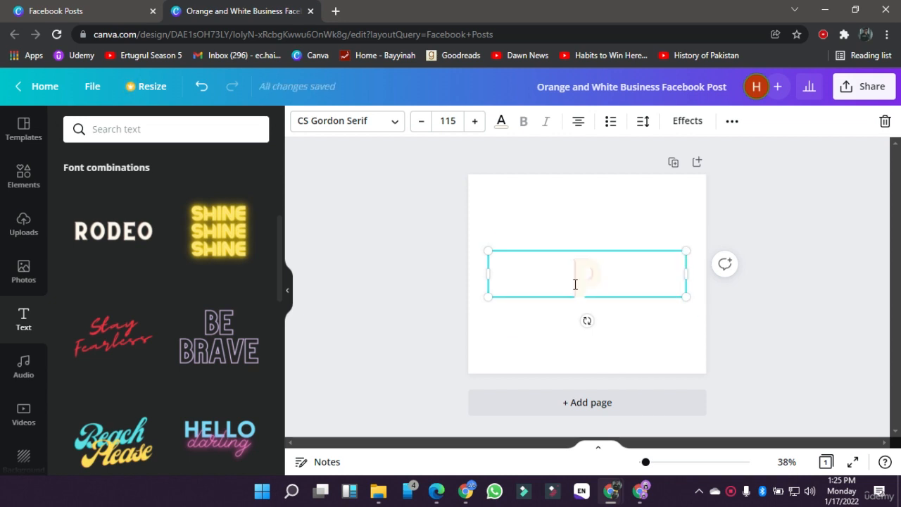
{"action": "type", "text": "ROGRAMMNG"}
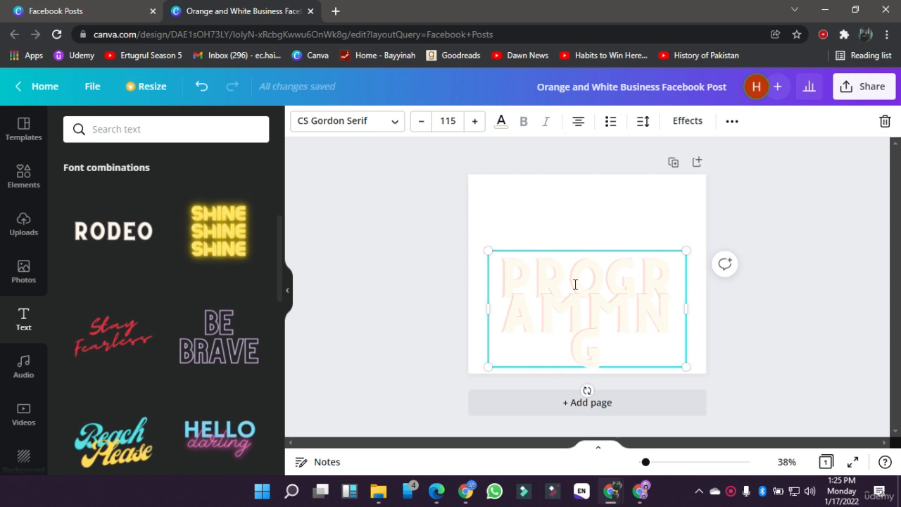
{"action": "key", "text": "BackSpace"}
{"action": "key", "text": "BackSpace"}
{"action": "key", "text": "BackSpace"}
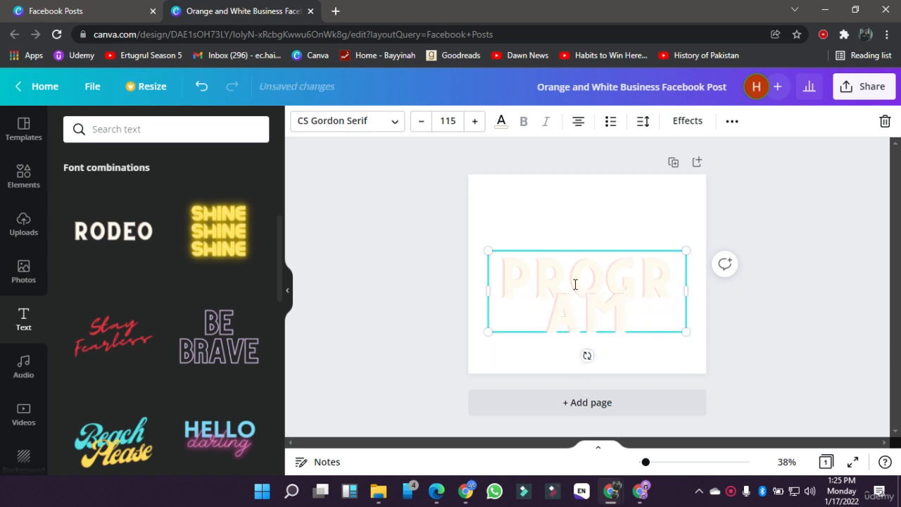
{"action": "type", "text": "MING"}
Step: Apply the Lift effect to the PROGRAMMING text
{"action": "key", "text": "ctrl+a"}
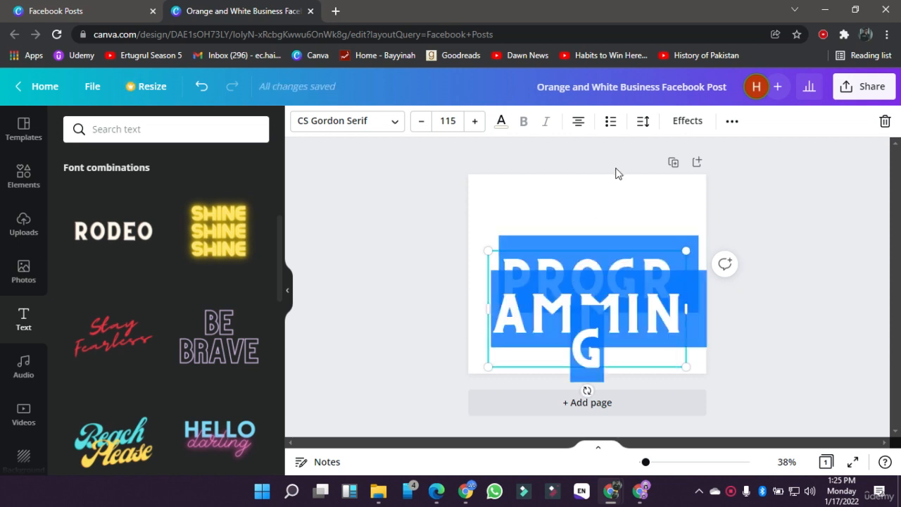
{"action": "left_click", "coordinate": [696, 125]}
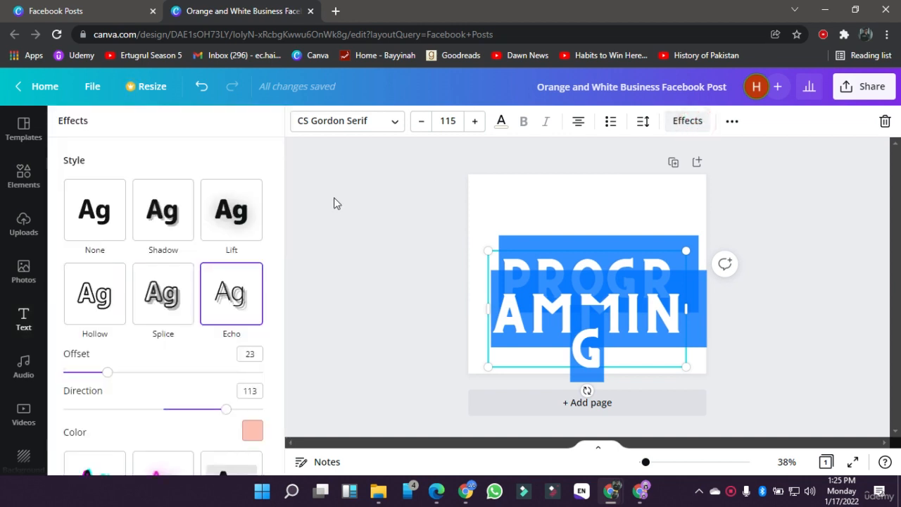
{"action": "left_click", "coordinate": [219, 233]}
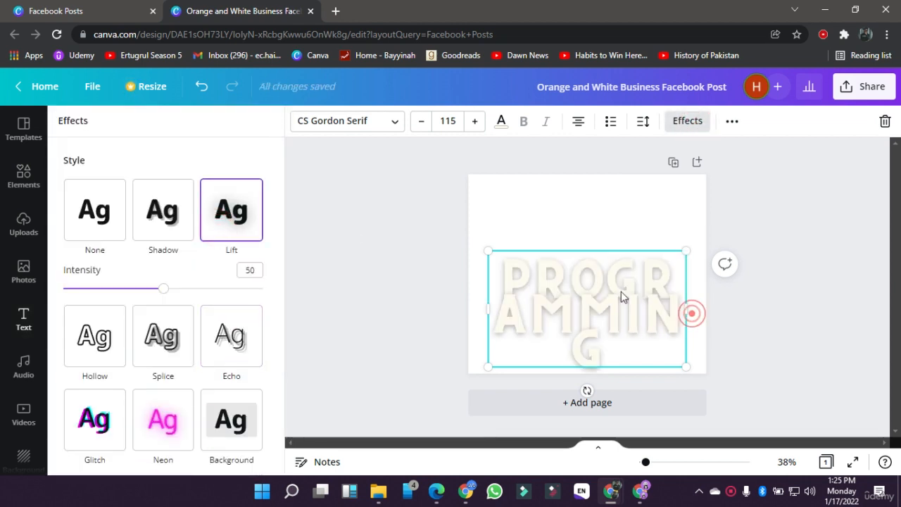
Step: Set the PROGRAMMING text's font size to 60 and widen its text box to fit the word on one line
{"action": "left_click_drag", "start_coordinate": [687, 310], "coordinate": [588, 309]}
{"action": "left_click", "coordinate": [447, 121]}
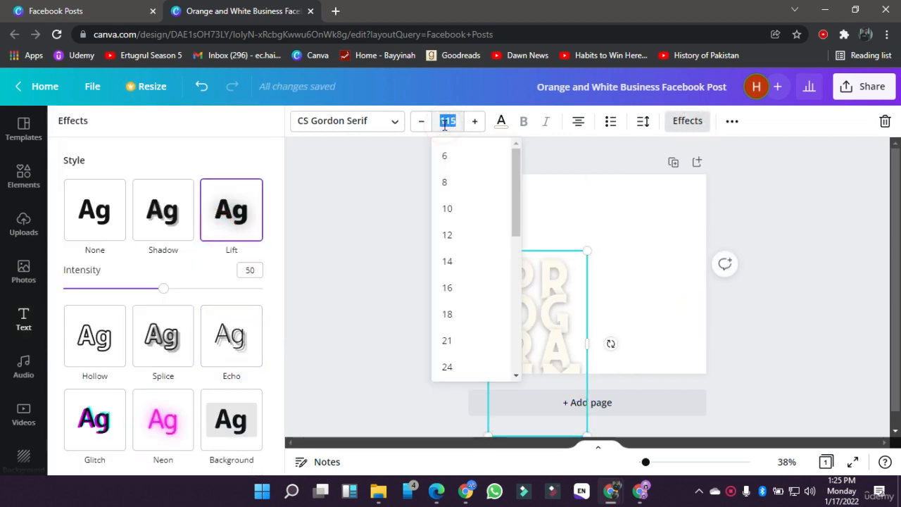
{"action": "type", "text": "60"}
{"action": "key", "text": "Return"}
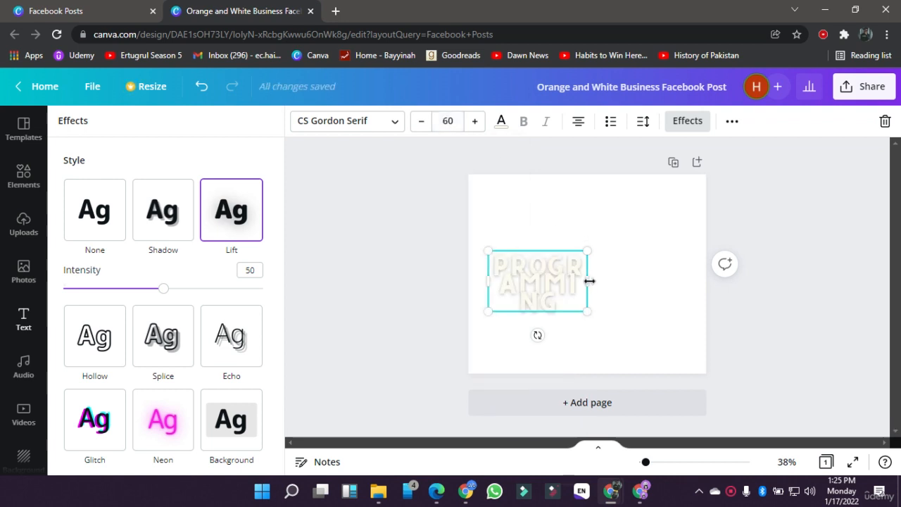
{"action": "left_click_drag", "start_coordinate": [590, 281], "coordinate": [704, 265]}
Step: Move the PROGRAMMING heading to the upper edge of the page, roughly centred horizontally
{"action": "left_click", "coordinate": [462, 256]}
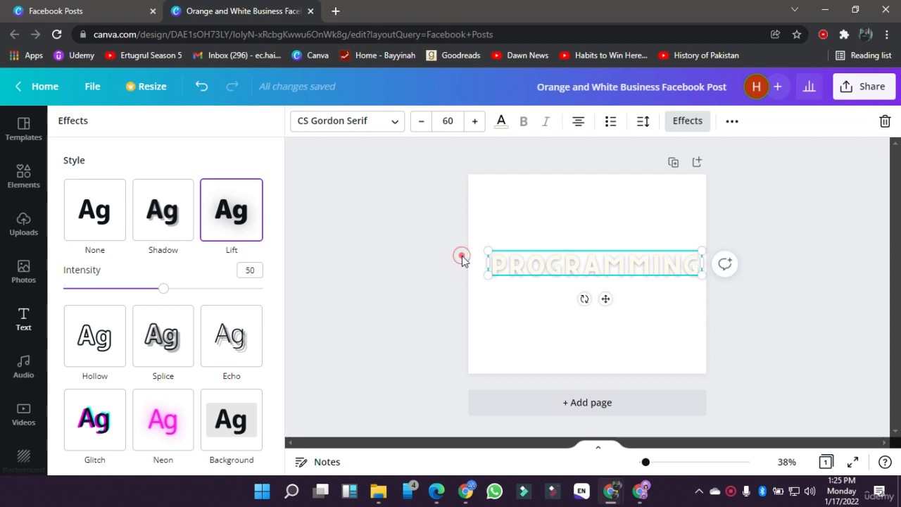
{"action": "left_click", "coordinate": [582, 273]}
{"action": "left_click_drag", "start_coordinate": [605, 296], "coordinate": [597, 234]}
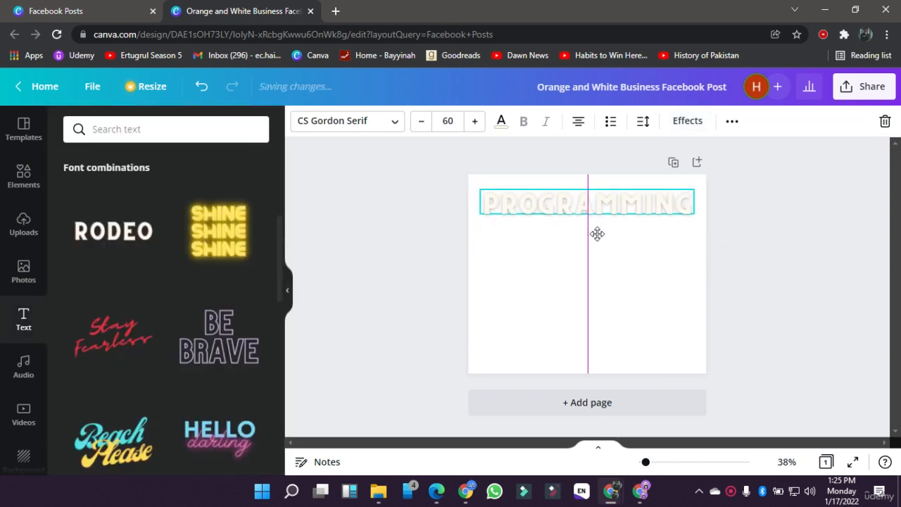
Step: Set the page background to the near-black colour from the Logo_2_140x.png palette
{"action": "left_click", "coordinate": [552, 246]}
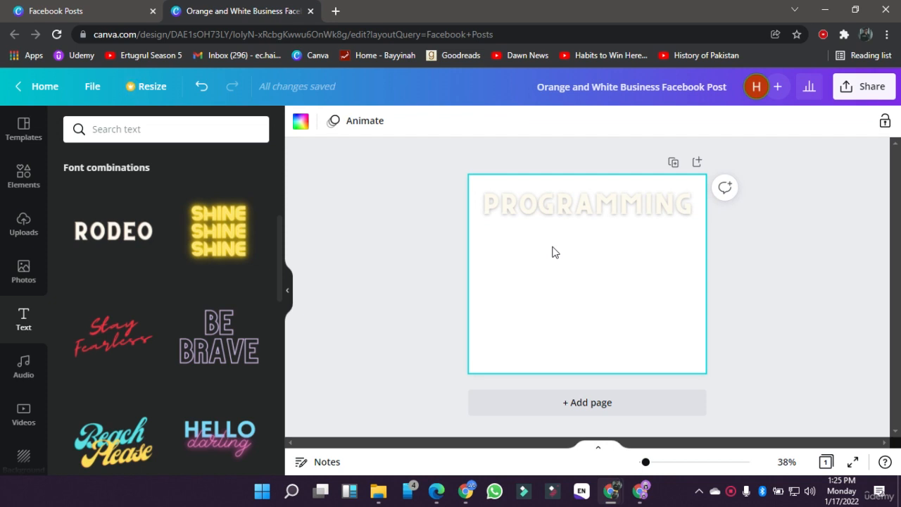
{"action": "left_click", "coordinate": [553, 246]}
{"action": "left_click", "coordinate": [303, 127]}
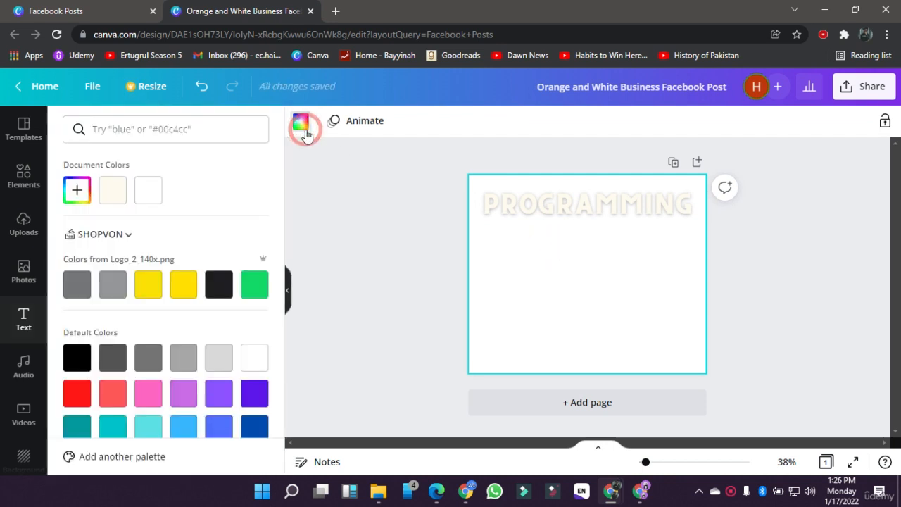
{"action": "left_click", "coordinate": [218, 286]}
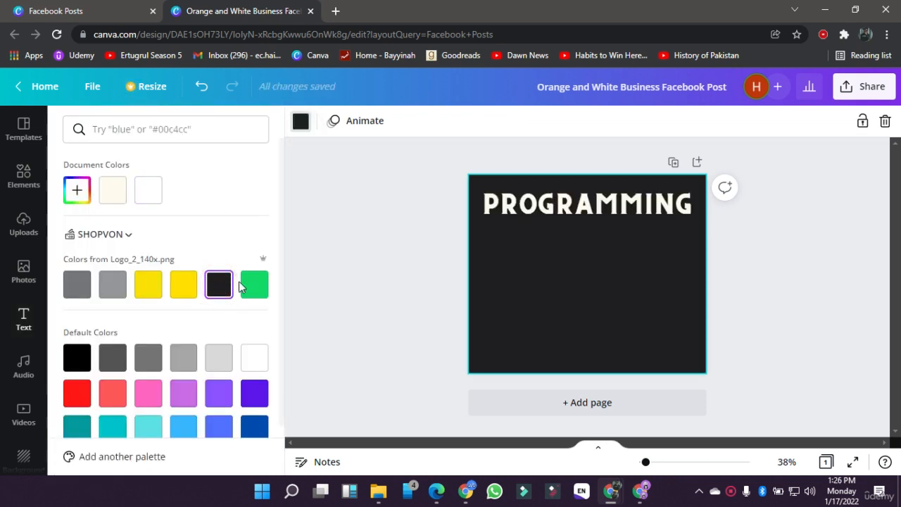
{"action": "left_click", "coordinate": [362, 280]}
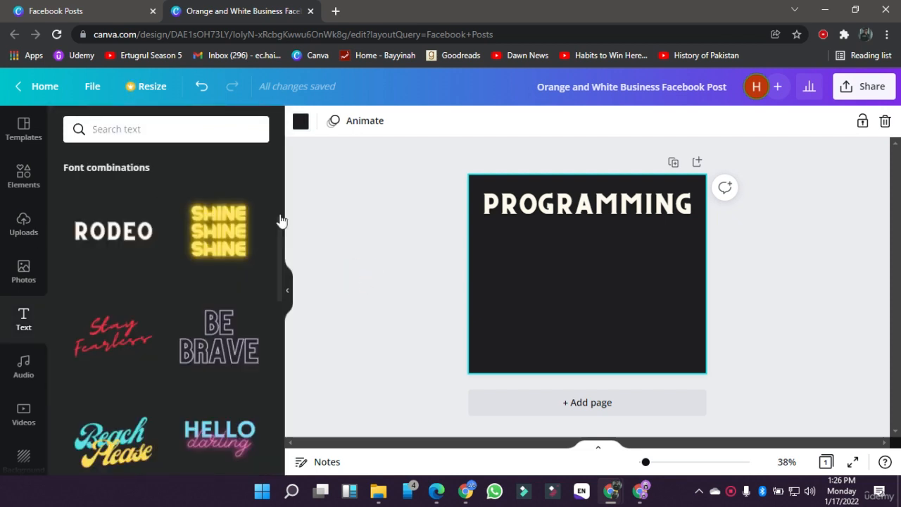
Step: Search the elements for "program", look through the results and narrow them to photos
{"action": "left_click", "coordinate": [14, 177]}
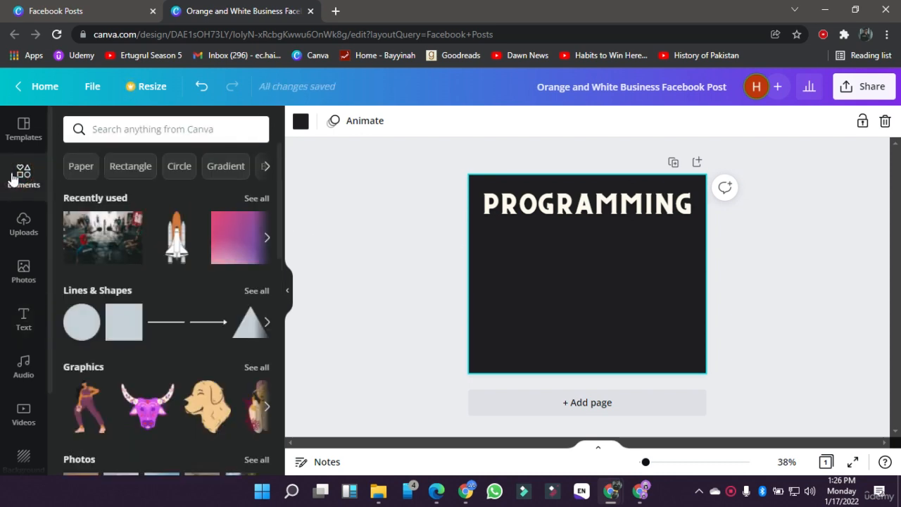
{"action": "left_click", "coordinate": [126, 124]}
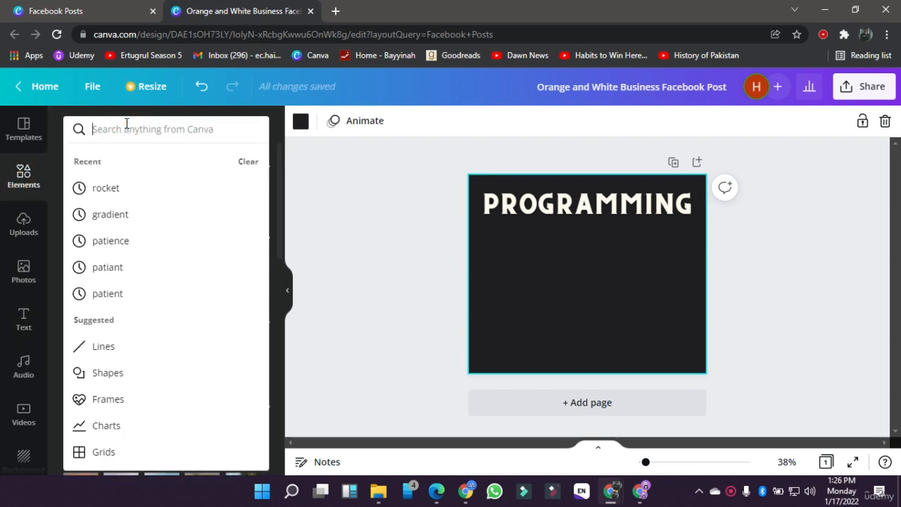
{"action": "type", "text": "program"}
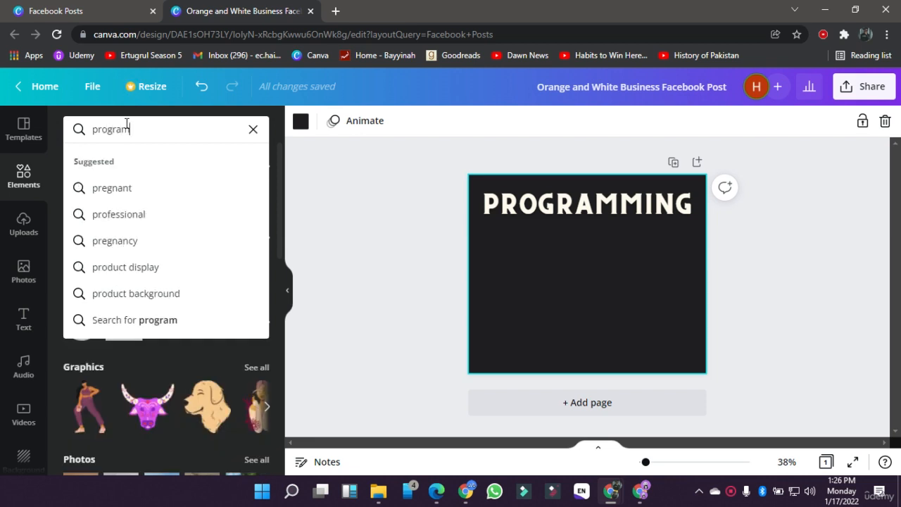
{"action": "key", "text": "Return"}
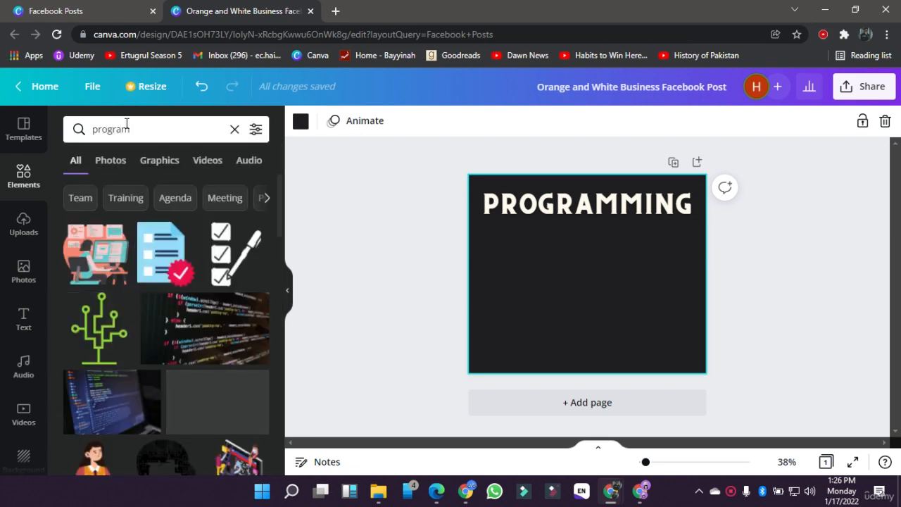
{"action": "scroll", "coordinate": [116, 352], "scroll_direction": "down", "scroll_amount": 3}
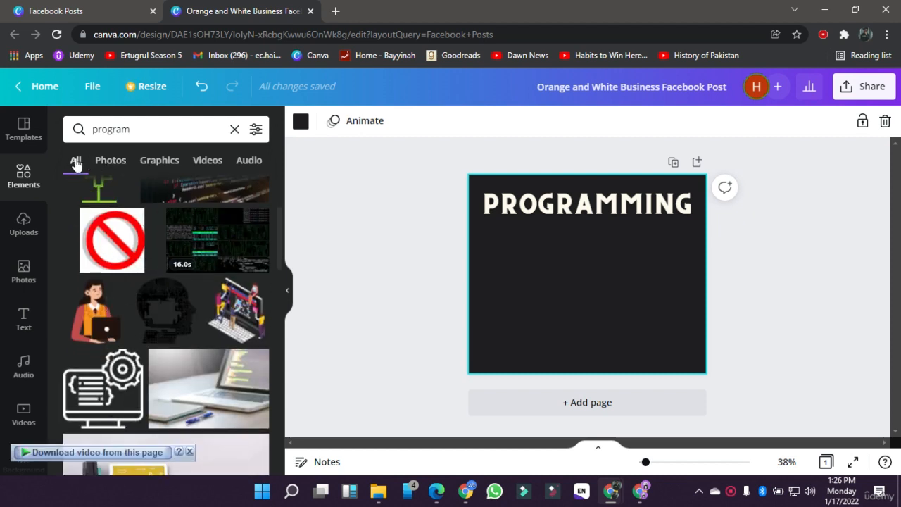
{"action": "scroll", "coordinate": [127, 322], "scroll_direction": "down", "scroll_amount": 4}
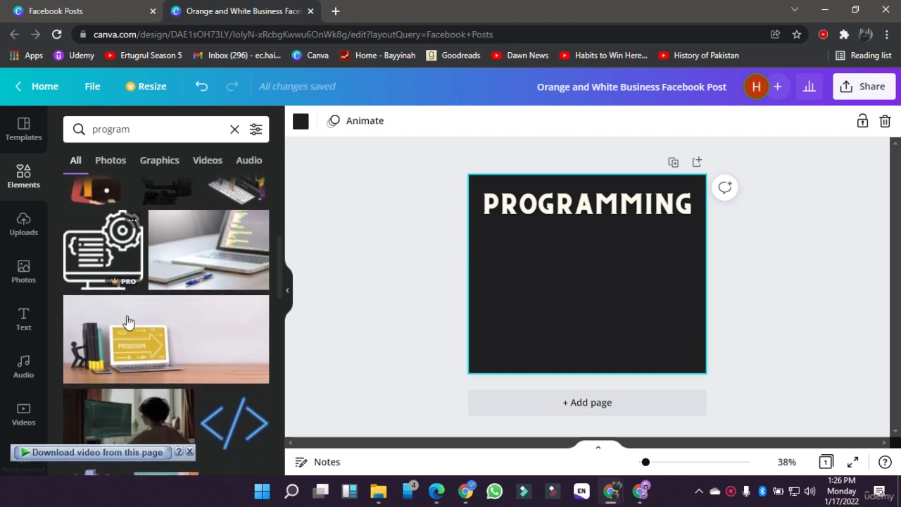
{"action": "left_click", "coordinate": [111, 169]}
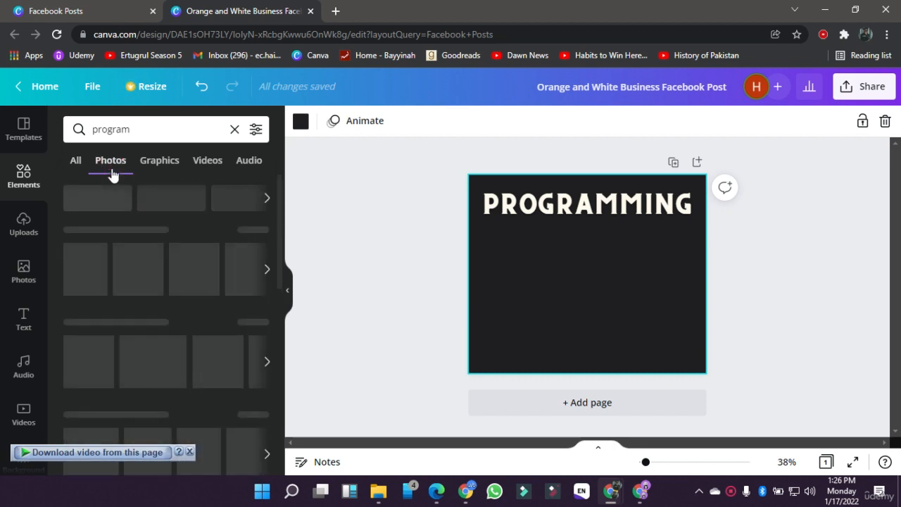
Step: Browse the "program" results by media type and add the graphic of people building a laptop screen to the page
{"action": "left_click", "coordinate": [159, 164]}
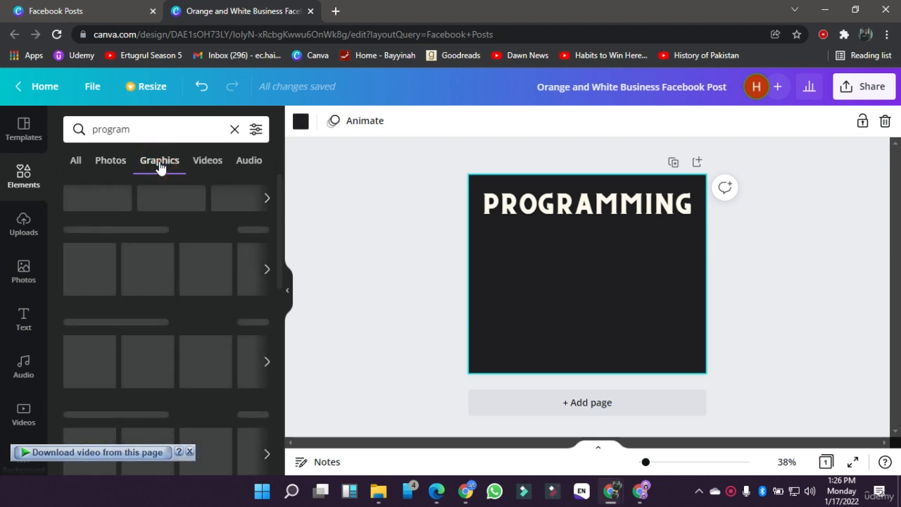
{"action": "left_click", "coordinate": [209, 164]}
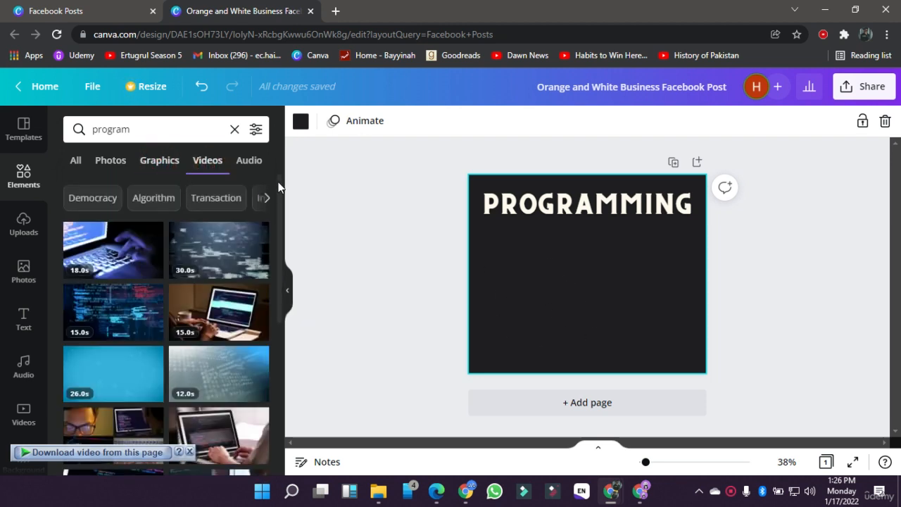
{"action": "left_click", "coordinate": [262, 169]}
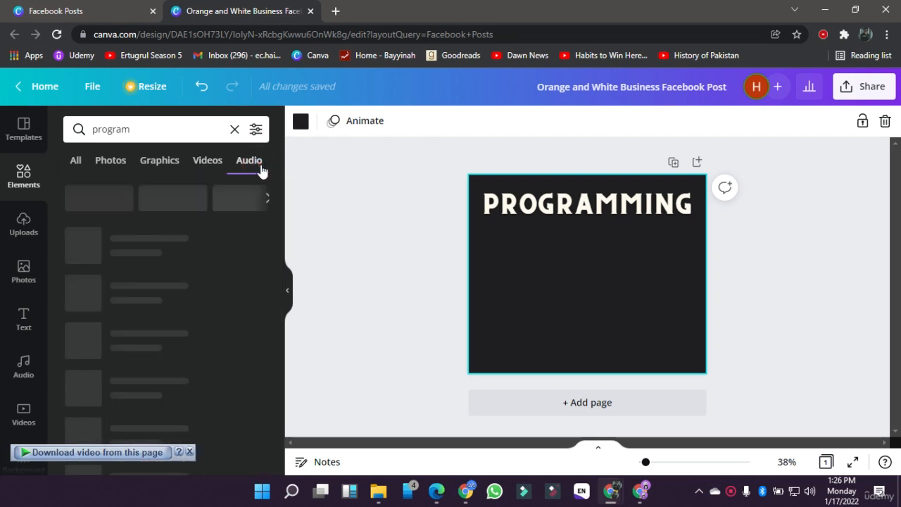
{"action": "left_click", "coordinate": [161, 169]}
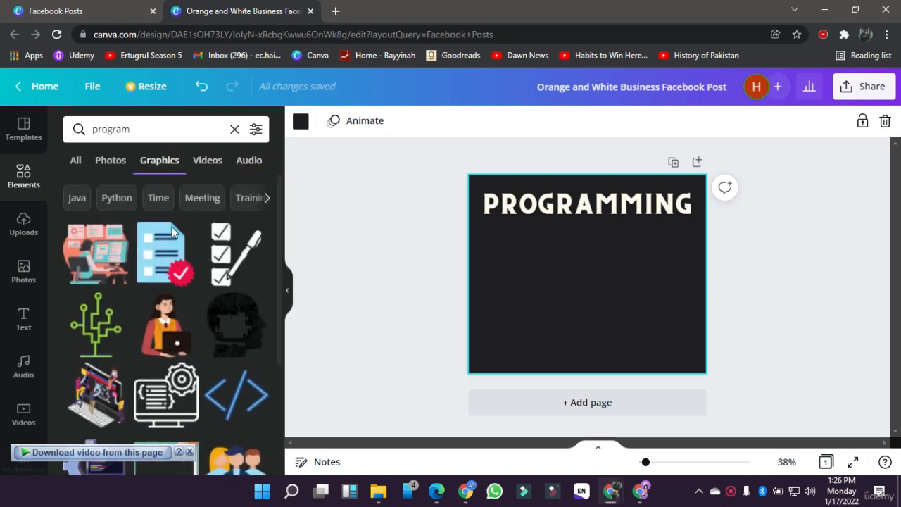
{"action": "scroll", "coordinate": [130, 361], "scroll_direction": "down", "scroll_amount": 3}
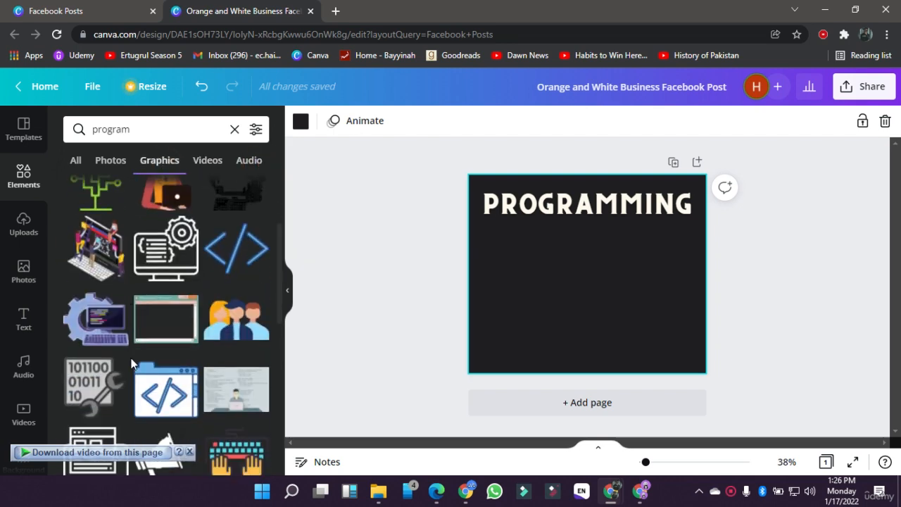
{"action": "left_click", "coordinate": [91, 252]}
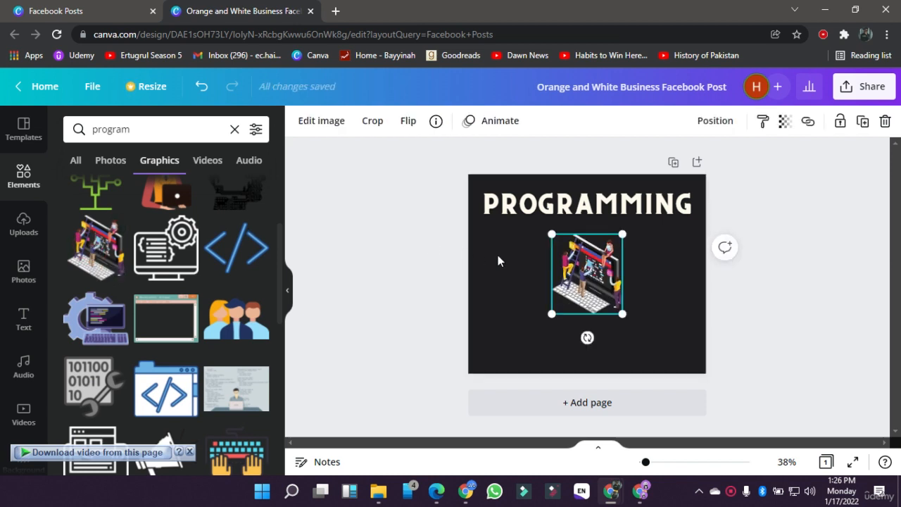
Step: Enlarge the laptop illustration over the page's left half below the PROGRAMMING heading, and move the heading slightly higher
{"action": "left_click_drag", "start_coordinate": [622, 322], "coordinate": [559, 316]}
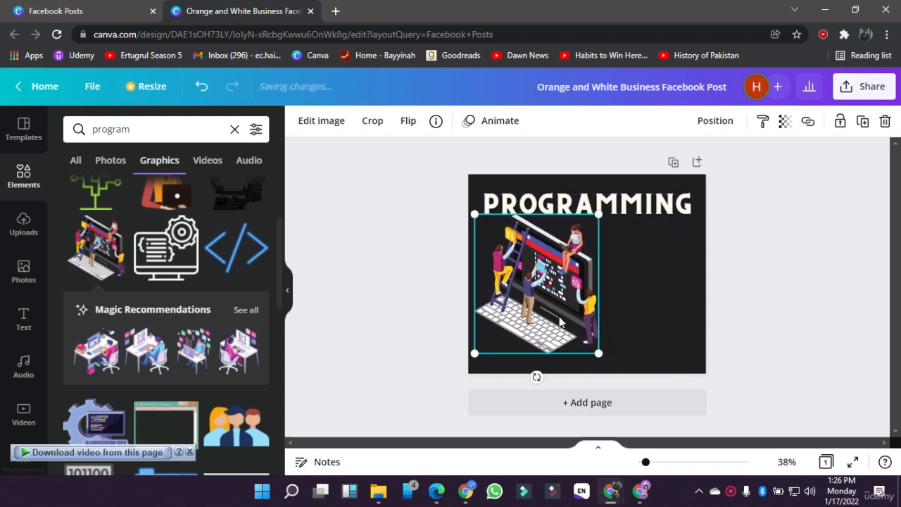
{"action": "left_click", "coordinate": [407, 294]}
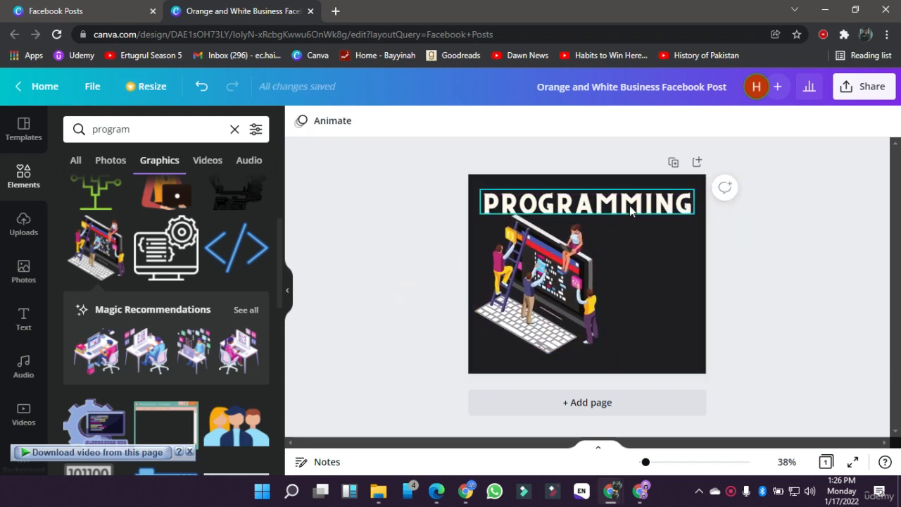
{"action": "mouse_move", "coordinate": [630, 205]}
{"action": "left_mouse_down"}
{"action": "mouse_move", "coordinate": [629, 163]}
{"action": "mouse_move", "coordinate": [630, 197]}
{"action": "left_mouse_up"}
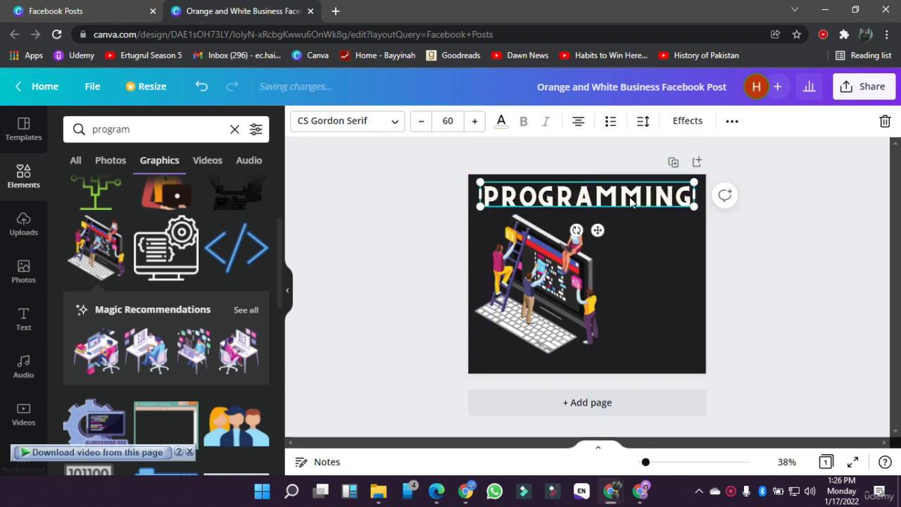
Step: Duplicate the PROGRAMMING heading and move the copy below the original, over the right part of the page
{"action": "right_click", "coordinate": [560, 191]}
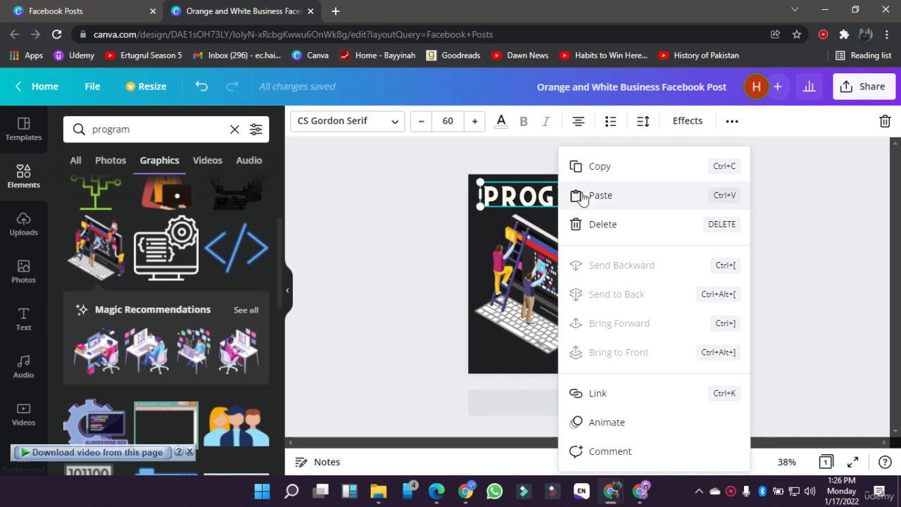
{"action": "left_click", "coordinate": [644, 169]}
{"action": "left_click", "coordinate": [656, 259]}
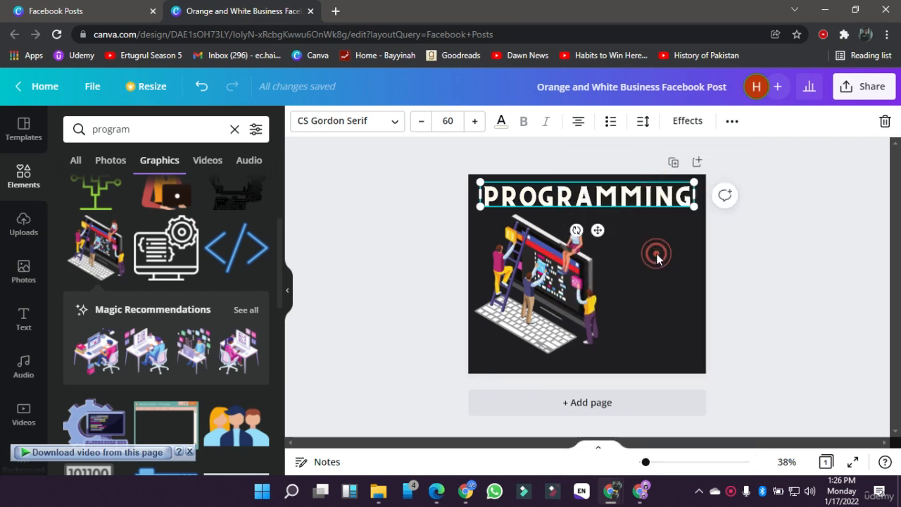
{"action": "right_click", "coordinate": [656, 258]}
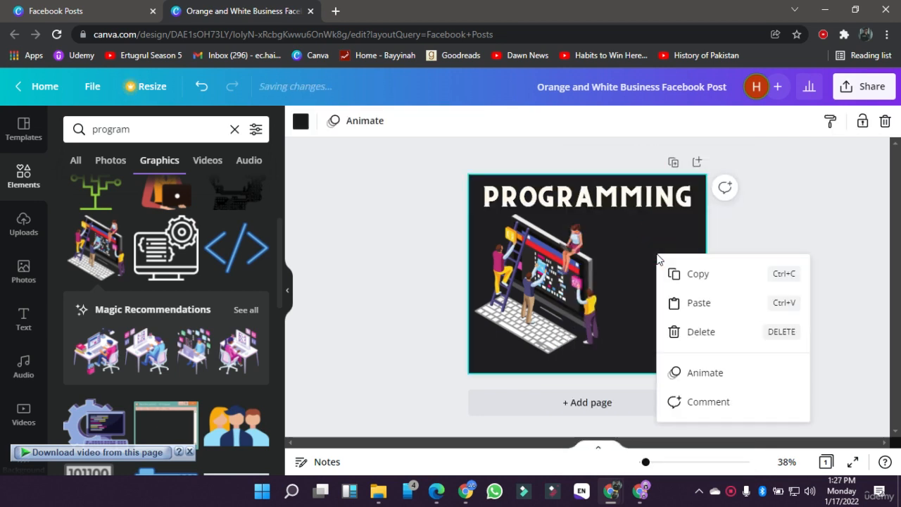
{"action": "left_click", "coordinate": [684, 304]}
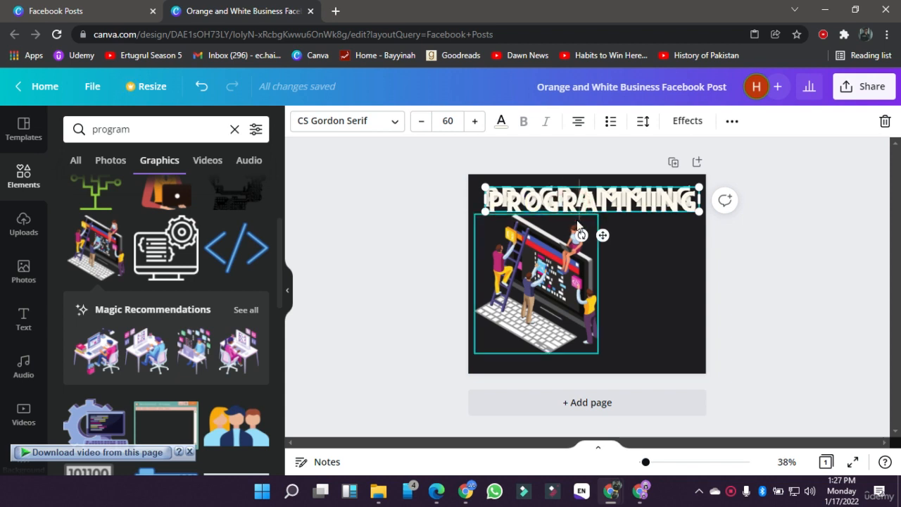
{"action": "left_click", "coordinate": [413, 202]}
{"action": "left_click", "coordinate": [569, 203]}
{"action": "left_click_drag", "start_coordinate": [570, 204], "coordinate": [623, 255]}
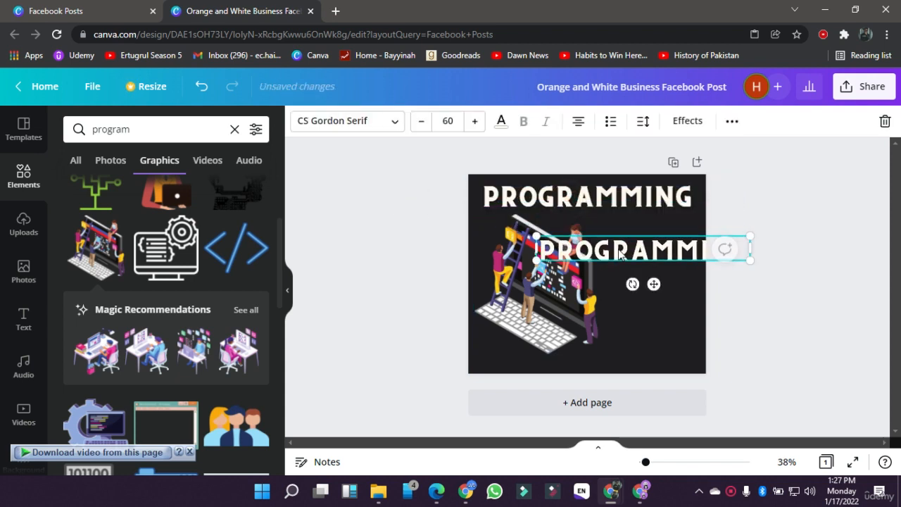
Step: Set the copied text's font size to 25 and add the lines COURSES, 10$ and ONLY below PROGRAMMING
{"action": "left_click", "coordinate": [454, 122]}
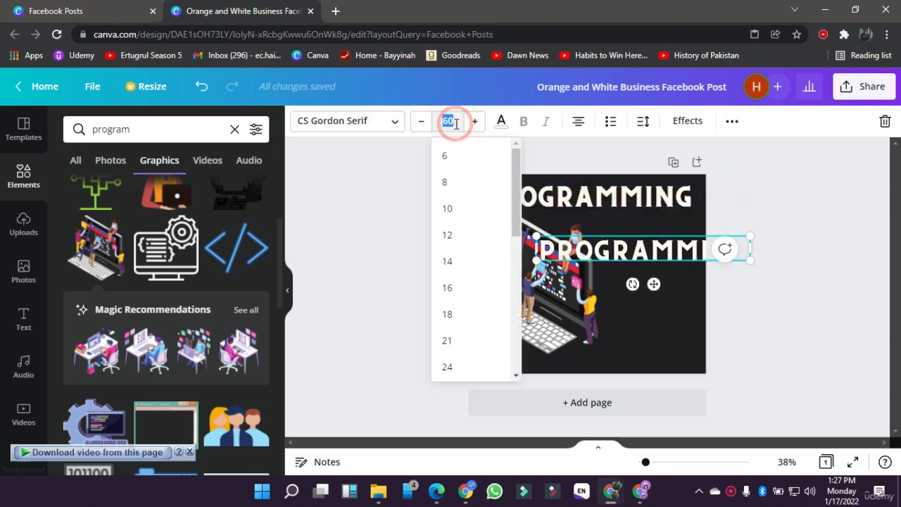
{"action": "key", "text": "Return"}
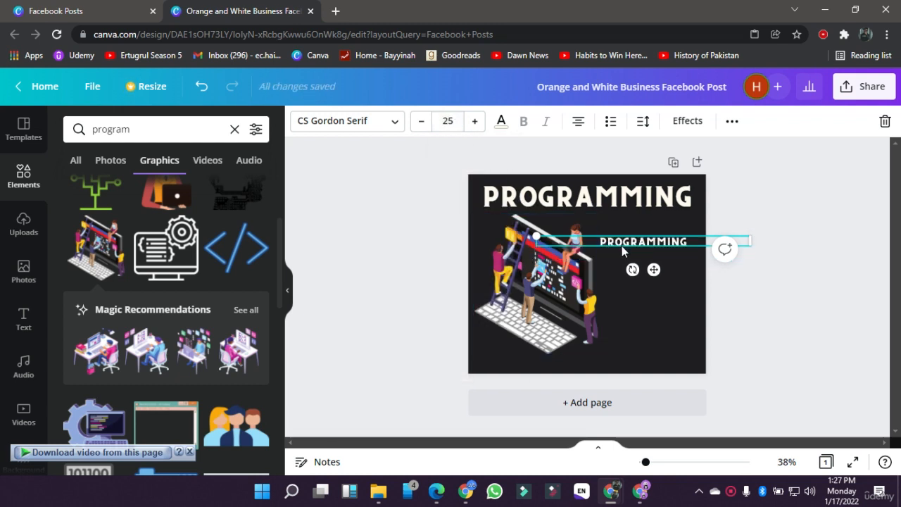
{"action": "left_click", "coordinate": [690, 241]}
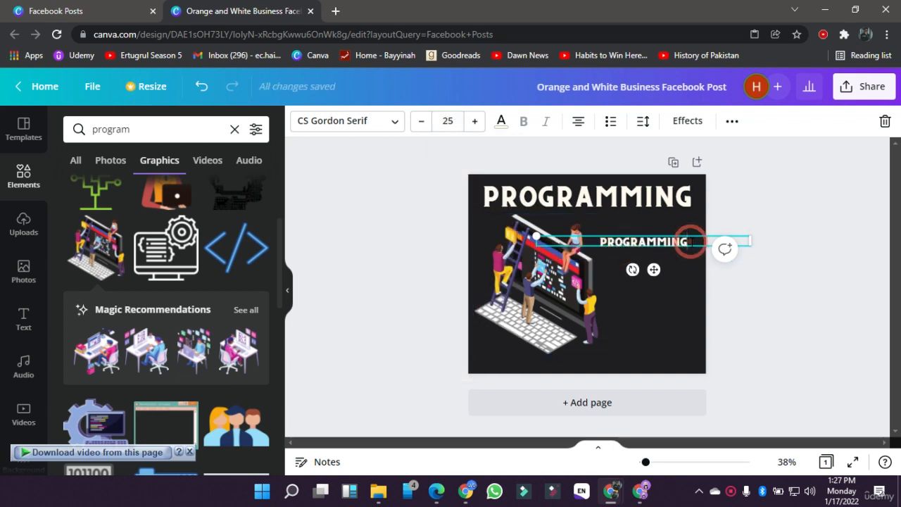
{"action": "key", "text": "Return"}
{"action": "type", "text": "CO"}
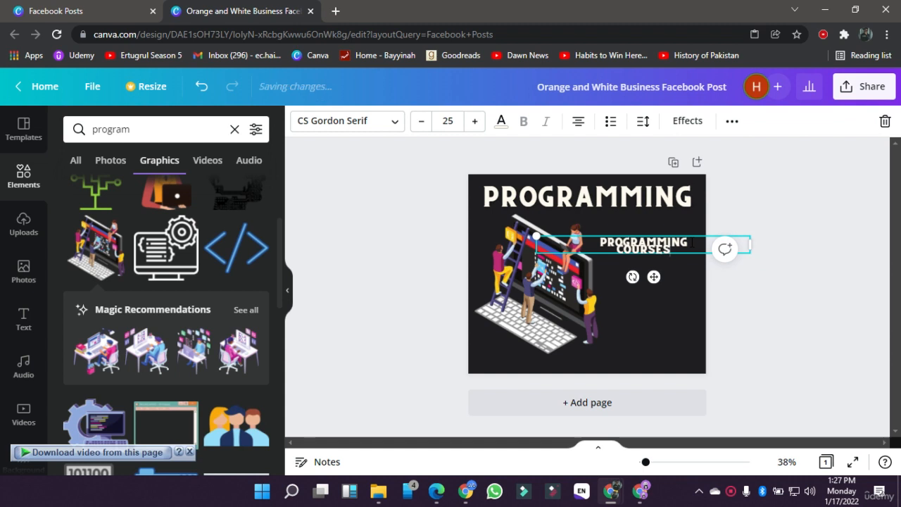
{"action": "type", "text": "URSES"}
{"action": "key", "text": "Return"}
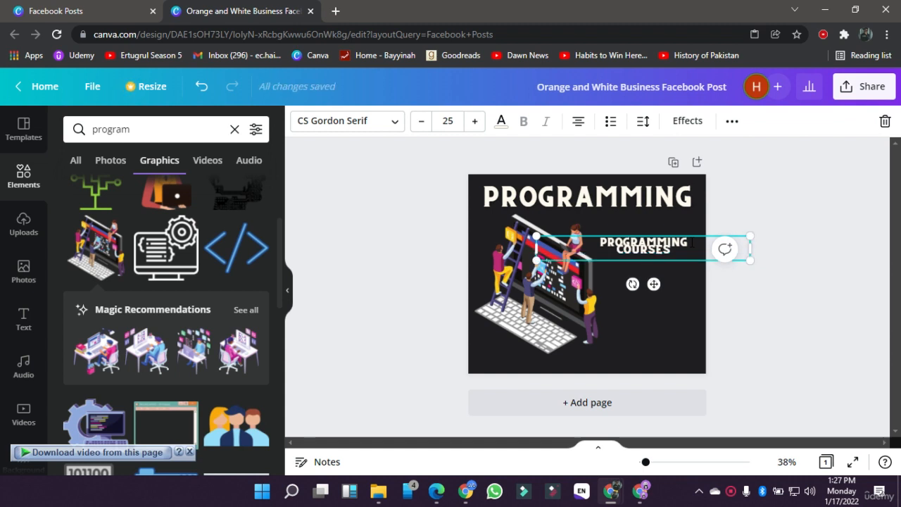
{"action": "type", "text": "10$"}
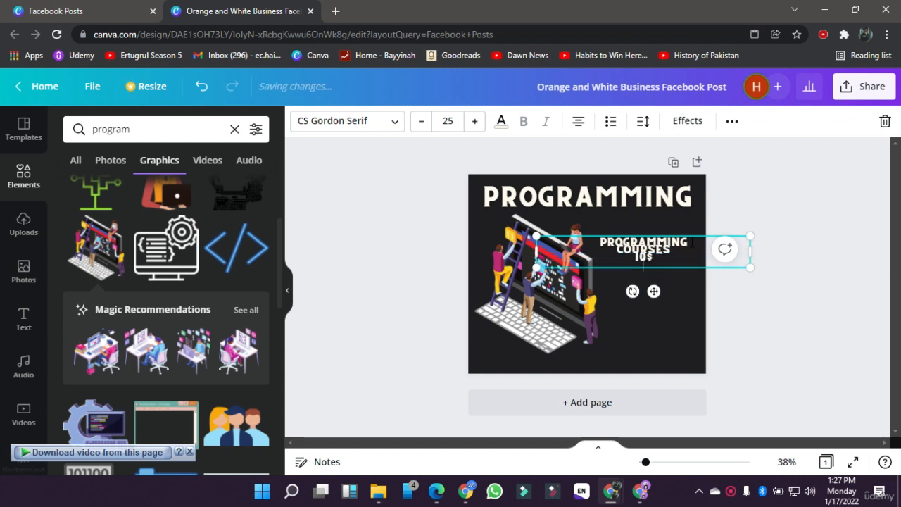
{"action": "key", "text": "Return"}
{"action": "type", "text": "ONLY"}
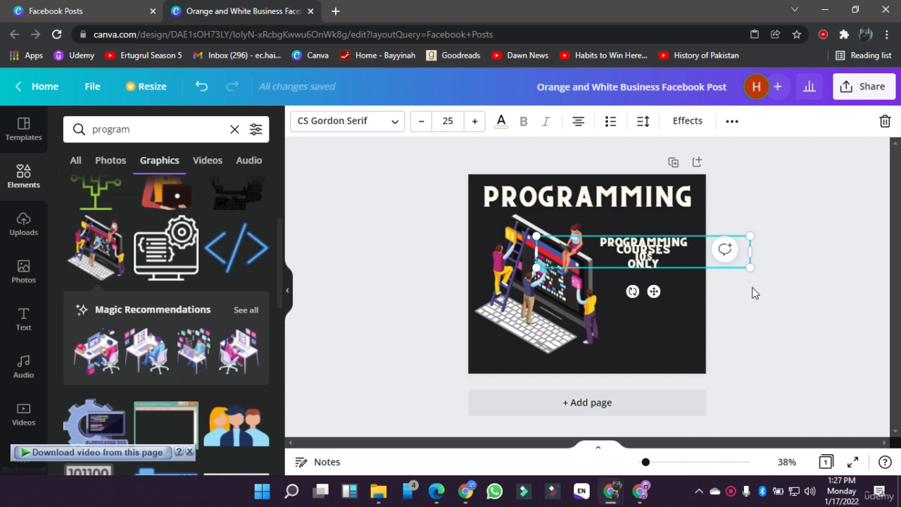
Step: Scale the four-line course text up to a font size of about 65 and shift it left across the page
{"action": "left_click", "coordinate": [749, 285]}
{"action": "left_click", "coordinate": [743, 253]}
{"action": "left_click_drag", "start_coordinate": [751, 249], "coordinate": [788, 387]}
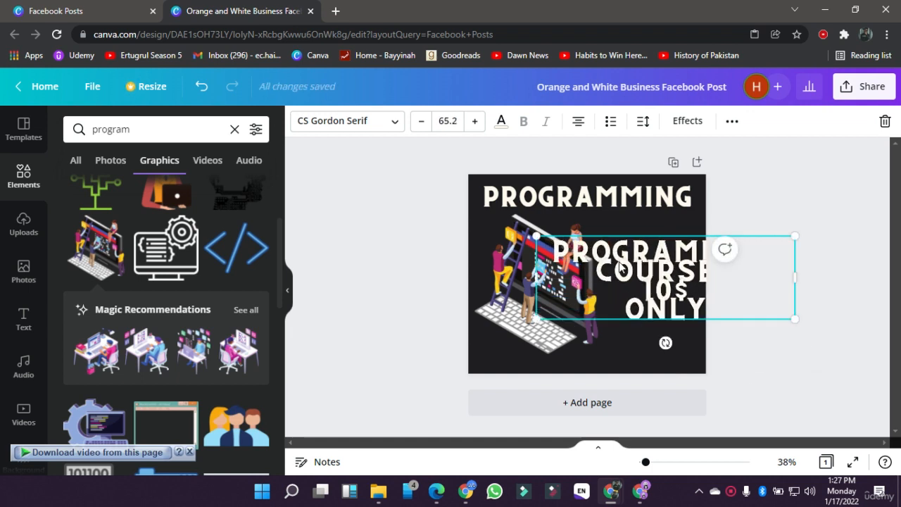
{"action": "left_click_drag", "start_coordinate": [636, 265], "coordinate": [586, 264]}
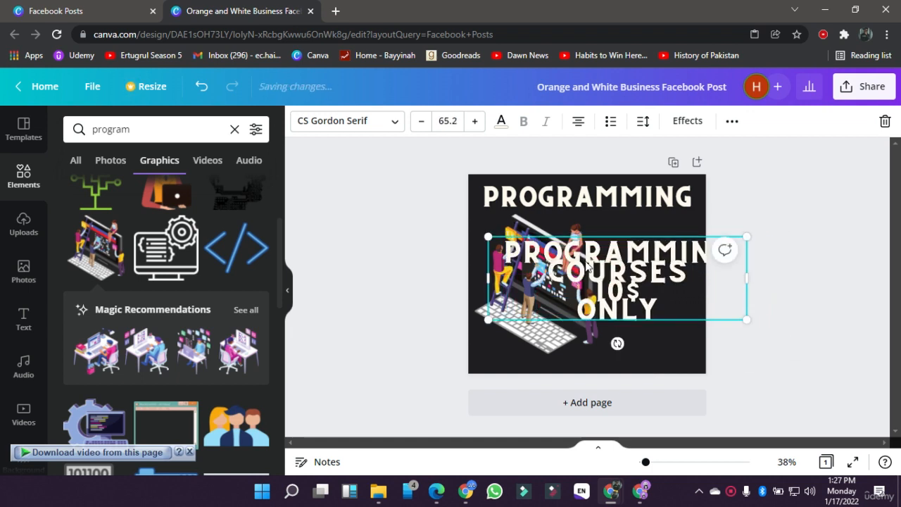
Step: Set the course text's line spacing to 1.28 and its letter spacing to -200
{"action": "left_click", "coordinate": [648, 131]}
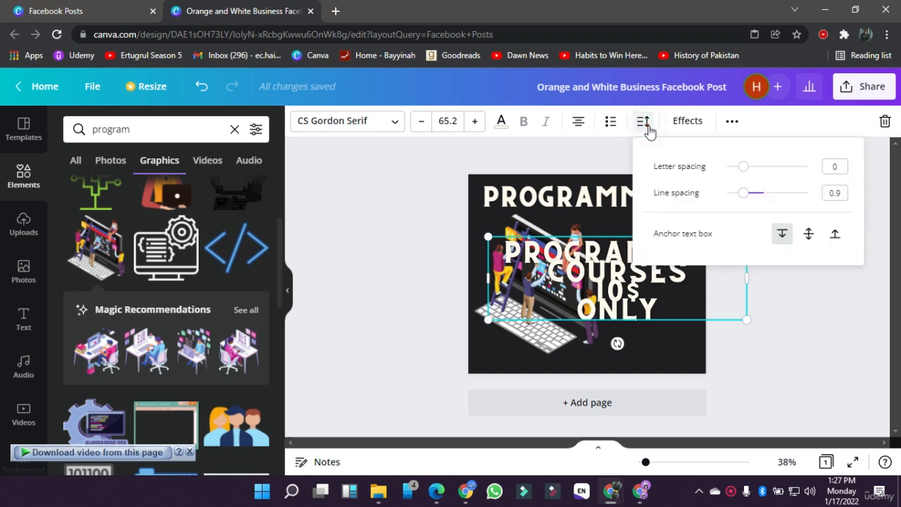
{"action": "left_click_drag", "start_coordinate": [742, 200], "coordinate": [760, 199]}
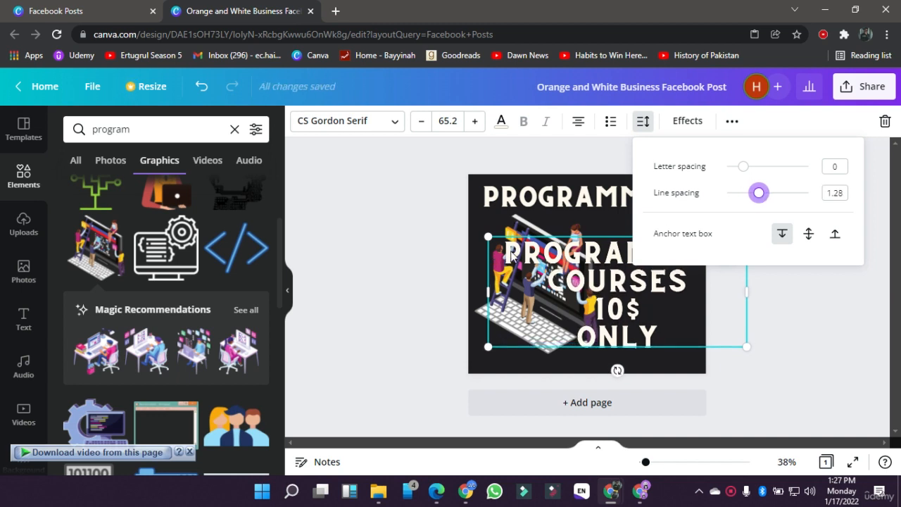
{"action": "left_click", "coordinate": [744, 169]}
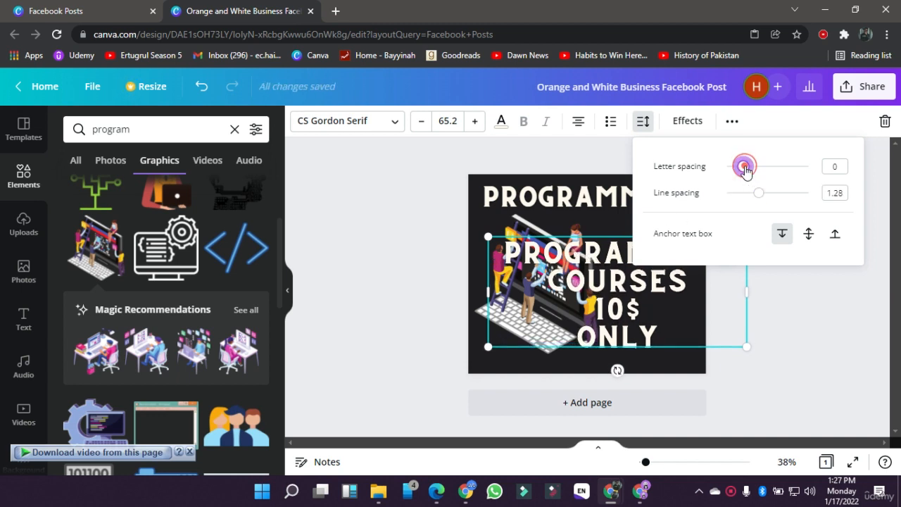
{"action": "left_click_drag", "start_coordinate": [743, 169], "coordinate": [726, 172]}
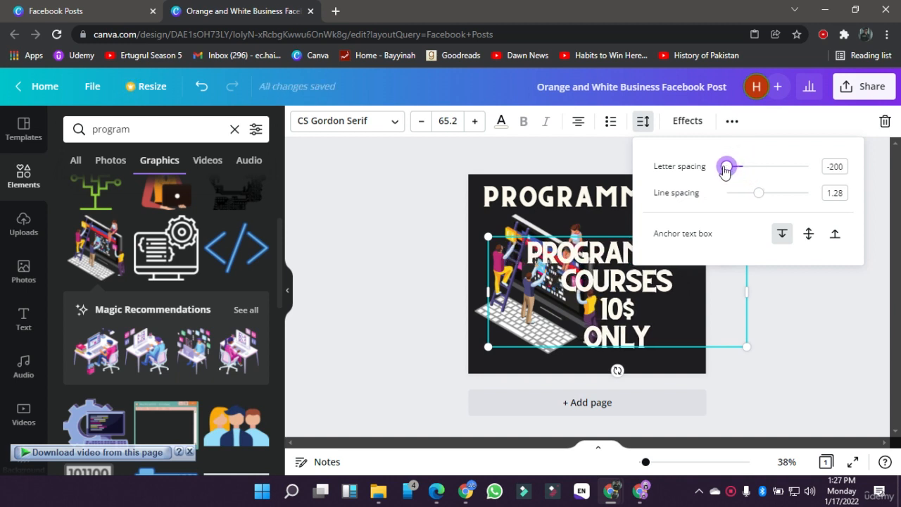
{"action": "left_click", "coordinate": [787, 305]}
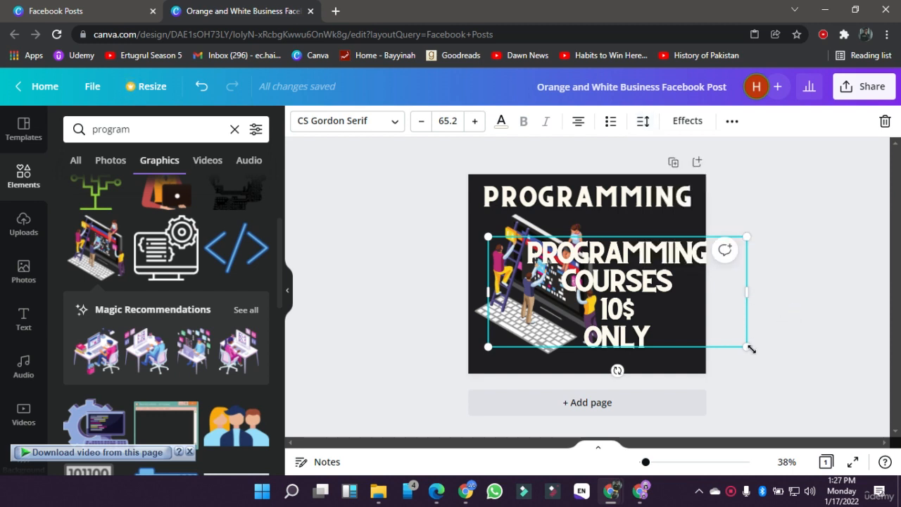
Step: Reduce the course text to font size 43.9, narrow its box around the words and place it right of the laptop illustration
{"action": "left_click_drag", "start_coordinate": [751, 349], "coordinate": [669, 314]}
{"action": "left_click", "coordinate": [421, 121]}
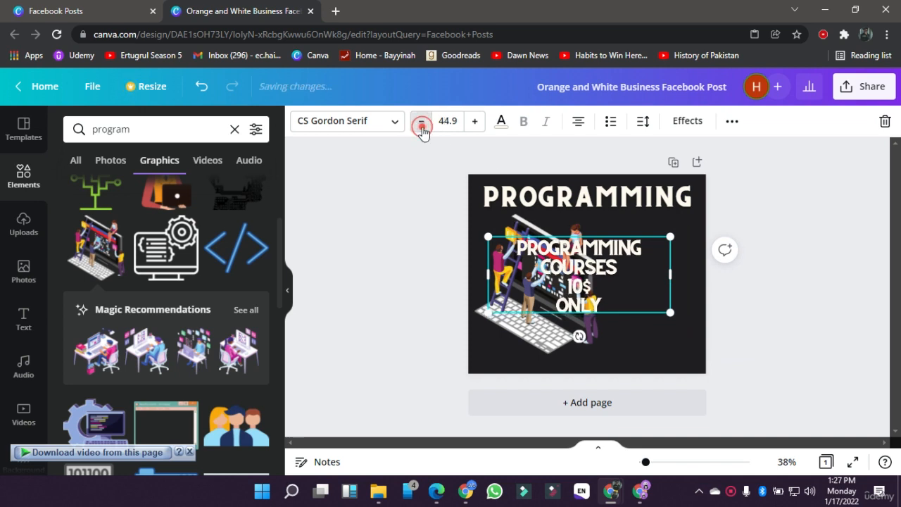
{"action": "left_click", "coordinate": [420, 121]}
{"action": "left_click_drag", "start_coordinate": [670, 277], "coordinate": [619, 278]}
{"action": "left_click_drag", "start_coordinate": [546, 271], "coordinate": [634, 254]}
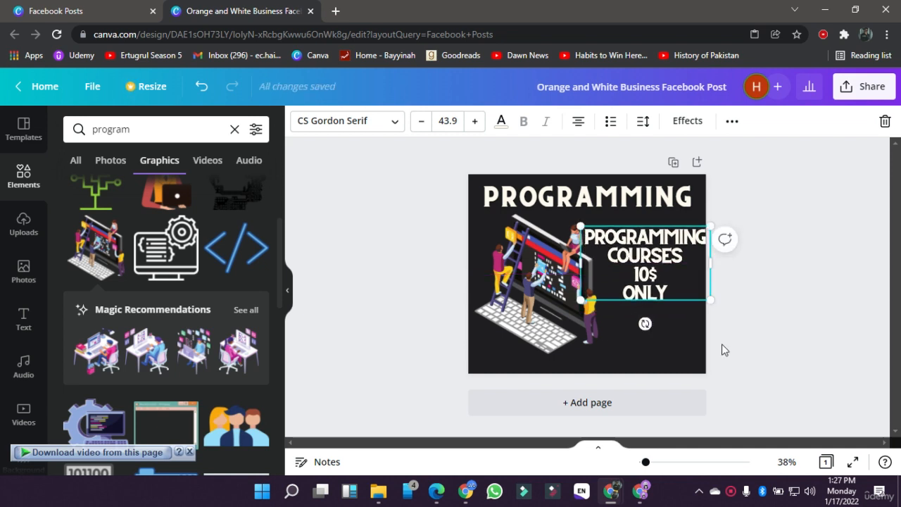
{"action": "left_click", "coordinate": [763, 370]}
Step: Right-align the course text and align its box with the page's right edge
{"action": "left_click", "coordinate": [689, 260]}
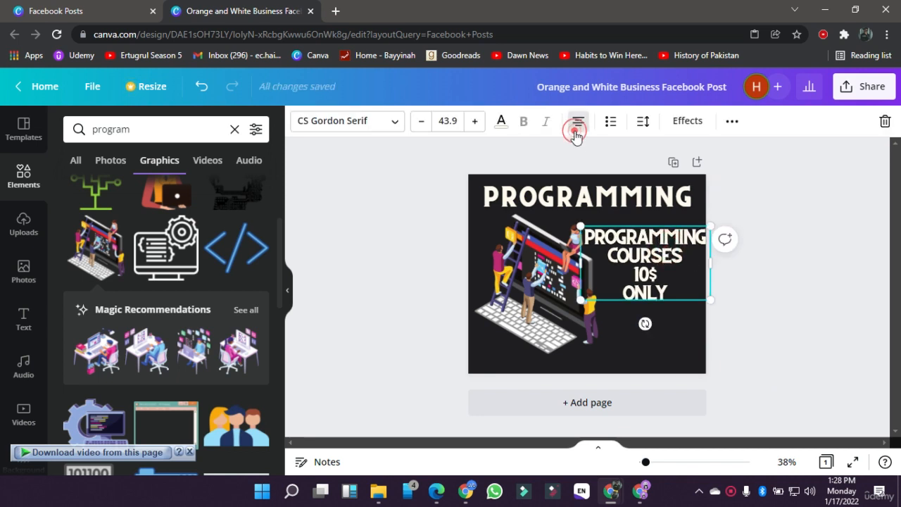
{"action": "left_click", "coordinate": [575, 132]}
{"action": "left_click", "coordinate": [575, 133]}
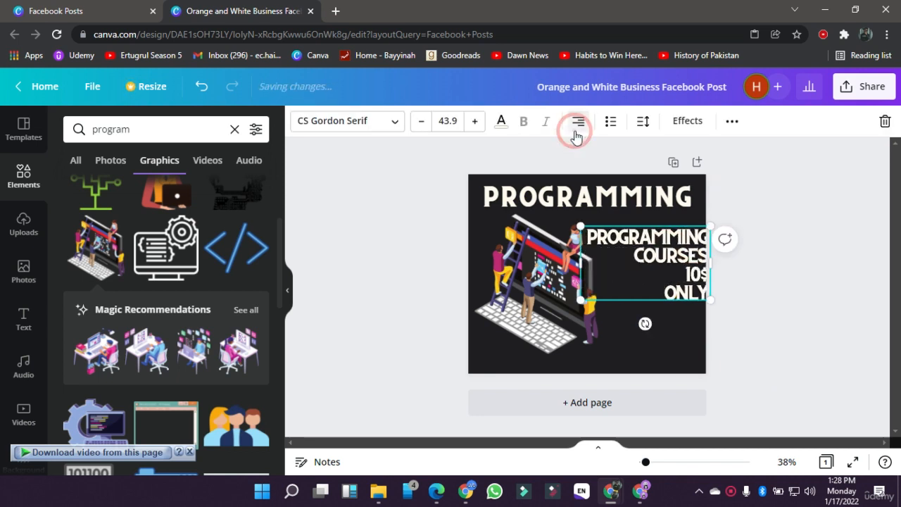
{"action": "left_click_drag", "start_coordinate": [650, 272], "coordinate": [646, 275]}
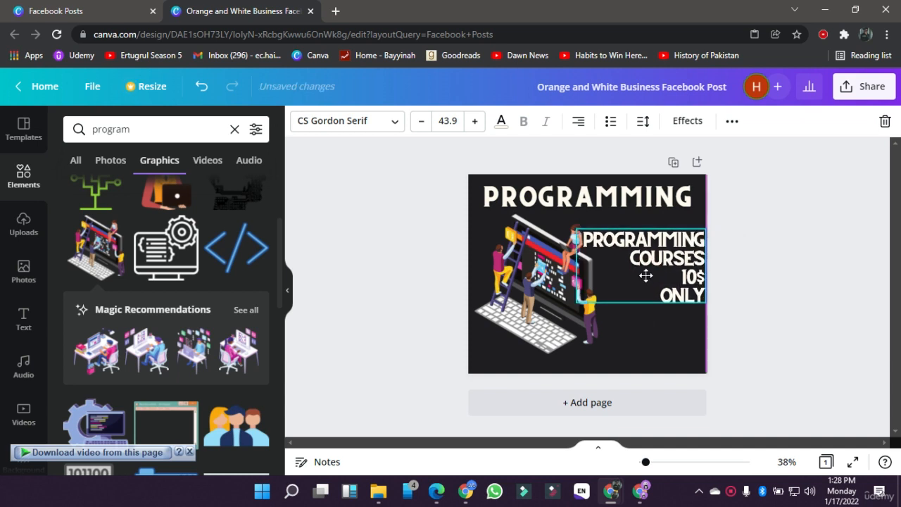
Step: Move the laptop illustration flush with the page's left edge
{"action": "left_click", "coordinate": [480, 277]}
{"action": "left_click_drag", "start_coordinate": [480, 276], "coordinate": [478, 278]}
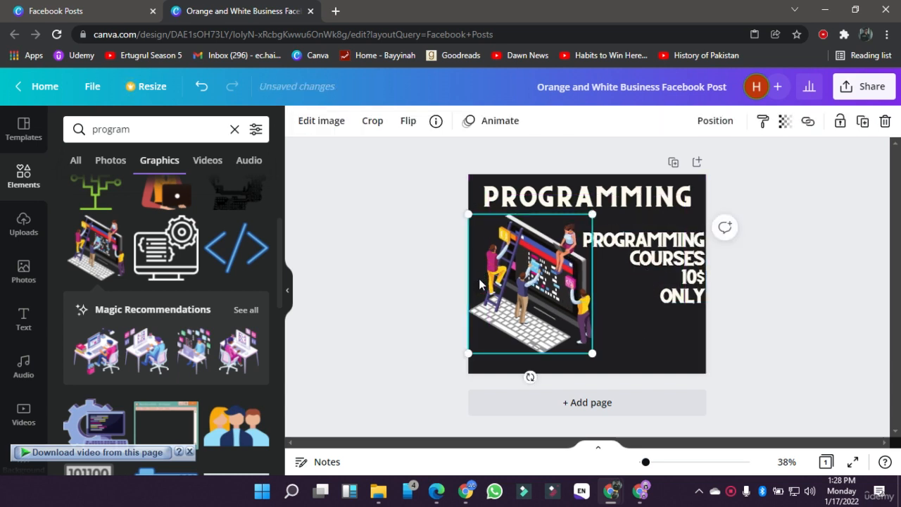
{"action": "left_click", "coordinate": [427, 278]}
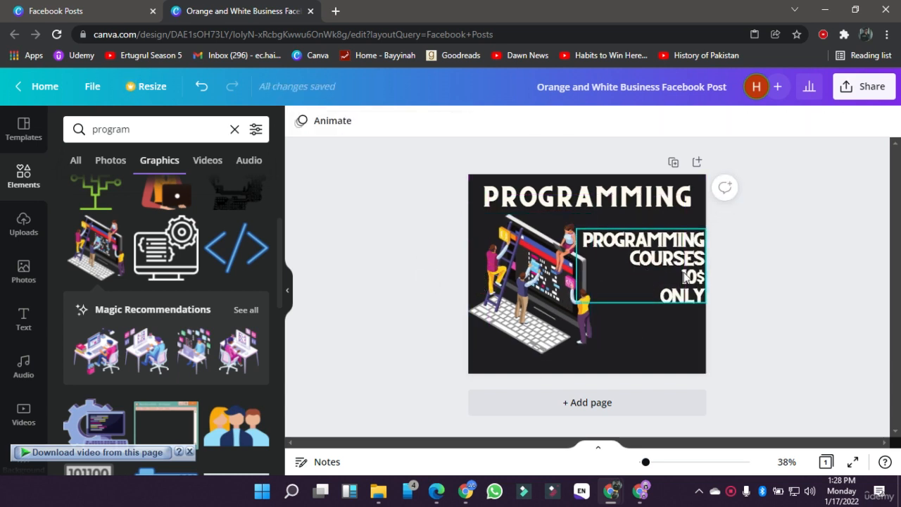
Step: Move the course offer text slightly down along the page's right edge
{"action": "left_click_drag", "start_coordinate": [683, 268], "coordinate": [683, 272]}
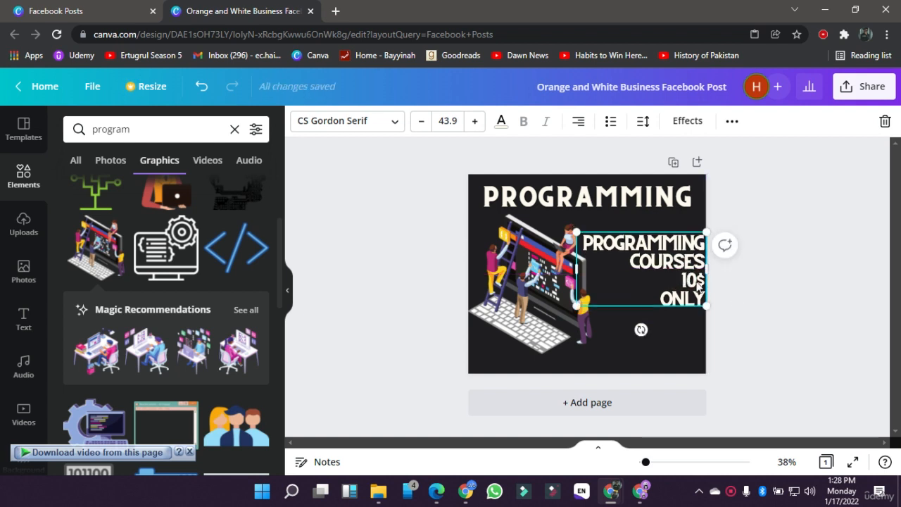
{"action": "left_click", "coordinate": [734, 296]}
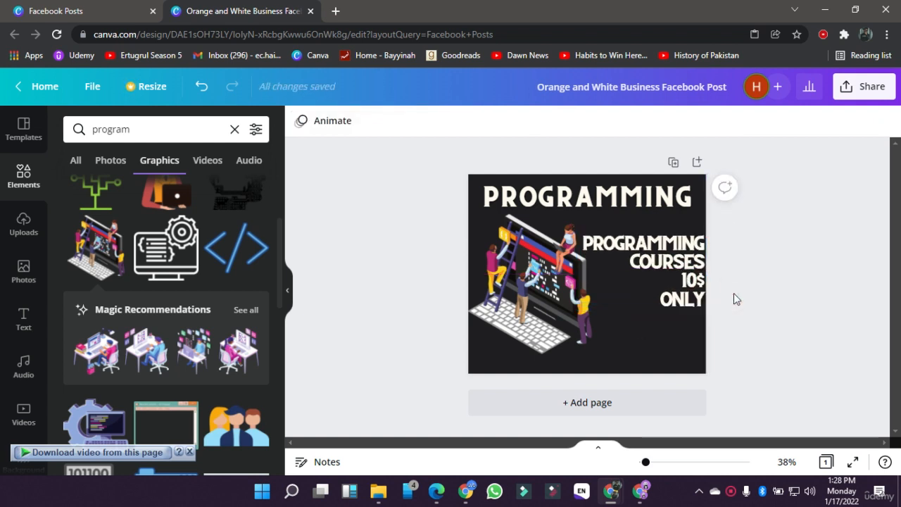
{"action": "left_click", "coordinate": [384, 255]}
Step: Add the outlined BE BRAVE font combination to the page and replace its wording with BRAVO
{"action": "scroll", "coordinate": [193, 319], "scroll_direction": "down", "scroll_amount": 1}
{"action": "left_click", "coordinate": [32, 318]}
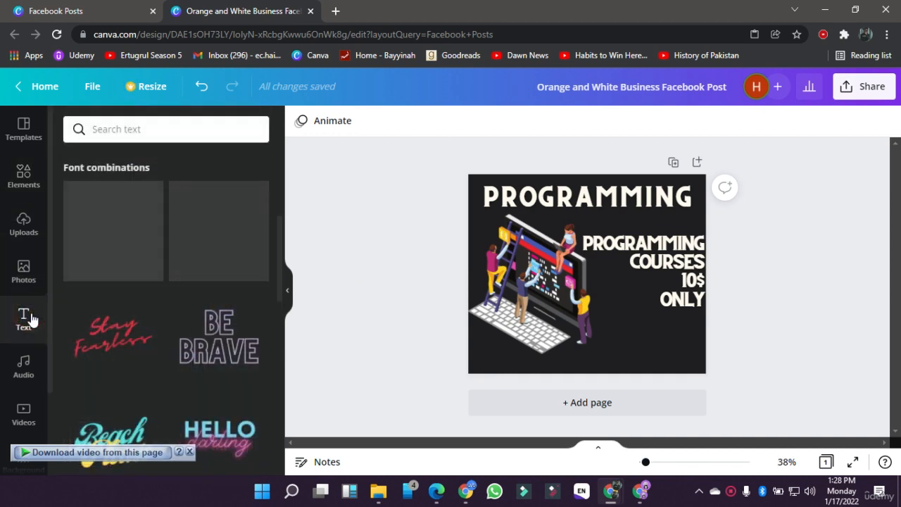
{"action": "scroll", "coordinate": [122, 328], "scroll_direction": "down", "scroll_amount": 5}
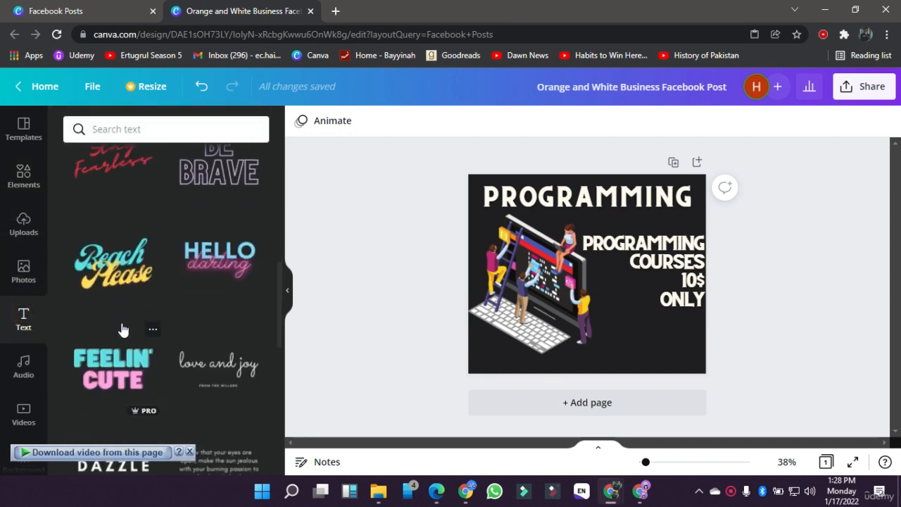
{"action": "scroll", "coordinate": [122, 329], "scroll_direction": "up", "scroll_amount": 10}
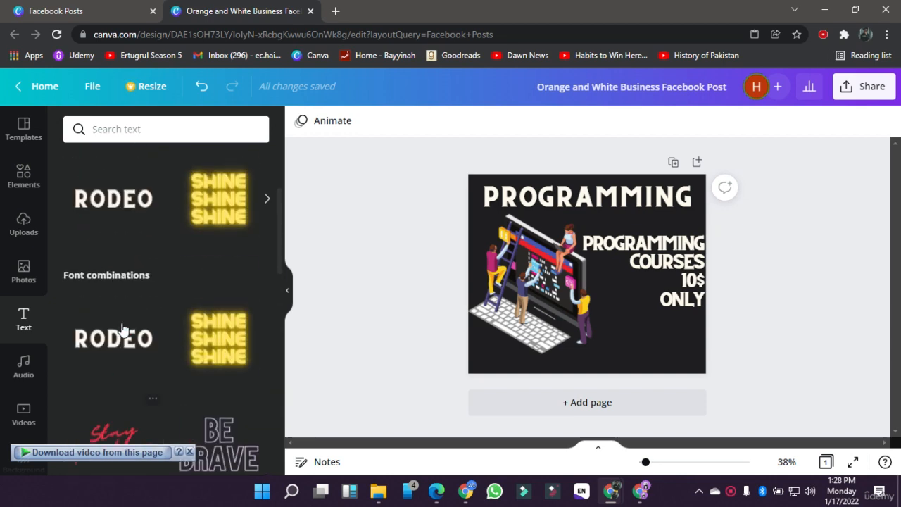
{"action": "scroll", "coordinate": [123, 328], "scroll_direction": "down", "scroll_amount": 1}
{"action": "scroll", "coordinate": [149, 287], "scroll_direction": "up", "scroll_amount": 1}
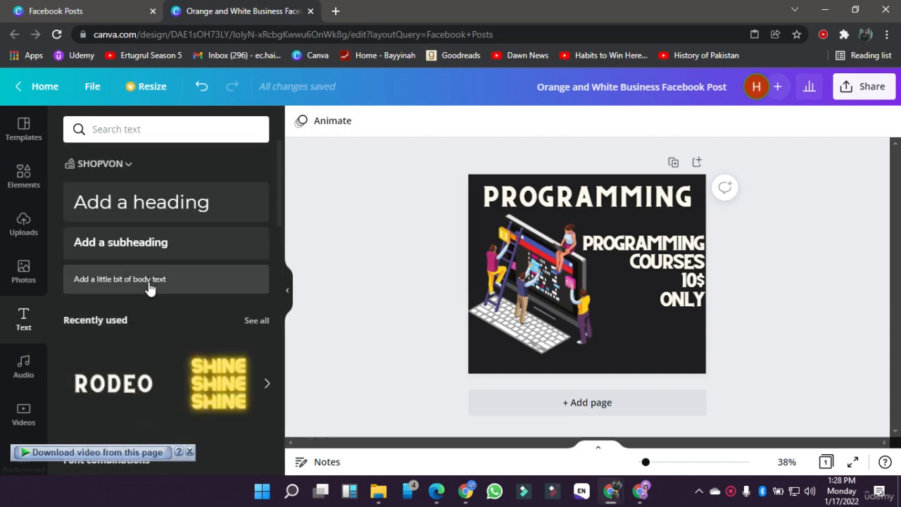
{"action": "scroll", "coordinate": [114, 378], "scroll_direction": "down", "scroll_amount": 3}
{"action": "scroll", "coordinate": [113, 373], "scroll_direction": "down", "scroll_amount": 3}
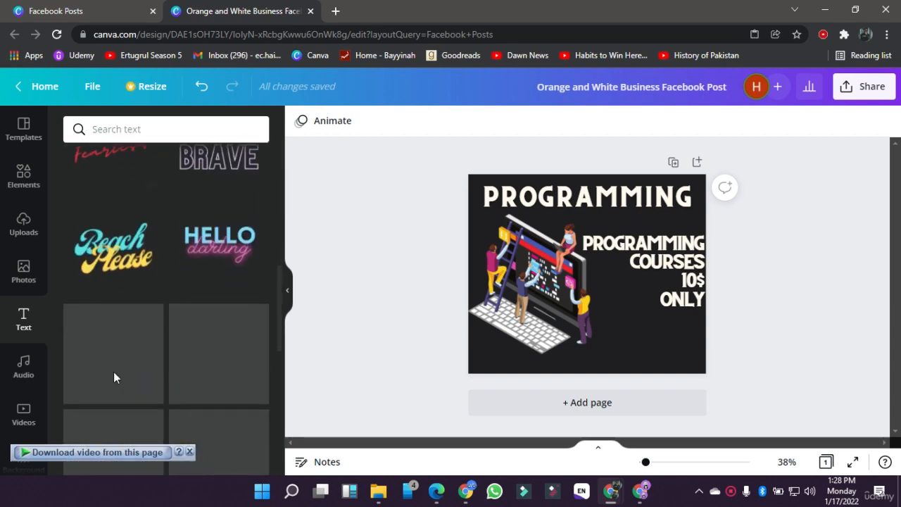
{"action": "scroll", "coordinate": [113, 371], "scroll_direction": "up", "scroll_amount": 1}
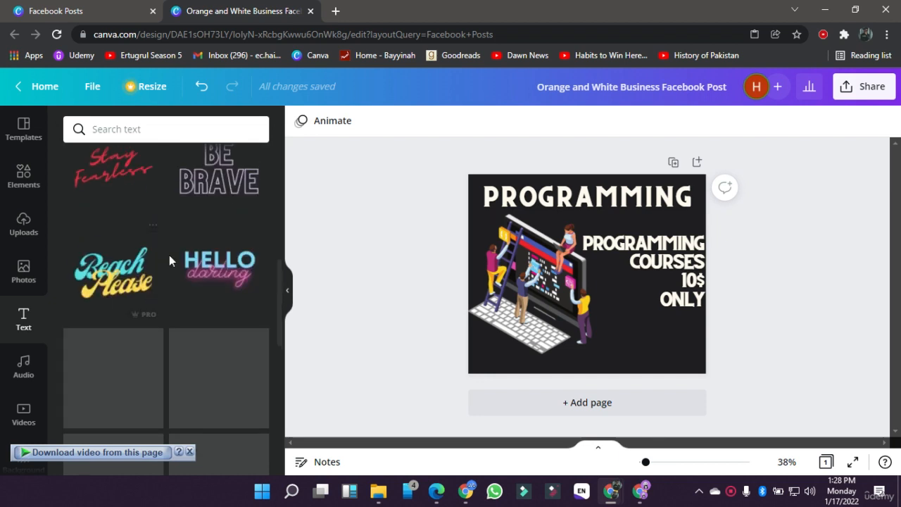
{"action": "left_click", "coordinate": [187, 201]}
{"action": "double_click", "coordinate": [555, 276]}
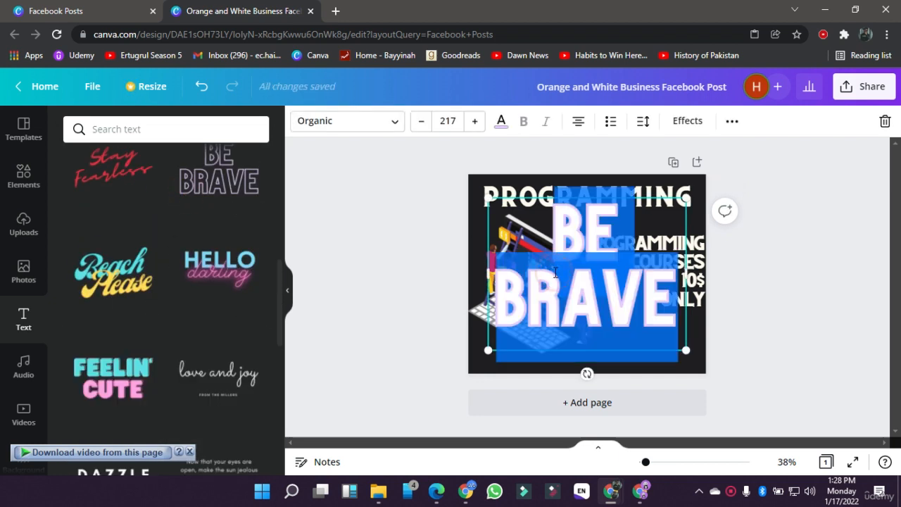
{"action": "type", "text": "BRAVO"}
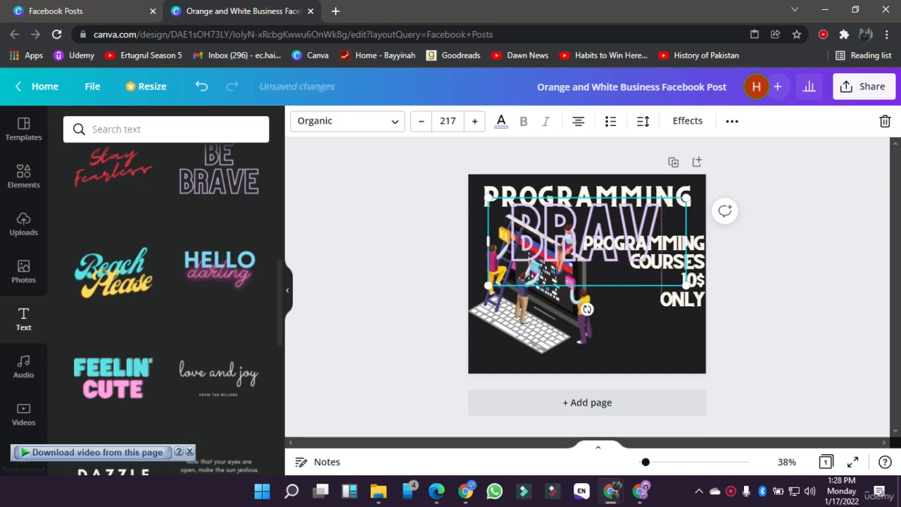
Step: Set the BRAVO text's font size to 65
{"action": "left_click", "coordinate": [456, 122]}
{"action": "key", "text": "Return"}
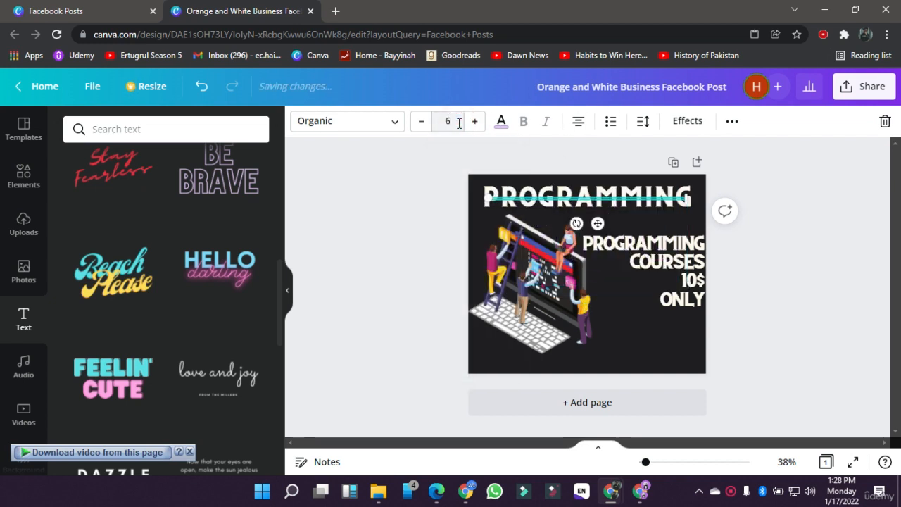
{"action": "left_click", "coordinate": [448, 122]}
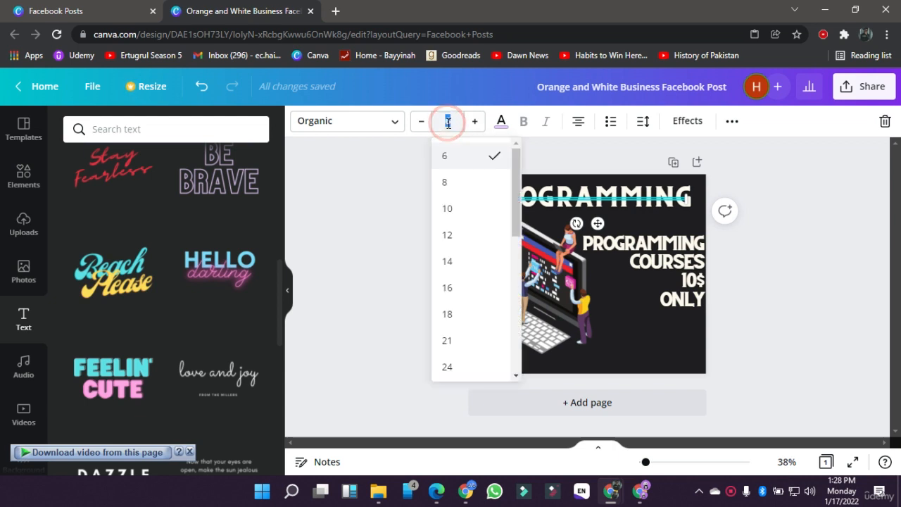
{"action": "key", "text": "Return"}
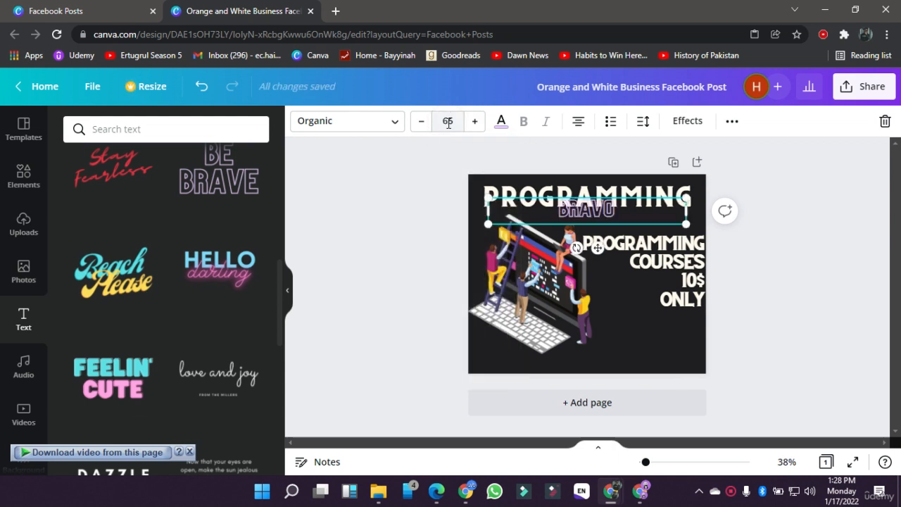
{"action": "left_click", "coordinate": [405, 257]}
Step: Move the BRAVO text to the bottom of the page, scale it down and centre it horizontally there
{"action": "left_click_drag", "start_coordinate": [568, 211], "coordinate": [571, 366]}
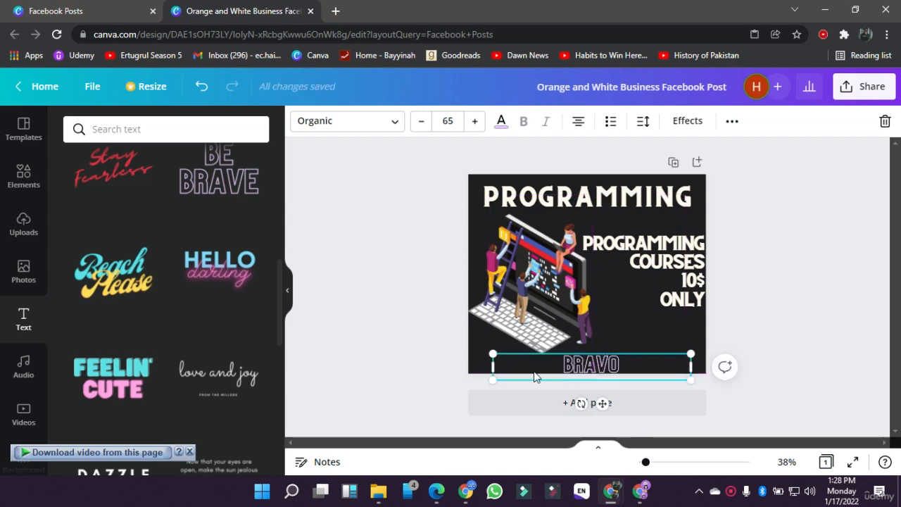
{"action": "left_click", "coordinate": [425, 341]}
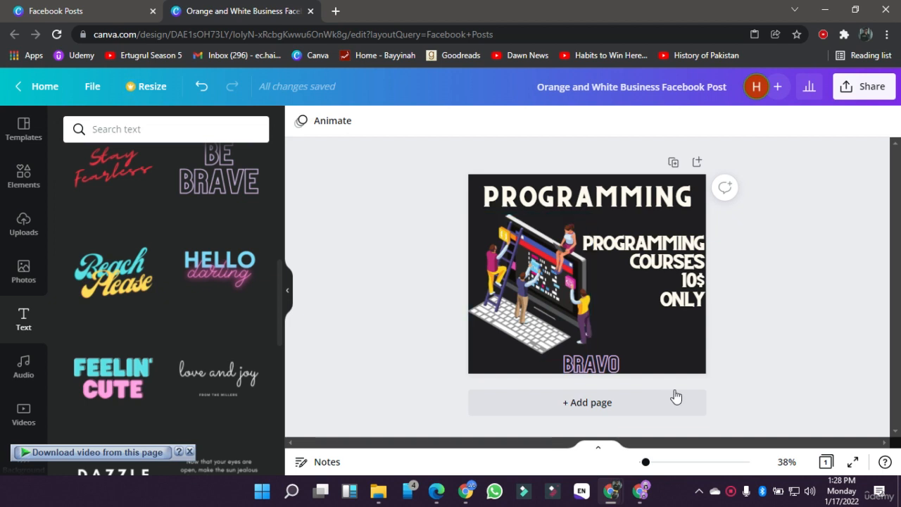
{"action": "left_click", "coordinate": [676, 363]}
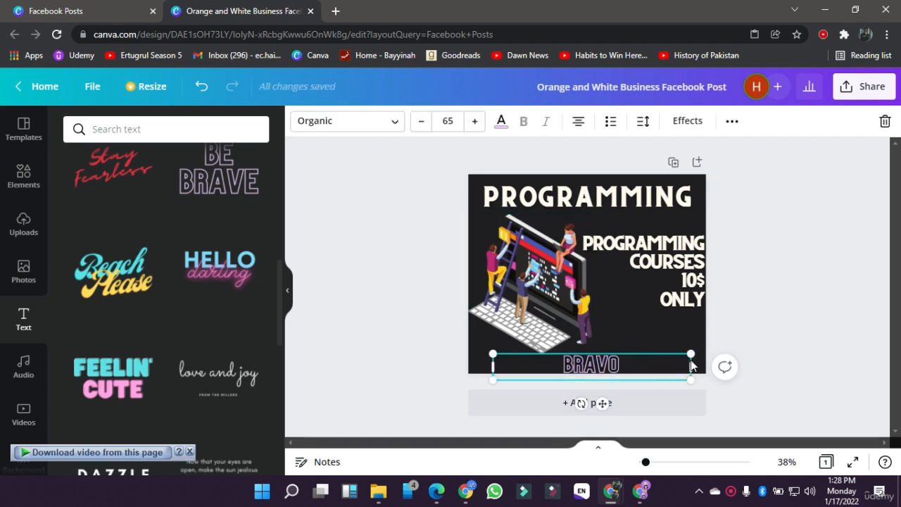
{"action": "left_click_drag", "start_coordinate": [690, 355], "coordinate": [620, 364]}
{"action": "left_click", "coordinate": [410, 359]}
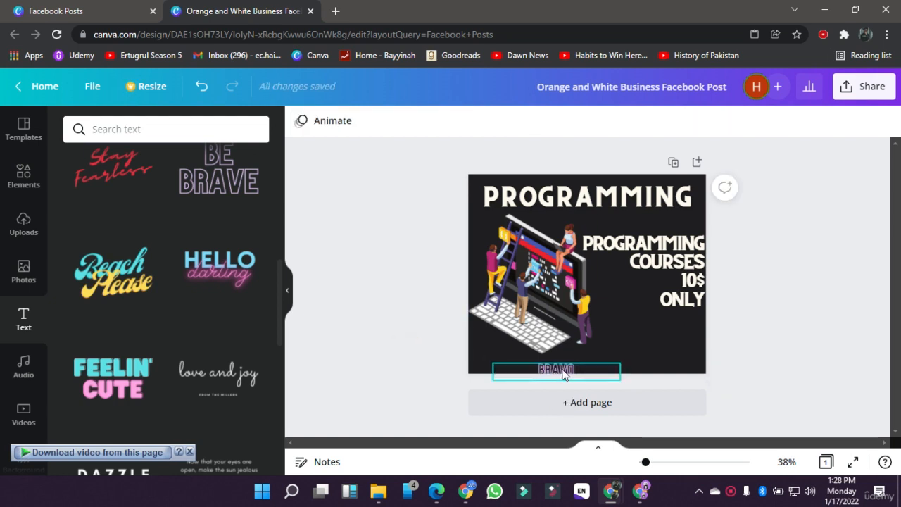
{"action": "left_click_drag", "start_coordinate": [562, 371], "coordinate": [595, 369]}
{"action": "left_click", "coordinate": [388, 316]}
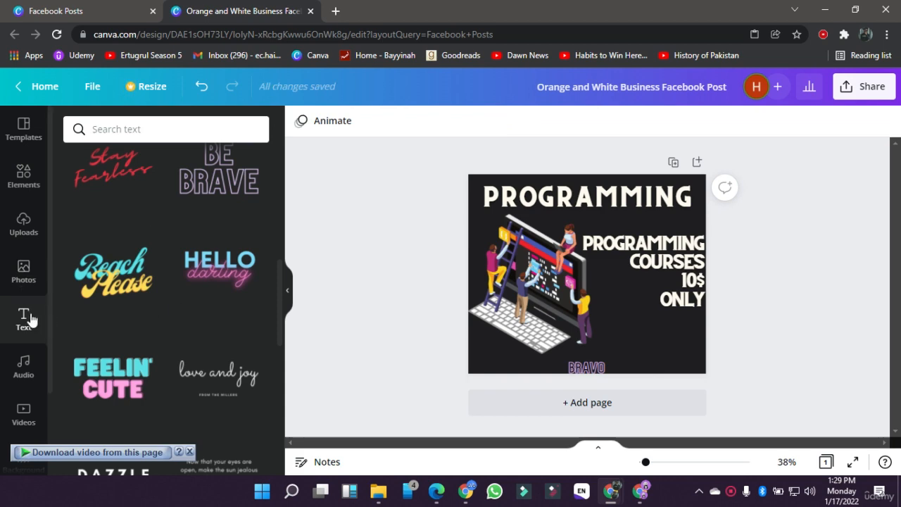
Step: Look through the program graphics, the uploaded images and the desktop files available for upload
{"action": "left_click", "coordinate": [29, 173]}
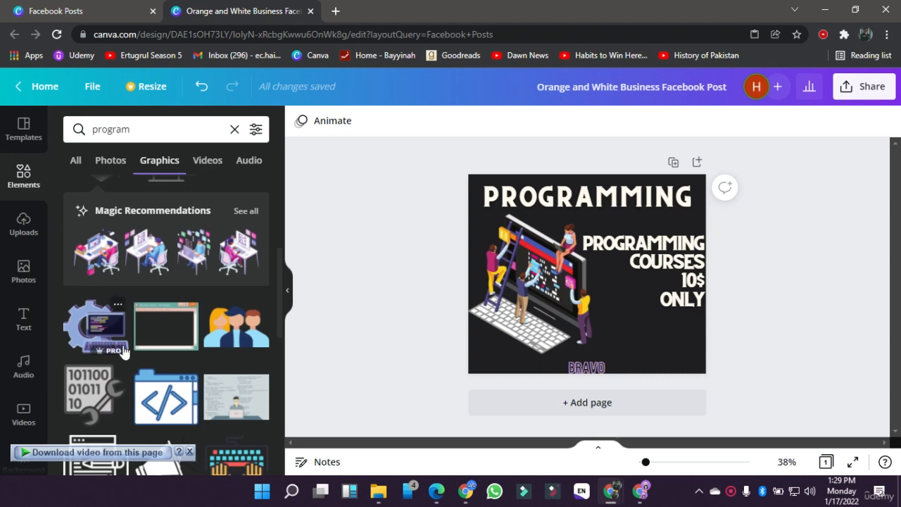
{"action": "scroll", "coordinate": [120, 348], "scroll_direction": "down", "scroll_amount": 10}
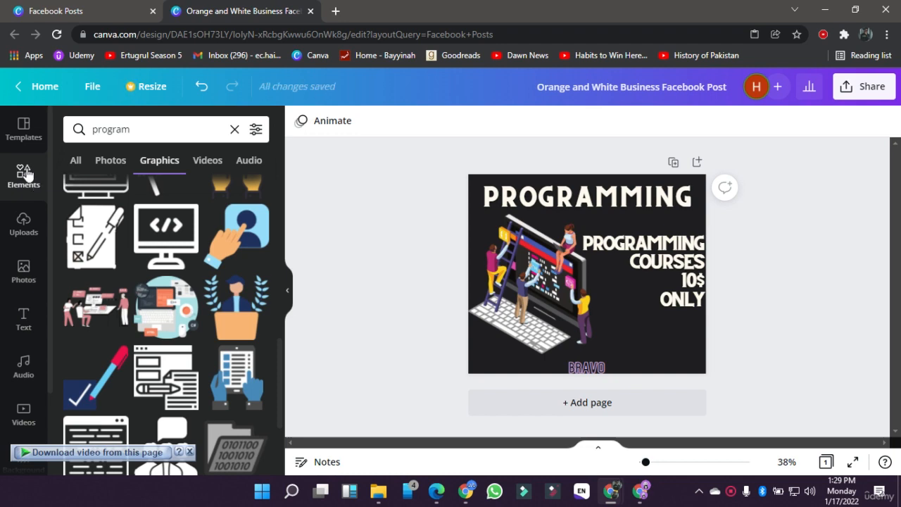
{"action": "left_click", "coordinate": [26, 224]}
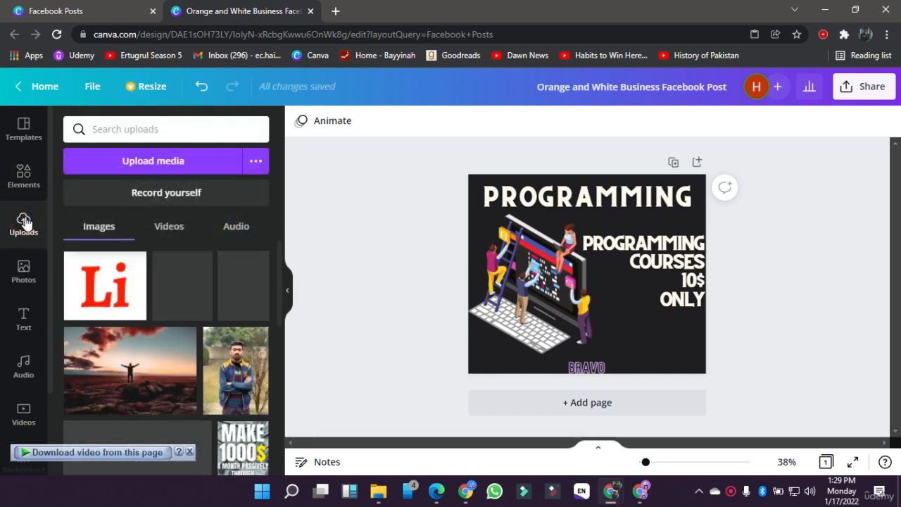
{"action": "left_click", "coordinate": [144, 163]}
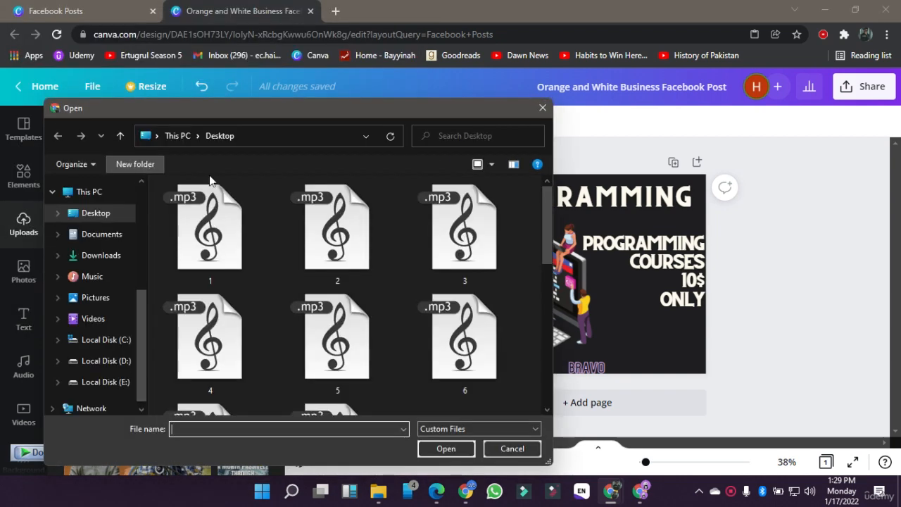
{"action": "scroll", "coordinate": [320, 235], "scroll_direction": "down", "scroll_amount": 5}
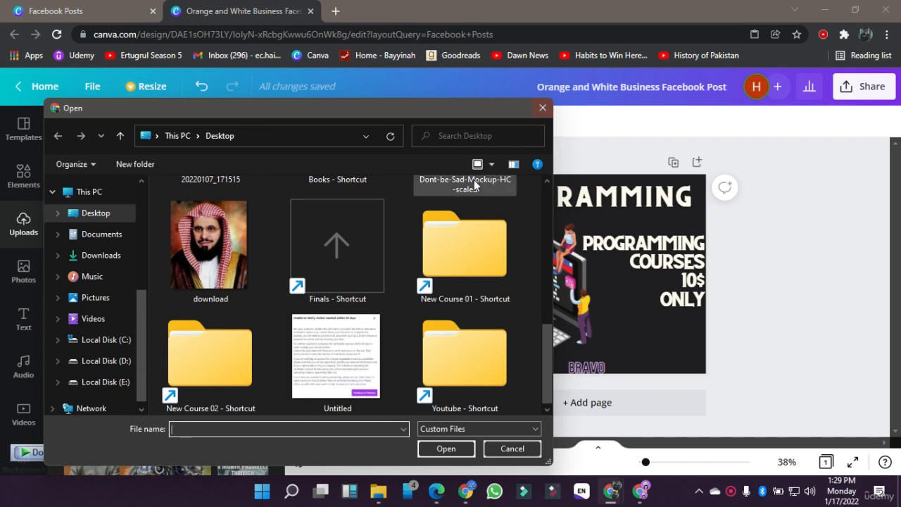
{"action": "left_click", "coordinate": [543, 108]}
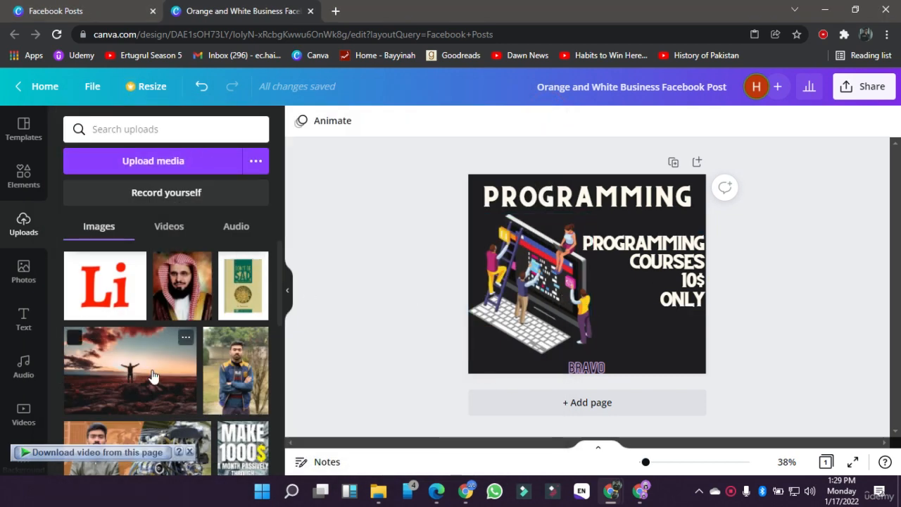
{"action": "scroll", "coordinate": [151, 375], "scroll_direction": "down", "scroll_amount": 10}
{"action": "scroll", "coordinate": [153, 375], "scroll_direction": "up", "scroll_amount": 10}
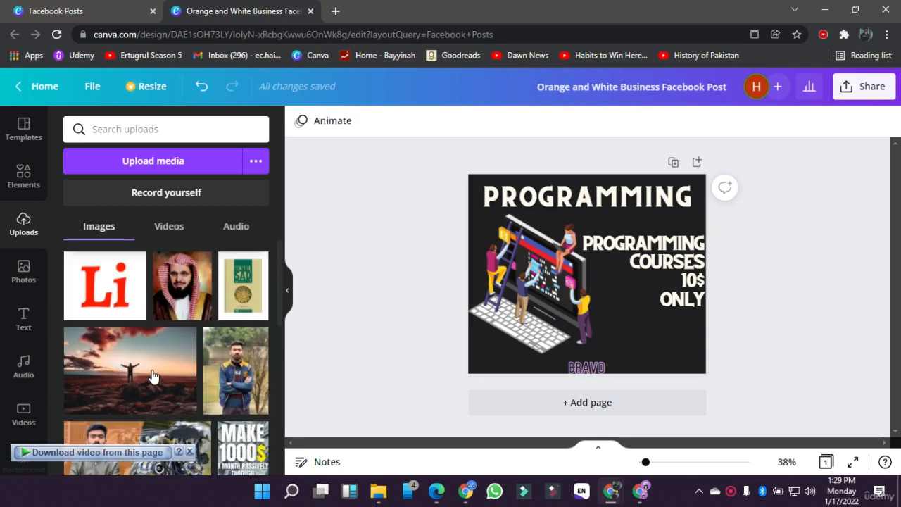
Step: Search the Facebook post templates for "pragram" and then for "gym"
{"action": "left_click", "coordinate": [18, 184]}
{"action": "left_click", "coordinate": [24, 133]}
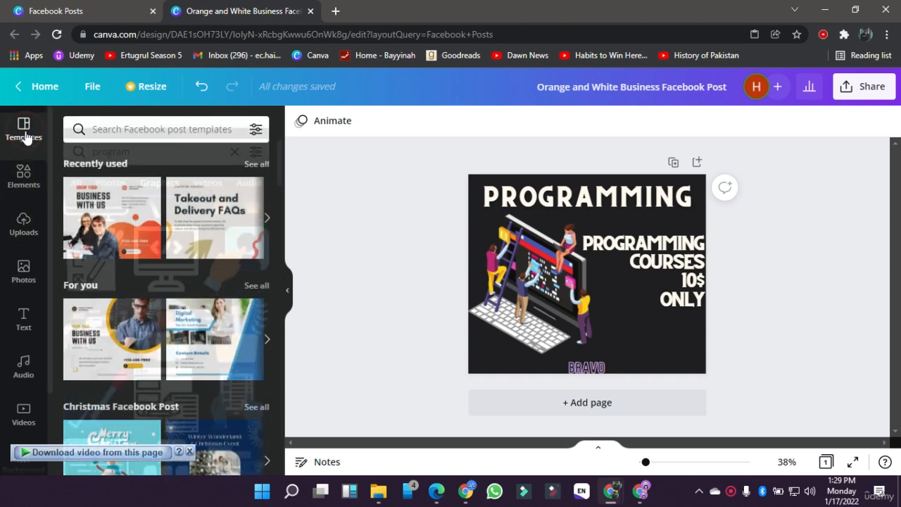
{"action": "left_click", "coordinate": [98, 129]}
{"action": "type", "text": "program"}
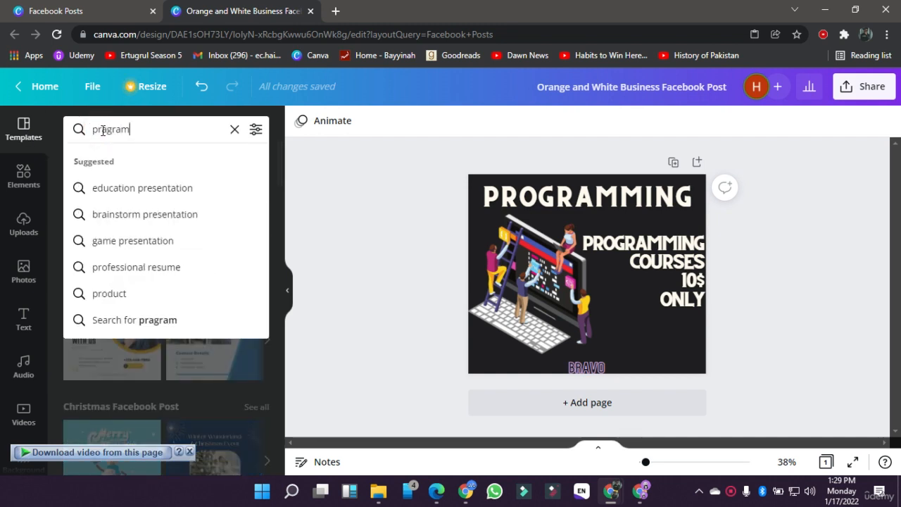
{"action": "key", "text": "Return"}
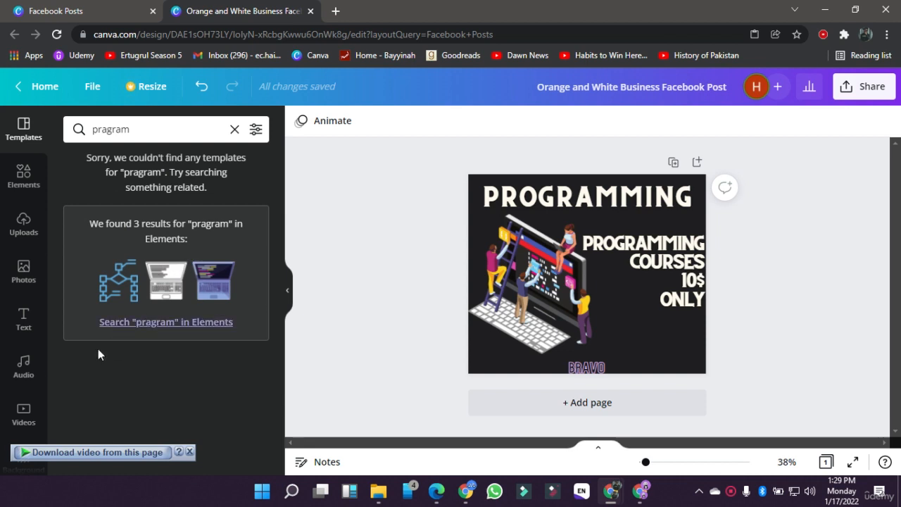
{"action": "left_click", "coordinate": [234, 129]}
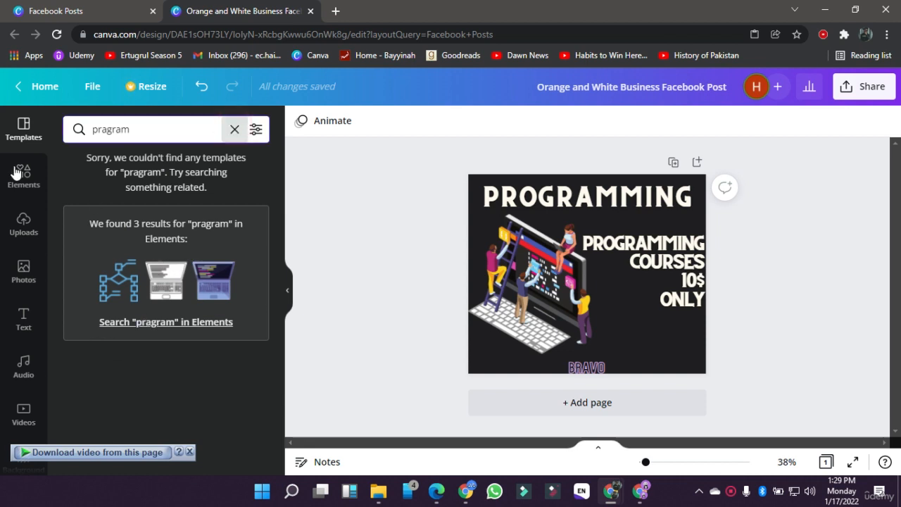
{"action": "type", "text": "gym"}
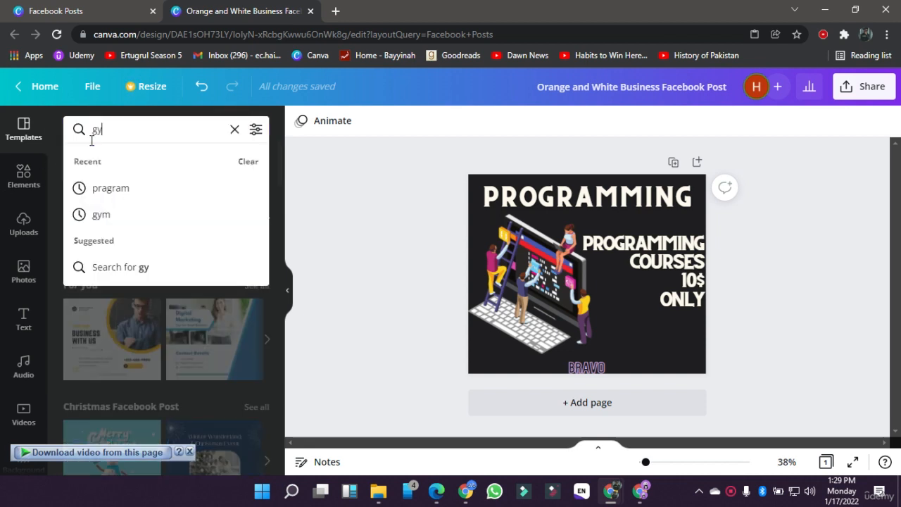
{"action": "key", "text": "Return"}
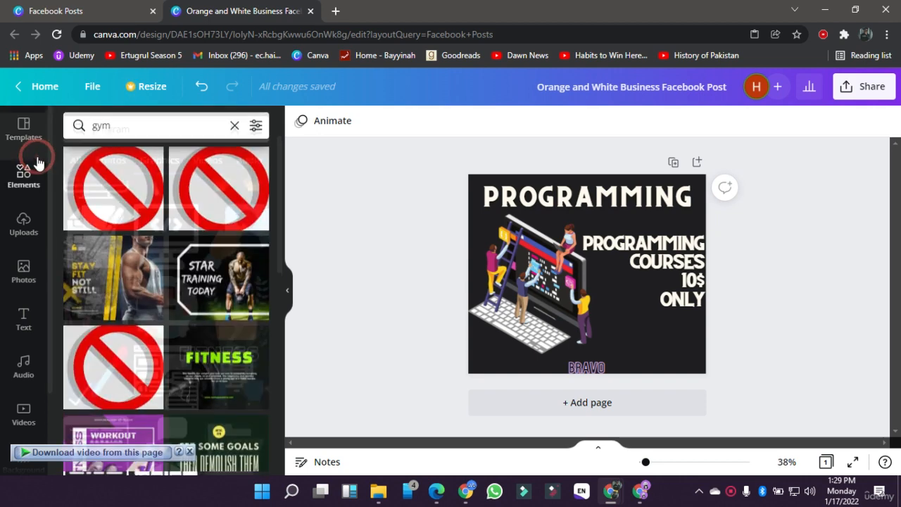
Step: Review the available elements, uploads, stock photos and text styles
{"action": "left_click", "coordinate": [39, 164]}
{"action": "left_click", "coordinate": [8, 227]}
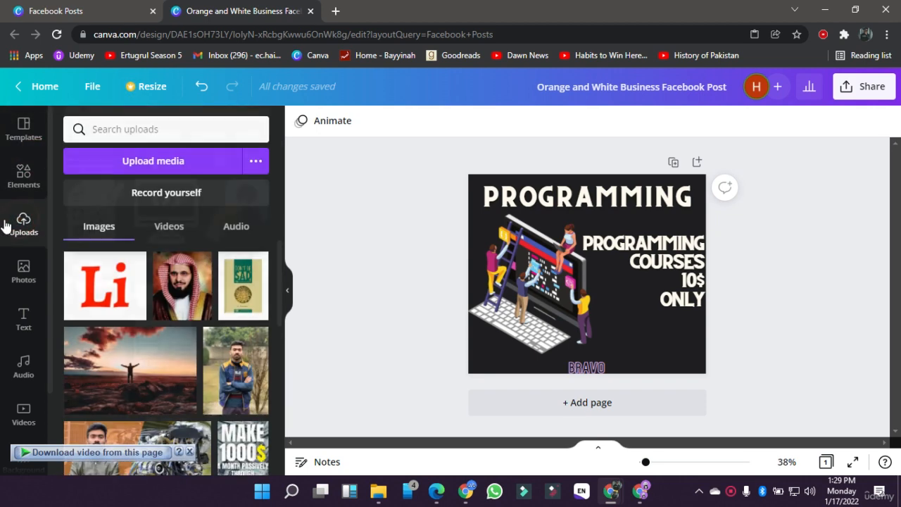
{"action": "left_click", "coordinate": [10, 290]}
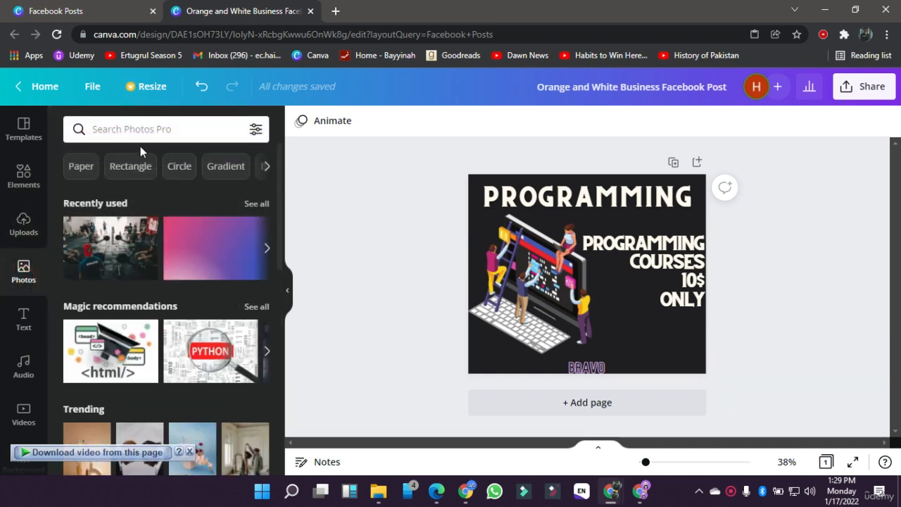
{"action": "left_click", "coordinate": [8, 329]}
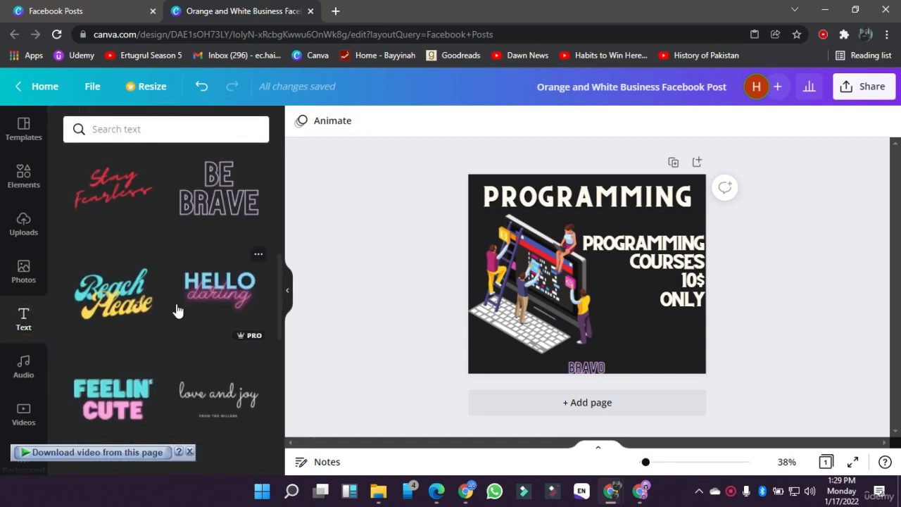
{"action": "scroll", "coordinate": [177, 311], "scroll_direction": "up", "scroll_amount": 7}
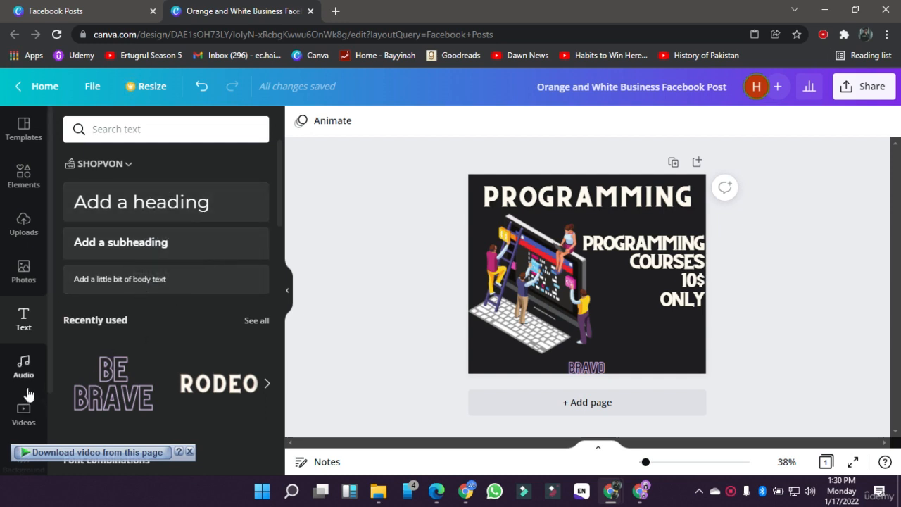
Step: Review the available audio tracks in the Happy and Pop categories
{"action": "left_click", "coordinate": [23, 368]}
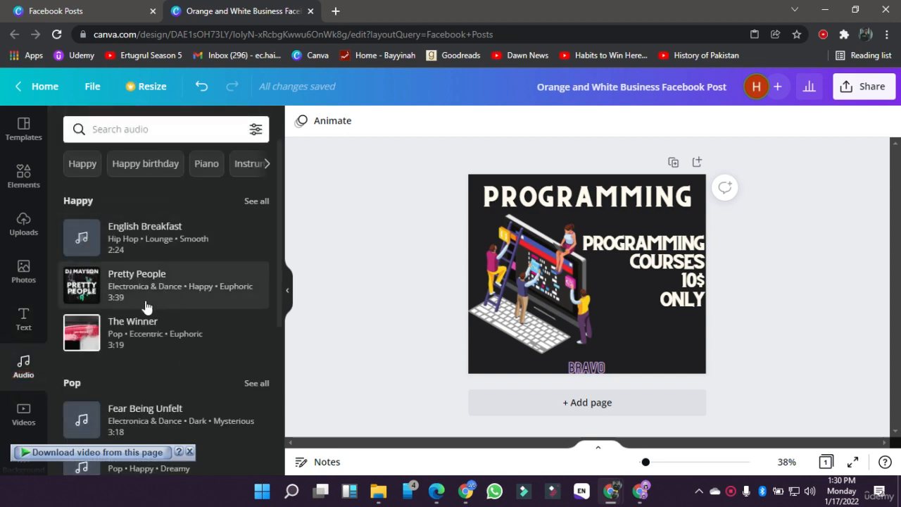
{"action": "scroll", "coordinate": [127, 258], "scroll_direction": "down", "scroll_amount": 2}
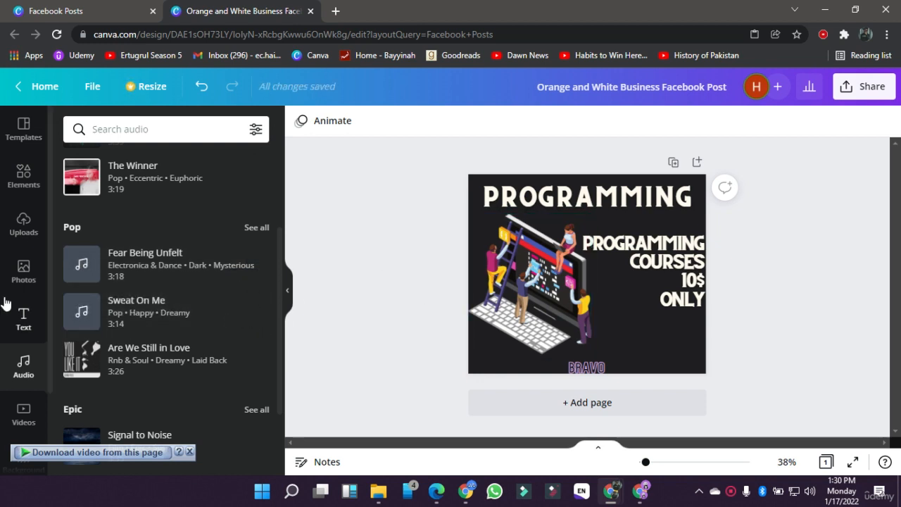
{"action": "scroll", "coordinate": [6, 303], "scroll_direction": "down", "scroll_amount": 2}
Step: Delete the laptop illustration and all the text from the page, leaving only the dark background
{"action": "left_click", "coordinate": [496, 310]}
{"action": "key", "text": "Delete"}
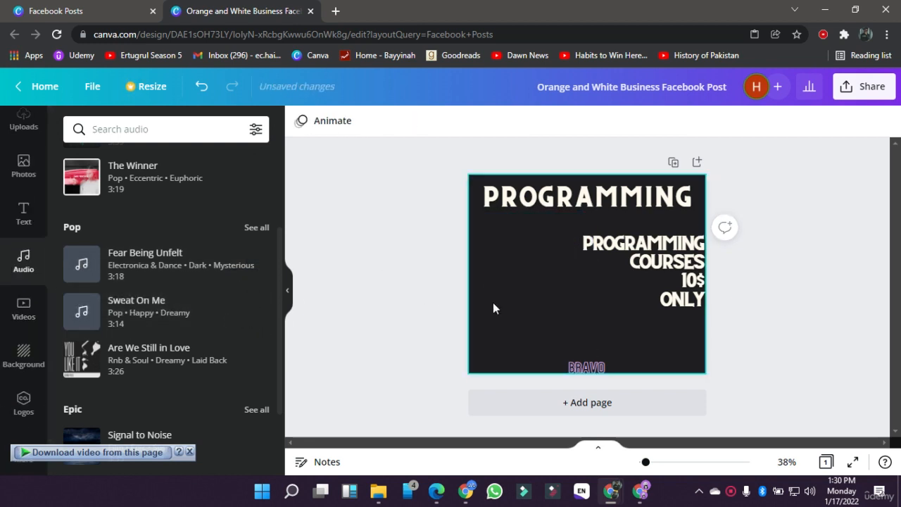
{"action": "key", "text": "ctrl+a"}
{"action": "key", "text": "Delete"}
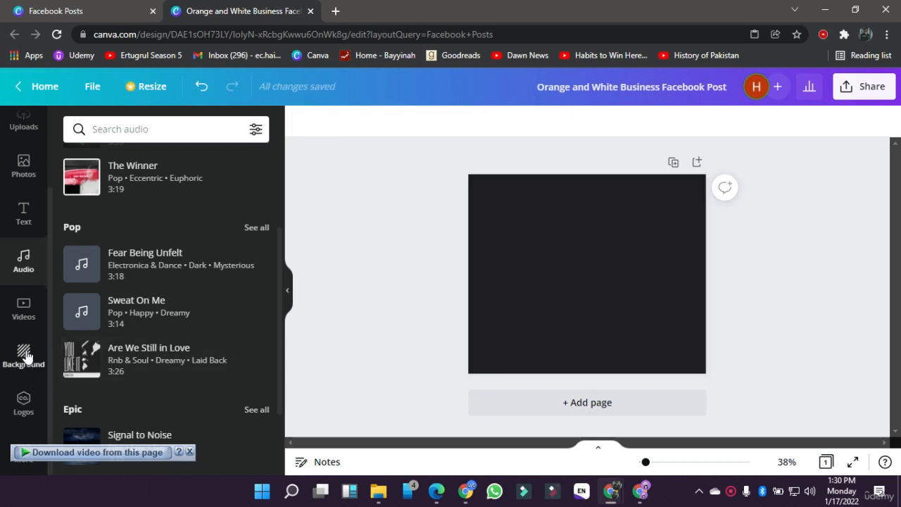
Step: Apply the recently used teal gradient as the page background
{"action": "left_click", "coordinate": [25, 355]}
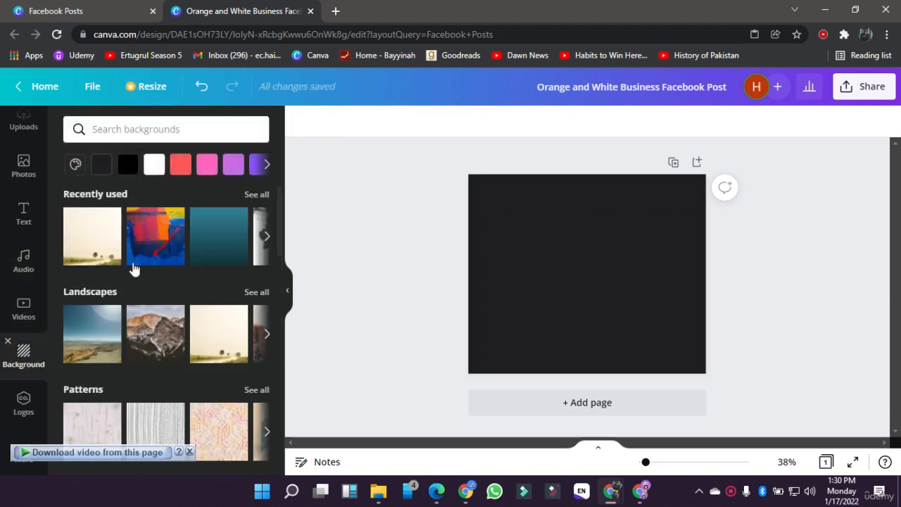
{"action": "left_click", "coordinate": [215, 246]}
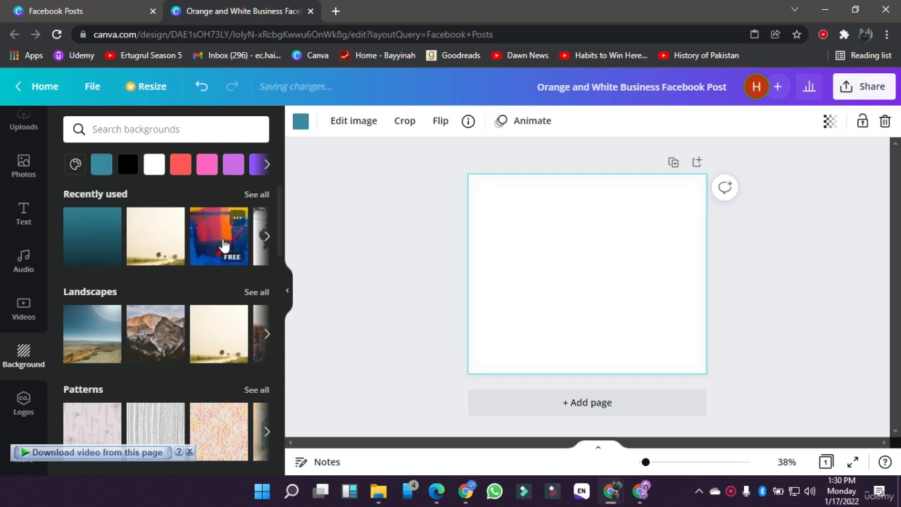
{"action": "left_click", "coordinate": [362, 247]}
Step: Add the uploaded portrait of the man with crossed arms, enlarge it beyond the page height and centre it horizontally on the page
{"action": "scroll", "coordinate": [10, 232], "scroll_direction": "up", "scroll_amount": 2}
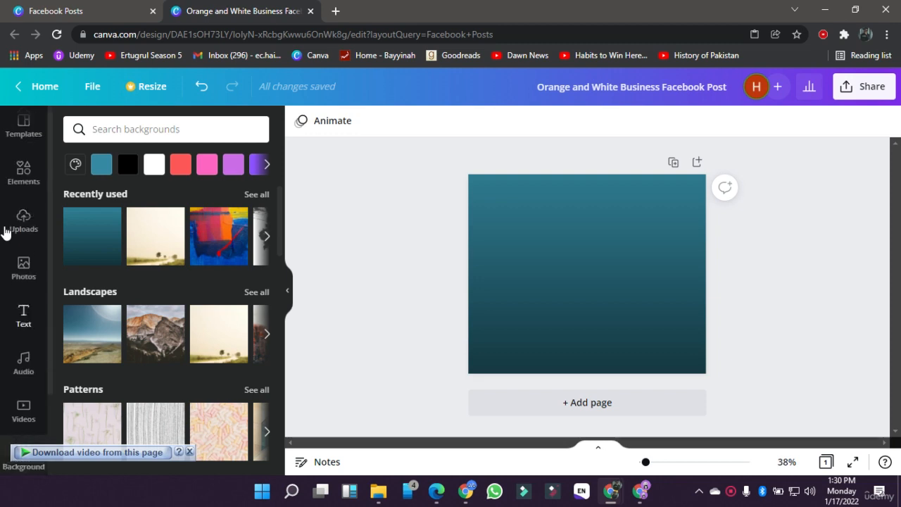
{"action": "left_click", "coordinate": [19, 229]}
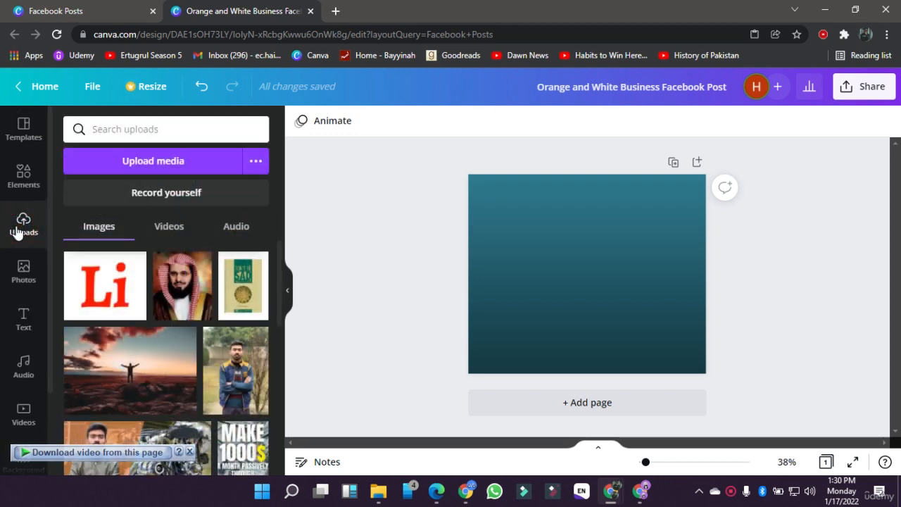
{"action": "left_click", "coordinate": [226, 363]}
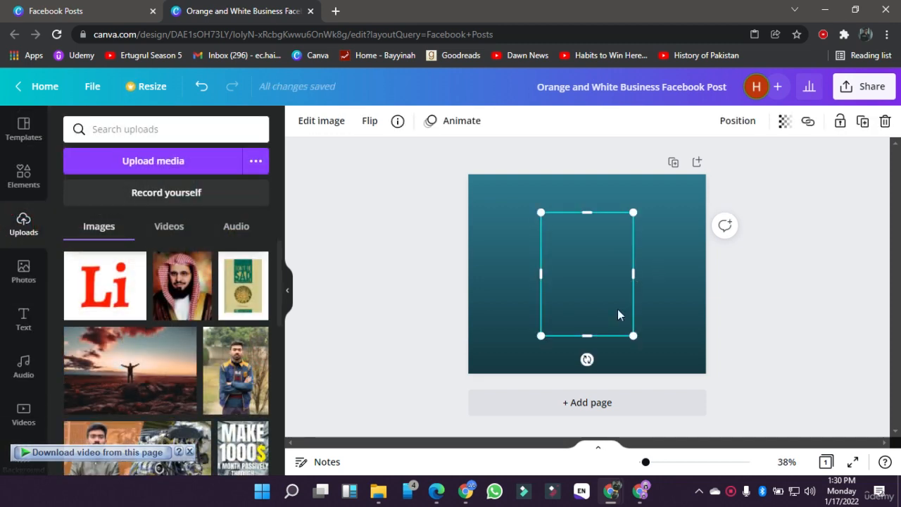
{"action": "left_click_drag", "start_coordinate": [634, 338], "coordinate": [744, 475]}
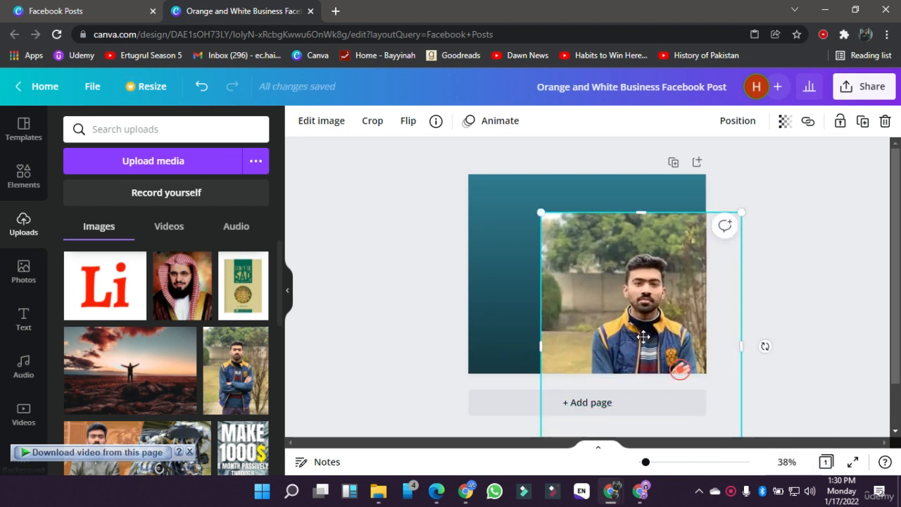
{"action": "left_click_drag", "start_coordinate": [643, 336], "coordinate": [594, 291]}
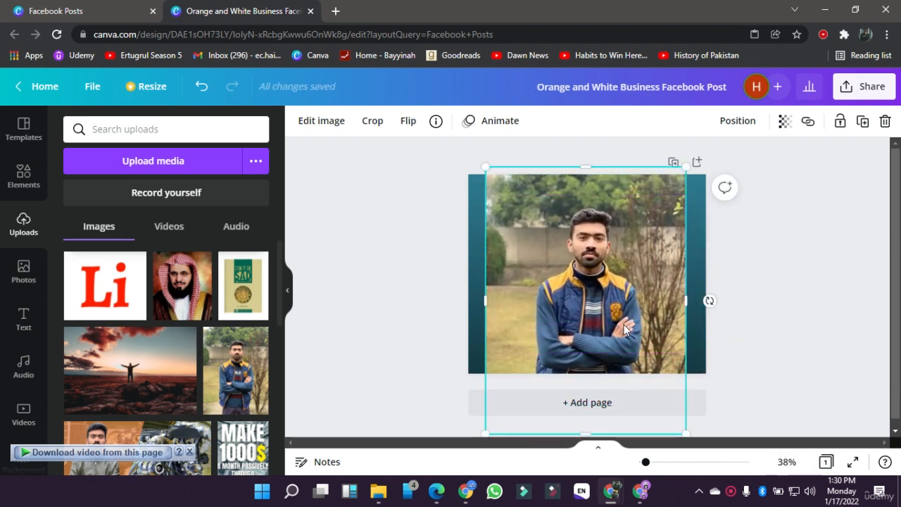
Step: Apply the Background Remover to the portrait photo
{"action": "left_click", "coordinate": [320, 137]}
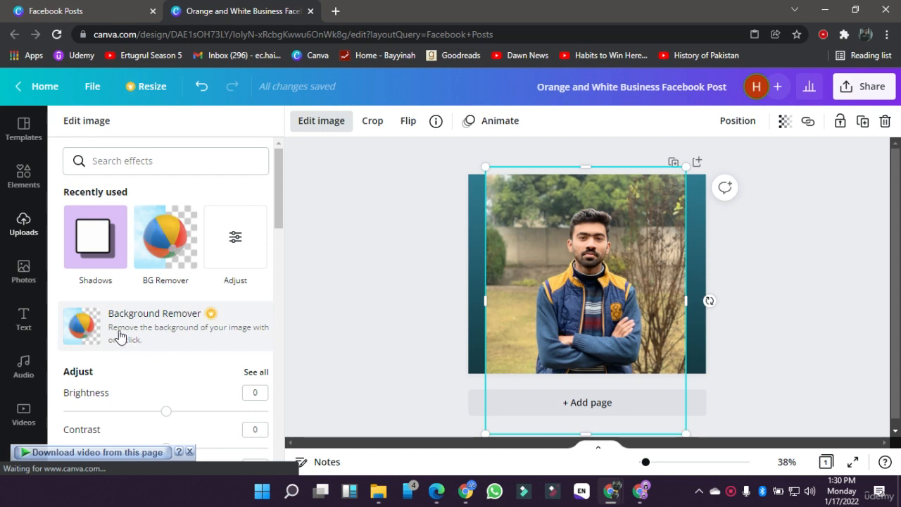
{"action": "left_click", "coordinate": [216, 318]}
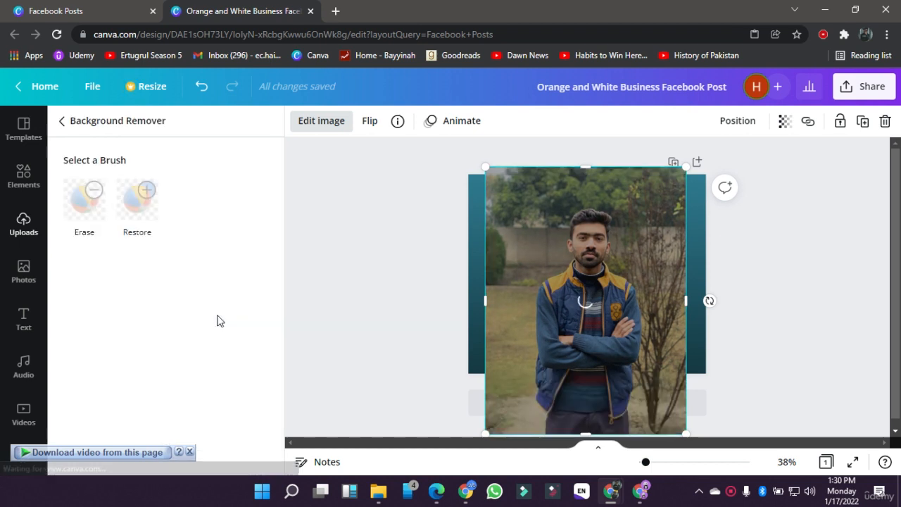
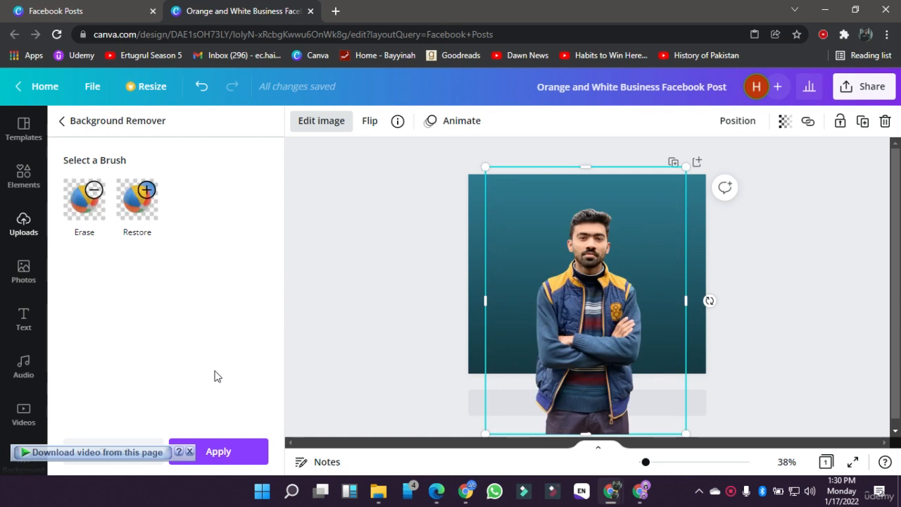
Step: Apply the portrait's background removal, enlarge it to about 1,043 × 1,390 and centre it with the whole head on the page
{"action": "left_click", "coordinate": [225, 452]}
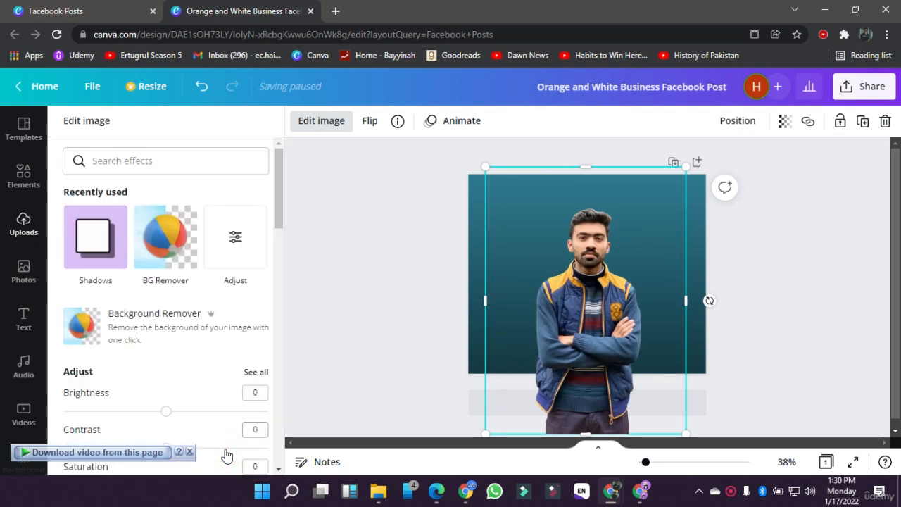
{"action": "left_click_drag", "start_coordinate": [680, 169], "coordinate": [748, 85]}
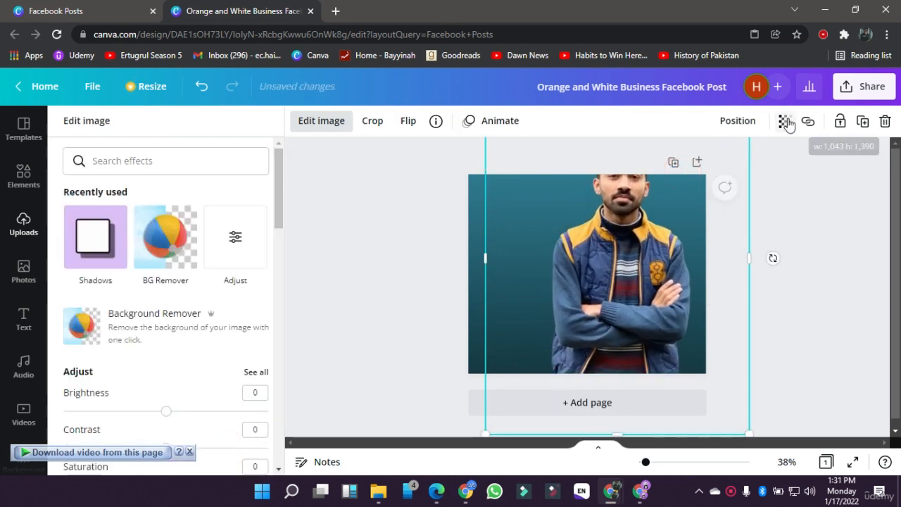
{"action": "left_click_drag", "start_coordinate": [675, 259], "coordinate": [648, 303]}
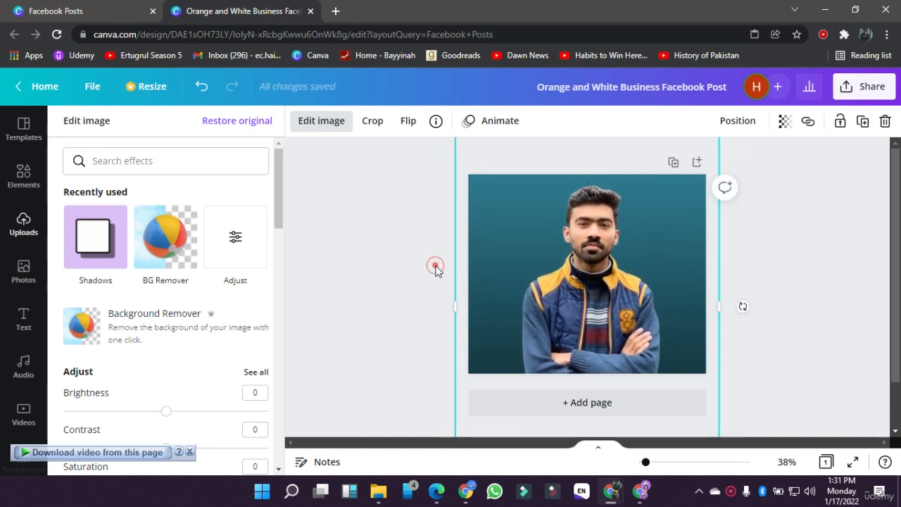
{"action": "left_click", "coordinate": [435, 268]}
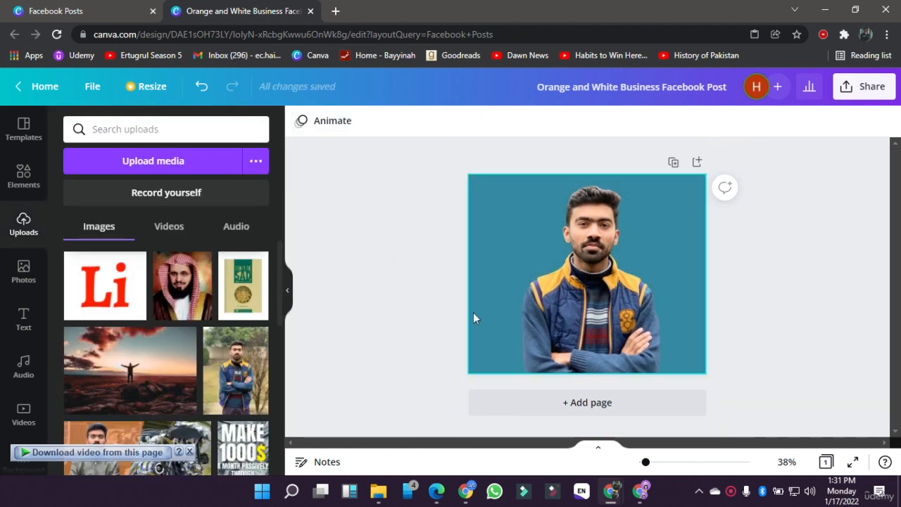
Step: Add the yellow neon SHINE font combination, enlarge it to size 212 and fit it over the page
{"action": "left_click", "coordinate": [20, 320]}
{"action": "scroll", "coordinate": [136, 374], "scroll_direction": "down", "scroll_amount": 2}
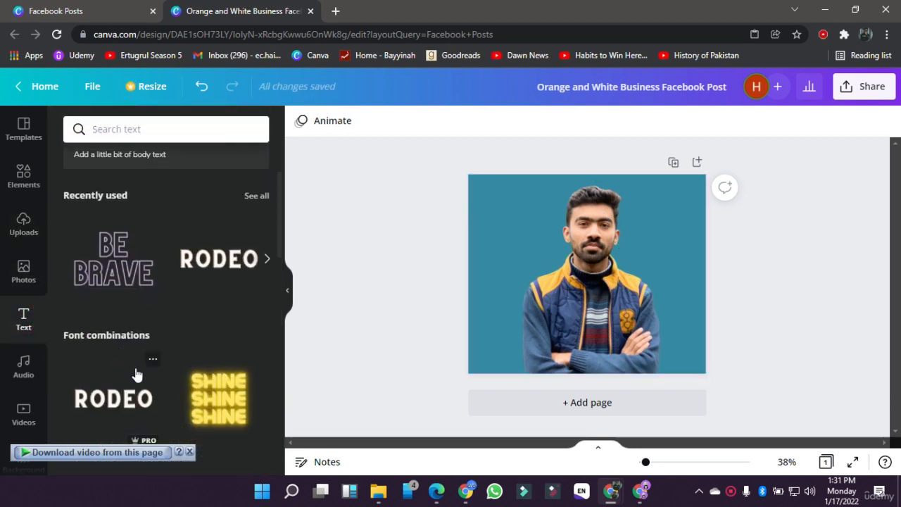
{"action": "left_click", "coordinate": [196, 394]}
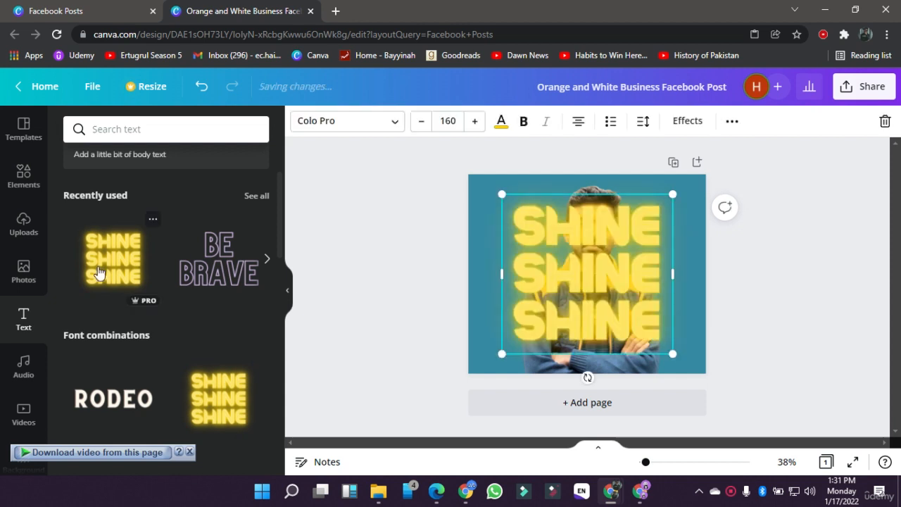
{"action": "left_click_drag", "start_coordinate": [703, 185], "coordinate": [732, 148]}
{"action": "left_click_drag", "start_coordinate": [660, 237], "coordinate": [637, 266]}
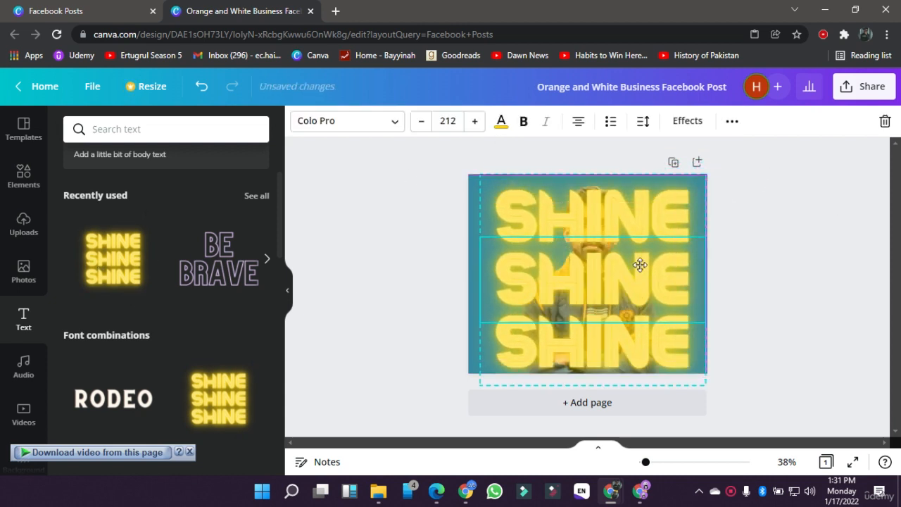
Step: Try the Glitch effect on the middle SHINE line and switch it back to Neon
{"action": "left_click", "coordinate": [690, 125]}
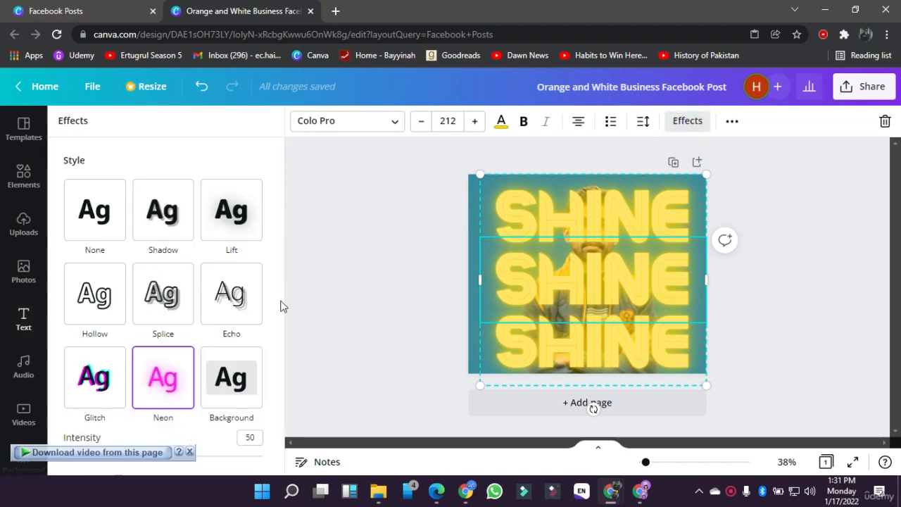
{"action": "left_click", "coordinate": [96, 400]}
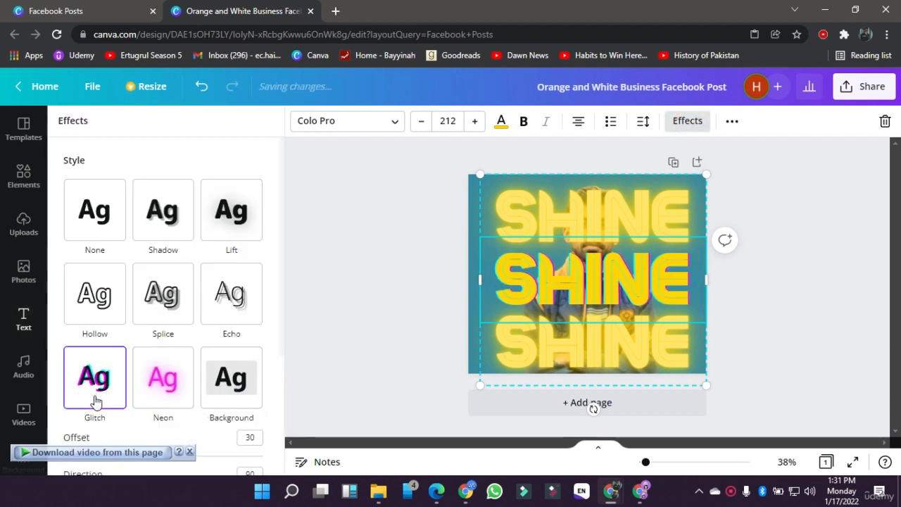
{"action": "left_click", "coordinate": [167, 383]}
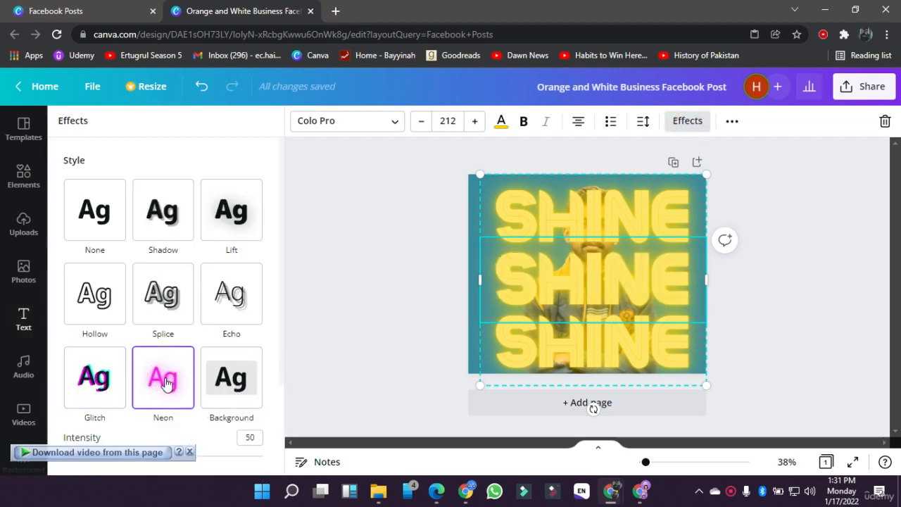
{"action": "left_click", "coordinate": [397, 321]}
{"action": "left_click", "coordinate": [416, 311]}
{"action": "left_click", "coordinate": [554, 275]}
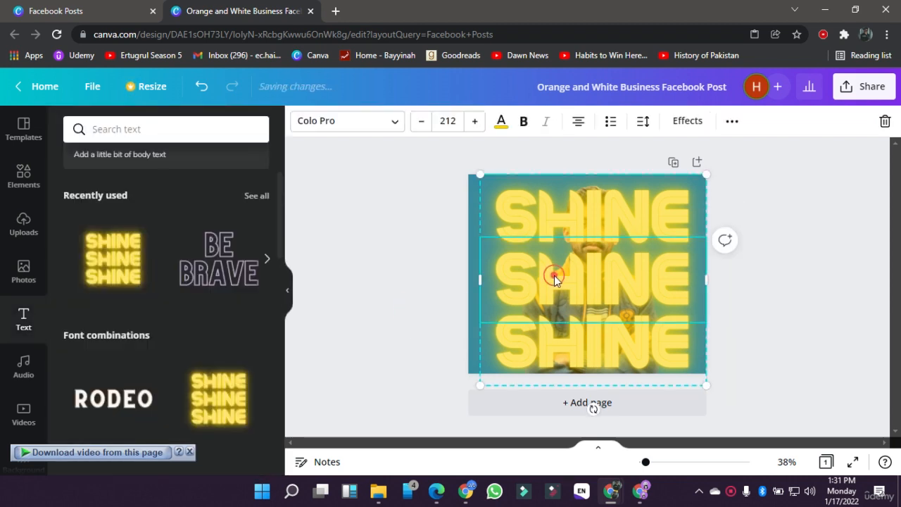
Step: Try to send the SHINE text behind the portrait using its layer position options
{"action": "left_click", "coordinate": [731, 123]}
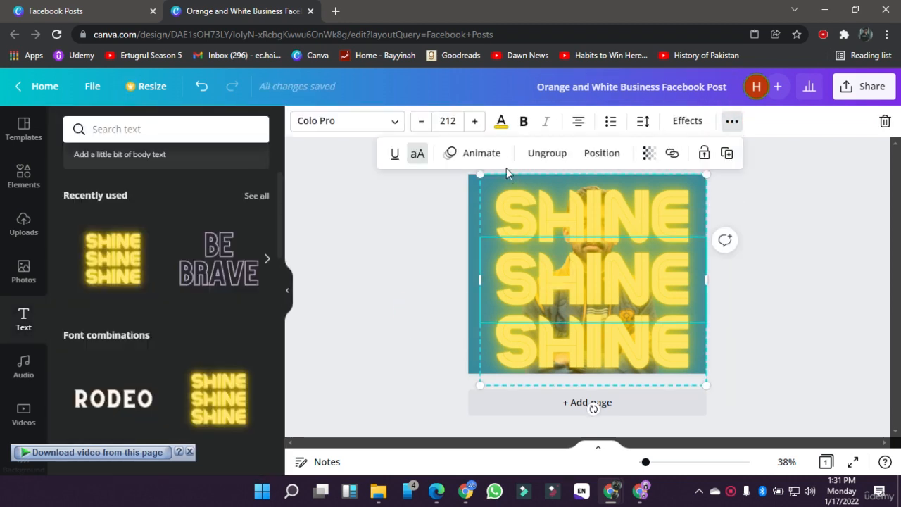
{"action": "left_click", "coordinate": [591, 152]}
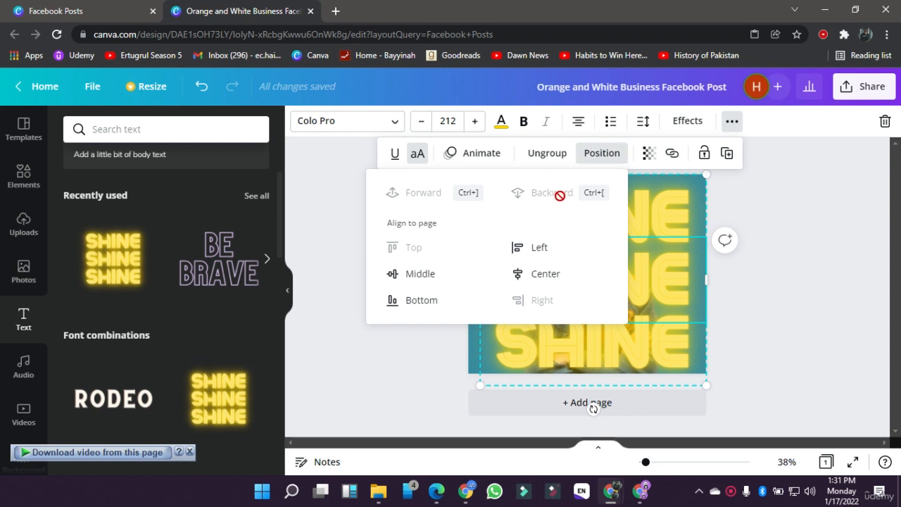
{"action": "left_click", "coordinate": [632, 377]}
{"action": "left_click", "coordinate": [769, 327]}
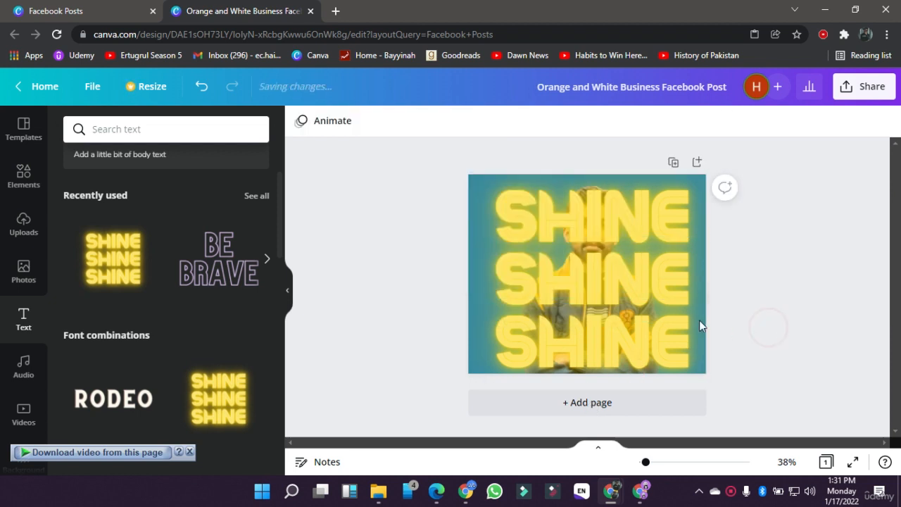
Step: Move the SHINE text off the page and delete the portrait, leaving only the teal background
{"action": "left_click_drag", "start_coordinate": [670, 317], "coordinate": [457, 297]}
{"action": "double_click", "coordinate": [608, 321]}
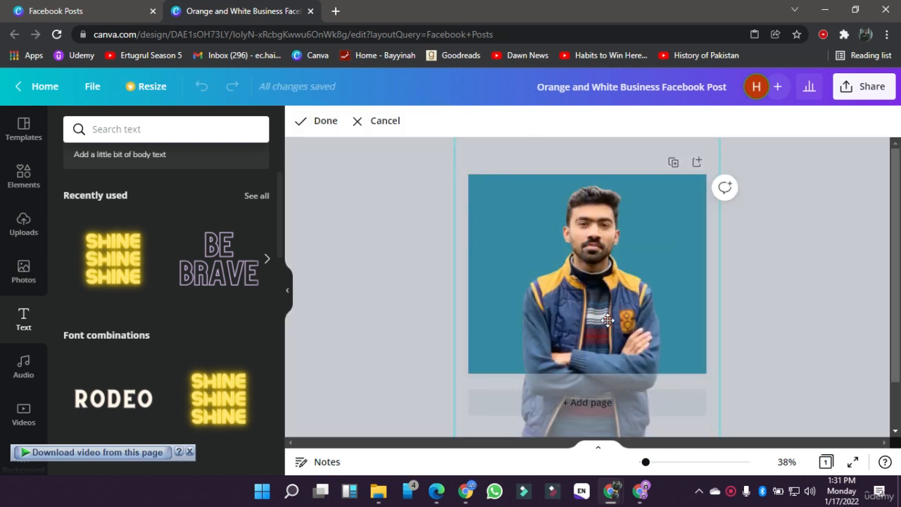
{"action": "key", "text": "Delete"}
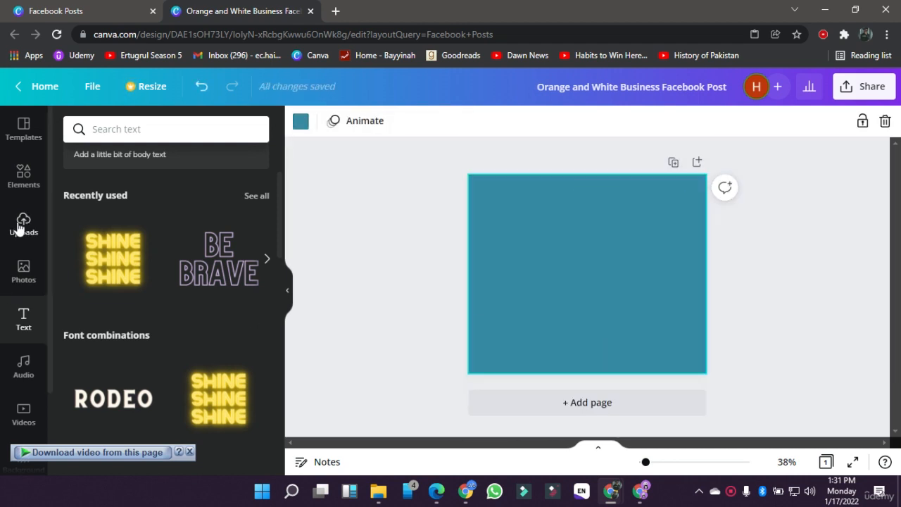
Step: Add the uploaded portrait of the man with crossed arms again and enlarge it to the page height, centred horizontally
{"action": "left_click", "coordinate": [33, 279]}
{"action": "scroll", "coordinate": [132, 354], "scroll_direction": "down", "scroll_amount": 2}
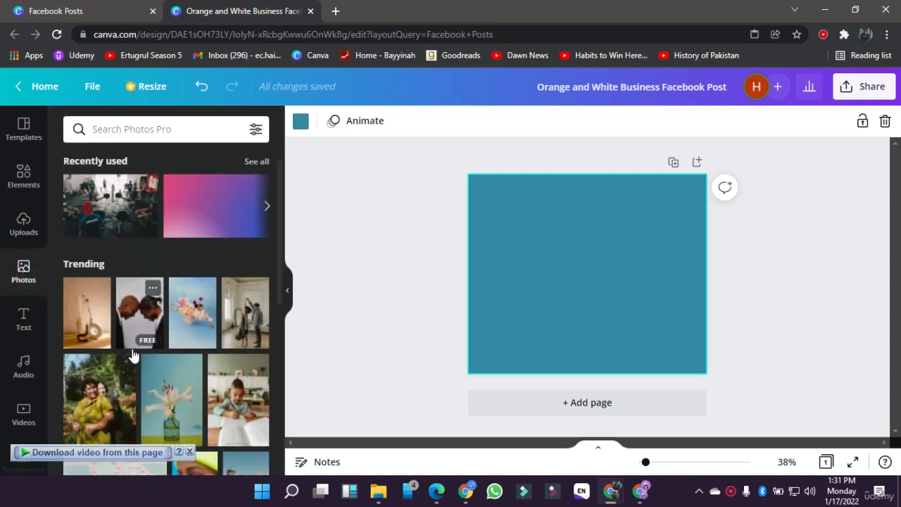
{"action": "left_click", "coordinate": [33, 222]}
{"action": "left_click", "coordinate": [235, 373]}
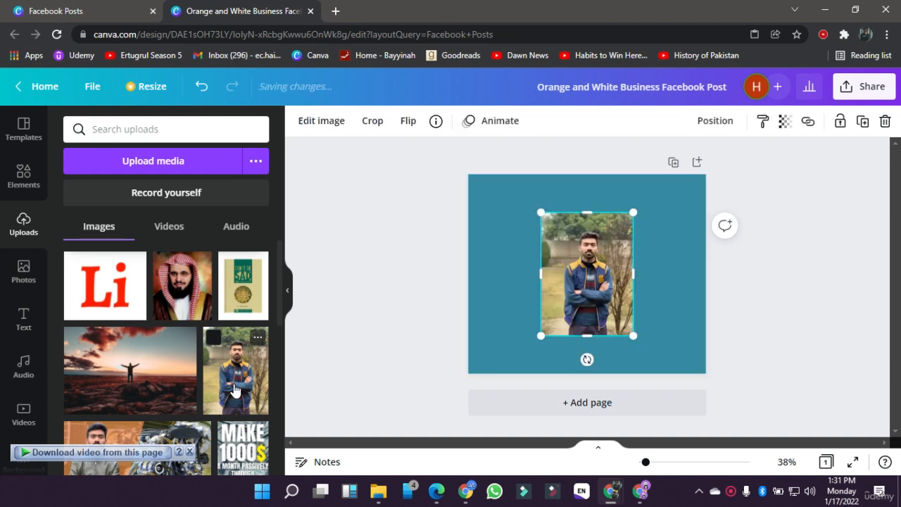
{"action": "left_click_drag", "start_coordinate": [632, 214], "coordinate": [670, 164]}
{"action": "left_click_drag", "start_coordinate": [541, 335], "coordinate": [507, 372]}
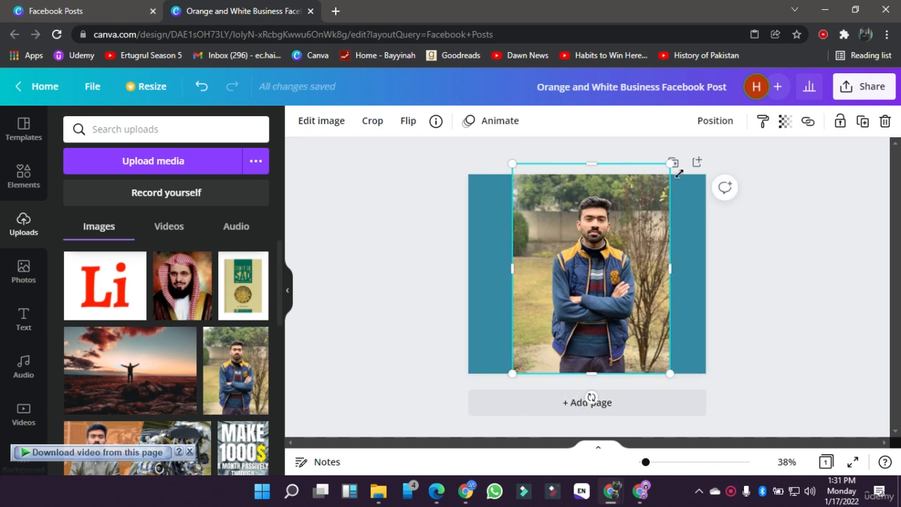
{"action": "left_click_drag", "start_coordinate": [672, 164], "coordinate": [671, 177]}
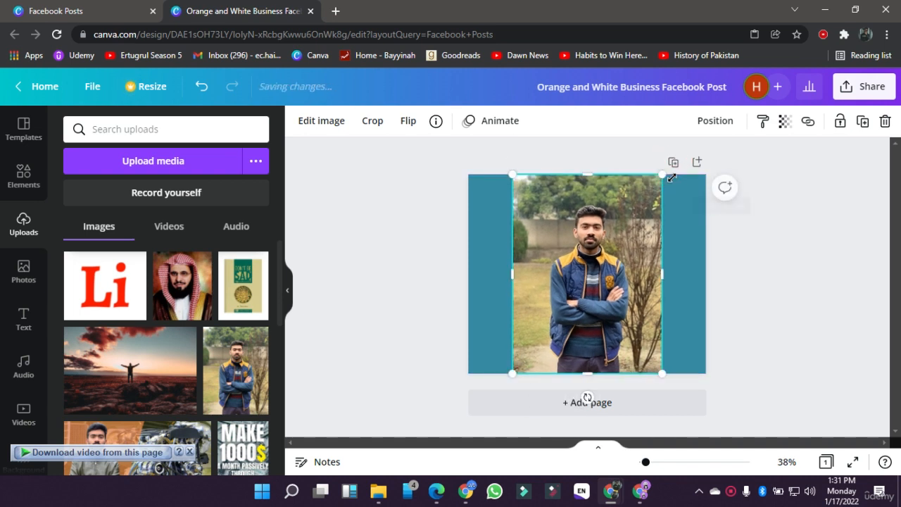
Step: Remove the background of the portrait with Background Remover
{"action": "left_click", "coordinate": [328, 122]}
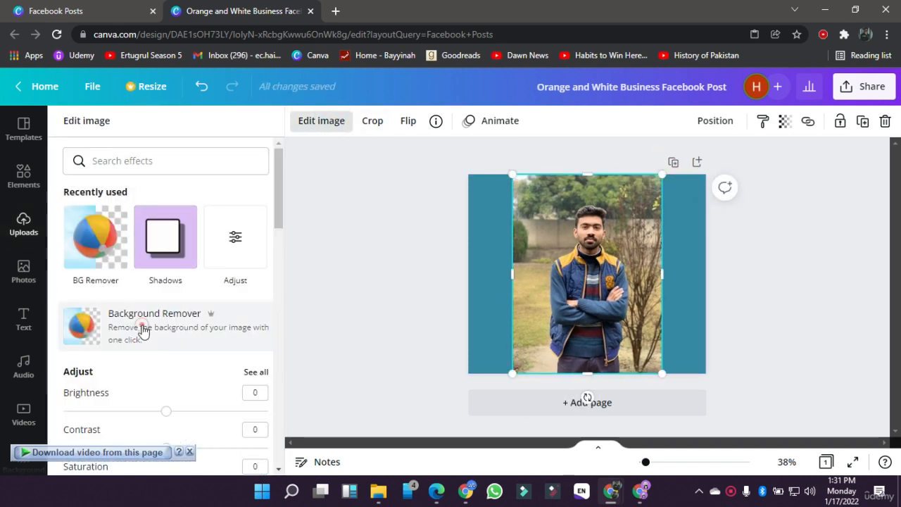
{"action": "left_click", "coordinate": [143, 329]}
{"action": "left_click", "coordinate": [335, 303]}
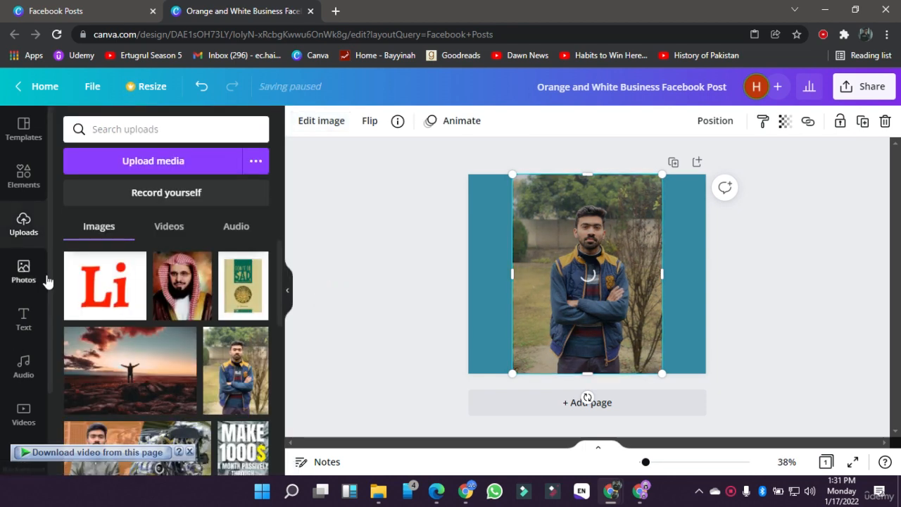
Step: Add the recently used yellow neon SHINE text over the portrait, enlarge it to size 192 and centre it vertically
{"action": "left_click", "coordinate": [24, 323]}
{"action": "left_click", "coordinate": [110, 262]}
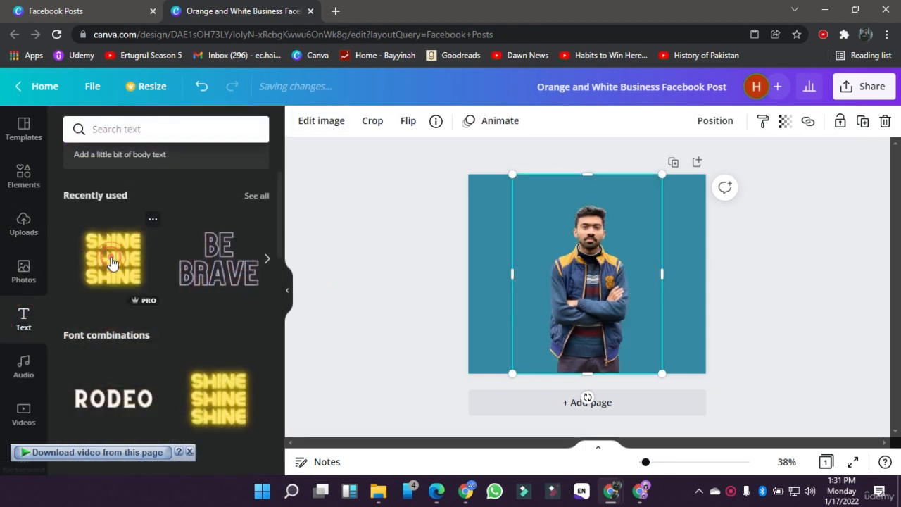
{"action": "left_click", "coordinate": [571, 159]}
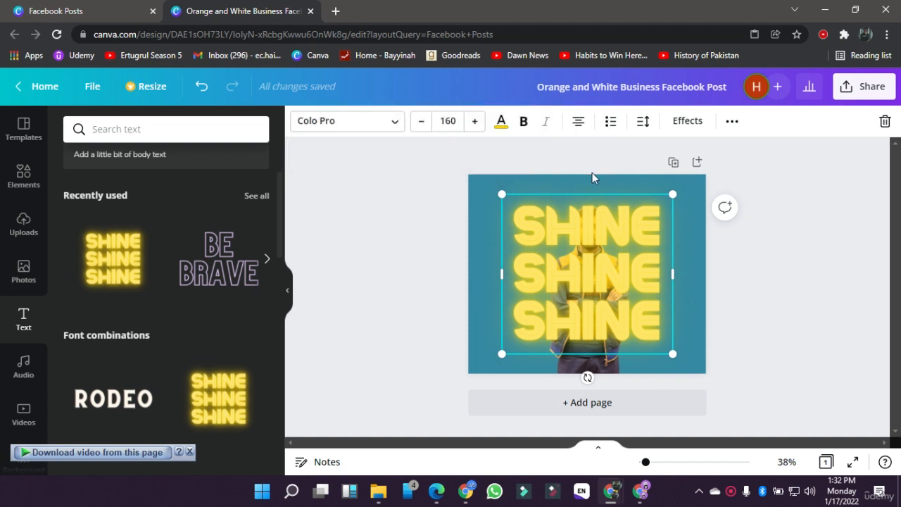
{"action": "left_click_drag", "start_coordinate": [666, 201], "coordinate": [699, 169]}
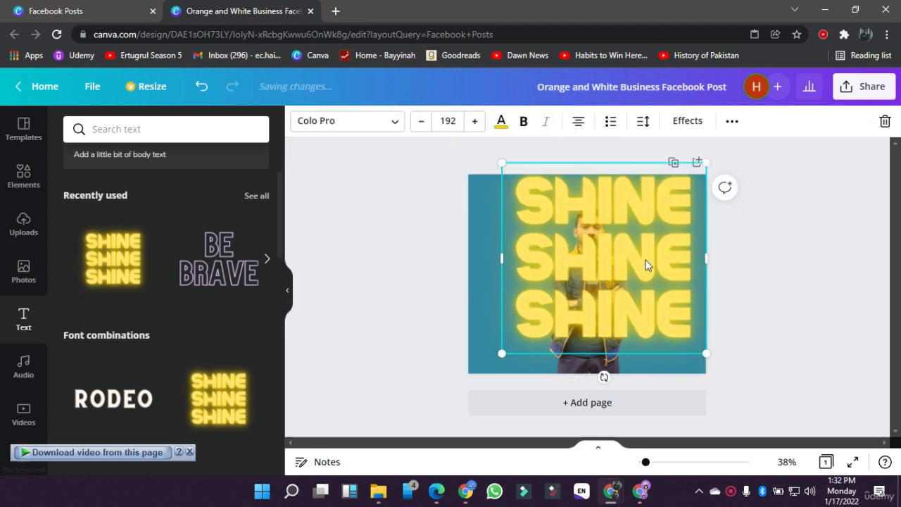
{"action": "left_click_drag", "start_coordinate": [636, 289], "coordinate": [631, 304]}
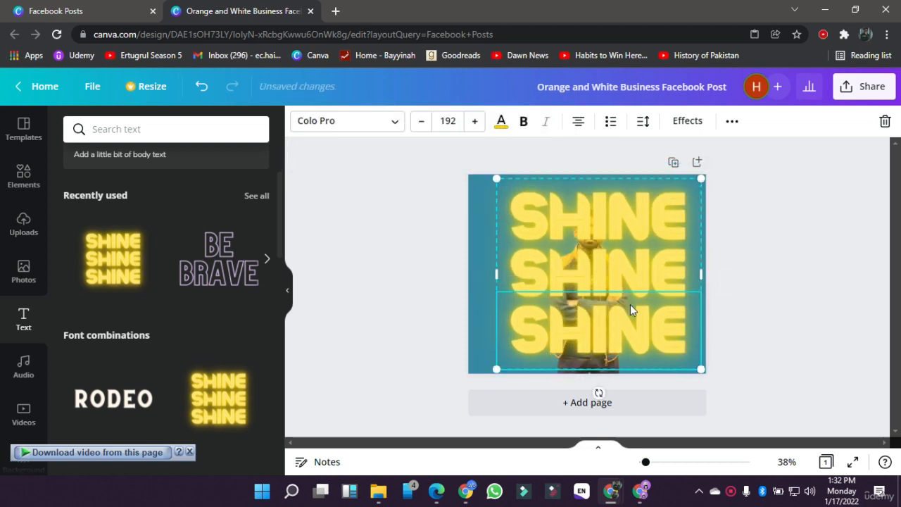
Step: Send the SHINE text backward so that it sits behind the portrait
{"action": "left_click", "coordinate": [731, 121]}
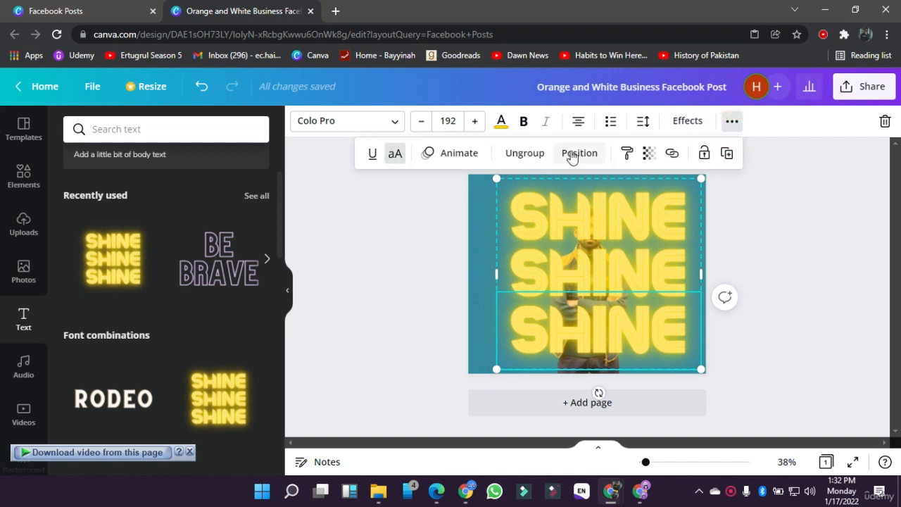
{"action": "left_click", "coordinate": [572, 153]}
{"action": "left_click", "coordinate": [568, 192]}
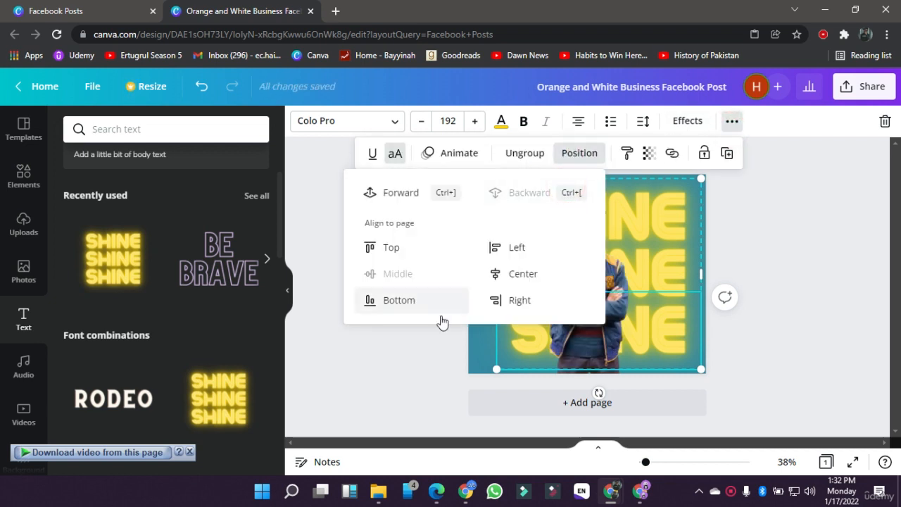
{"action": "left_click", "coordinate": [437, 352]}
{"action": "left_click", "coordinate": [436, 352]}
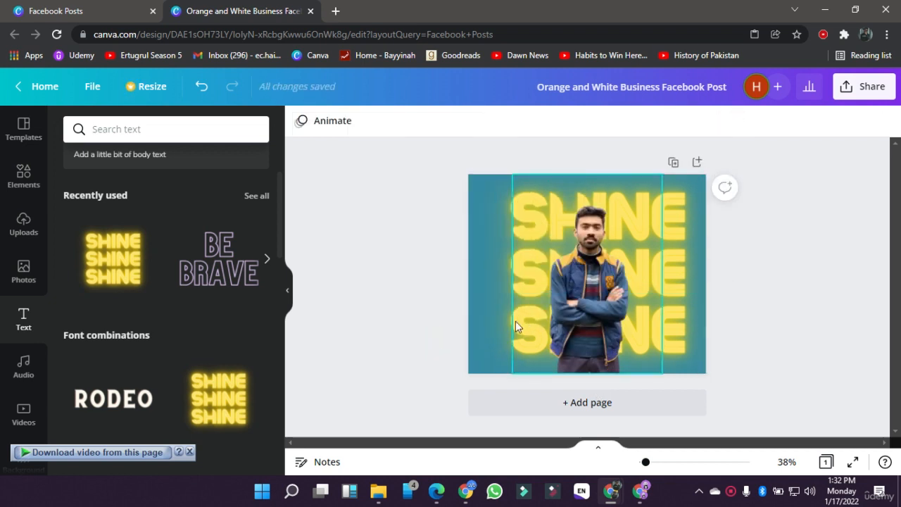
Step: Delete the leftover size 212 SHINE text hanging off the page
{"action": "left_click", "coordinate": [475, 298]}
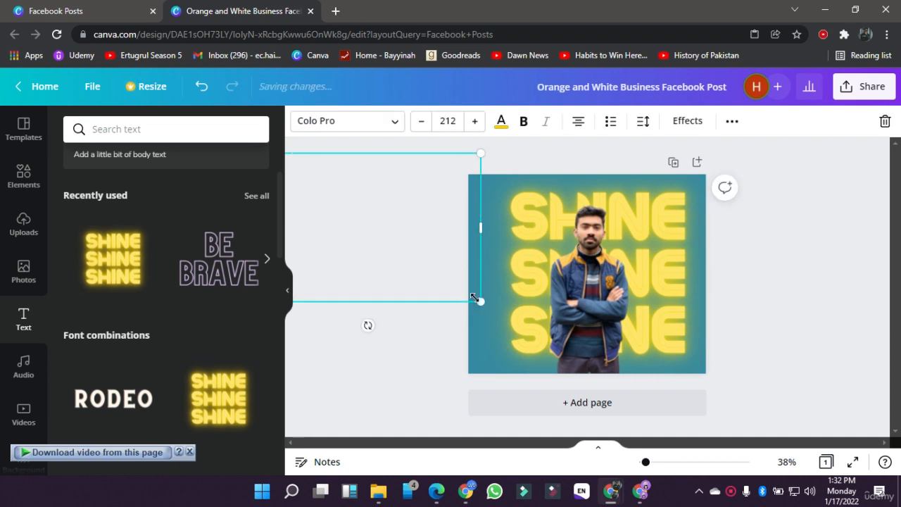
{"action": "key", "text": "Delete"}
Step: Centre the SHINE text on the page, moving the portrait aside and back to the page centre in front of it
{"action": "left_click_drag", "start_coordinate": [454, 224], "coordinate": [494, 281]}
{"action": "left_click", "coordinate": [500, 280]}
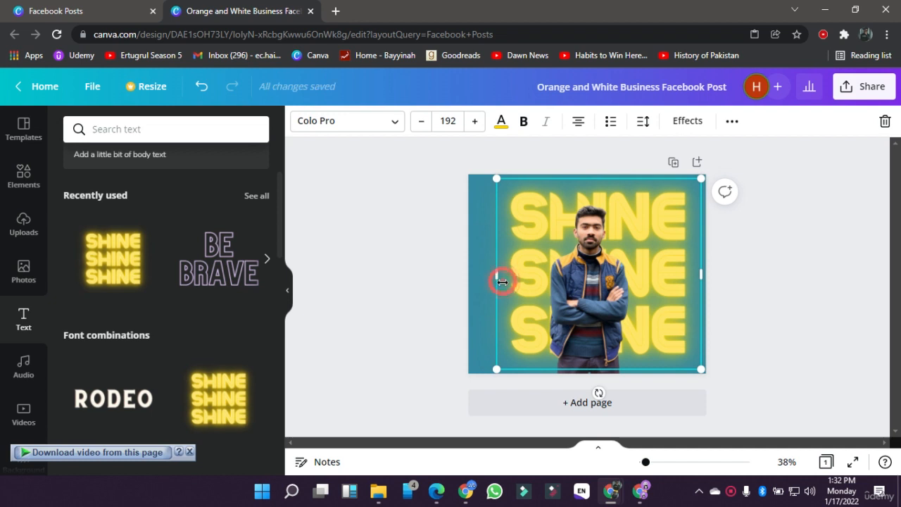
{"action": "mouse_move", "coordinate": [575, 313]}
{"action": "left_mouse_down"}
{"action": "mouse_move", "coordinate": [454, 308]}
{"action": "mouse_move", "coordinate": [581, 300]}
{"action": "left_mouse_up"}
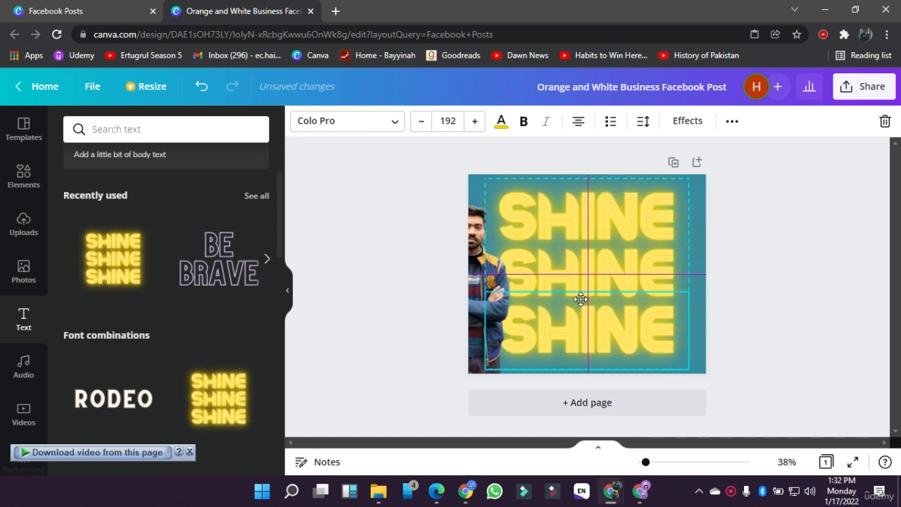
{"action": "left_click", "coordinate": [400, 348]}
{"action": "left_click_drag", "start_coordinate": [481, 341], "coordinate": [598, 337]}
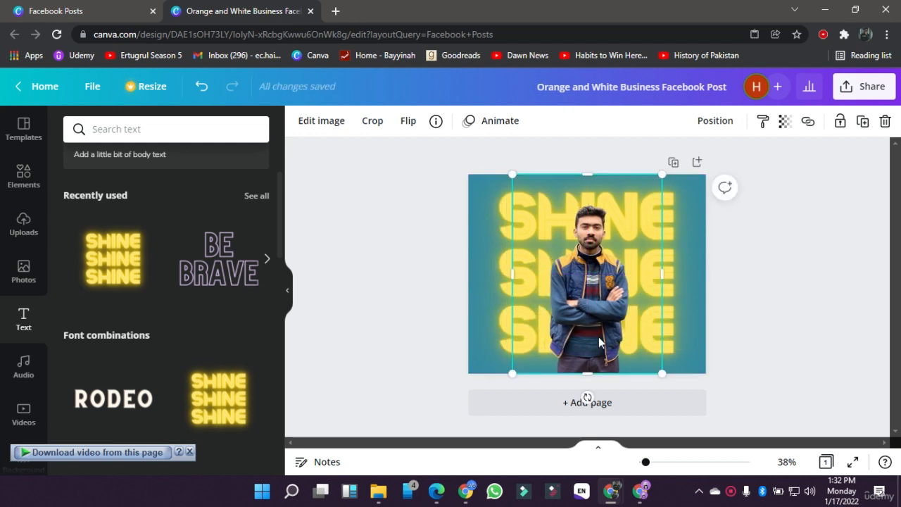
{"action": "left_click", "coordinate": [442, 316]}
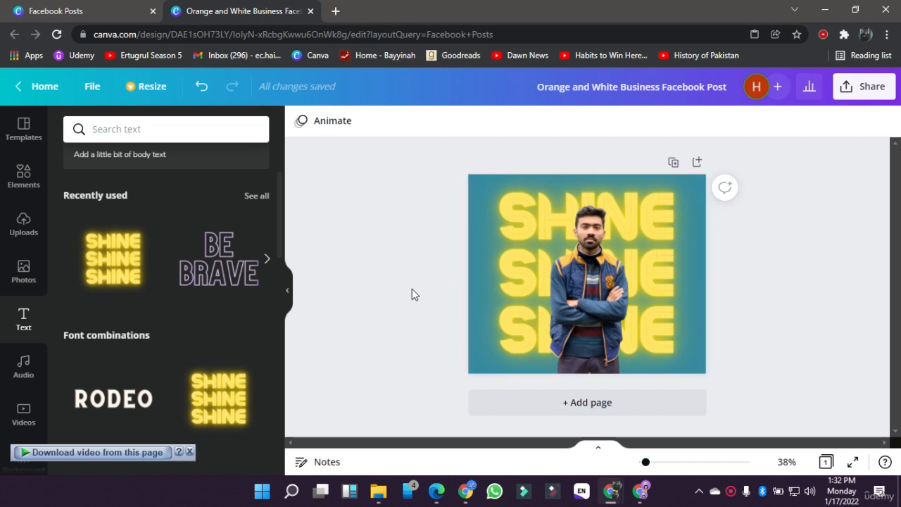
{"action": "left_click", "coordinate": [618, 297]}
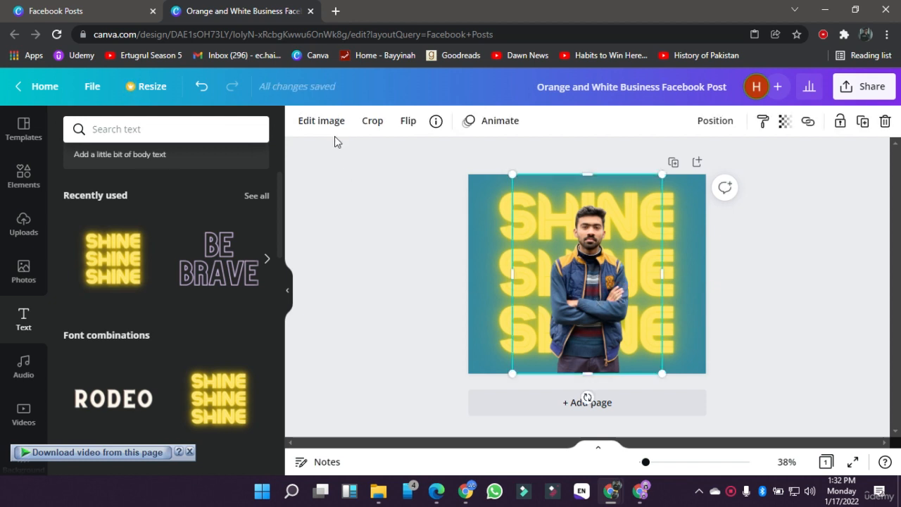
{"action": "left_click", "coordinate": [675, 250]}
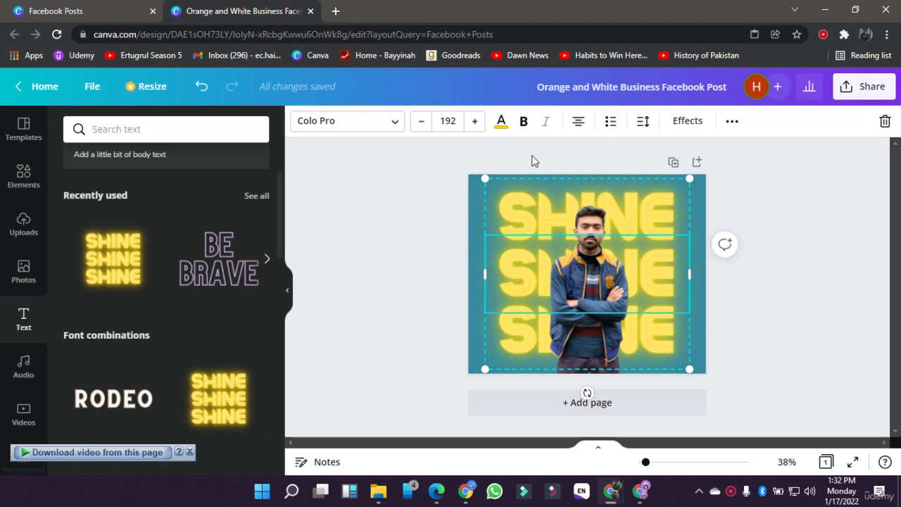
Step: Apply the Block page animation from the Exaggerate group to the whole page
{"action": "left_click", "coordinate": [340, 214]}
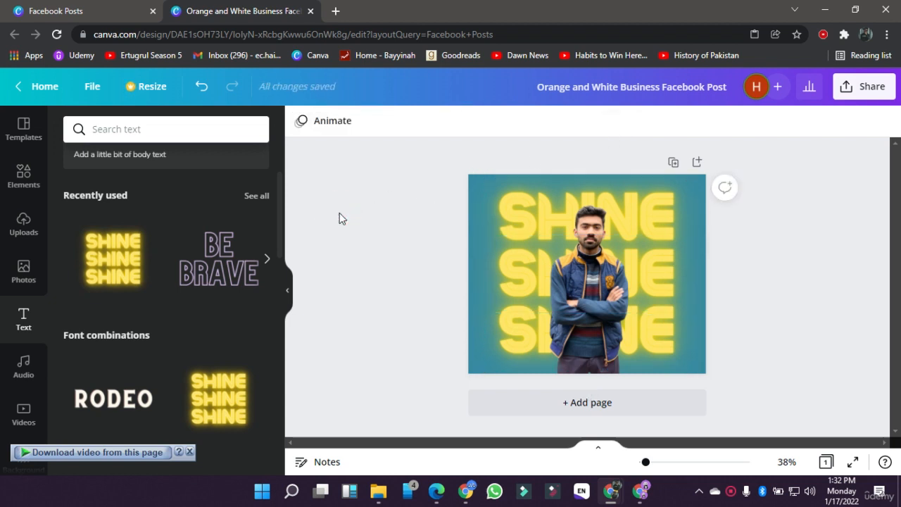
{"action": "left_click", "coordinate": [332, 124]}
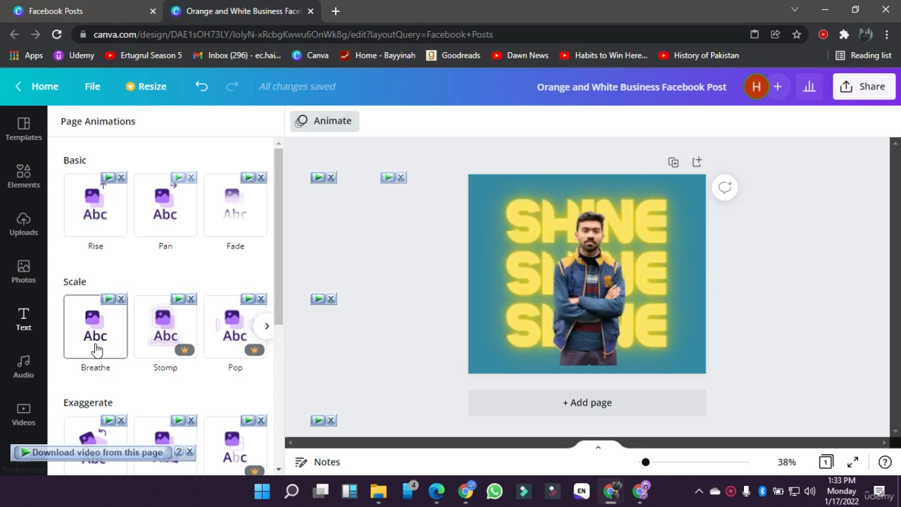
{"action": "scroll", "coordinate": [97, 349], "scroll_direction": "down", "scroll_amount": 1}
{"action": "scroll", "coordinate": [95, 347], "scroll_direction": "down", "scroll_amount": 3}
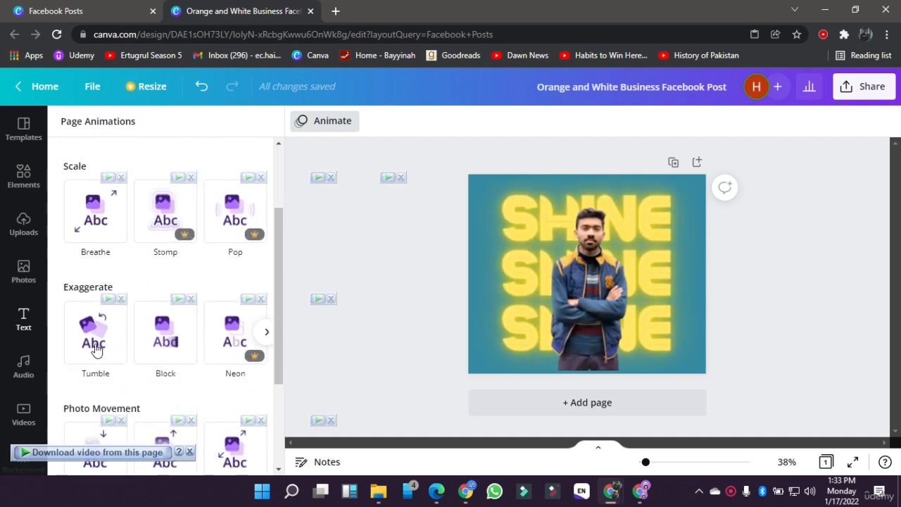
{"action": "left_click", "coordinate": [156, 350]}
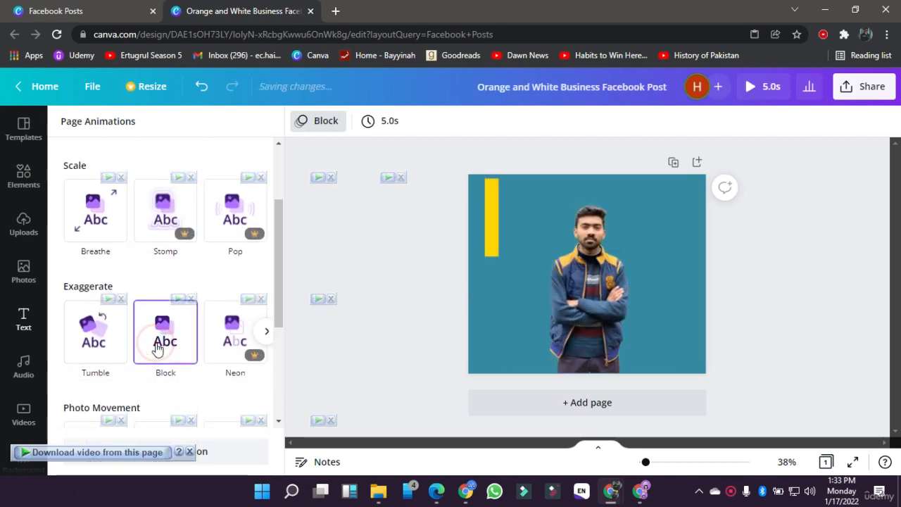
{"action": "left_click", "coordinate": [350, 344]}
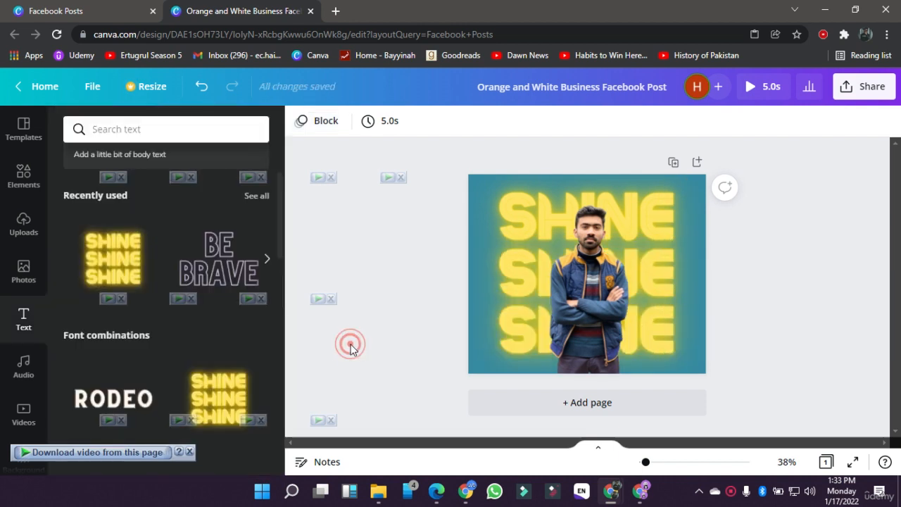
Step: Set the page timing to 3 seconds and play the animated post in the preview
{"action": "left_click", "coordinate": [386, 124]}
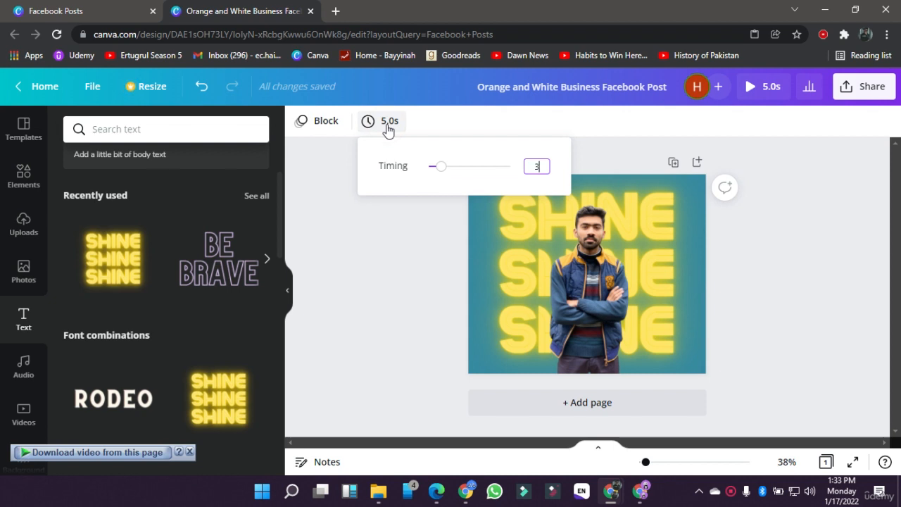
{"action": "left_click", "coordinate": [413, 251]}
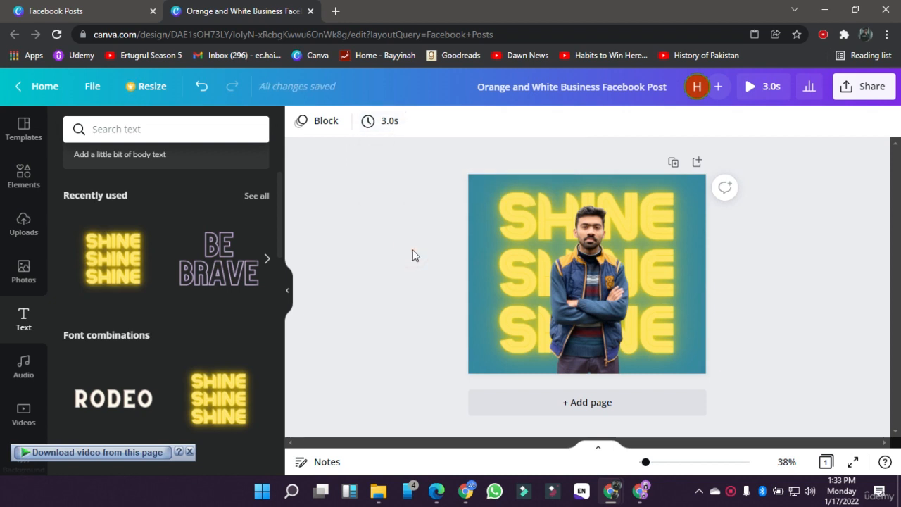
{"action": "left_click", "coordinate": [750, 92]}
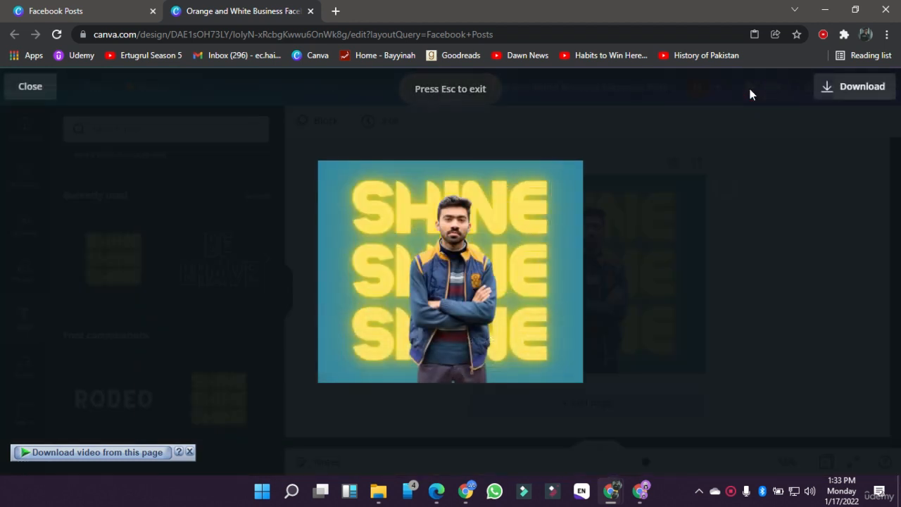
{"action": "left_click", "coordinate": [341, 340]}
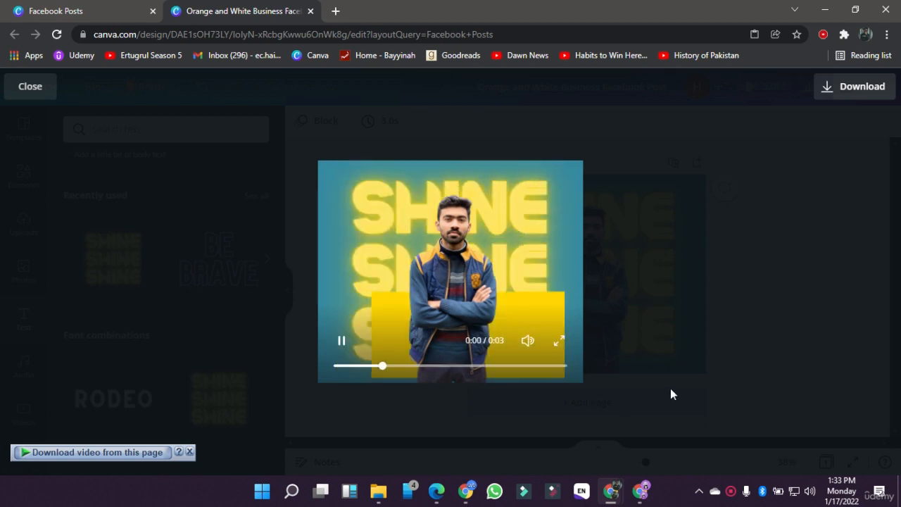
{"action": "left_click", "coordinate": [708, 362]}
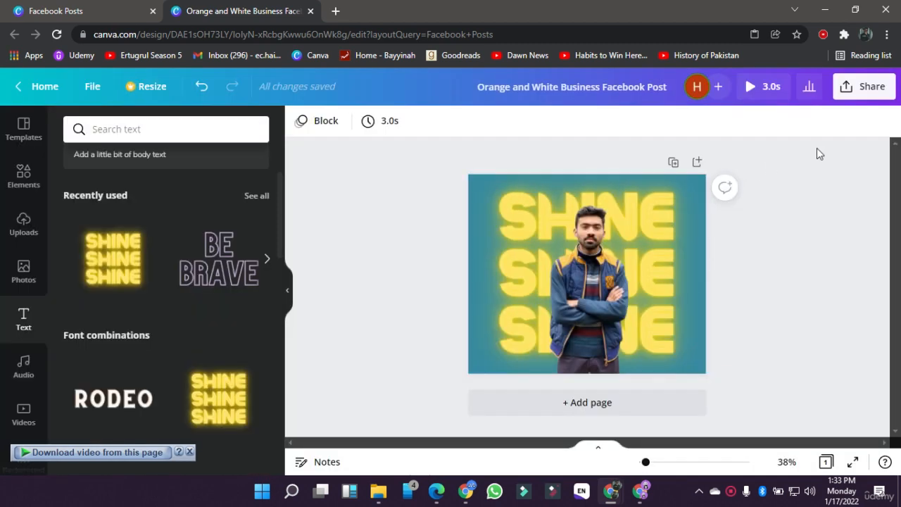
Step: Download the animated post as an MP4 Video
{"action": "left_click", "coordinate": [846, 87]}
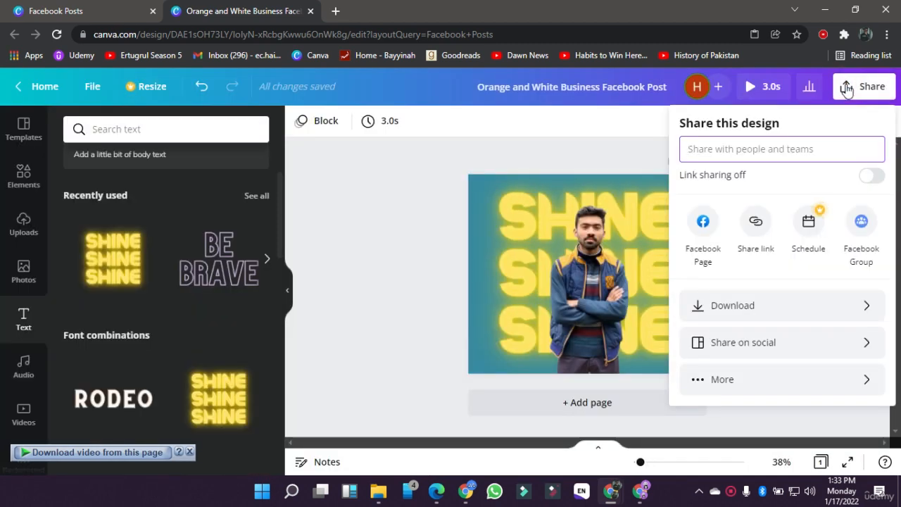
{"action": "left_click", "coordinate": [718, 306]}
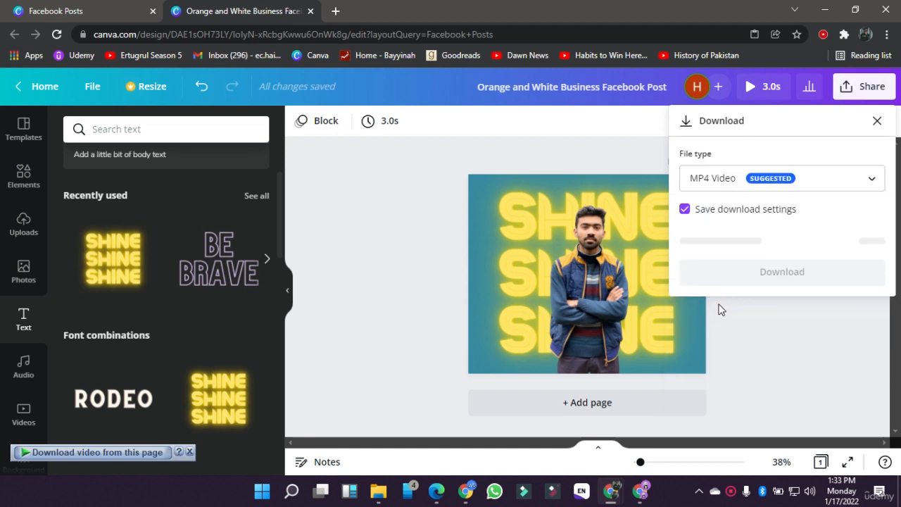
{"action": "left_click", "coordinate": [736, 183]}
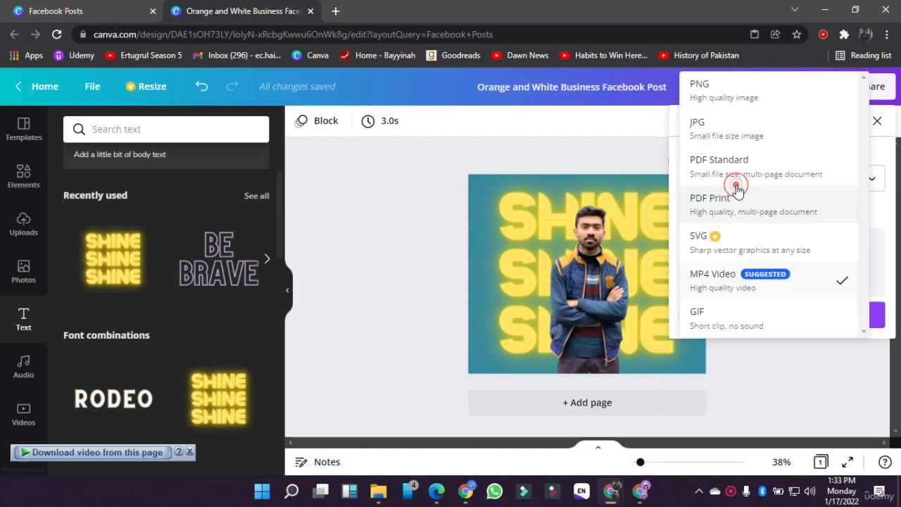
{"action": "left_click", "coordinate": [725, 276]}
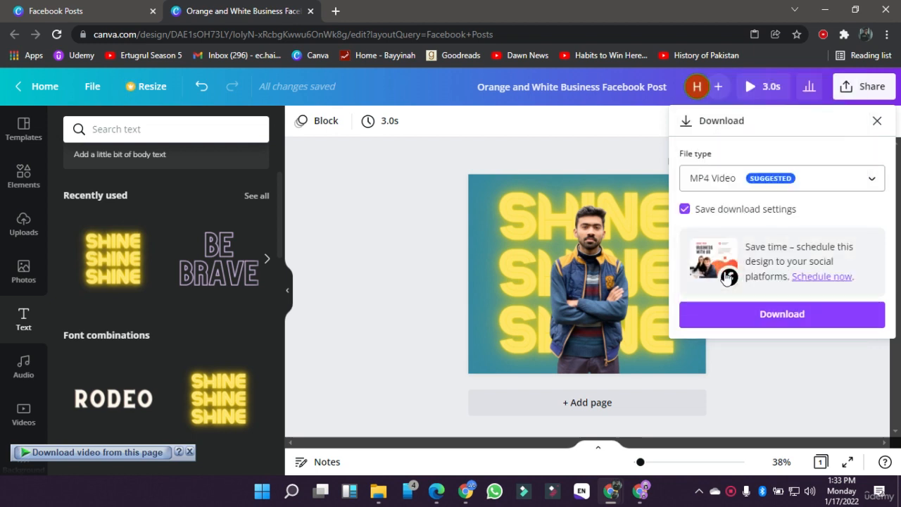
{"action": "left_click", "coordinate": [726, 320]}
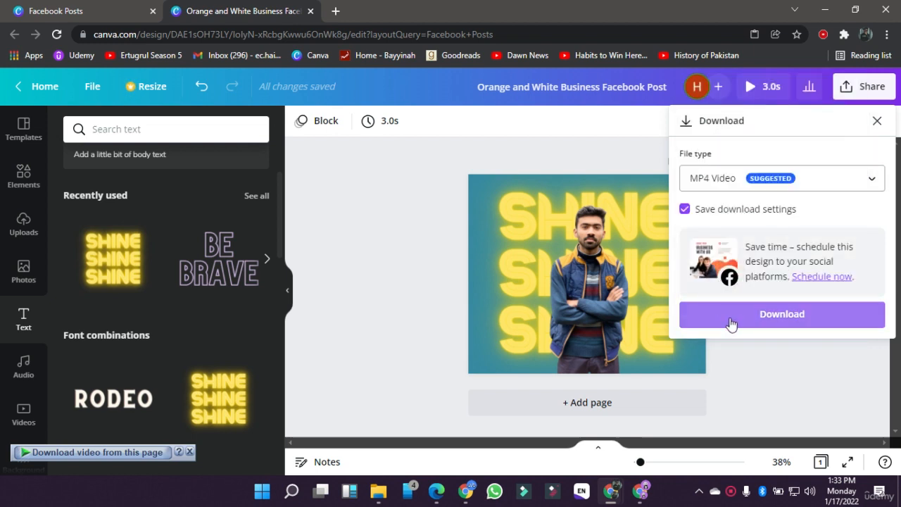
{"action": "left_click", "coordinate": [731, 321]}
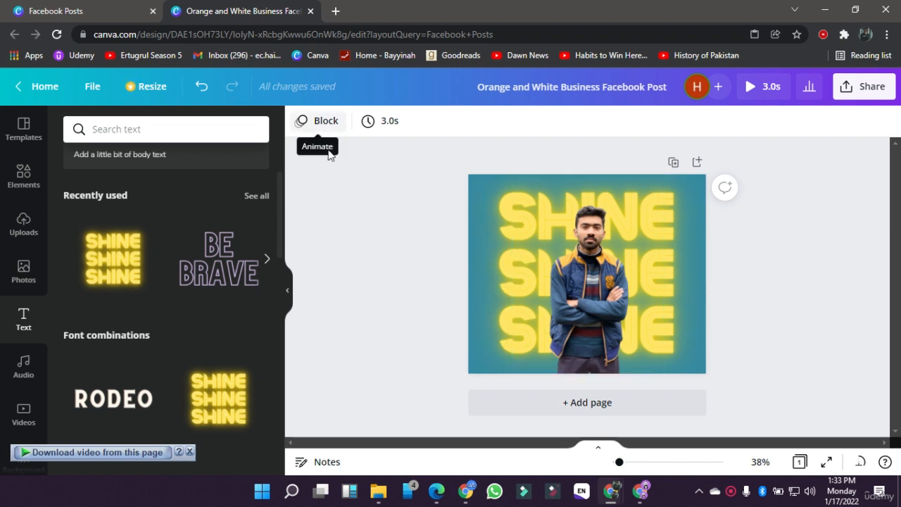
{"action": "left_click", "coordinate": [344, 182]}
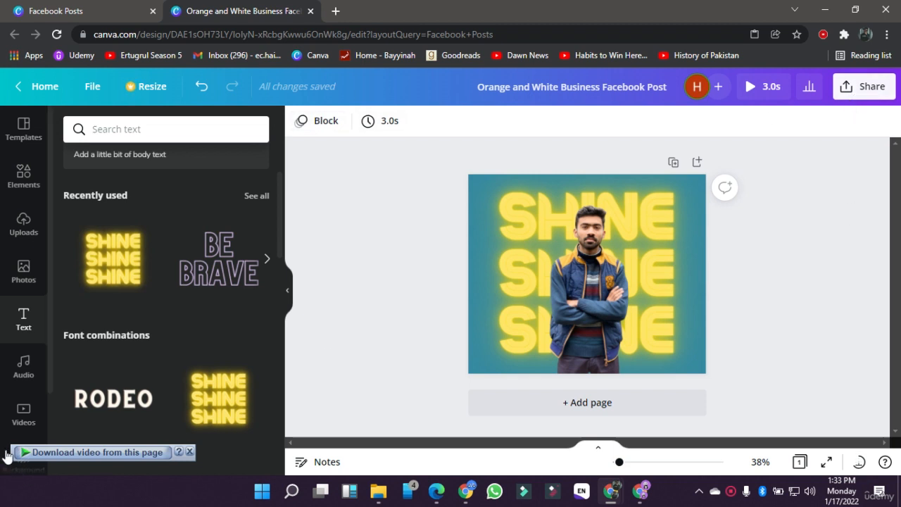
Step: Add the Pop track Fear Being Unfelt from the audio library to the design
{"action": "left_click", "coordinate": [11, 386]}
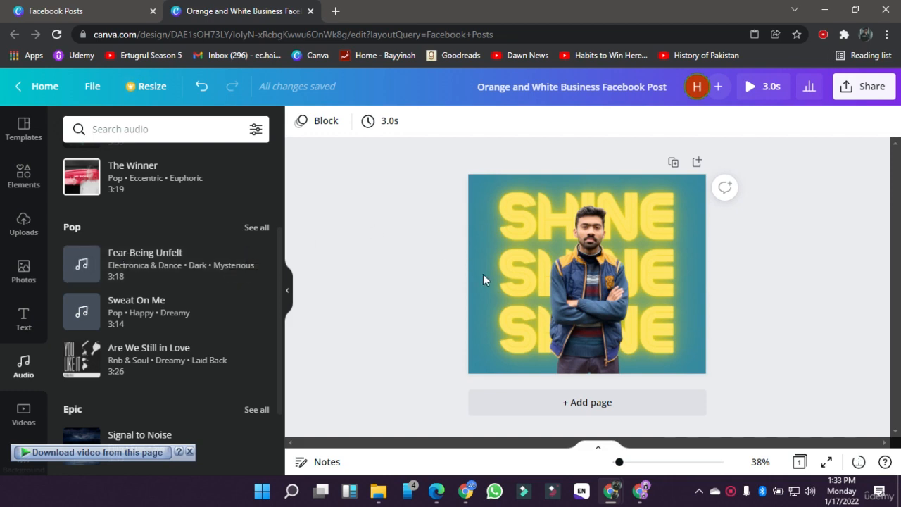
{"action": "left_click", "coordinate": [172, 262]}
{"action": "scroll", "coordinate": [176, 274], "scroll_direction": "up", "scroll_amount": 1}
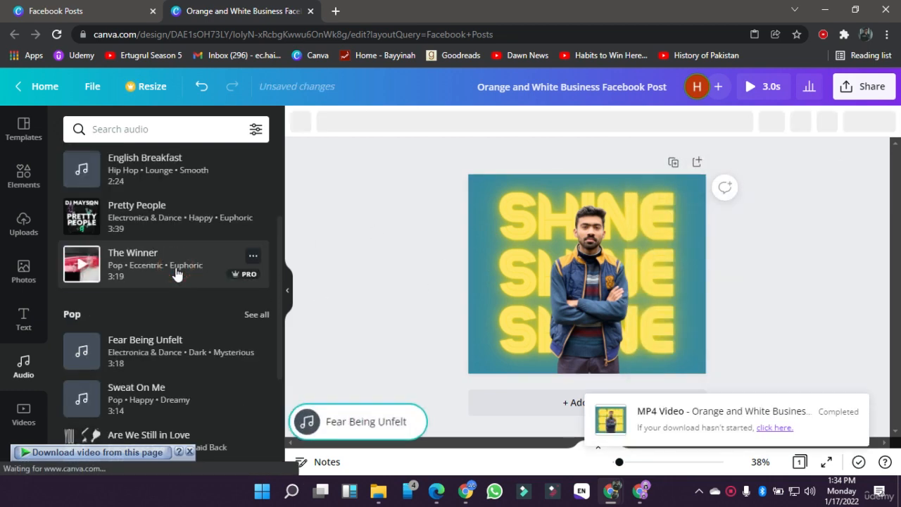
{"action": "left_click", "coordinate": [543, 304]}
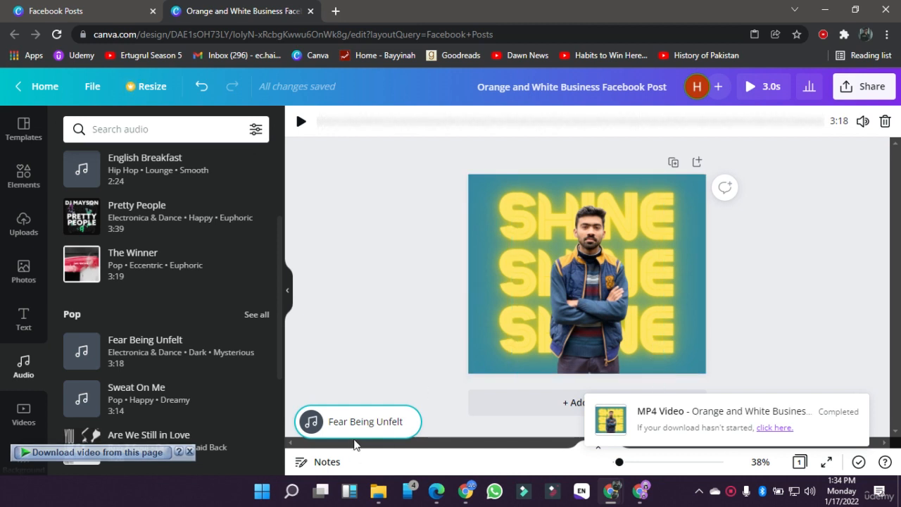
{"action": "left_click", "coordinate": [396, 203]}
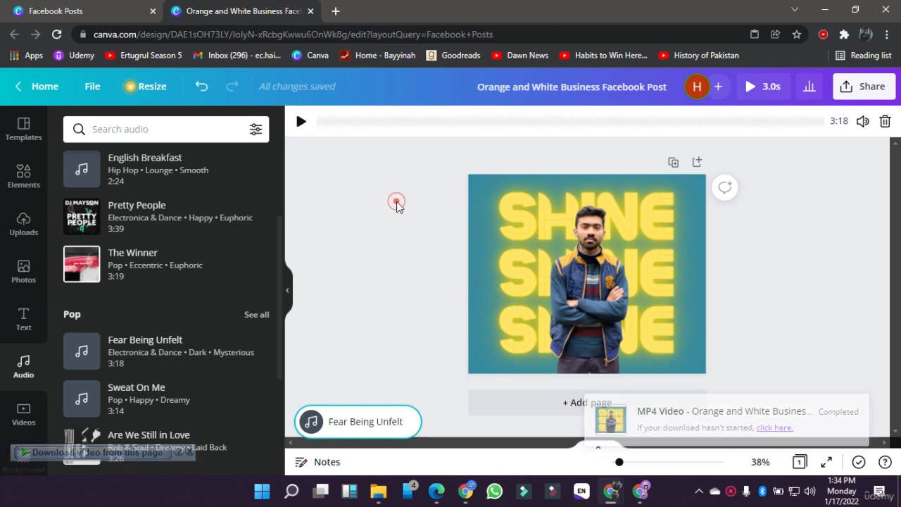
Step: Play the preview of the animated post with its background music, and return to the editor
{"action": "left_click", "coordinate": [751, 86]}
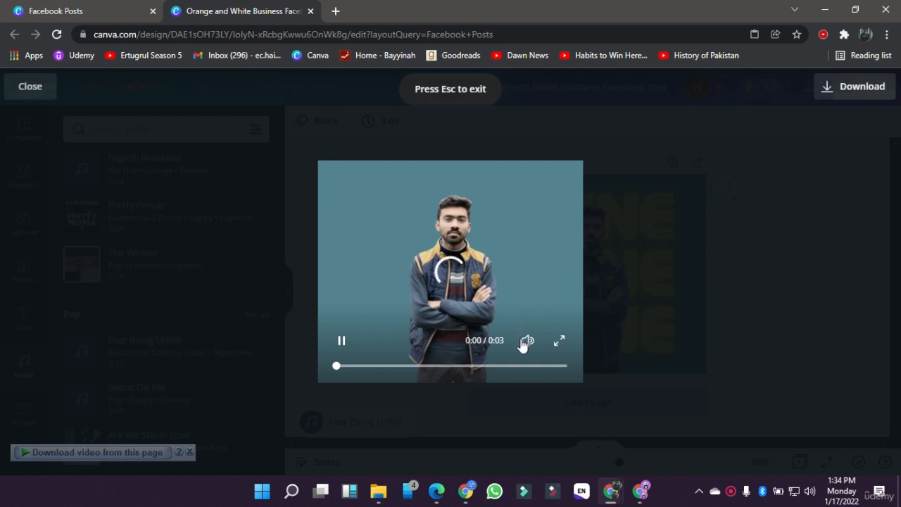
{"action": "mouse_move", "coordinate": [526, 343]}
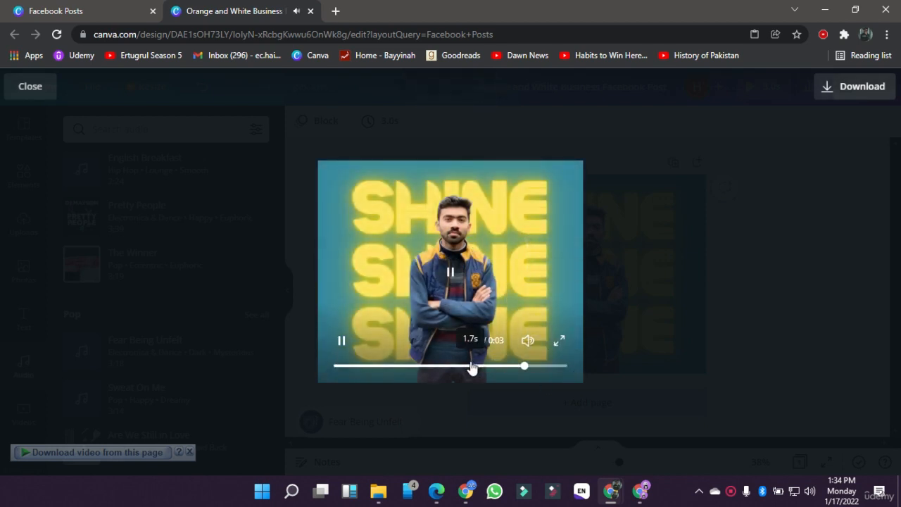
{"action": "left_click", "coordinate": [638, 355]}
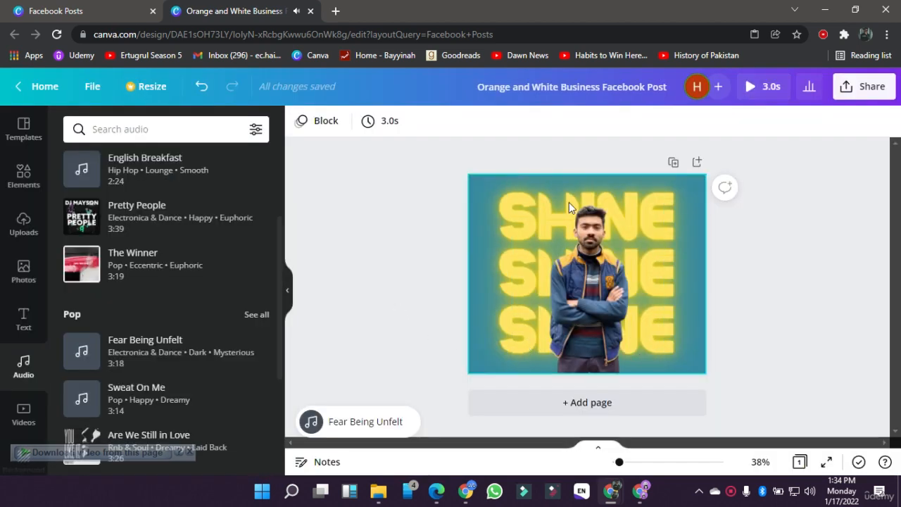
{"action": "left_click", "coordinate": [440, 293]}
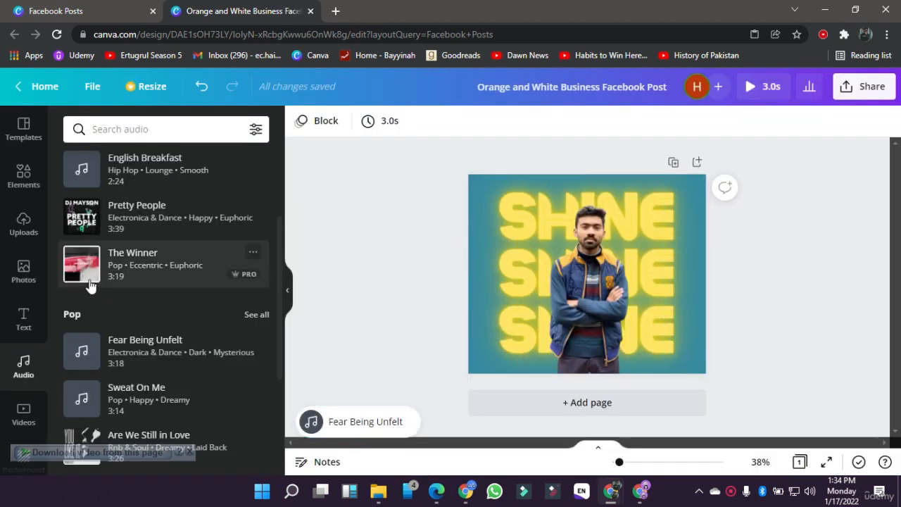
Step: Look through the uploaded audio, video and image files
{"action": "left_click", "coordinate": [24, 219]}
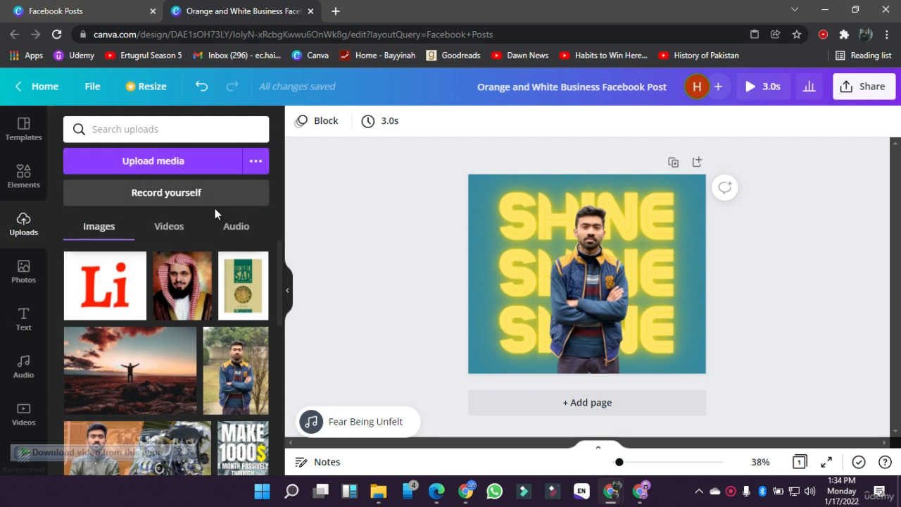
{"action": "left_click", "coordinate": [227, 226]}
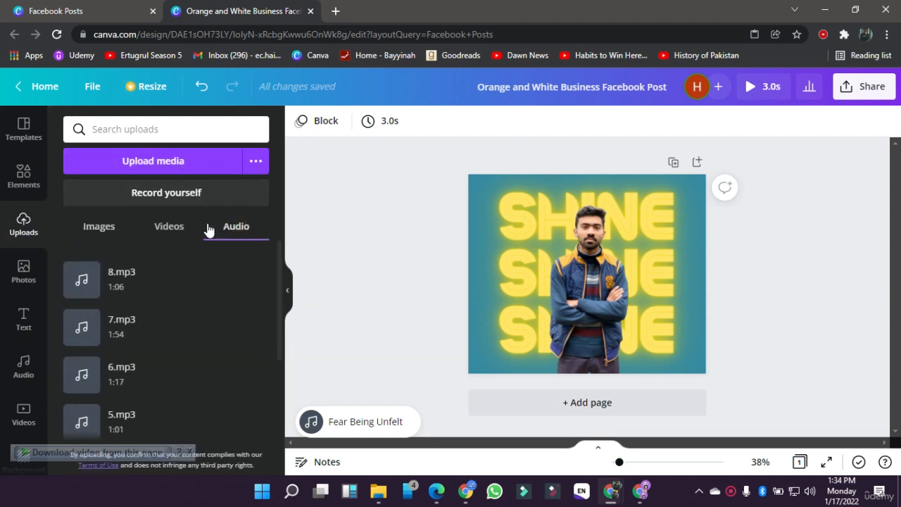
{"action": "left_click", "coordinate": [178, 226]}
{"action": "left_click", "coordinate": [125, 235]}
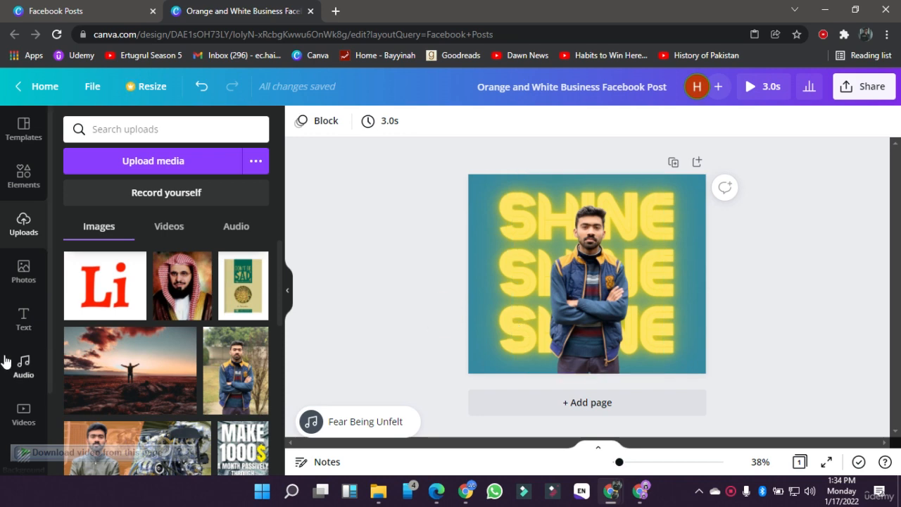
Step: Review the Templates, Elements, Uploads, Photos, Text, Audio and Videos libraries one after another
{"action": "left_click", "coordinate": [24, 175]}
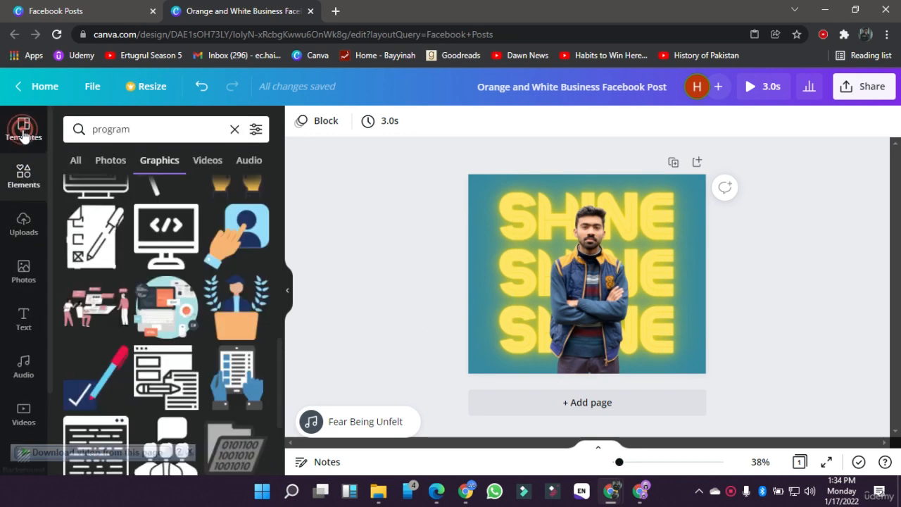
{"action": "left_click", "coordinate": [23, 132]}
{"action": "left_click", "coordinate": [27, 177]}
{"action": "left_click", "coordinate": [29, 229]}
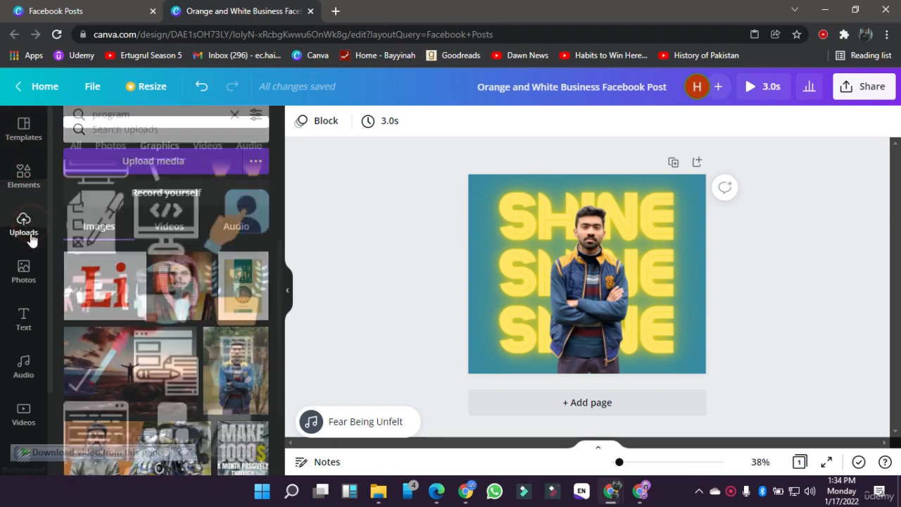
{"action": "left_click", "coordinate": [27, 273]}
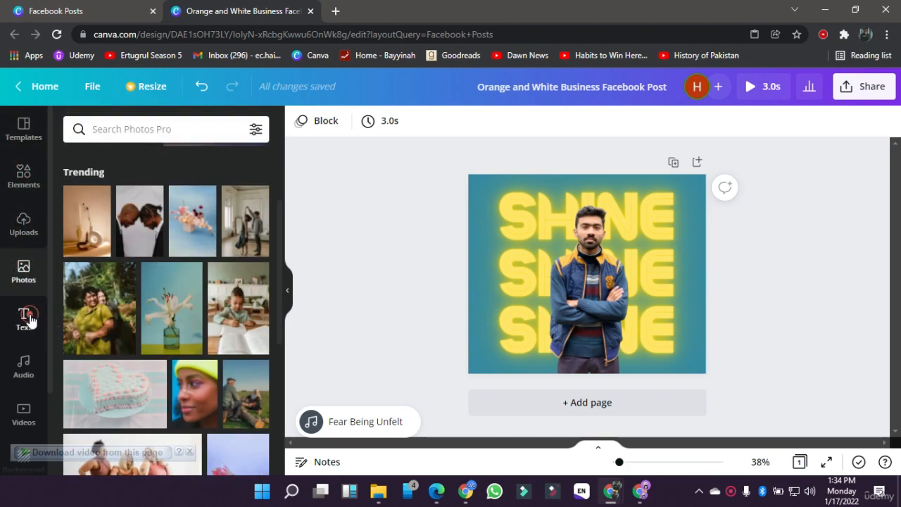
{"action": "left_click", "coordinate": [30, 321]}
{"action": "left_click", "coordinate": [24, 372]}
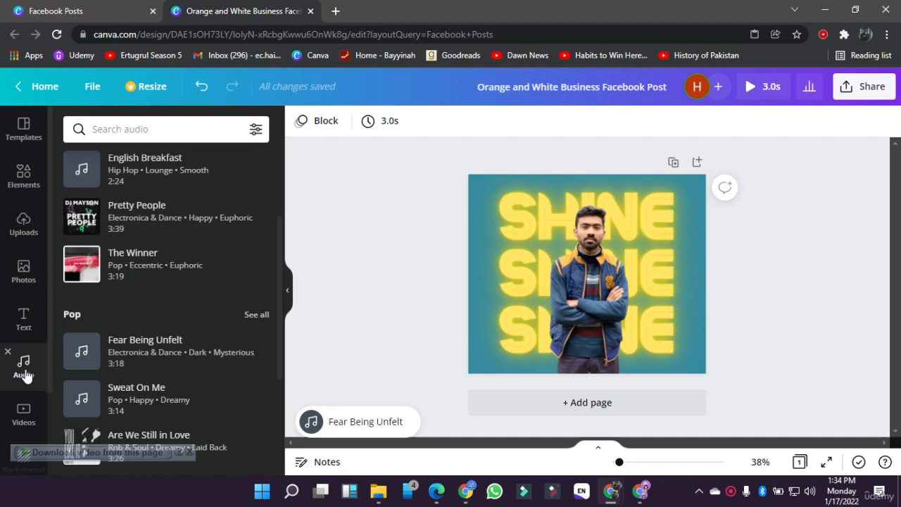
{"action": "left_click", "coordinate": [24, 406]}
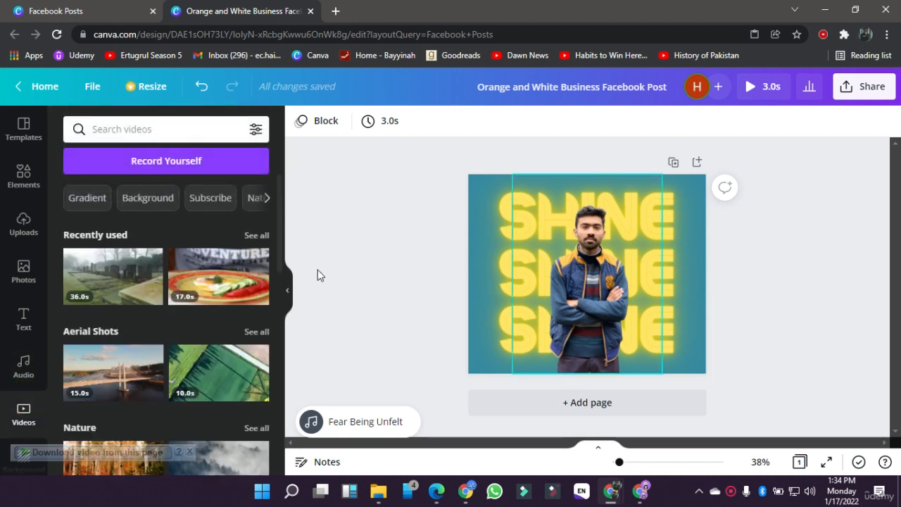
Step: Add the recently used foggy cemetery video to the post, shrink it and move it over the lower part of the portrait
{"action": "left_click", "coordinate": [123, 276]}
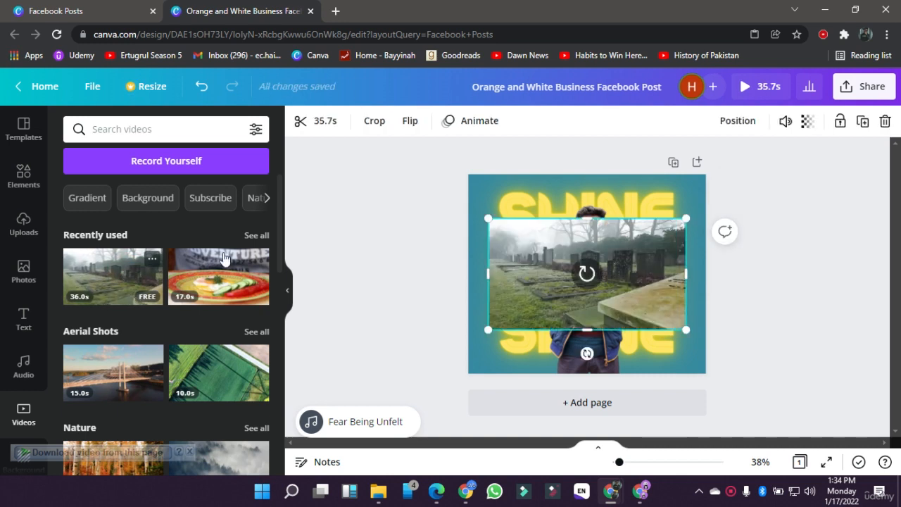
{"action": "left_click_drag", "start_coordinate": [488, 219], "coordinate": [569, 265]}
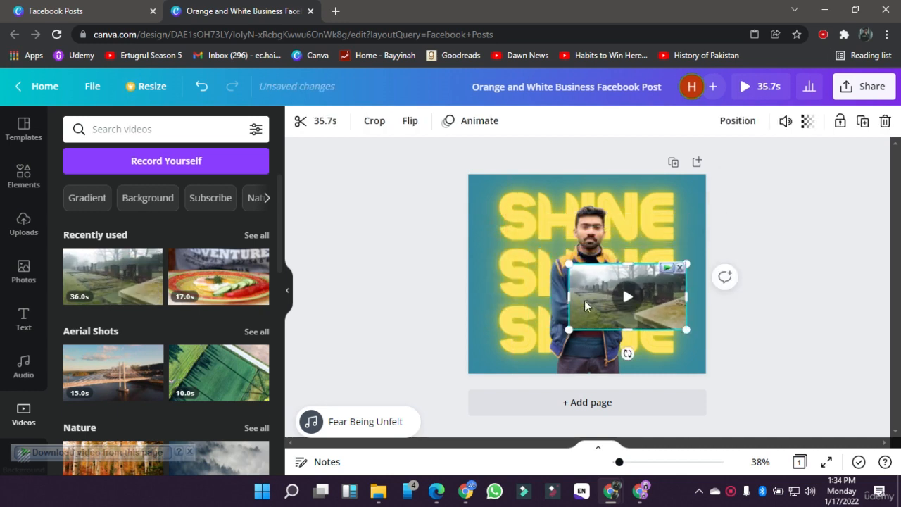
{"action": "left_click_drag", "start_coordinate": [637, 304], "coordinate": [598, 328]}
{"action": "left_click", "coordinate": [781, 356]}
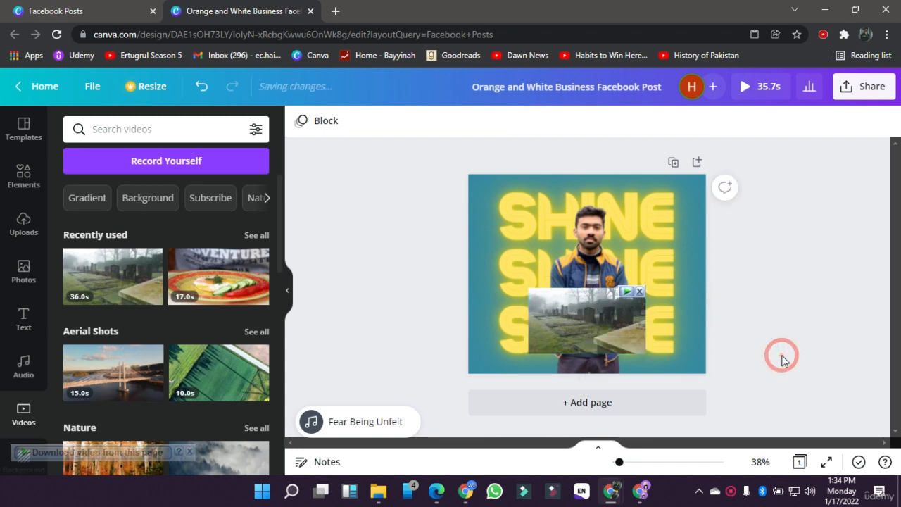
Step: Delete the foggy cemetery video from the post
{"action": "left_click", "coordinate": [607, 340]}
{"action": "left_click", "coordinate": [486, 283]}
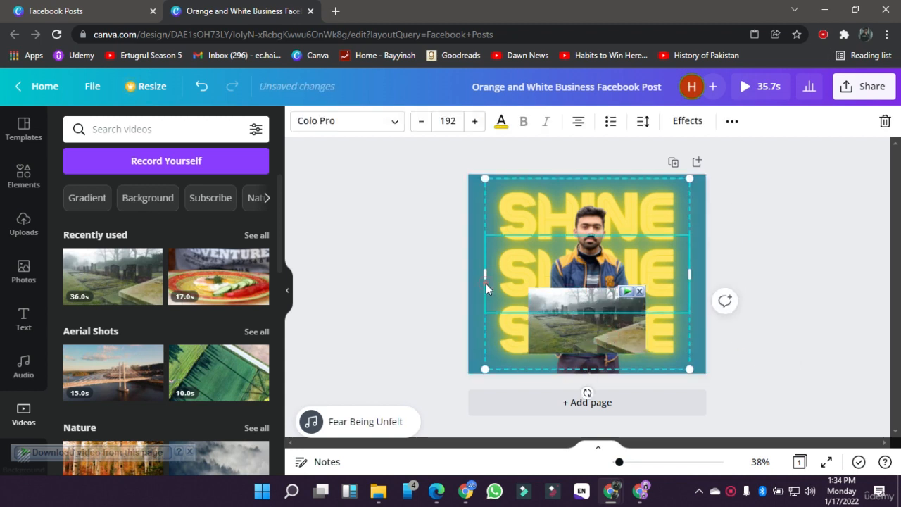
{"action": "left_click", "coordinate": [419, 285]}
{"action": "left_click", "coordinate": [570, 333]}
{"action": "key", "text": "Delete"}
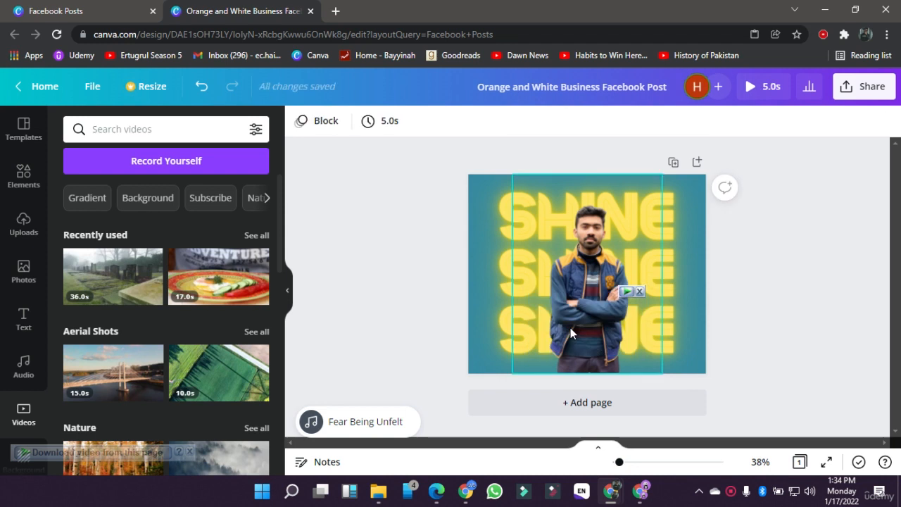
Step: Look over the remaining content libraries and close the Facebook post design
{"action": "scroll", "coordinate": [14, 338], "scroll_direction": "down", "scroll_amount": 2}
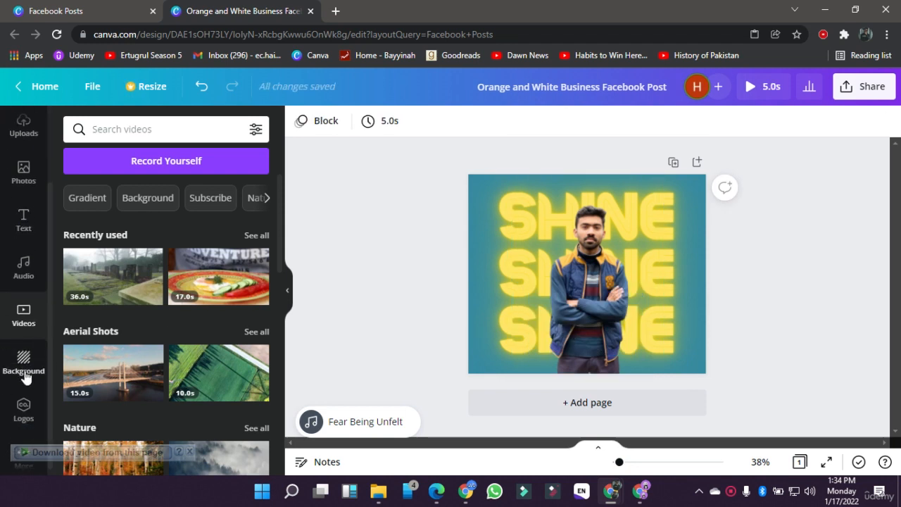
{"action": "scroll", "coordinate": [27, 321], "scroll_direction": "down", "scroll_amount": 1}
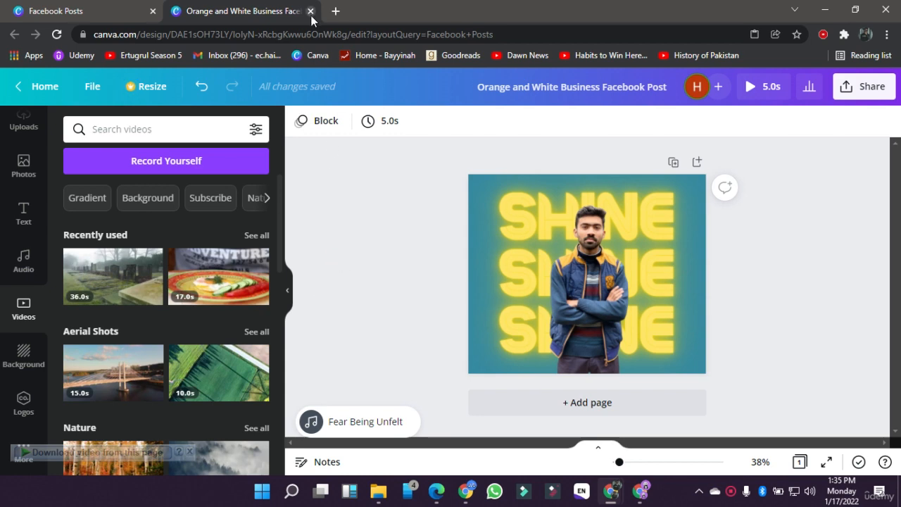
{"action": "left_click", "coordinate": [310, 12]}
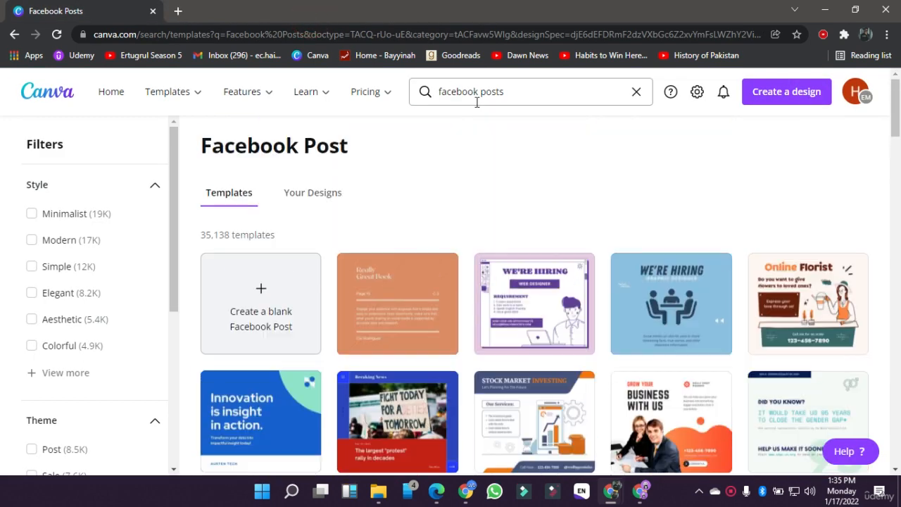
Step: Search the templates for video and create a blank Video design
{"action": "left_click", "coordinate": [476, 102]}
{"action": "key", "text": "ctrl+a"}
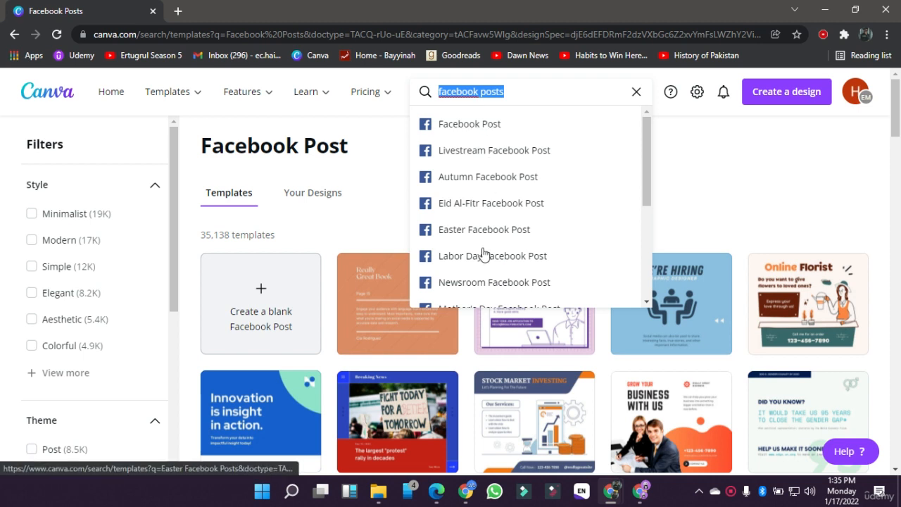
{"action": "type", "text": "vide"}
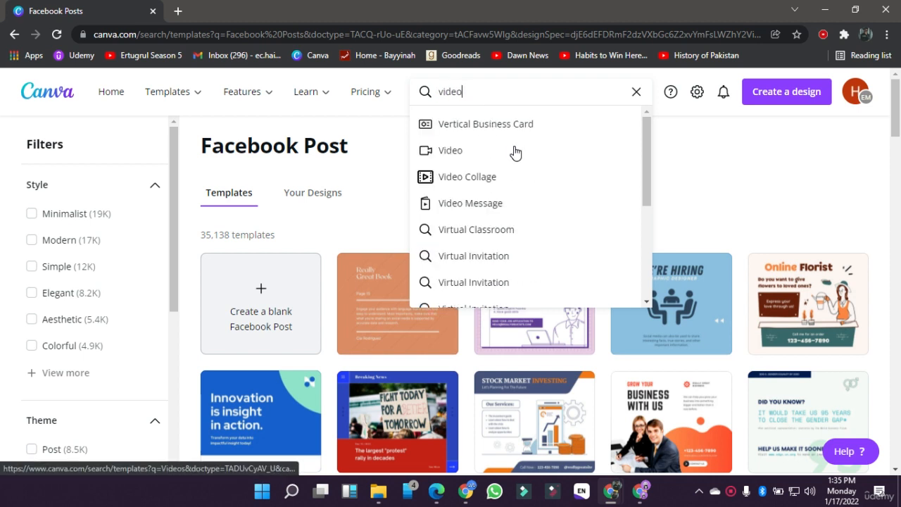
{"action": "type", "text": "o"}
{"action": "left_click", "coordinate": [441, 125]}
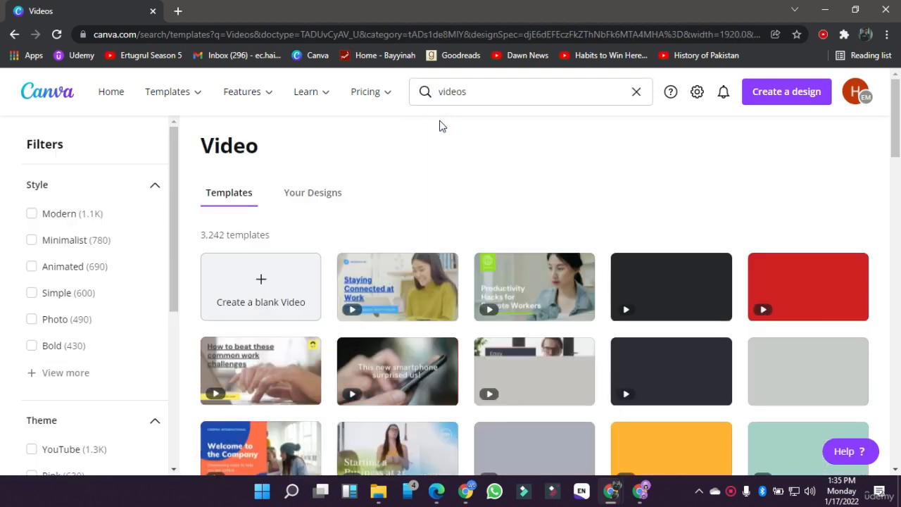
{"action": "left_click", "coordinate": [281, 268]}
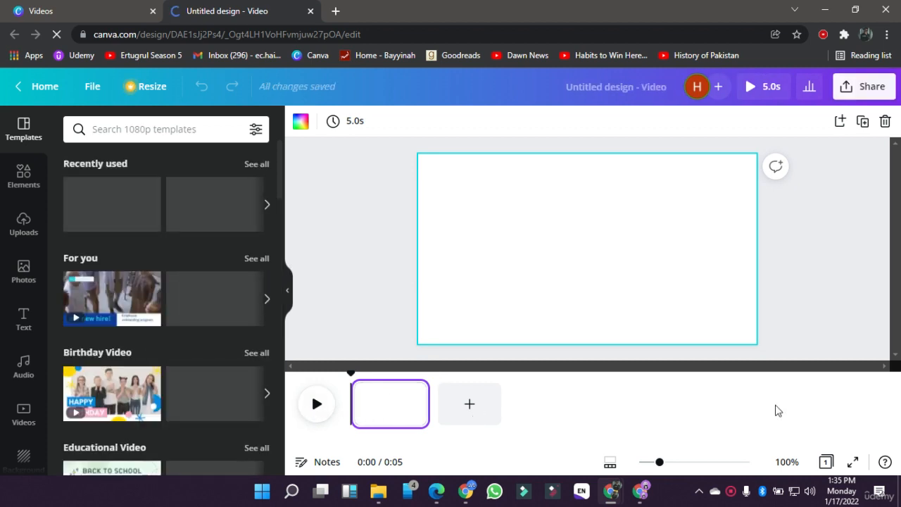
Step: Add a second page to the video, open the video library and dismiss the Internet Download Manager registration window
{"action": "left_click", "coordinate": [459, 405]}
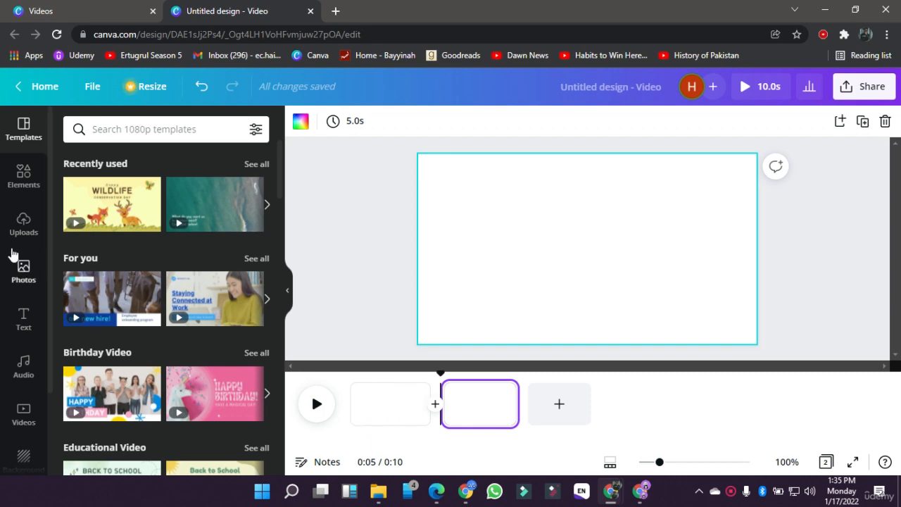
{"action": "left_click", "coordinate": [23, 421]}
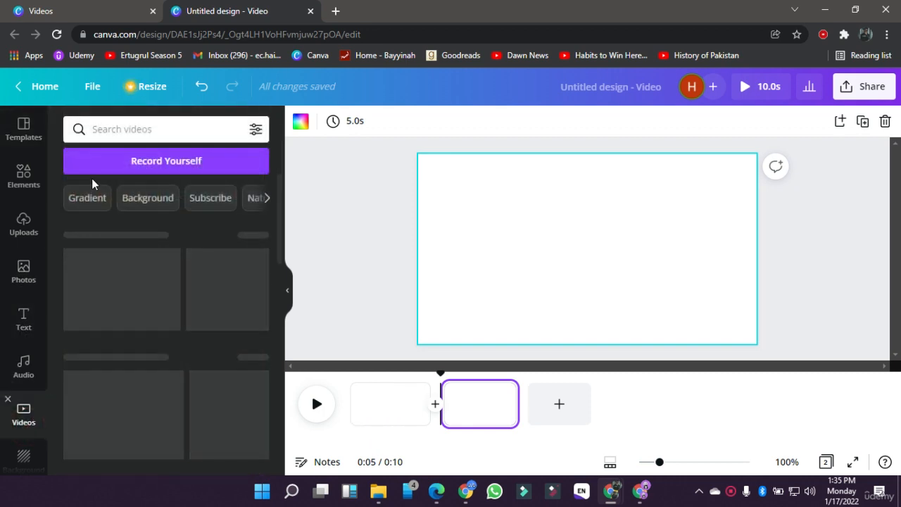
{"action": "left_click", "coordinate": [531, 283]}
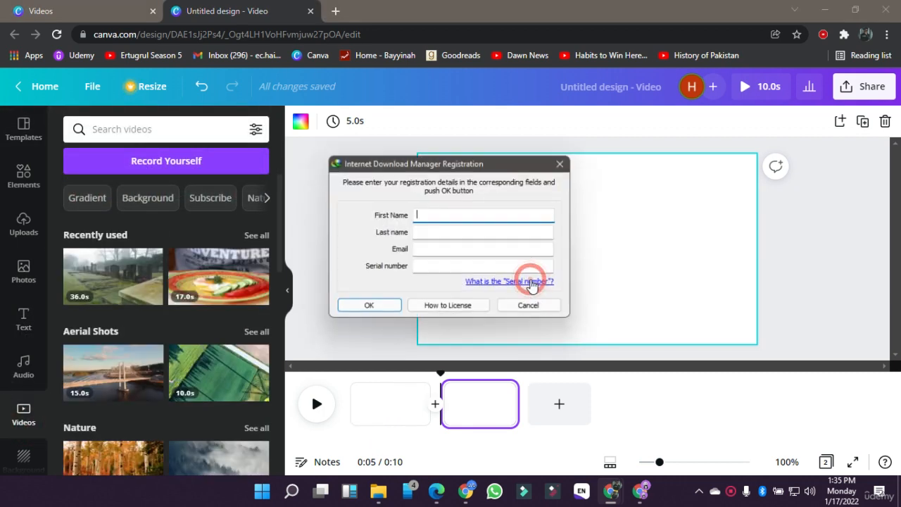
{"action": "left_click", "coordinate": [553, 309]}
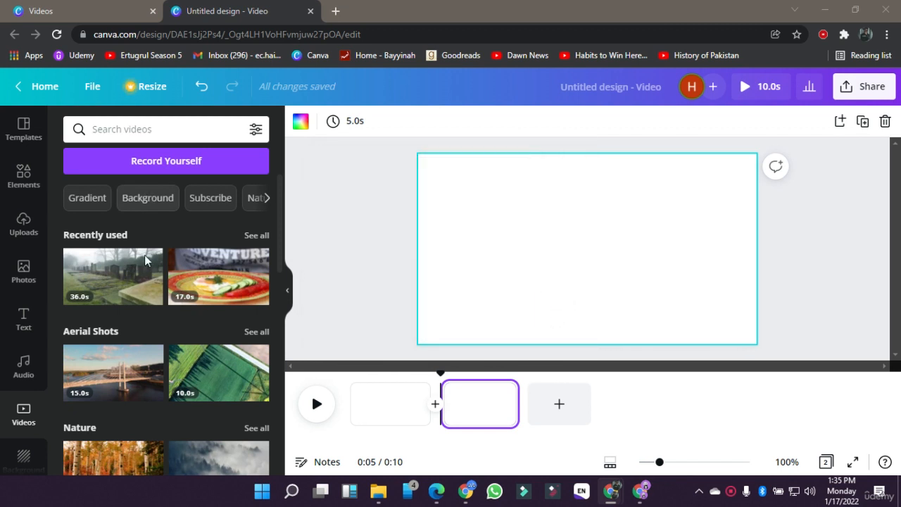
Step: Search the video library for gym and fill the second page with the 14-second dumbbell clip with the orange wall
{"action": "left_click", "coordinate": [132, 134]}
{"action": "type", "text": "gym"}
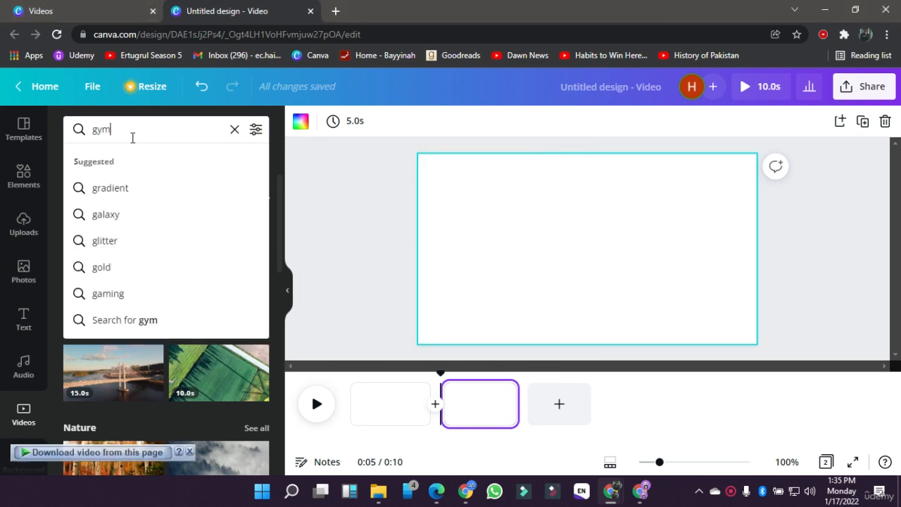
{"action": "key", "text": "Return"}
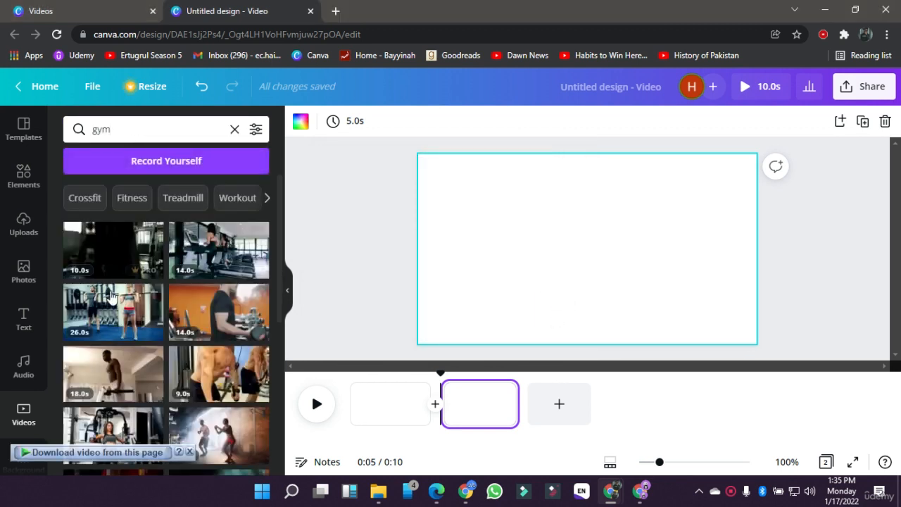
{"action": "scroll", "coordinate": [113, 295], "scroll_direction": "down", "scroll_amount": 2}
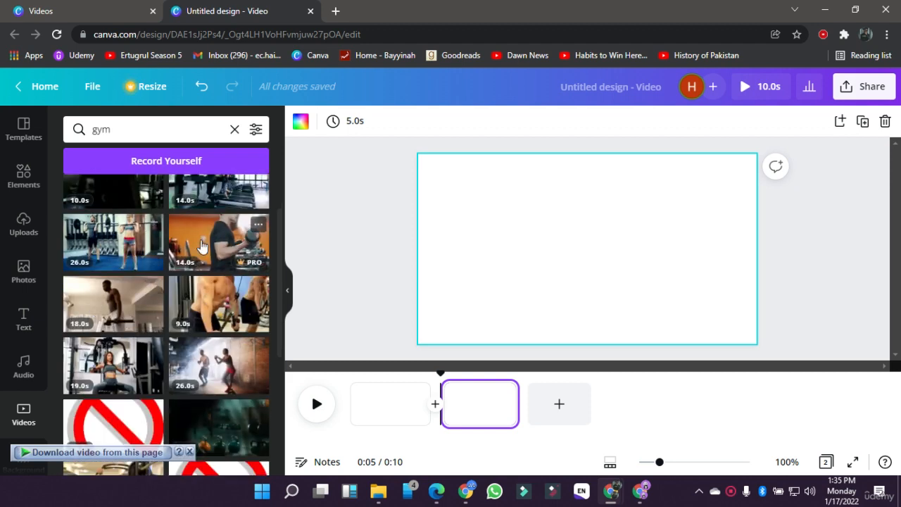
{"action": "left_click_drag", "start_coordinate": [202, 246], "coordinate": [423, 170]}
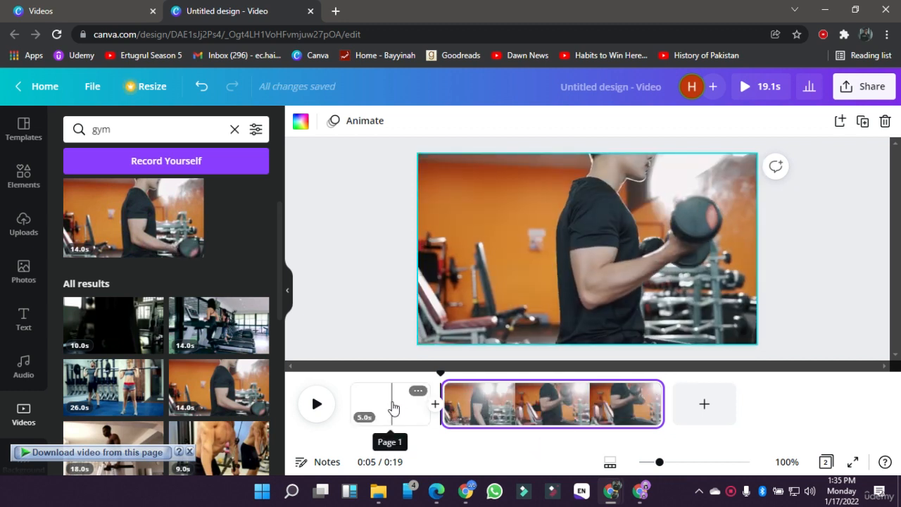
Step: Fill the empty first page with the 10-second gym clip of the man using the pull-down machine
{"action": "left_click", "coordinate": [392, 407]}
{"action": "scroll", "coordinate": [207, 366], "scroll_direction": "down", "scroll_amount": 2}
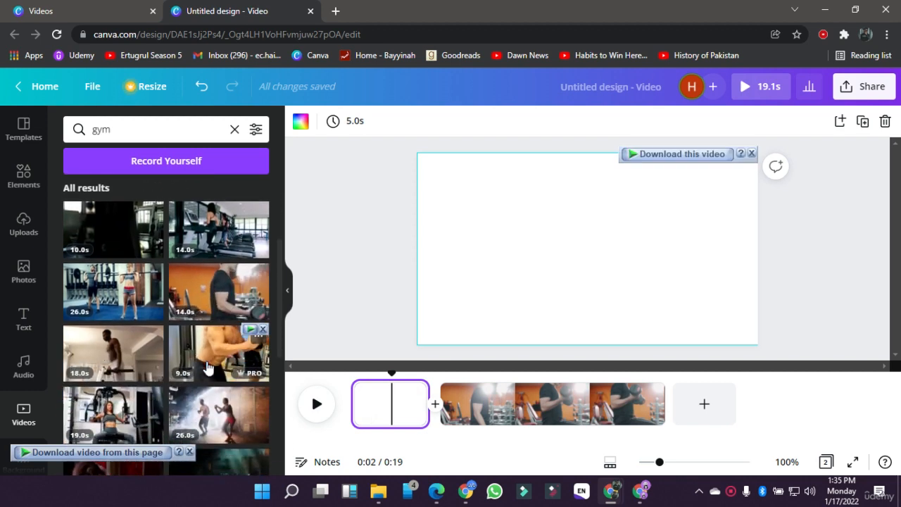
{"action": "scroll", "coordinate": [122, 361], "scroll_direction": "down", "scroll_amount": 4}
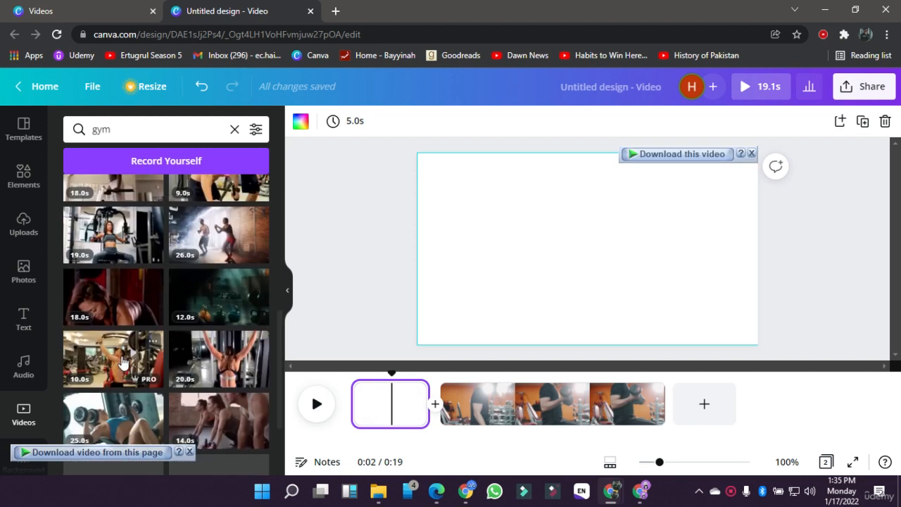
{"action": "left_click_drag", "start_coordinate": [195, 304], "coordinate": [423, 181]}
{"action": "left_click", "coordinate": [363, 248]}
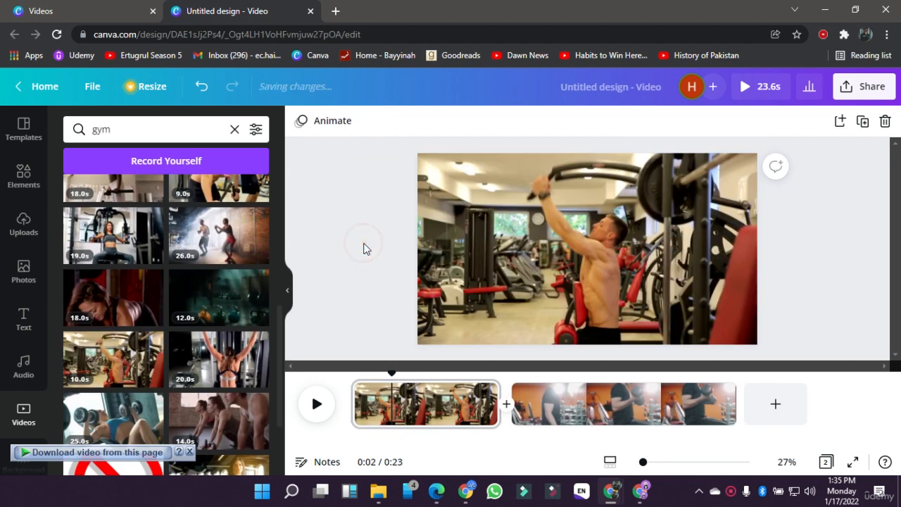
Step: Play the timeline briefly to preview the clip on the first page
{"action": "left_click", "coordinate": [303, 411]}
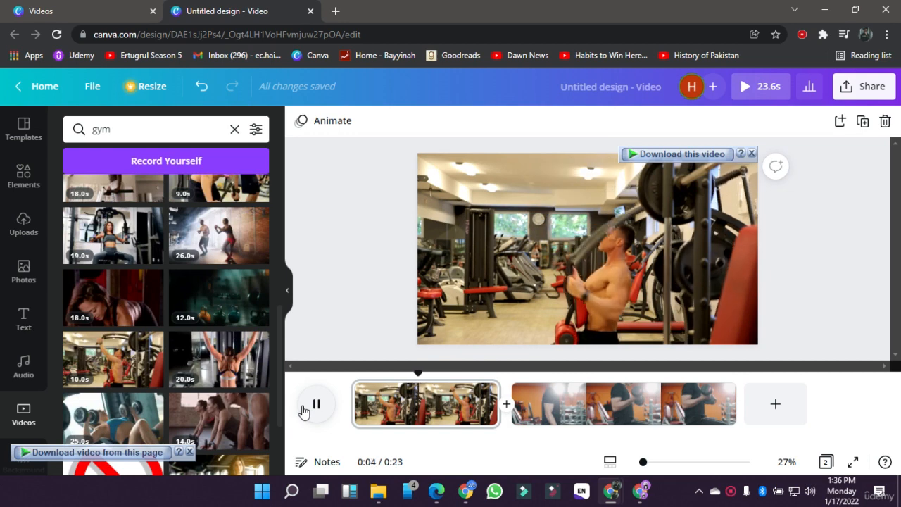
{"action": "left_click", "coordinate": [406, 418]}
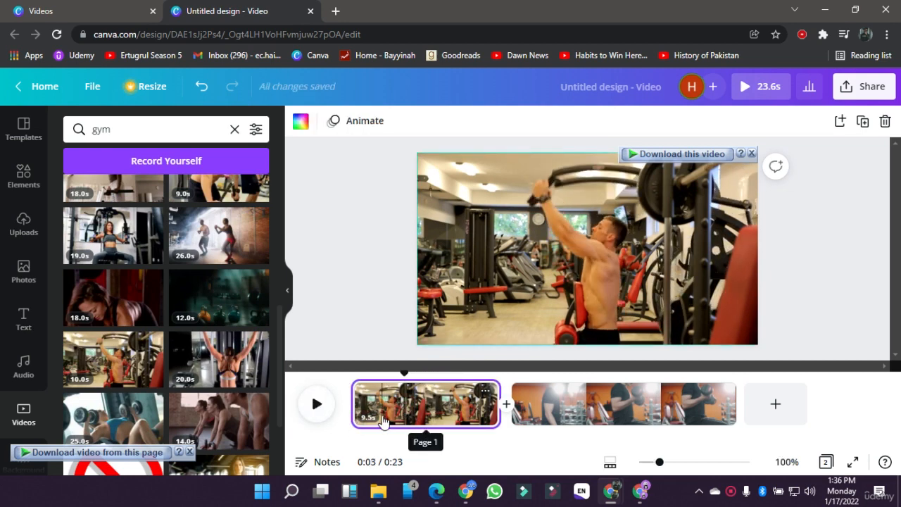
{"action": "left_click", "coordinate": [350, 271]}
Step: Trim both the end and the start of the first page's gym clip to leave 2.8 seconds
{"action": "left_click", "coordinate": [517, 253]}
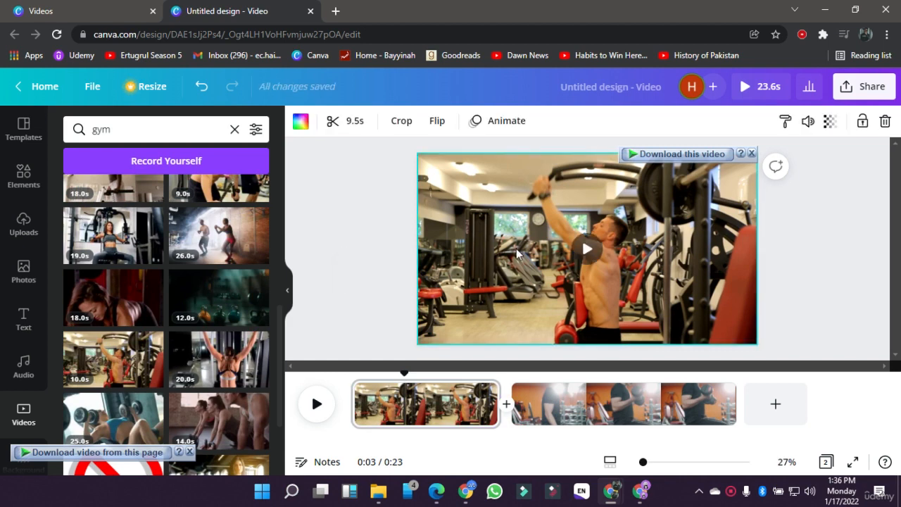
{"action": "left_click", "coordinate": [341, 129]}
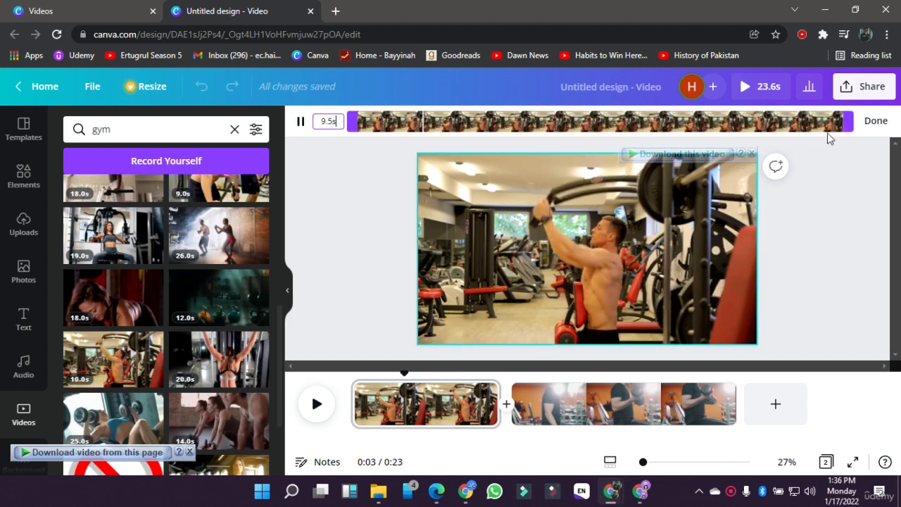
{"action": "left_click_drag", "start_coordinate": [847, 121], "coordinate": [662, 126]}
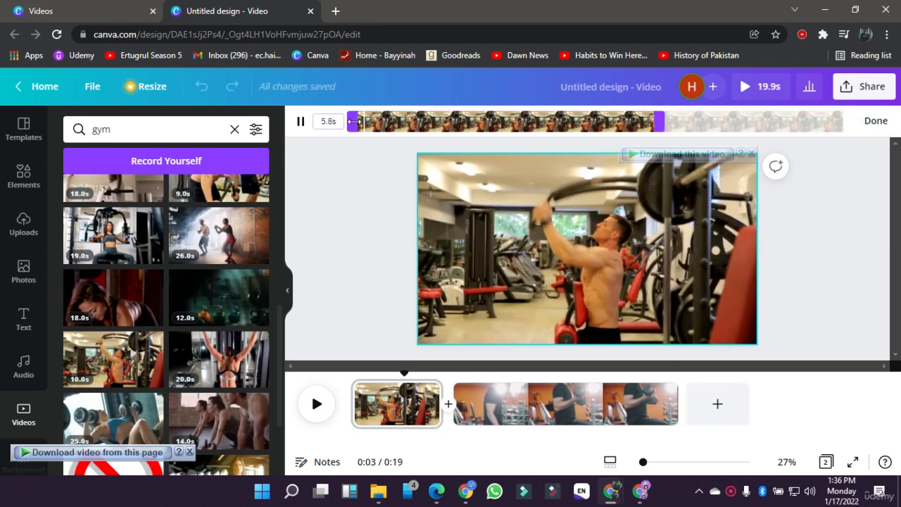
{"action": "left_click_drag", "start_coordinate": [354, 121], "coordinate": [505, 115]}
{"action": "left_click", "coordinate": [545, 120]}
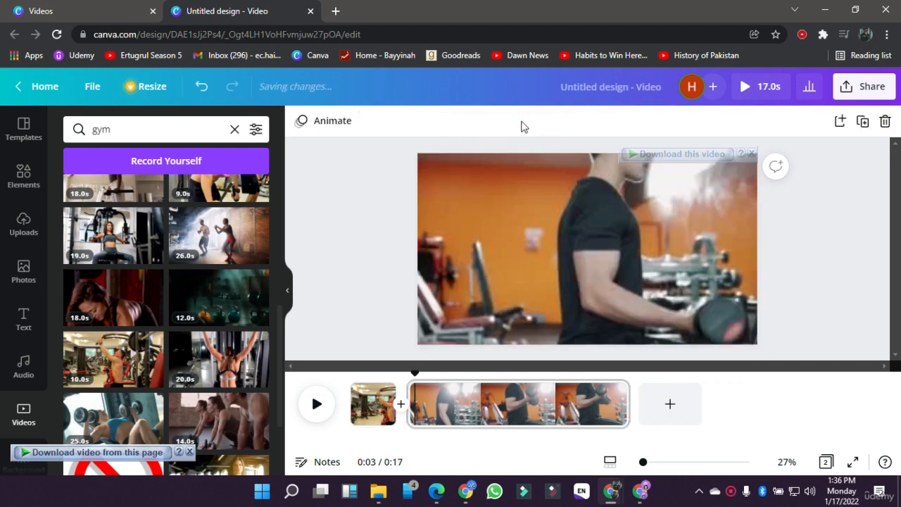
{"action": "left_click", "coordinate": [382, 391]}
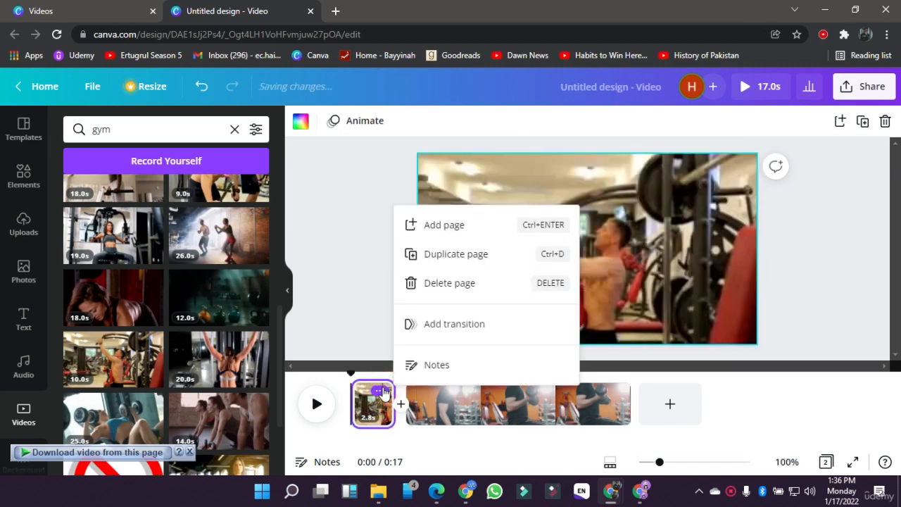
{"action": "left_click", "coordinate": [319, 256]}
Step: Set the second page's dumbbell clip to 3.0 seconds and shift the trimmed section further into the footage
{"action": "left_click", "coordinate": [519, 408]}
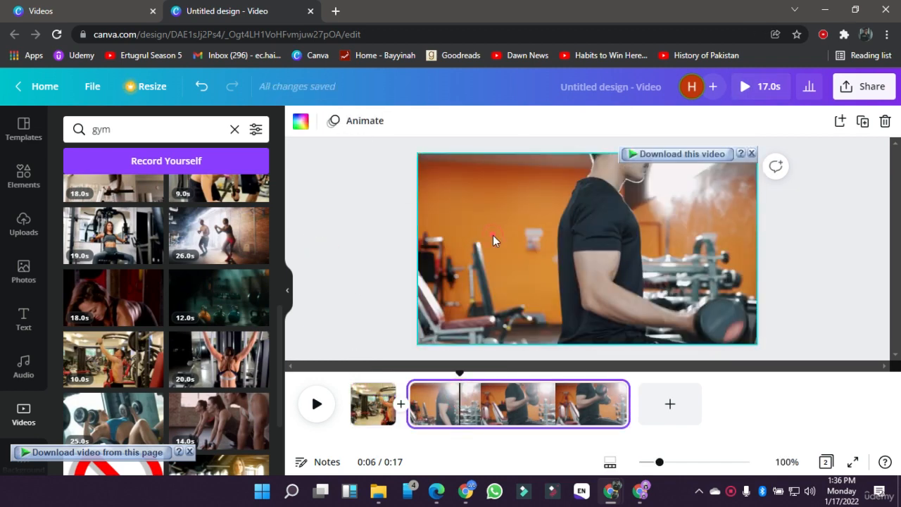
{"action": "left_click", "coordinate": [492, 235]}
{"action": "left_click", "coordinate": [345, 124]}
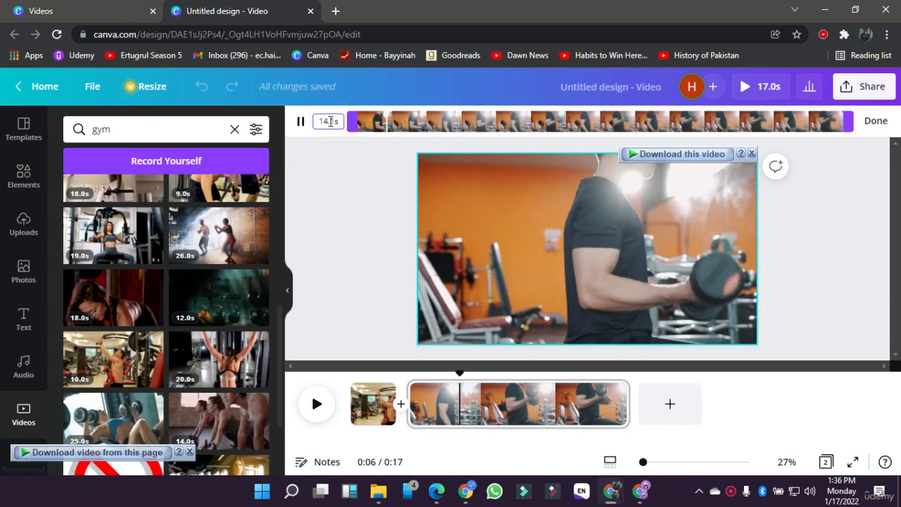
{"action": "left_click", "coordinate": [325, 122]}
{"action": "type", "text": "5"}
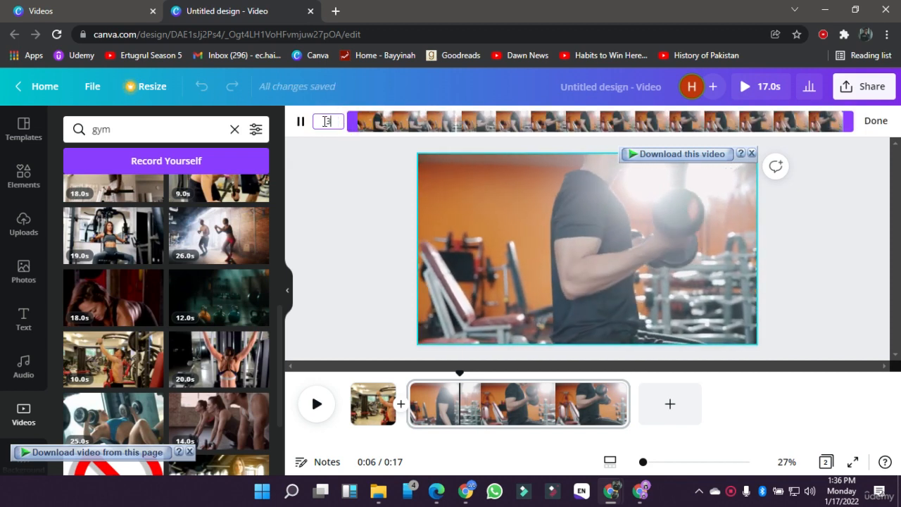
{"action": "key", "text": "Return"}
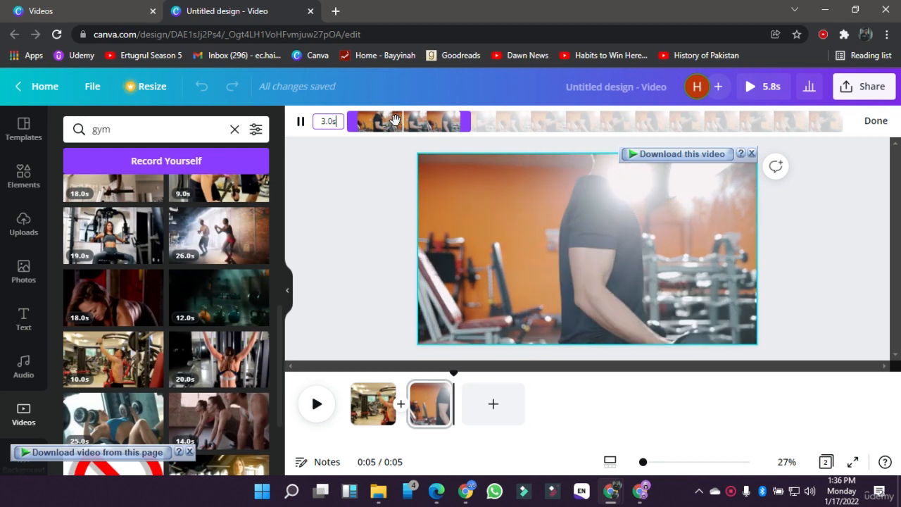
{"action": "left_click_drag", "start_coordinate": [408, 116], "coordinate": [433, 125]}
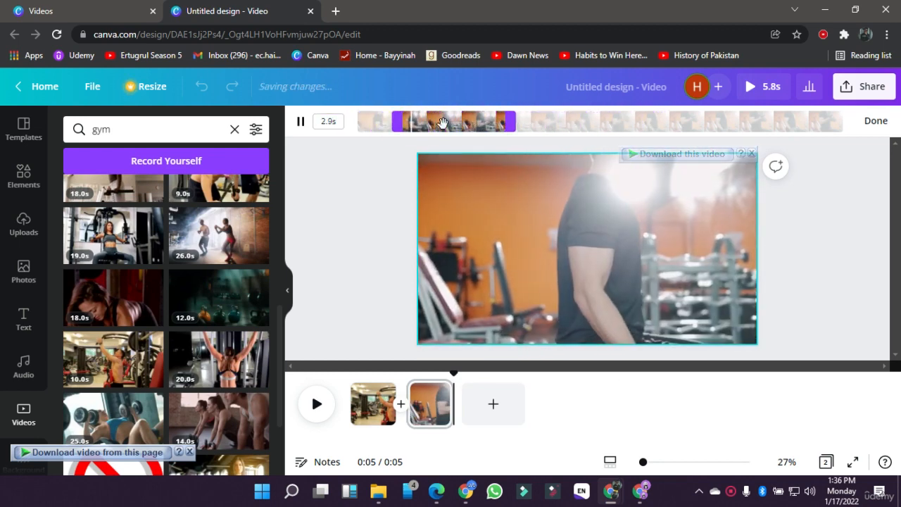
Step: Finish trimming the second page's clip and preview the whole video, replaying it from about 2.1 seconds
{"action": "left_click", "coordinate": [868, 126]}
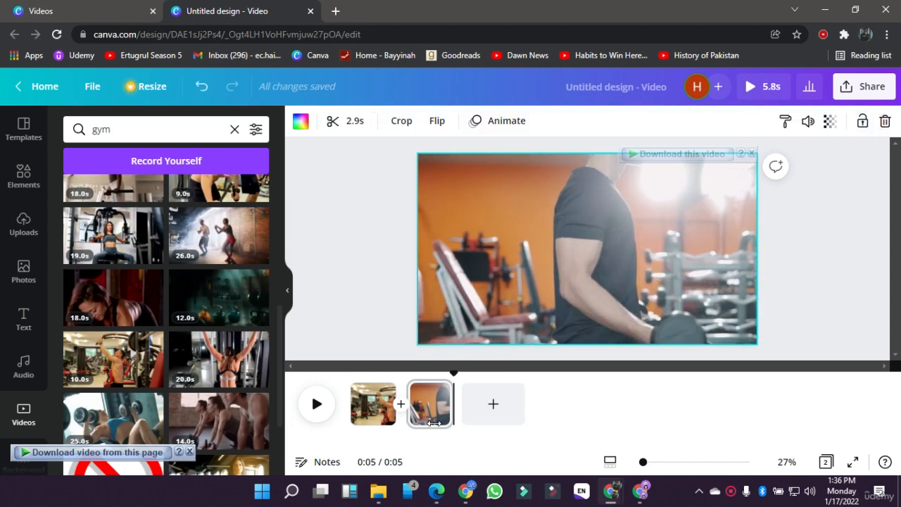
{"action": "left_click", "coordinate": [333, 282]}
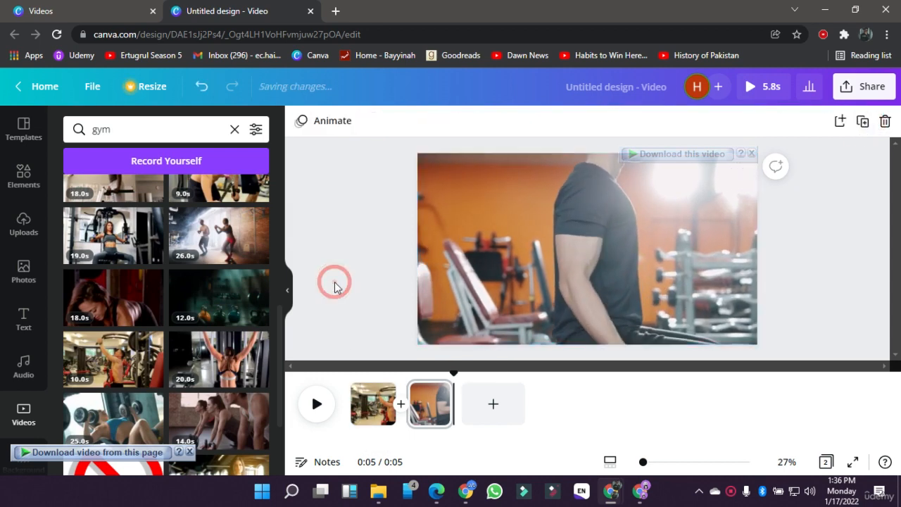
{"action": "left_click", "coordinate": [754, 87]}
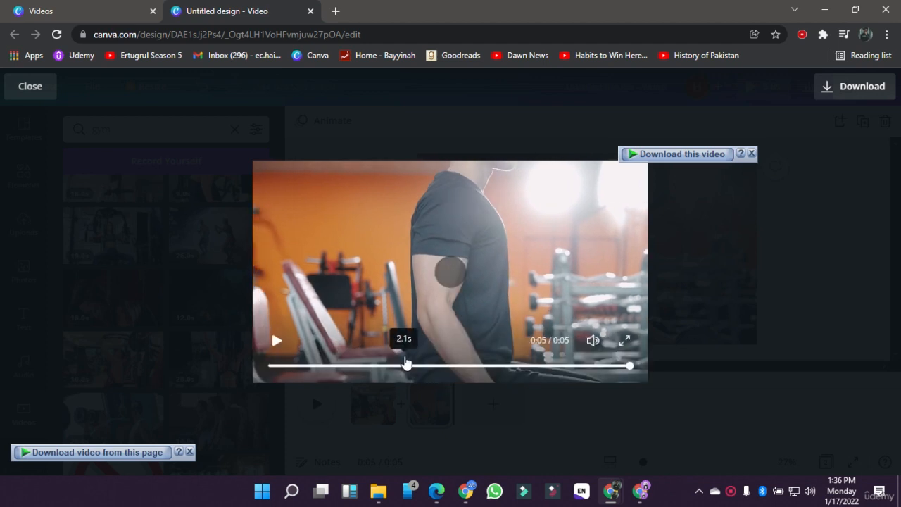
{"action": "left_click", "coordinate": [406, 362]}
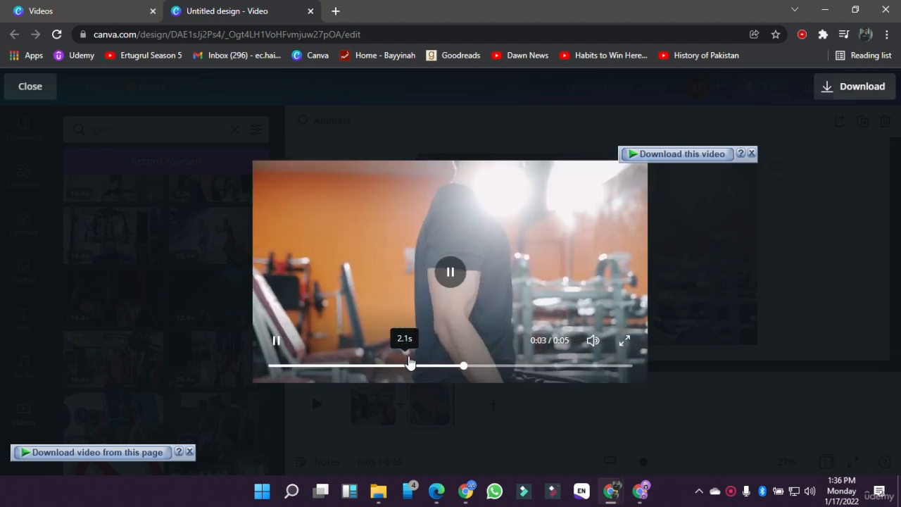
{"action": "left_click", "coordinate": [815, 287]}
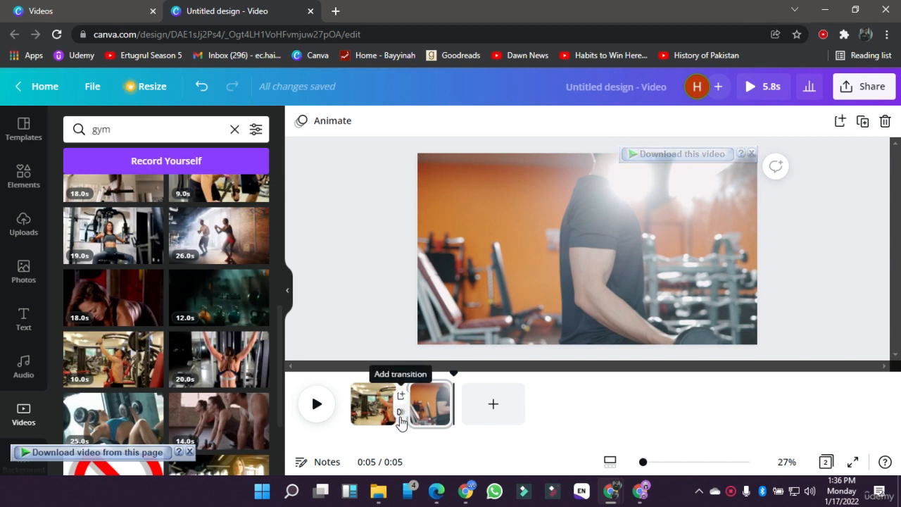
Step: Insert a blank page between the two gym clips and delete it again
{"action": "left_click", "coordinate": [401, 399]}
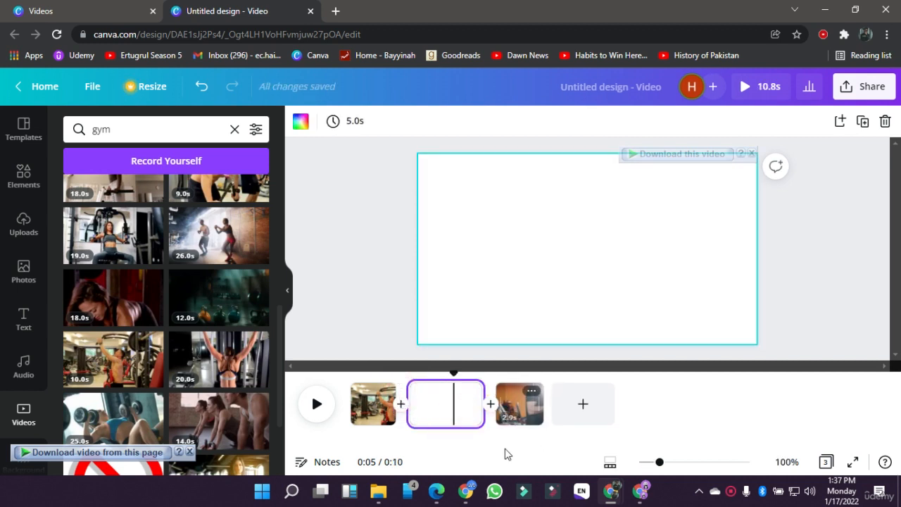
{"action": "left_click", "coordinate": [442, 415]}
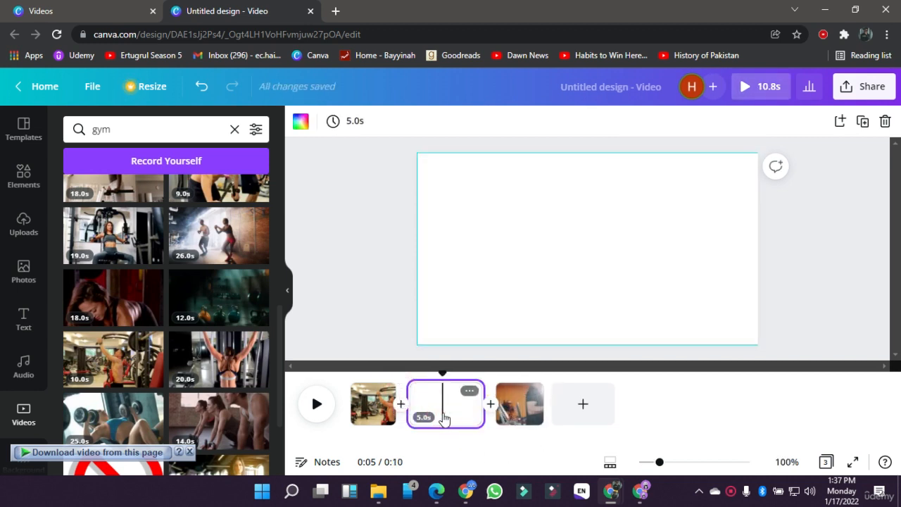
{"action": "key", "text": "Delete"}
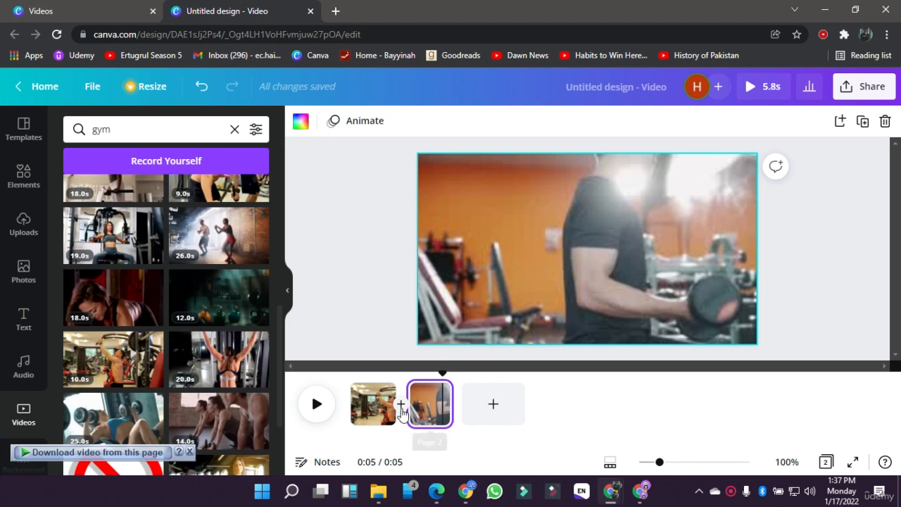
Step: Add a Dissolve transition lasting 0.2 seconds between the two gym clips and preview the video
{"action": "left_click", "coordinate": [401, 413]}
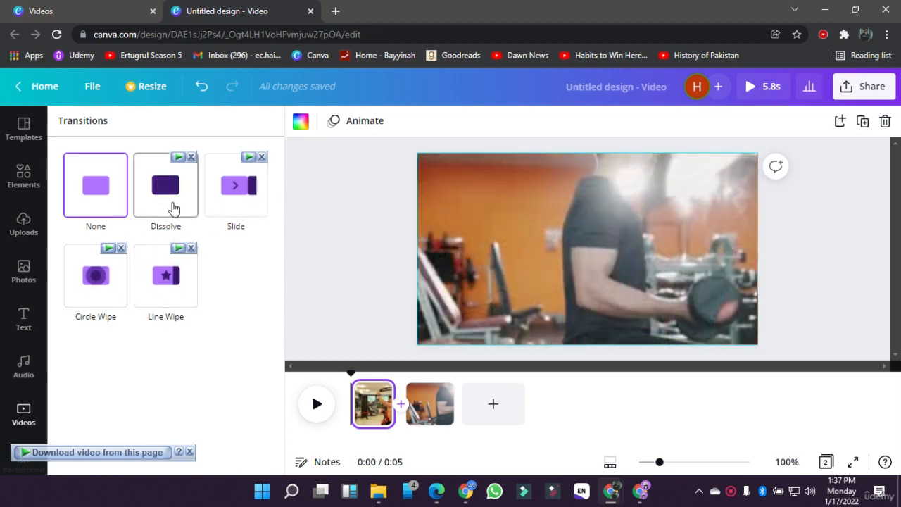
{"action": "left_click", "coordinate": [173, 208]}
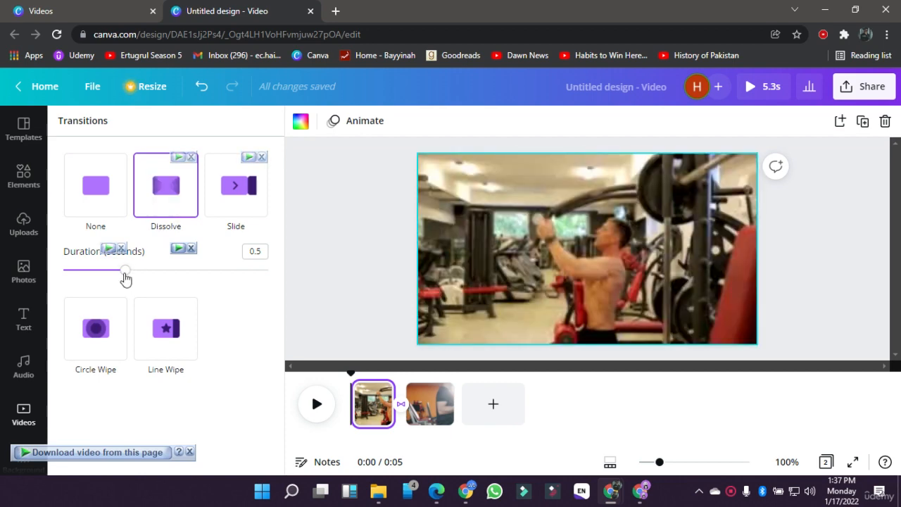
{"action": "left_click", "coordinate": [125, 275]}
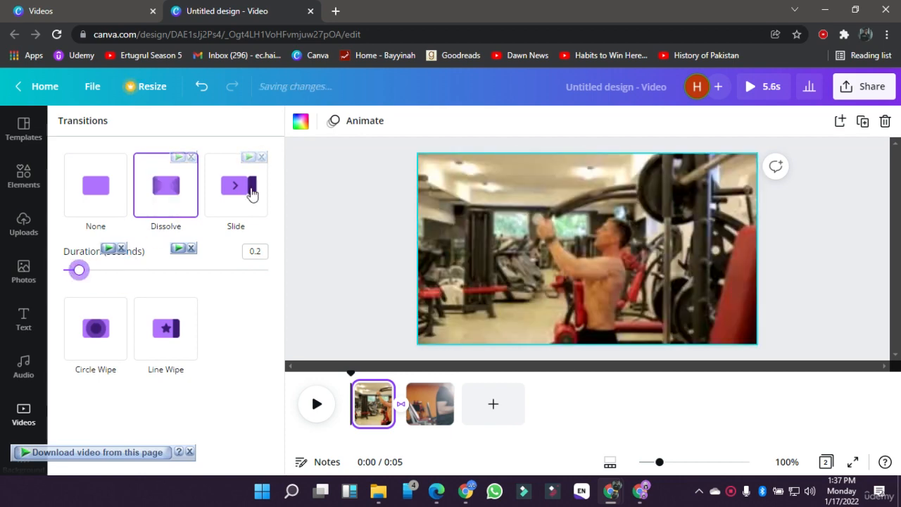
{"action": "left_click", "coordinate": [337, 280]}
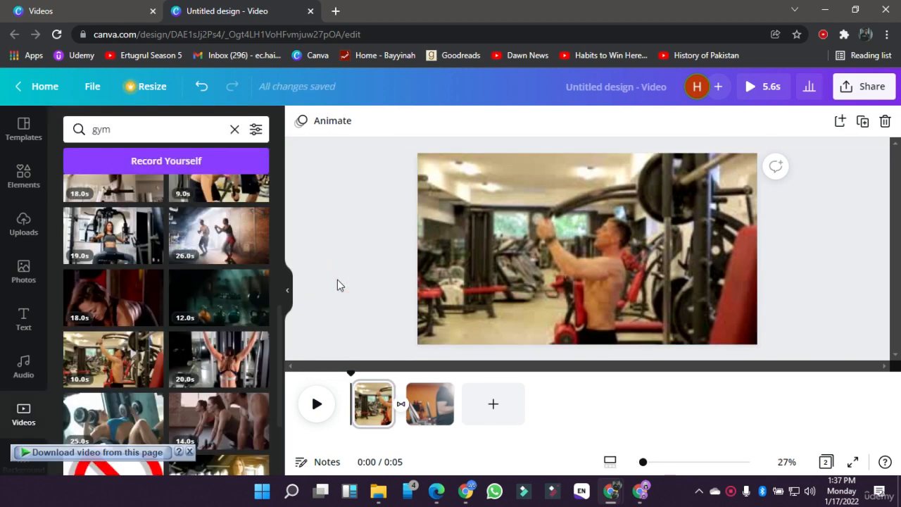
{"action": "left_click", "coordinate": [751, 86]}
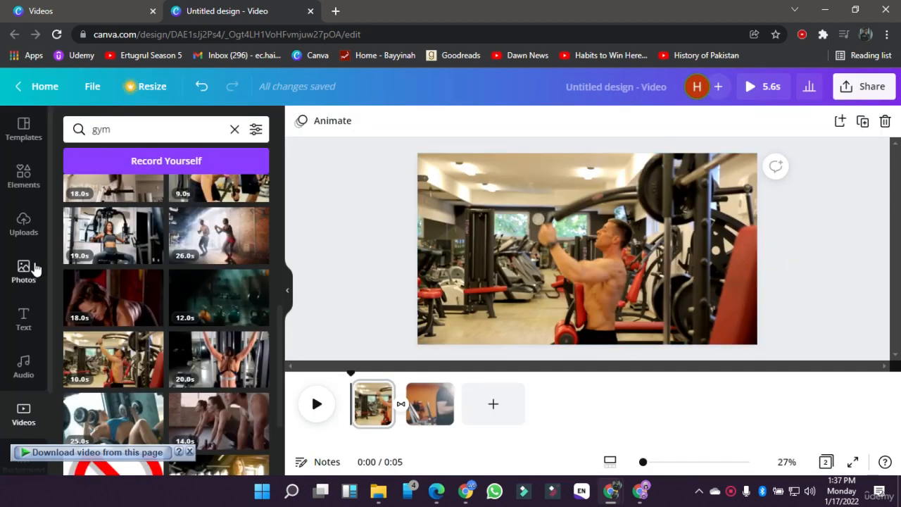
Step: Add the Fear Being Unfelt music track under the clips, shift its used section further into the song and play the result
{"action": "left_click", "coordinate": [25, 373]}
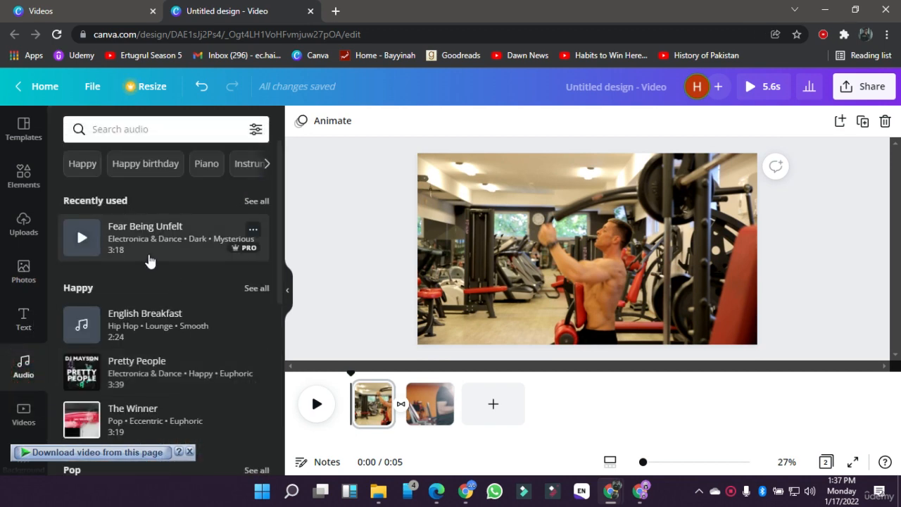
{"action": "left_click", "coordinate": [150, 261]}
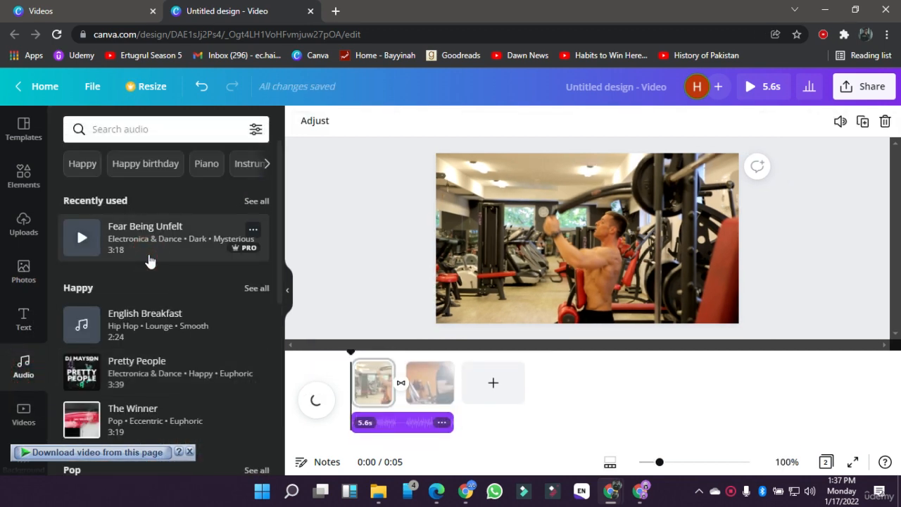
{"action": "left_click", "coordinate": [392, 425]}
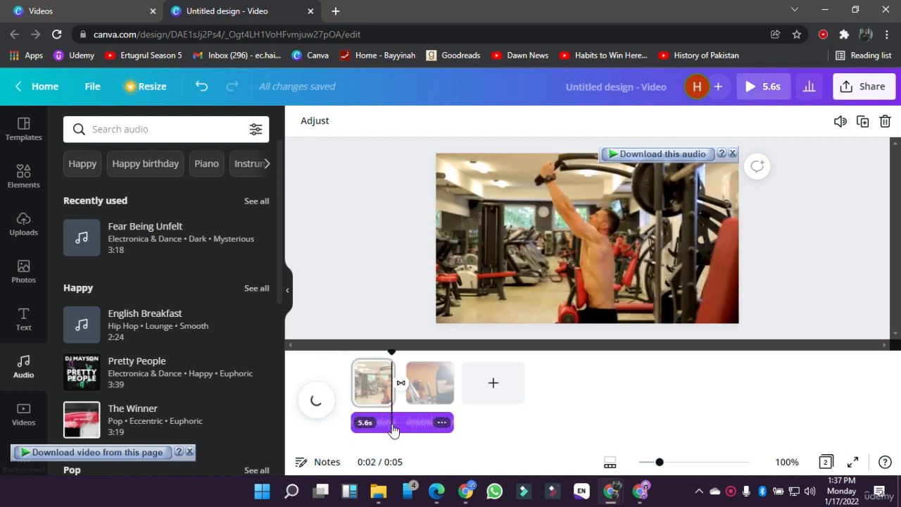
{"action": "left_click", "coordinate": [392, 424]}
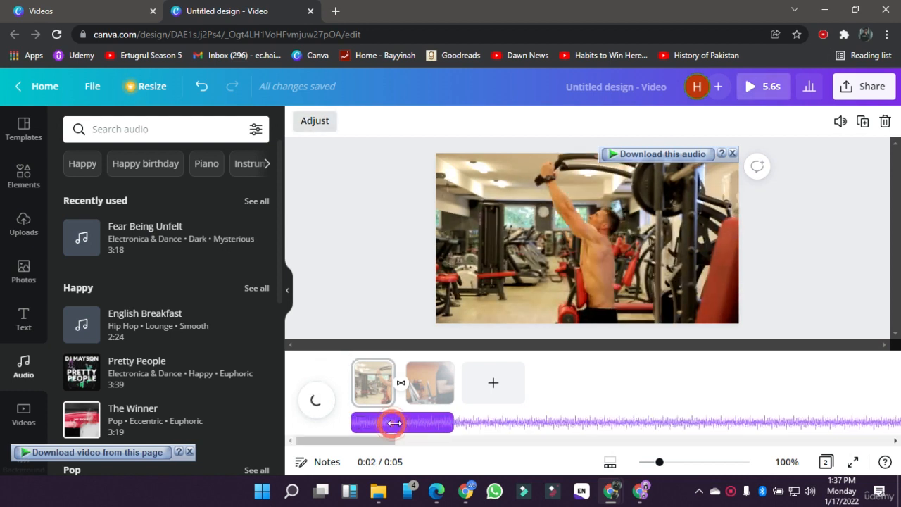
{"action": "left_click_drag", "start_coordinate": [389, 425], "coordinate": [267, 422]}
{"action": "left_click_drag", "start_coordinate": [440, 421], "coordinate": [236, 437]}
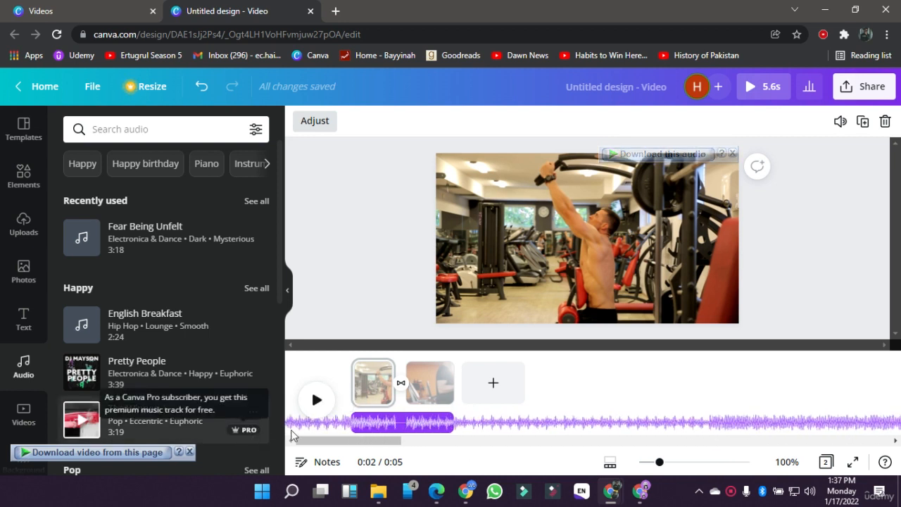
{"action": "left_click_drag", "start_coordinate": [489, 421], "coordinate": [292, 429]}
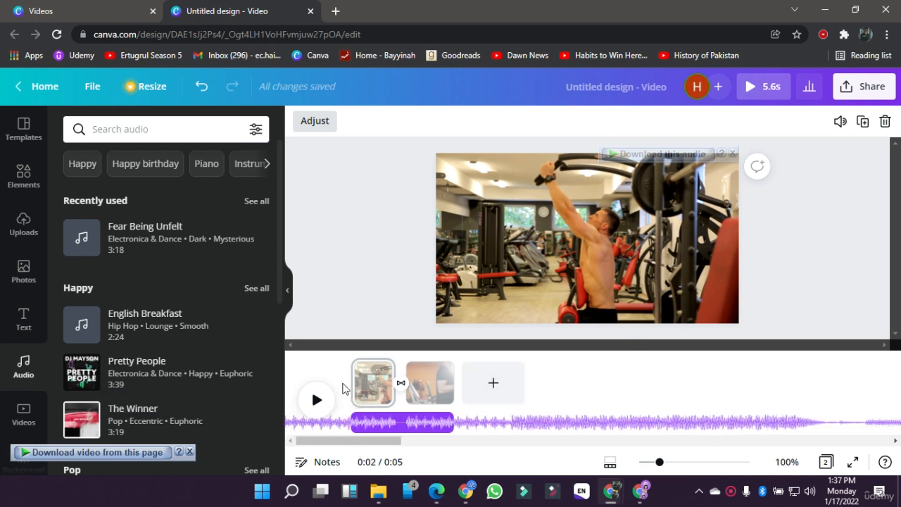
{"action": "left_click", "coordinate": [357, 242]}
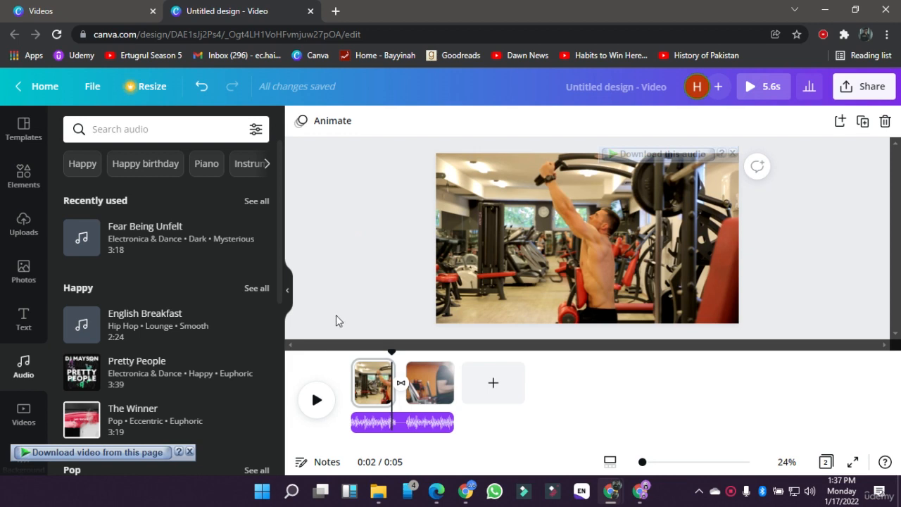
{"action": "left_click", "coordinate": [330, 391]}
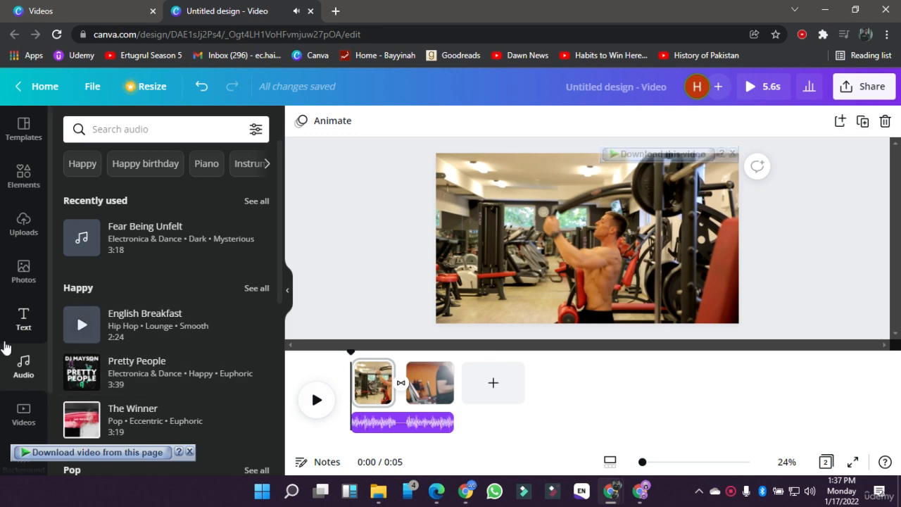
Step: View the video and background libraries available for the design
{"action": "scroll", "coordinate": [5, 362], "scroll_direction": "down", "scroll_amount": 1}
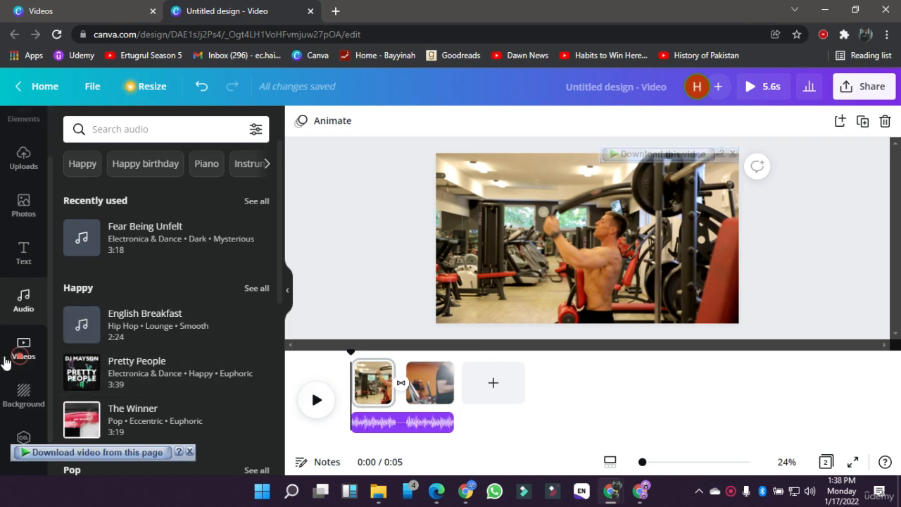
{"action": "left_click", "coordinate": [23, 347]}
{"action": "left_click", "coordinate": [19, 401]}
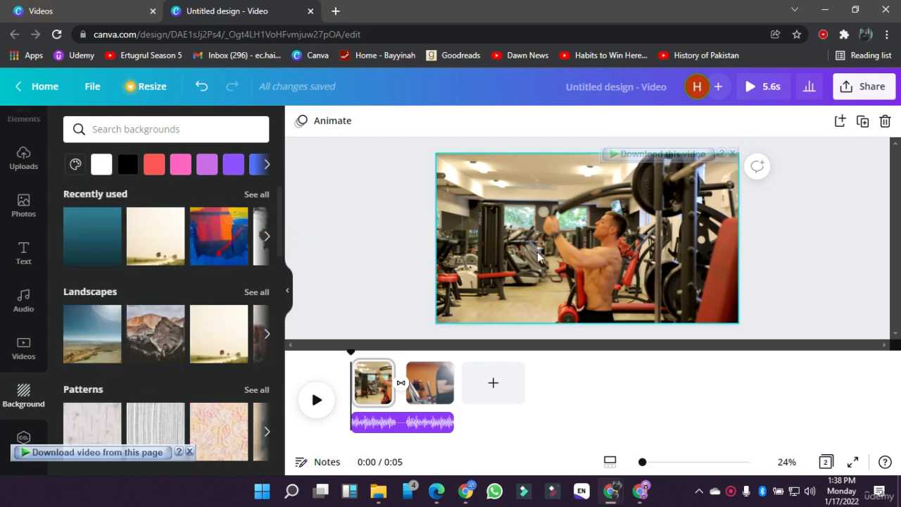
Step: Close the video design, search the design types for wallpaper and create a blank Desktop Wallpaper design
{"action": "left_click", "coordinate": [310, 11]}
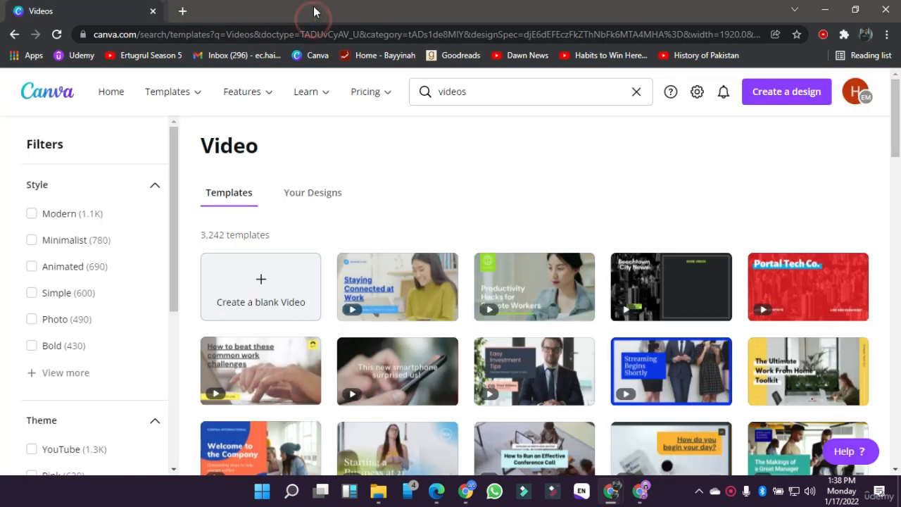
{"action": "left_click", "coordinate": [446, 93]}
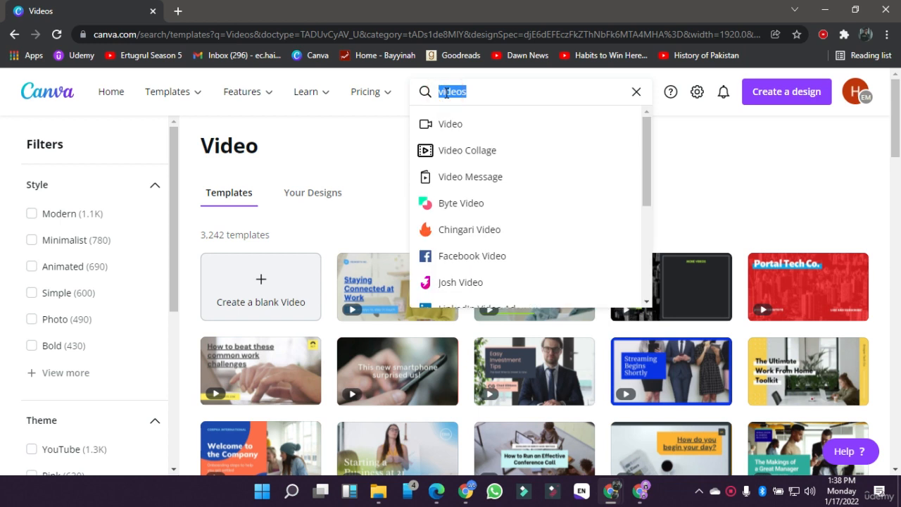
{"action": "type", "text": "wallpaper"}
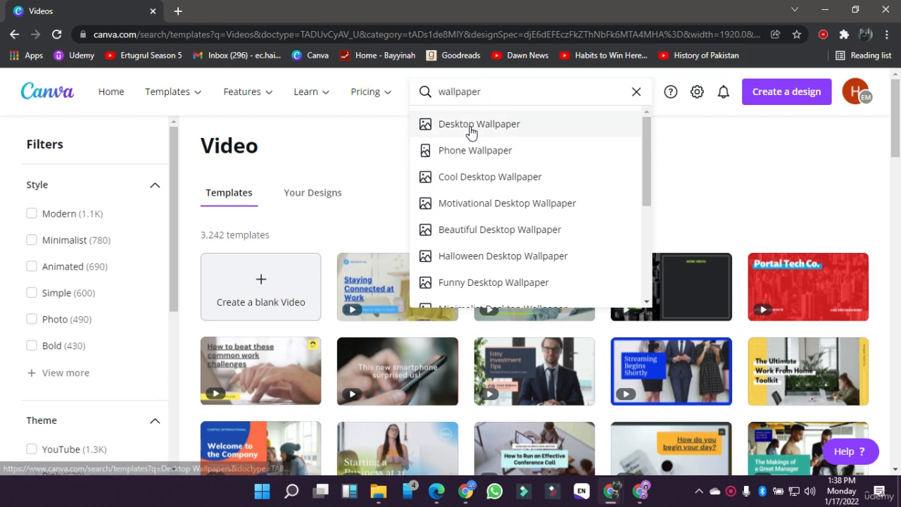
{"action": "left_click", "coordinate": [470, 125]}
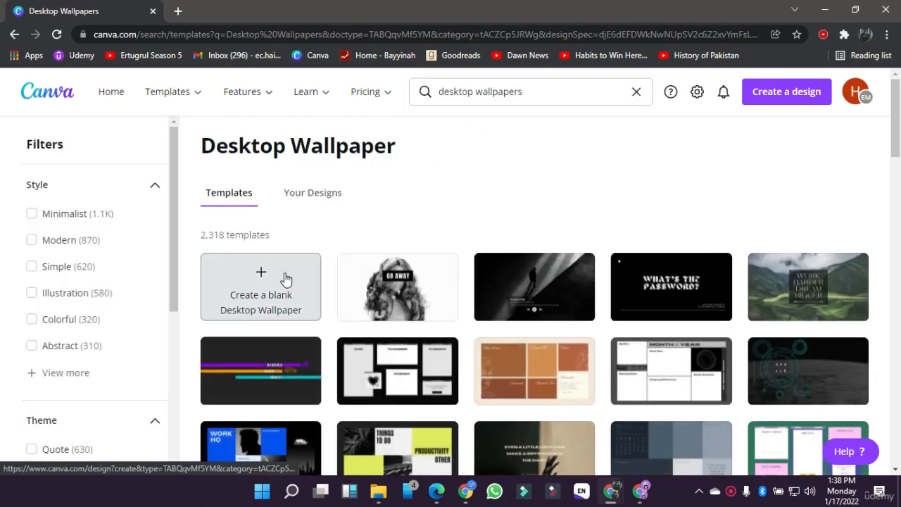
{"action": "left_click", "coordinate": [285, 275]}
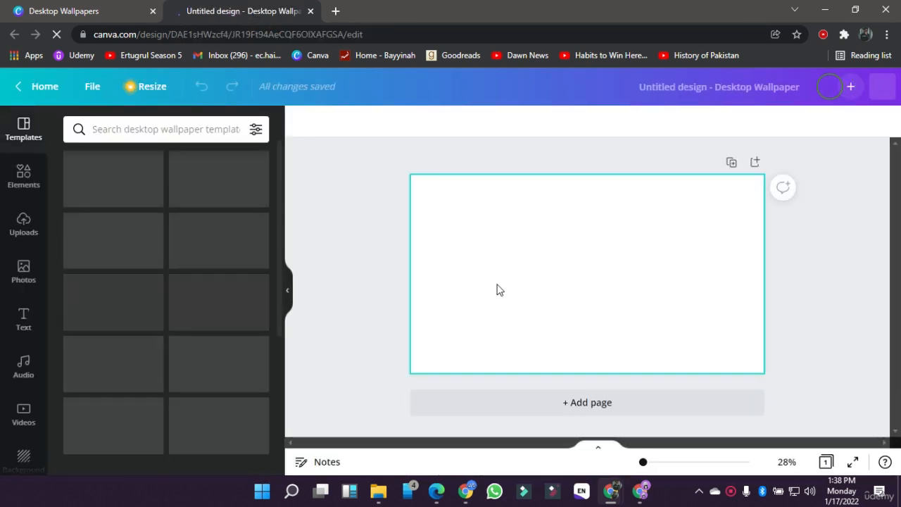
{"action": "left_click", "coordinate": [496, 285]}
{"action": "left_click", "coordinate": [382, 277]}
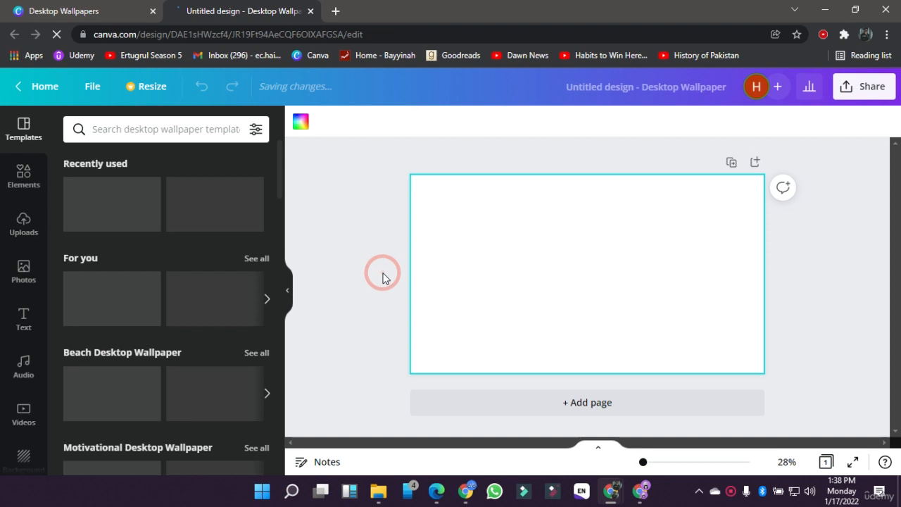
Step: Add a circle from the Lines & Shapes elements and move it to the left half of the wallpaper
{"action": "left_click", "coordinate": [30, 190]}
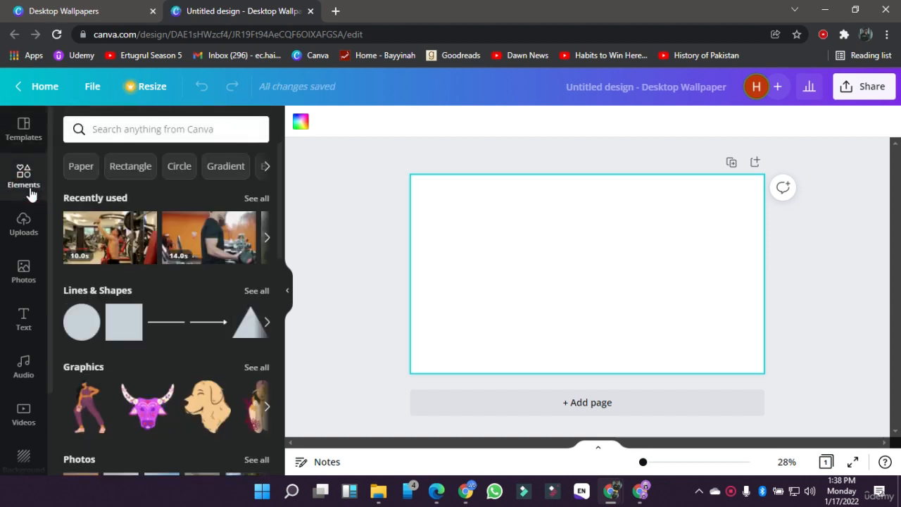
{"action": "left_click", "coordinate": [83, 327]}
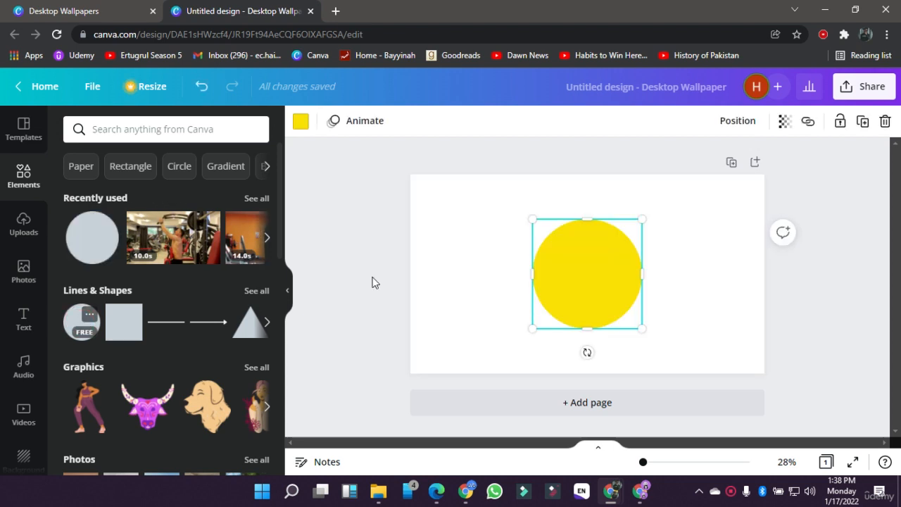
{"action": "left_click_drag", "start_coordinate": [587, 285], "coordinate": [492, 282]}
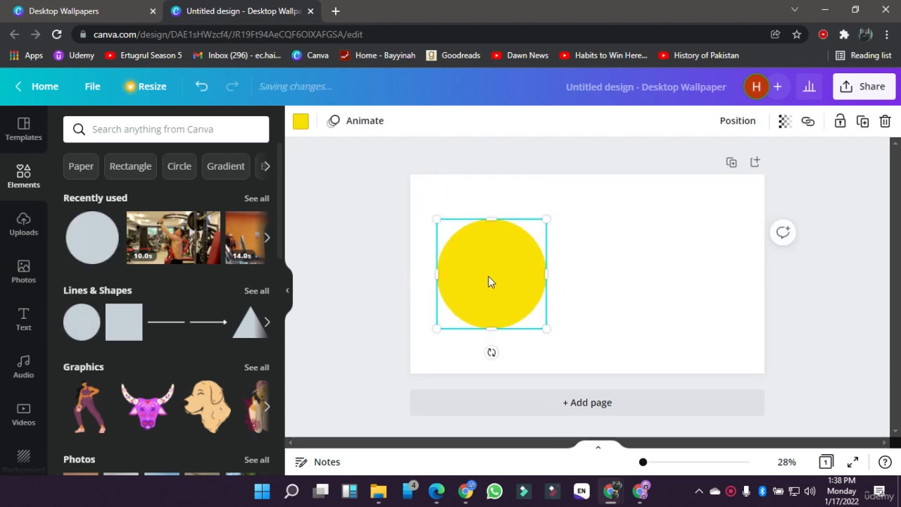
Step: Recolour the circle with the green brand colour, a default grey and finally a custom bright green
{"action": "left_click", "coordinate": [301, 124]}
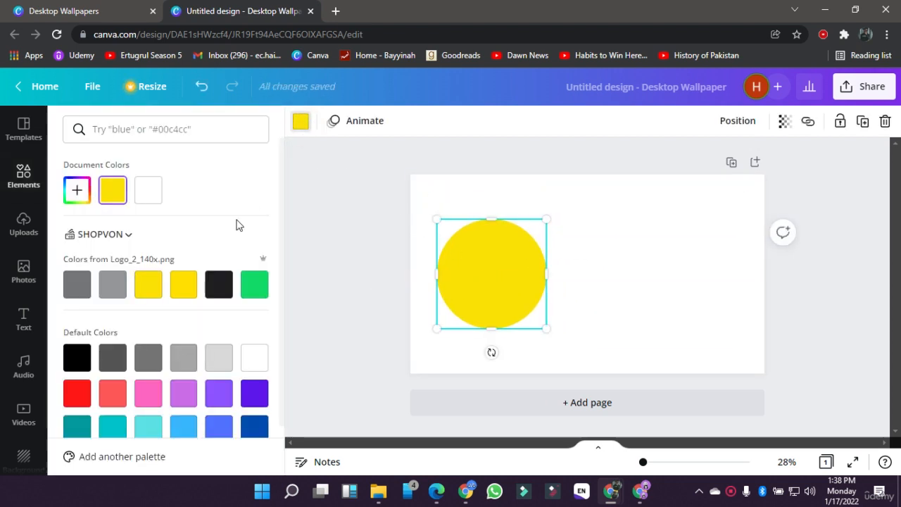
{"action": "left_click", "coordinate": [255, 286]}
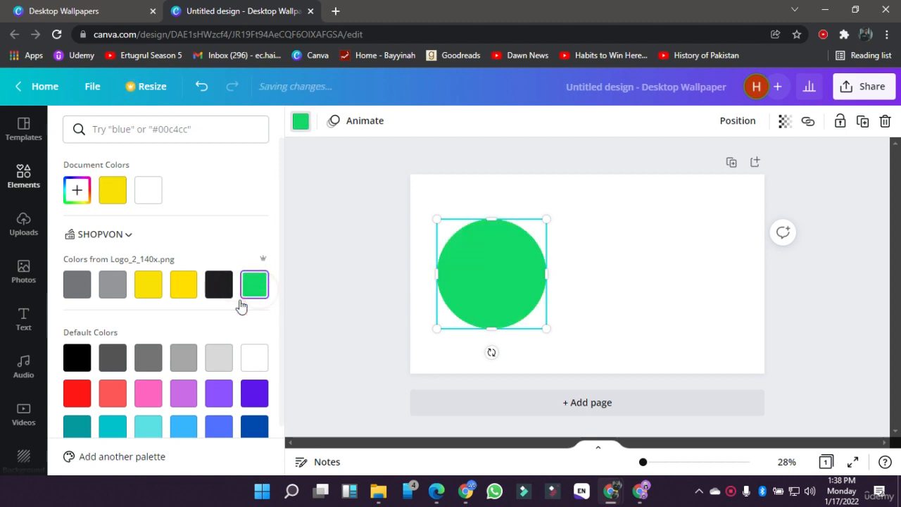
{"action": "left_click", "coordinate": [180, 369]}
{"action": "left_click", "coordinate": [76, 190]}
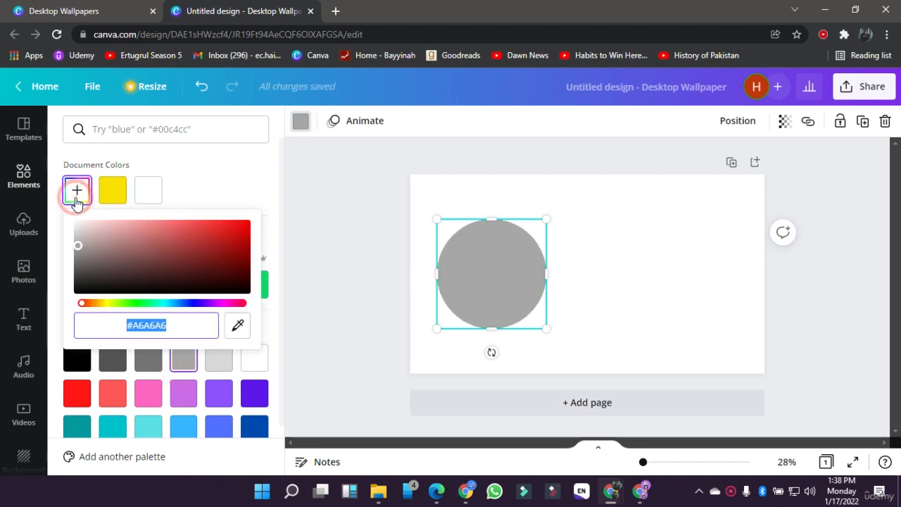
{"action": "left_click", "coordinate": [138, 303]}
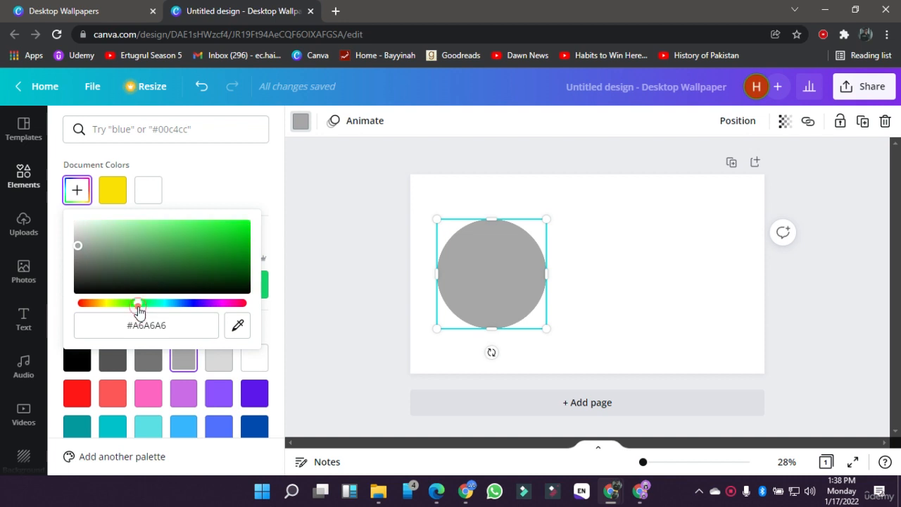
{"action": "left_click_drag", "start_coordinate": [179, 275], "coordinate": [235, 238]}
{"action": "left_click", "coordinate": [148, 323]}
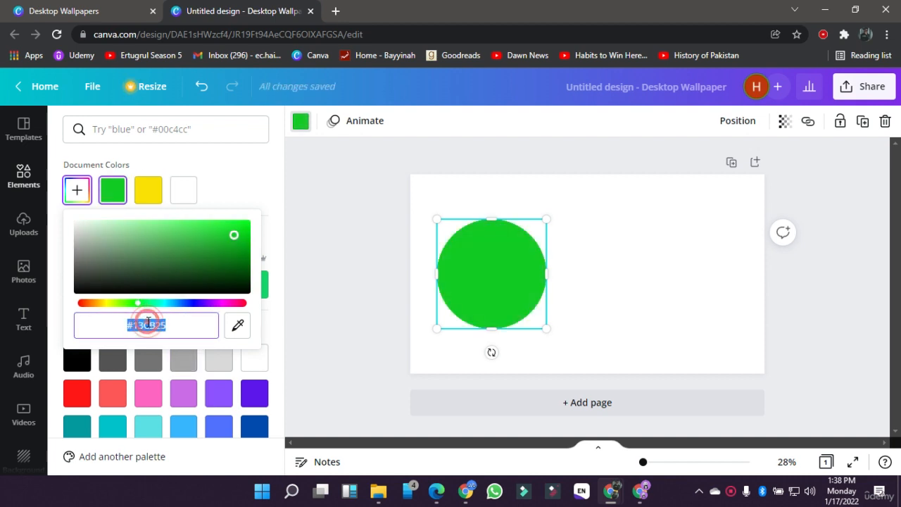
{"action": "left_click", "coordinate": [325, 362]}
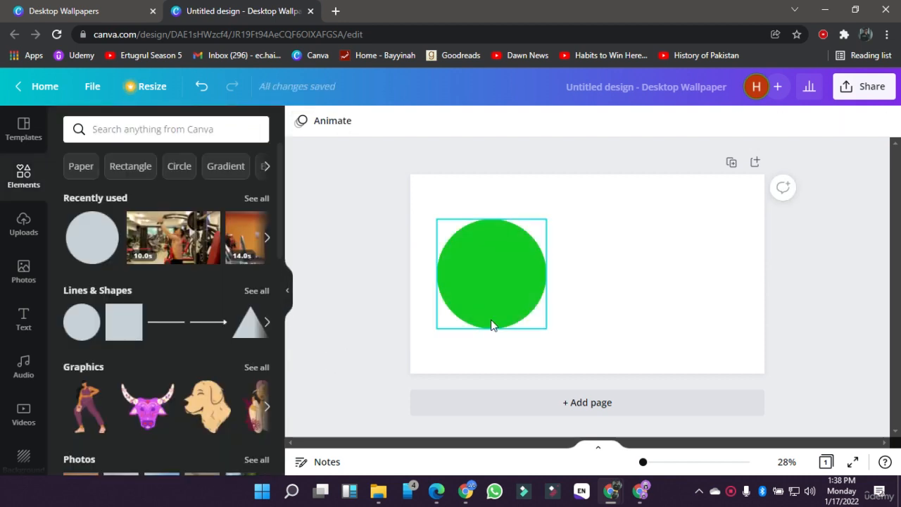
Step: Move the green circle slightly up and to the right, and add a square from Lines & Shapes
{"action": "left_click_drag", "start_coordinate": [493, 322], "coordinate": [525, 304]}
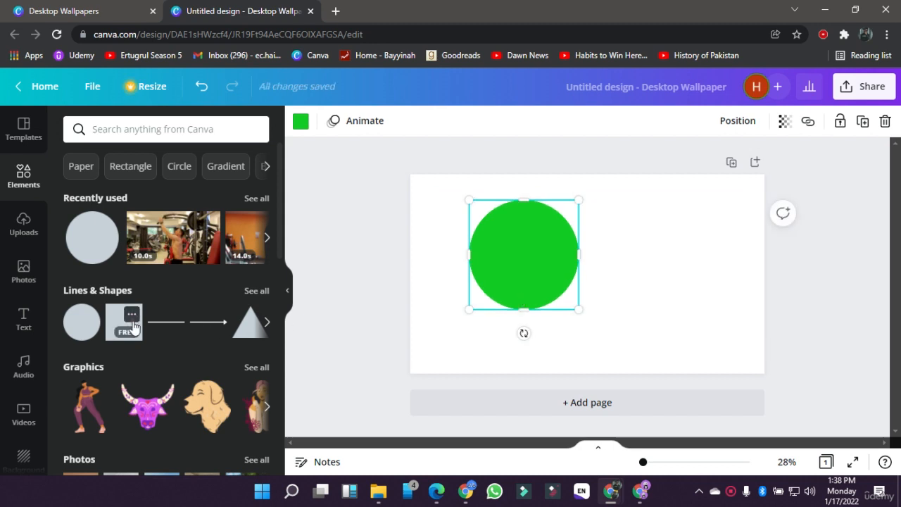
{"action": "left_click", "coordinate": [131, 314]}
{"action": "left_click", "coordinate": [116, 322]}
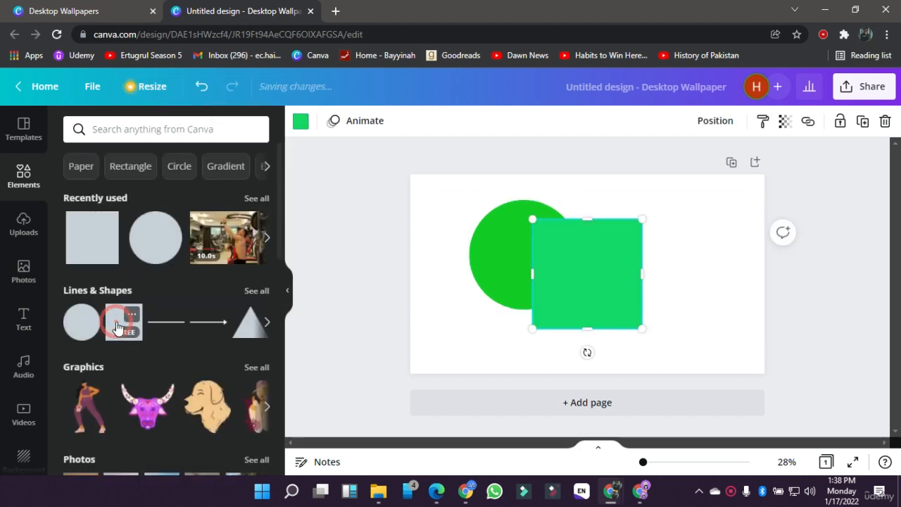
Step: Delete the circle and the square from the wallpaper
{"action": "left_click_drag", "start_coordinate": [700, 292], "coordinate": [488, 244]}
{"action": "key", "text": "Delete"}
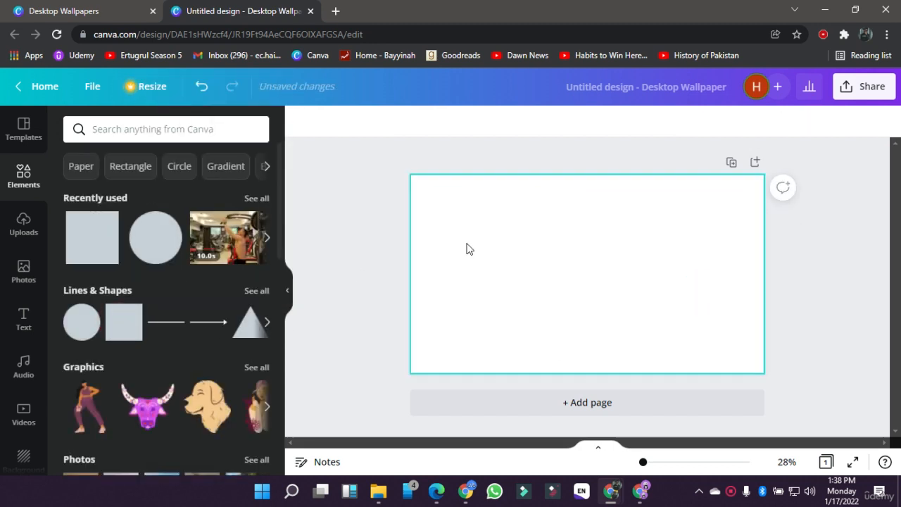
Step: Look through the full Lines & Shapes collection and the other categories of the elements library
{"action": "left_click", "coordinate": [255, 291]}
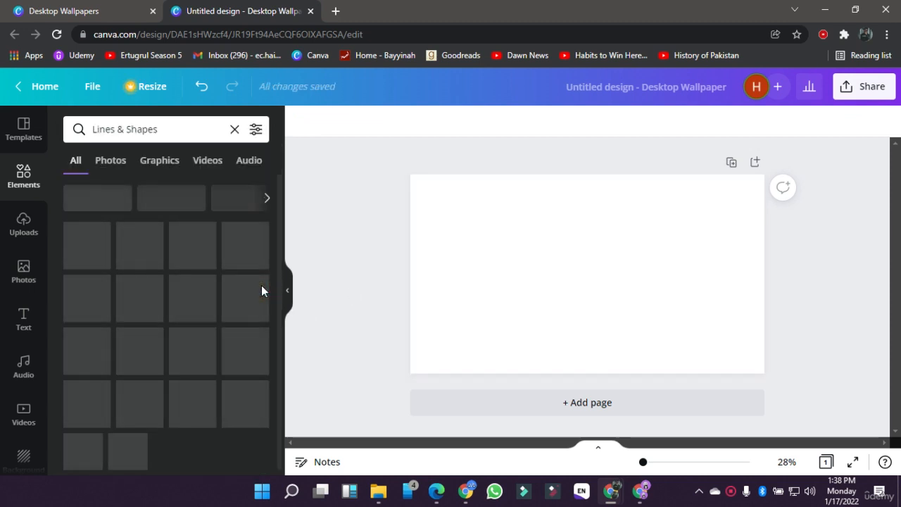
{"action": "scroll", "coordinate": [155, 297], "scroll_direction": "down", "scroll_amount": 8}
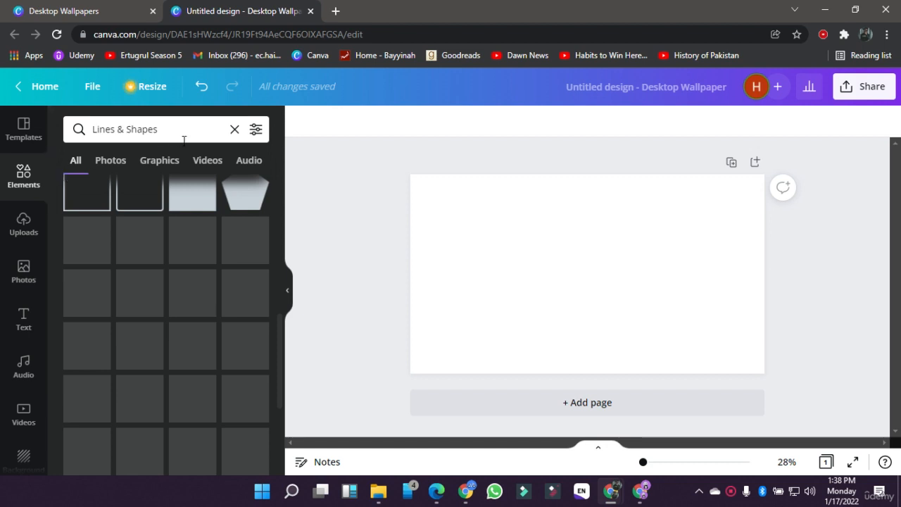
{"action": "left_click", "coordinate": [235, 130]}
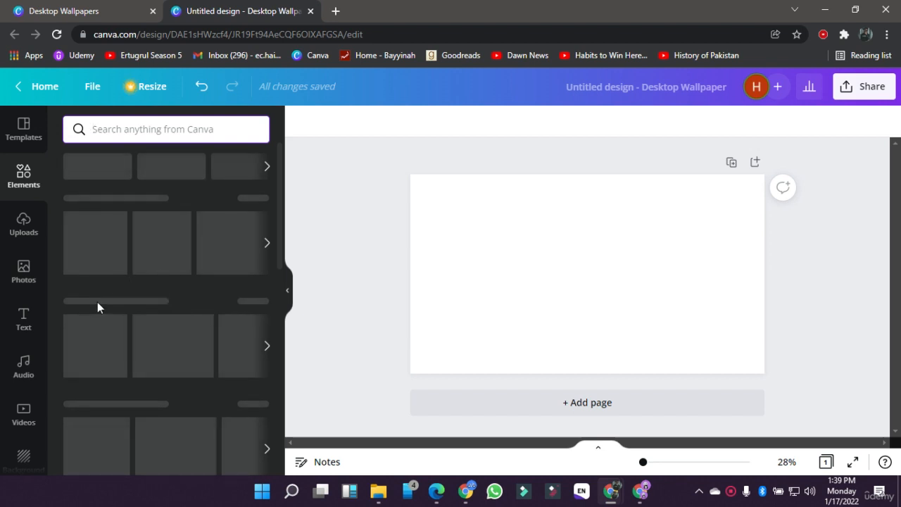
{"action": "scroll", "coordinate": [124, 287], "scroll_direction": "down", "scroll_amount": 1}
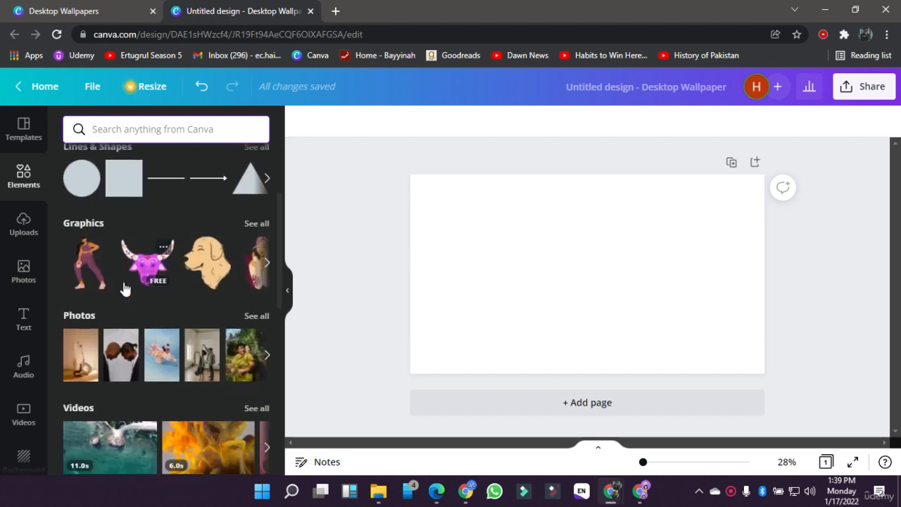
{"action": "scroll", "coordinate": [152, 358], "scroll_direction": "down", "scroll_amount": 2}
{"action": "scroll", "coordinate": [153, 353], "scroll_direction": "up", "scroll_amount": 4}
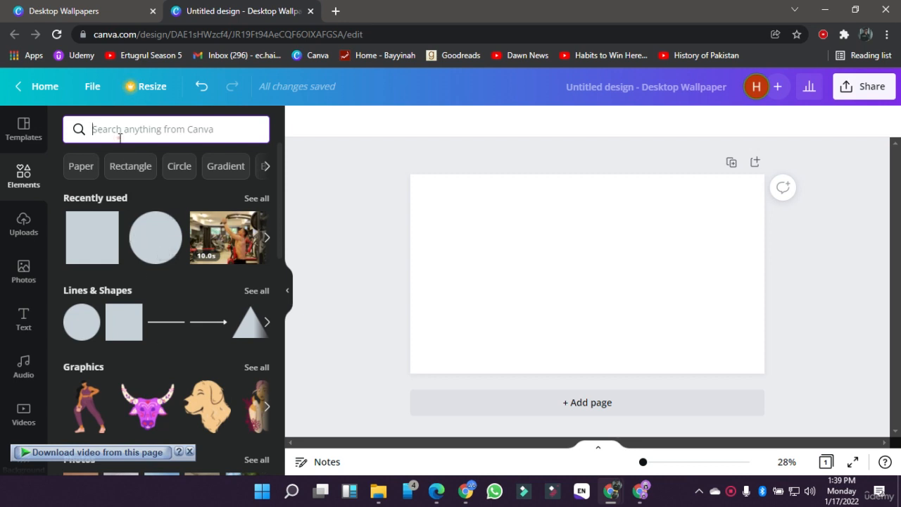
Step: Search the elements for frames, add the rounded, uneven square frame and enlarge it on the right half of the wallpaper
{"action": "type", "text": "fra"}
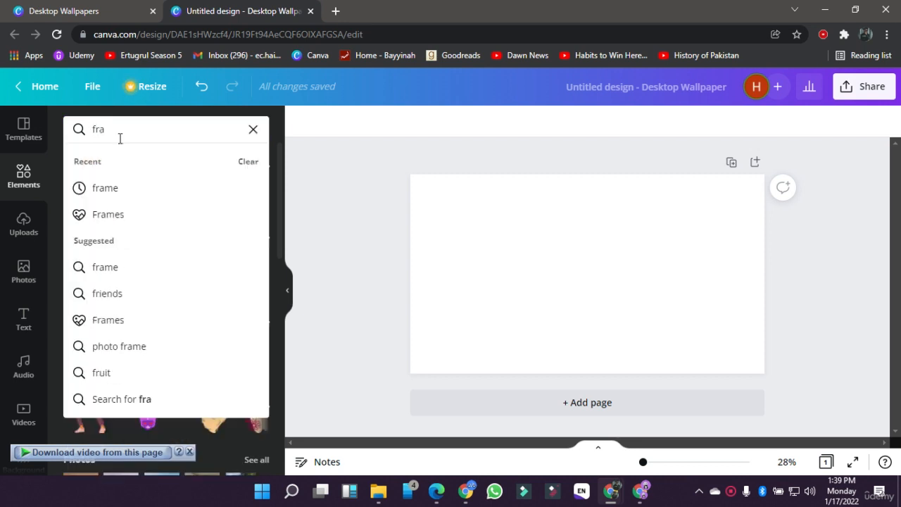
{"action": "type", "text": "mes"}
{"action": "key", "text": "Return"}
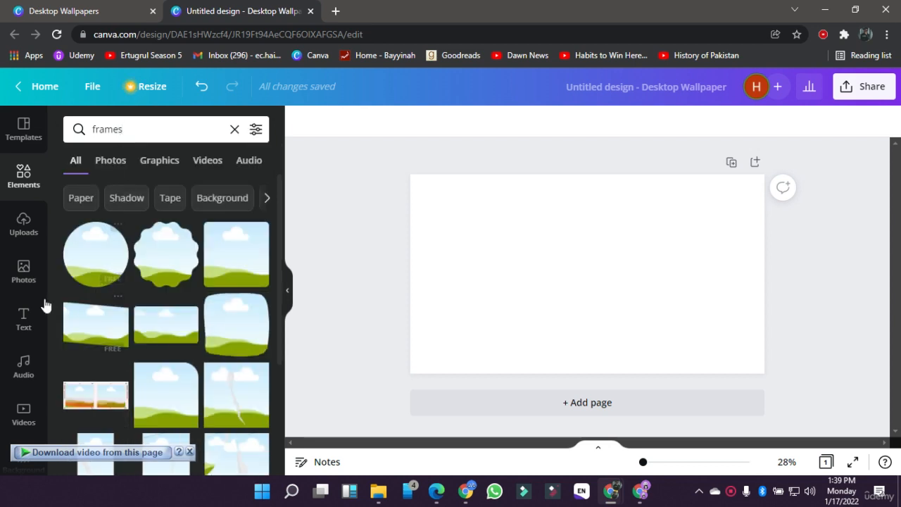
{"action": "left_click", "coordinate": [255, 328]}
{"action": "left_click_drag", "start_coordinate": [522, 227], "coordinate": [443, 189]}
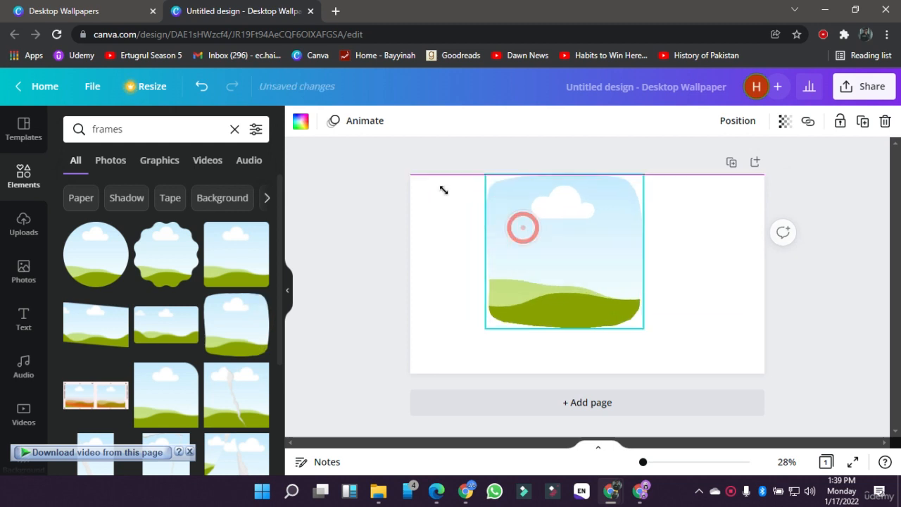
{"action": "left_click_drag", "start_coordinate": [540, 229], "coordinate": [654, 271]}
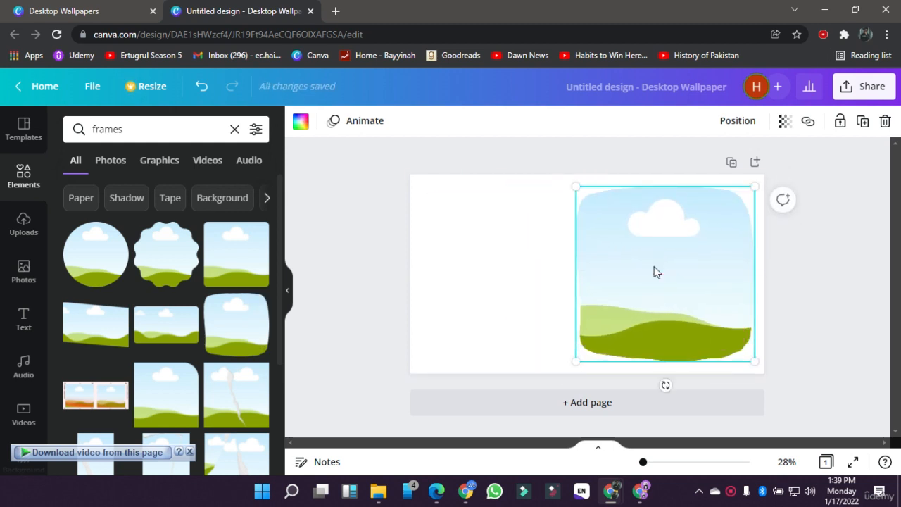
Step: Set the wallpaper's background to the second yellow of the SHOPVON brand colours
{"action": "left_click", "coordinate": [430, 266]}
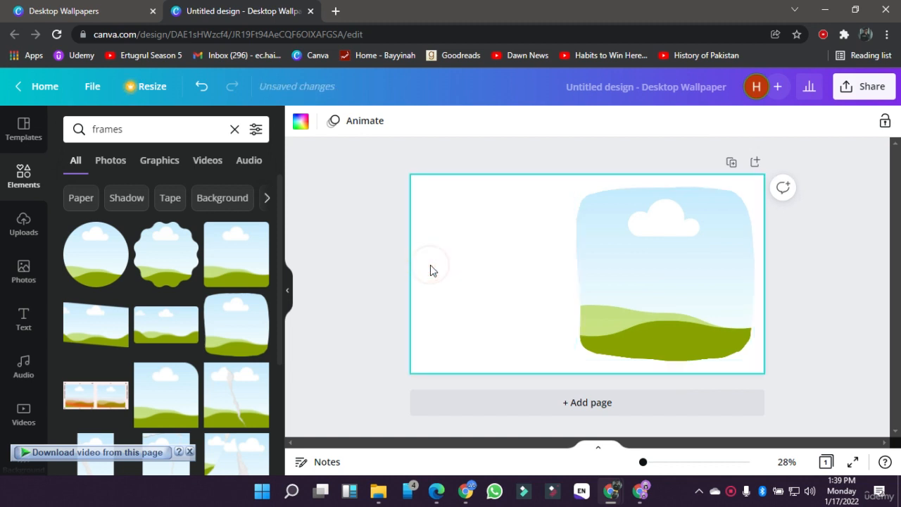
{"action": "left_click", "coordinate": [300, 125]}
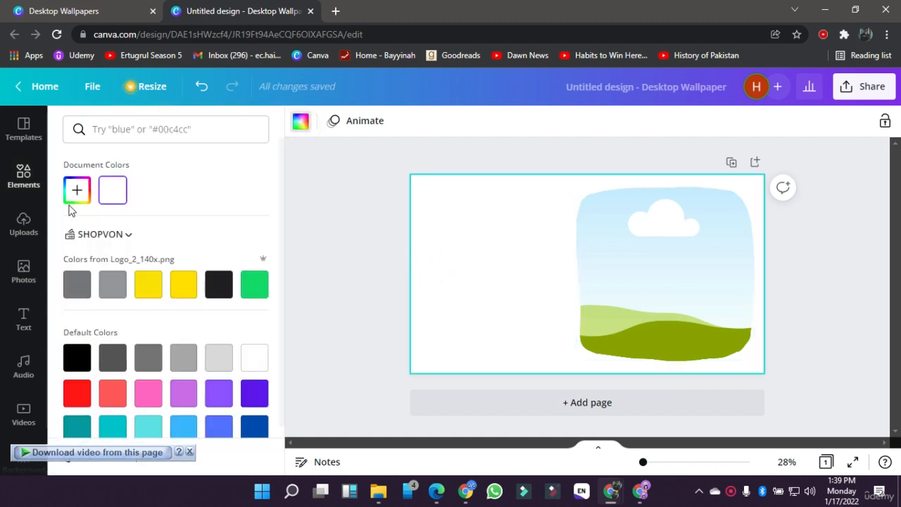
{"action": "left_click", "coordinate": [186, 284]}
{"action": "left_click", "coordinate": [297, 293]}
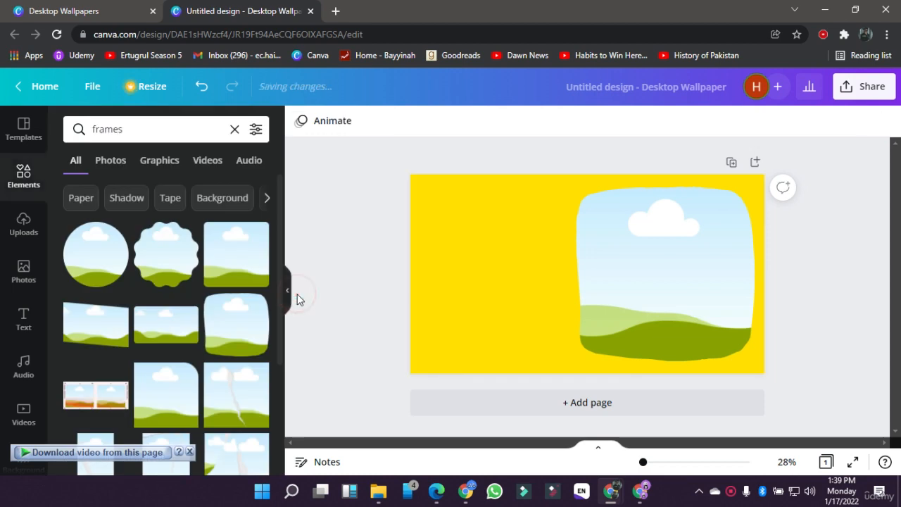
Step: Try filling the frame with the trending photo of a boy writing at a desk, and undo the fill
{"action": "left_click", "coordinate": [654, 255]}
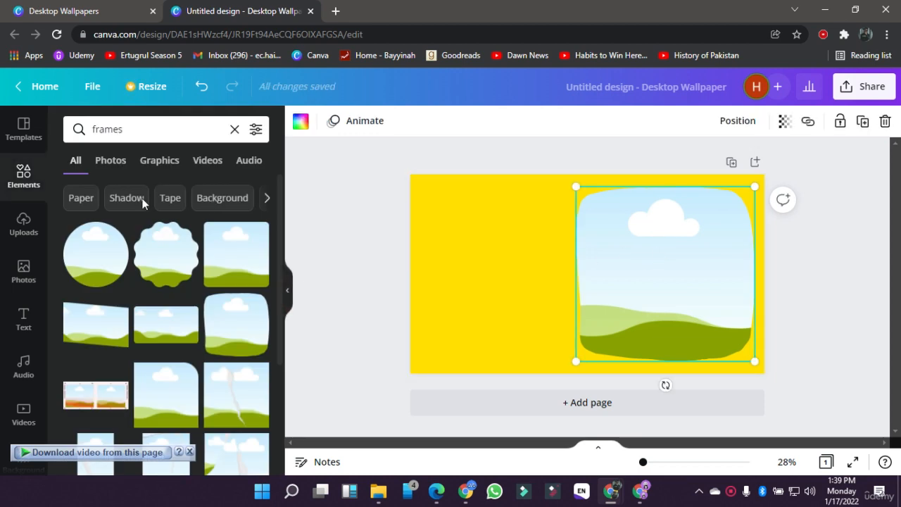
{"action": "left_click", "coordinate": [28, 273]}
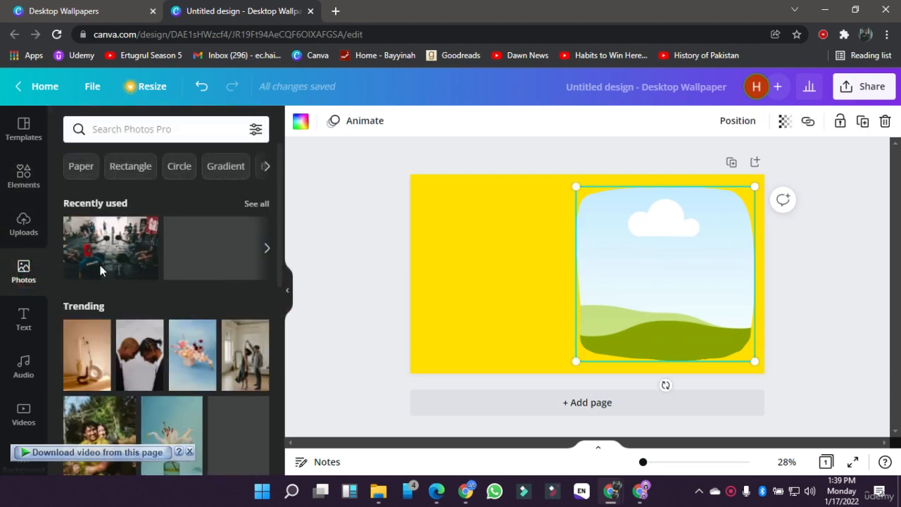
{"action": "scroll", "coordinate": [151, 360], "scroll_direction": "down", "scroll_amount": 2}
{"action": "scroll", "coordinate": [151, 361], "scroll_direction": "down", "scroll_amount": 1}
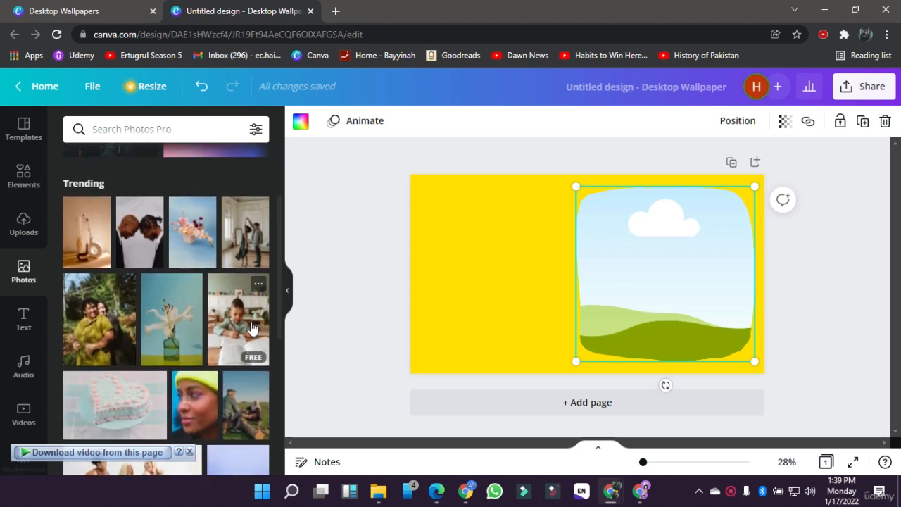
{"action": "left_click_drag", "start_coordinate": [252, 328], "coordinate": [633, 274]}
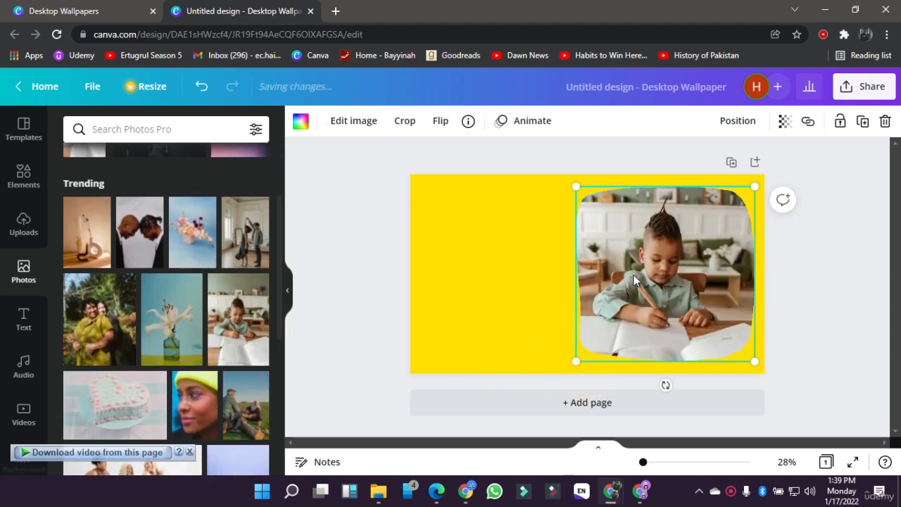
{"action": "left_click", "coordinate": [344, 276]}
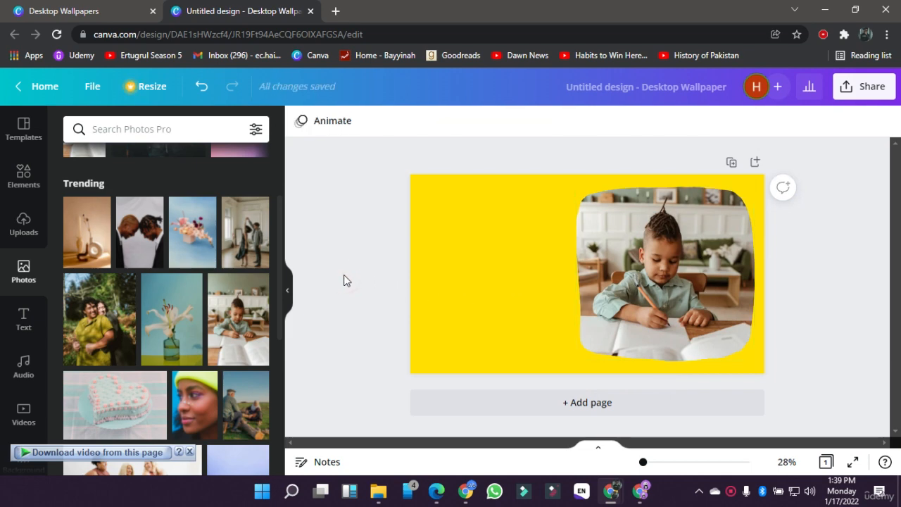
{"action": "left_click", "coordinate": [27, 238]}
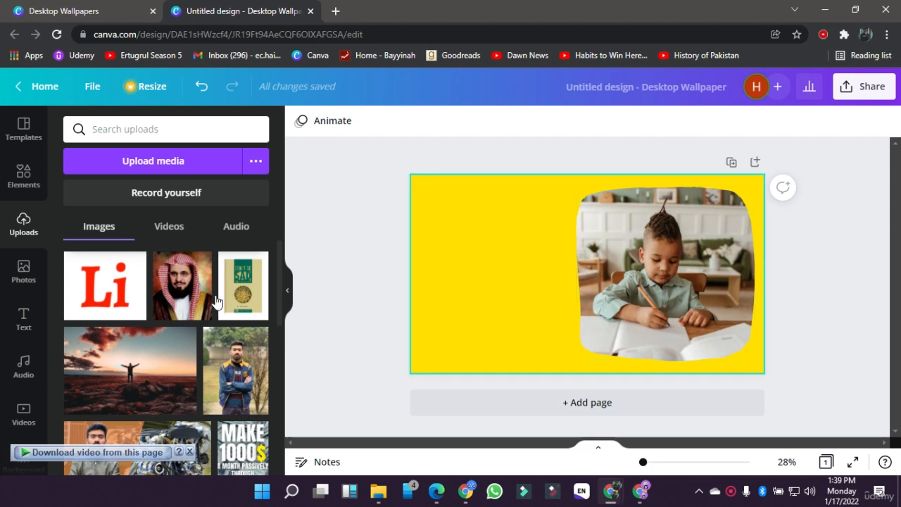
{"action": "key", "text": "ctrl+z"}
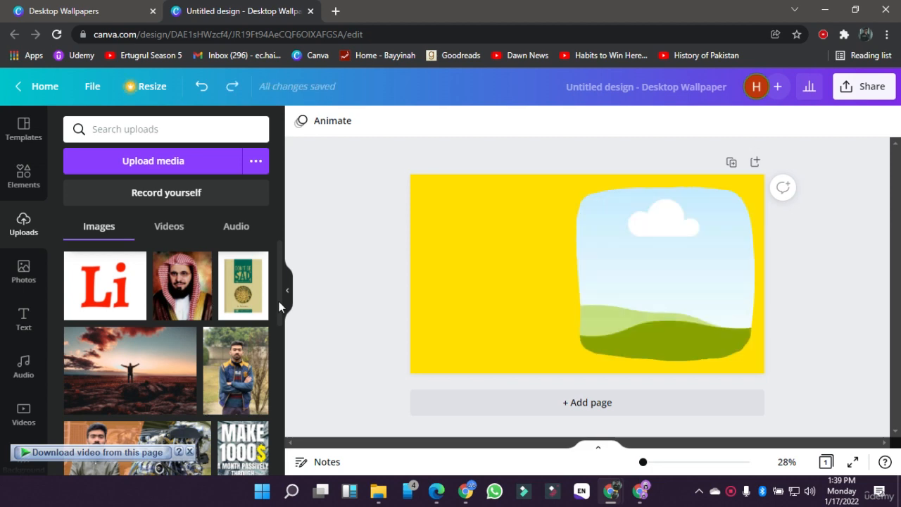
Step: Try the aerial video of a green field in the frame with a playback preview, and remove it from the frame
{"action": "left_click", "coordinate": [24, 408]}
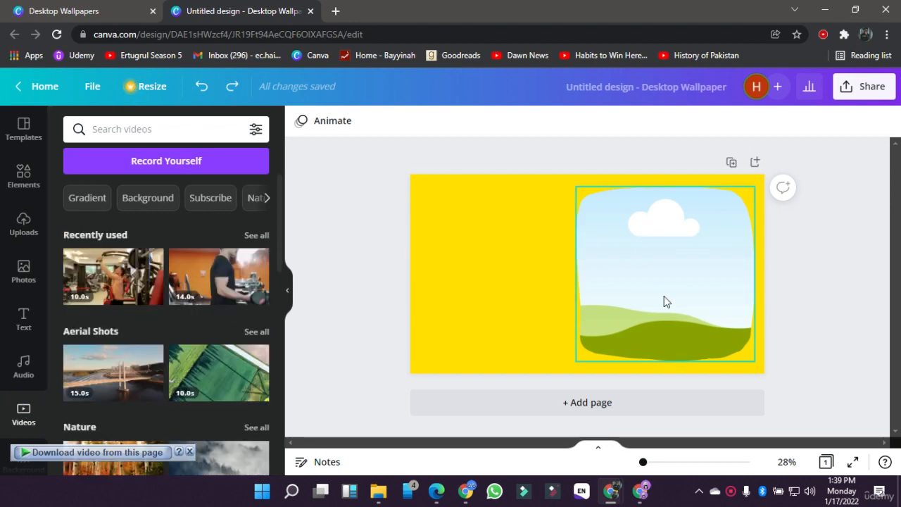
{"action": "left_click_drag", "start_coordinate": [193, 370], "coordinate": [633, 248]}
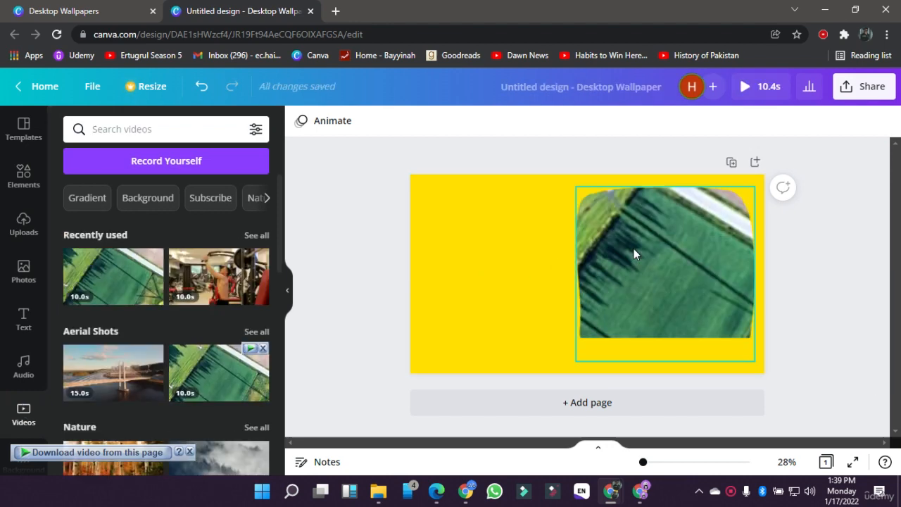
{"action": "left_click", "coordinate": [743, 87]}
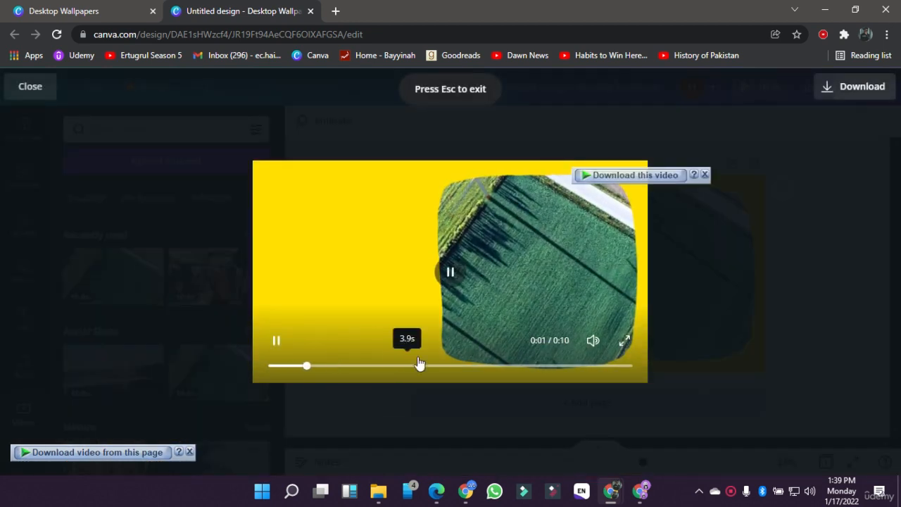
{"action": "left_click", "coordinate": [734, 236]}
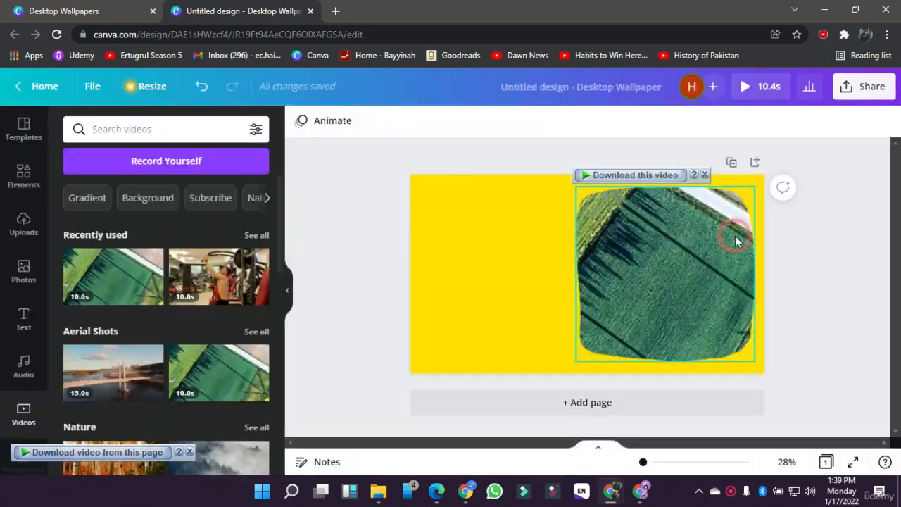
{"action": "left_click", "coordinate": [622, 265]}
{"action": "key", "text": "Delete"}
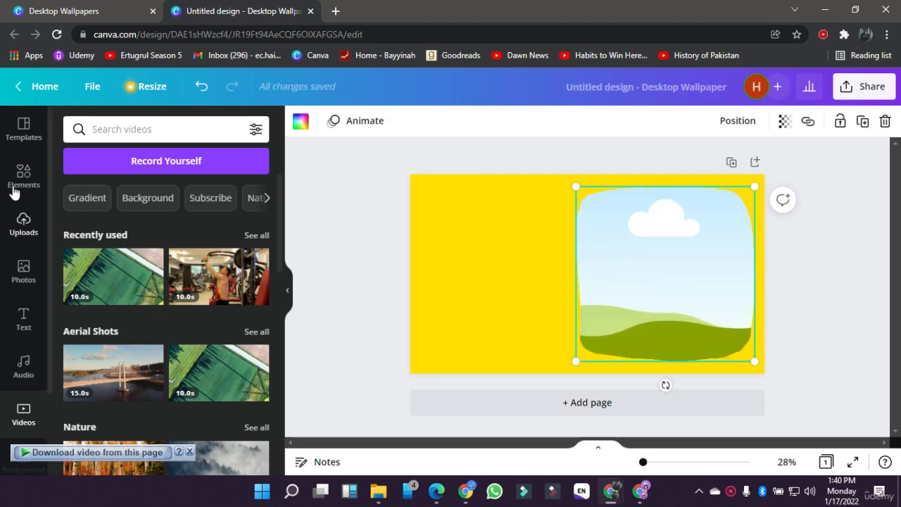
Step: Search the elements for "animated bug" and add the animated butterfly with yellow and green wings to the wallpaper
{"action": "left_click", "coordinate": [12, 172]}
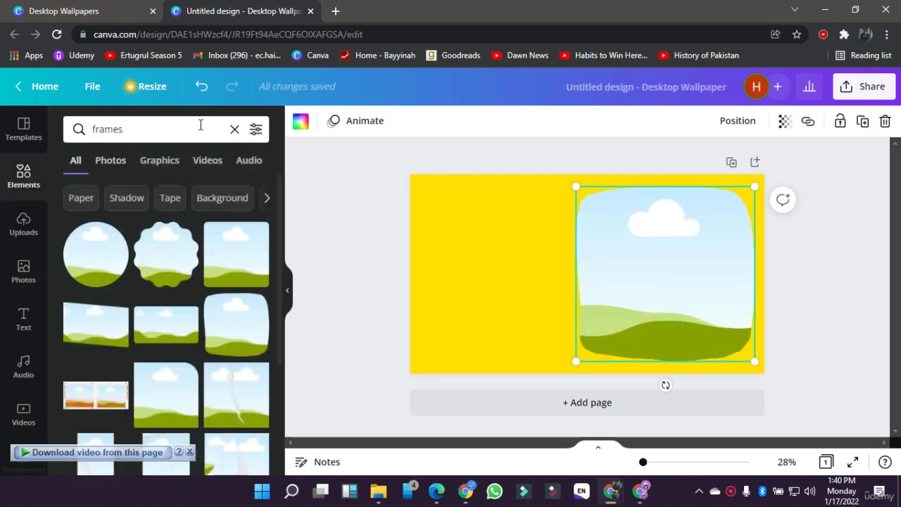
{"action": "left_click", "coordinate": [227, 131]}
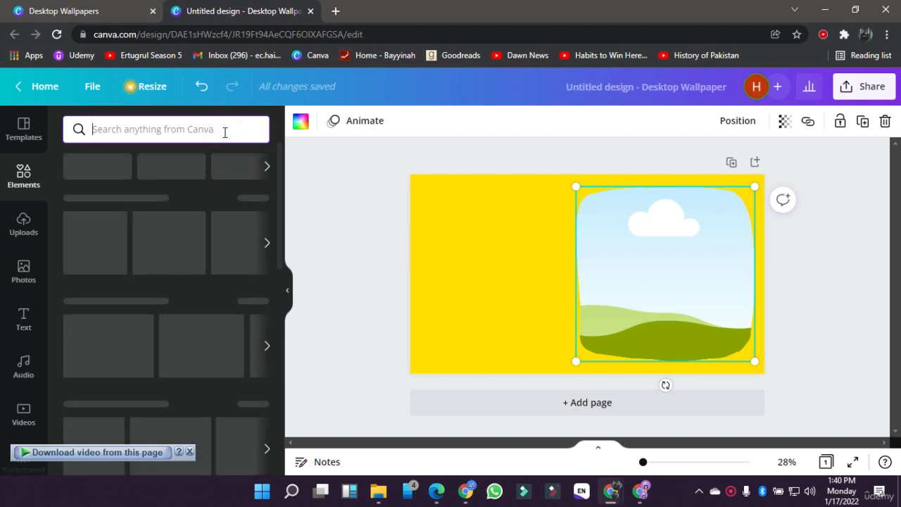
{"action": "type", "text": "animated"}
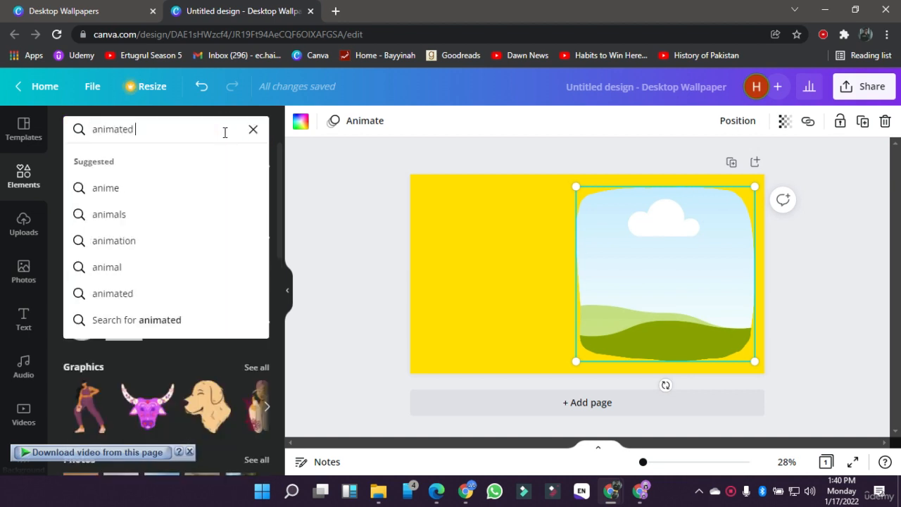
{"action": "type", "text": " bug"}
{"action": "key", "text": "Return"}
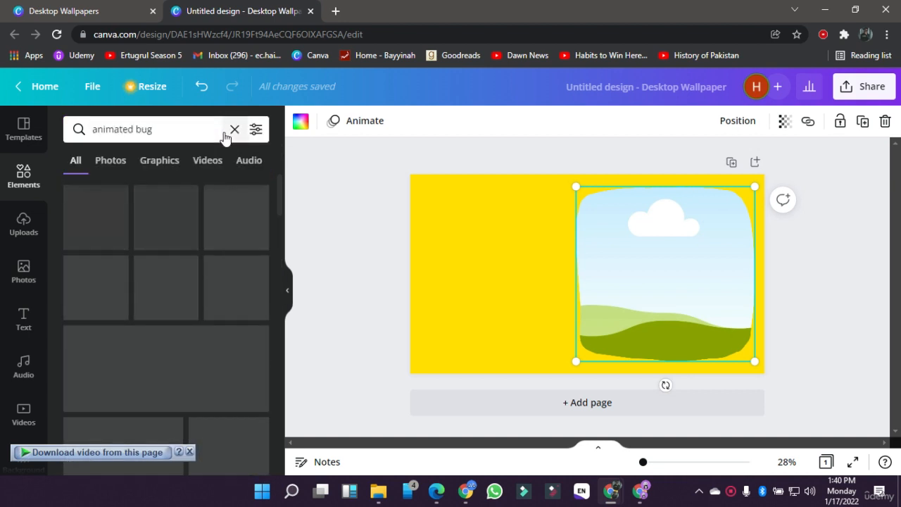
{"action": "scroll", "coordinate": [187, 328], "scroll_direction": "down", "scroll_amount": 5}
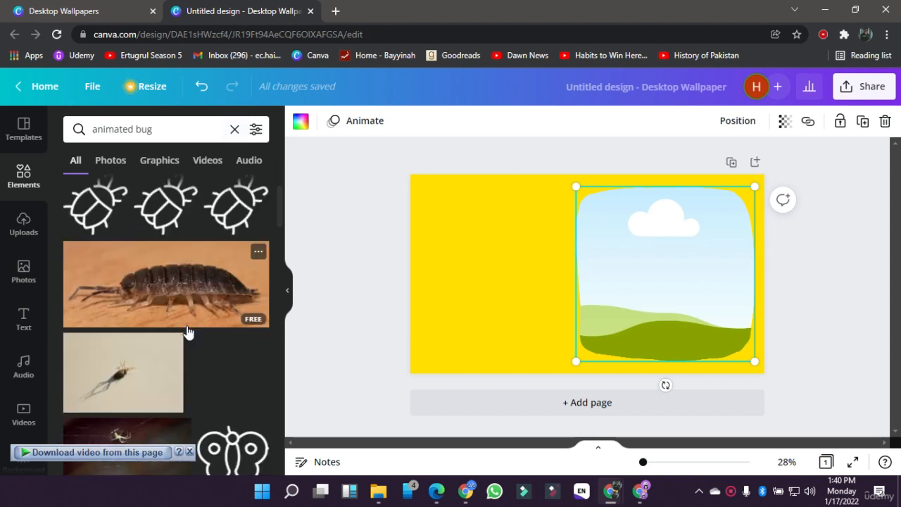
{"action": "scroll", "coordinate": [187, 330], "scroll_direction": "down", "scroll_amount": 5}
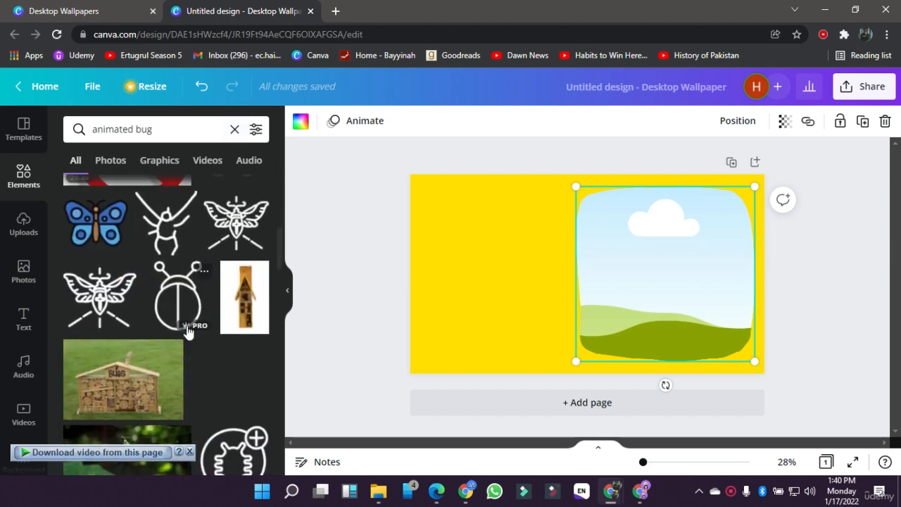
{"action": "scroll", "coordinate": [187, 309], "scroll_direction": "down", "scroll_amount": 10}
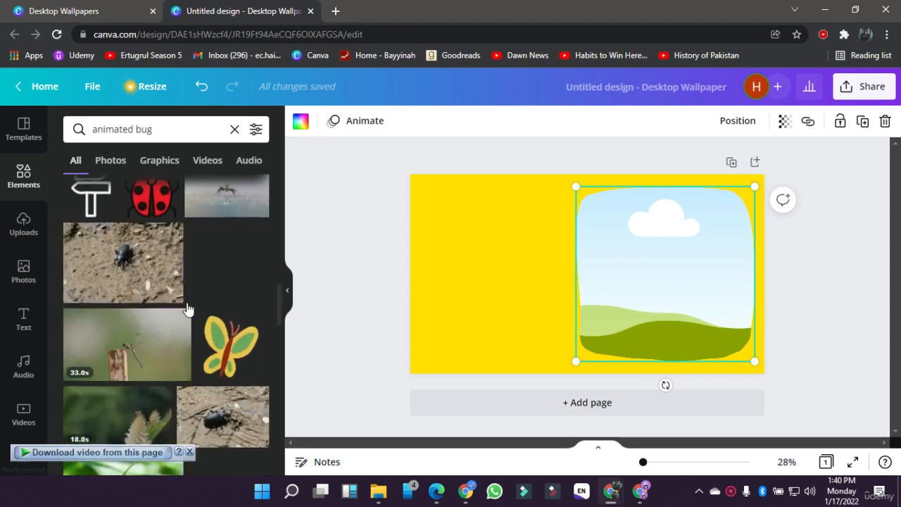
{"action": "scroll", "coordinate": [241, 312], "scroll_direction": "down", "scroll_amount": 2}
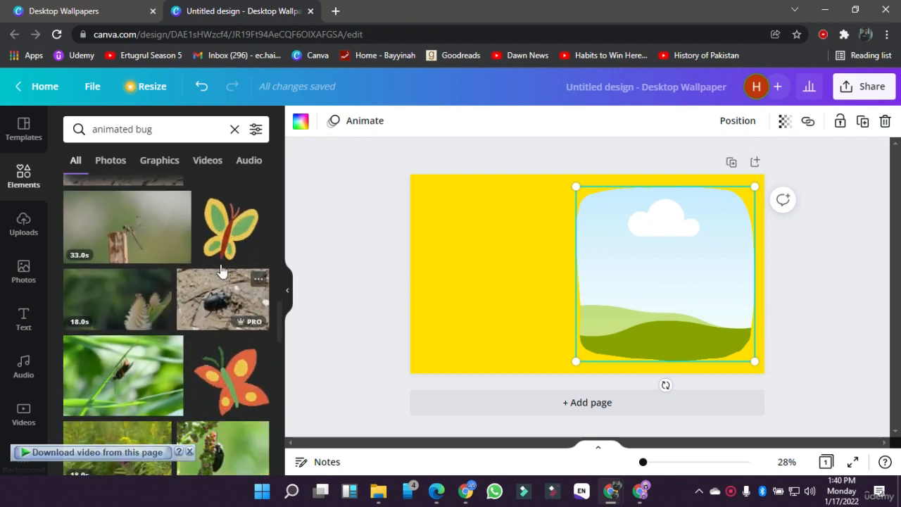
{"action": "left_click", "coordinate": [214, 250]}
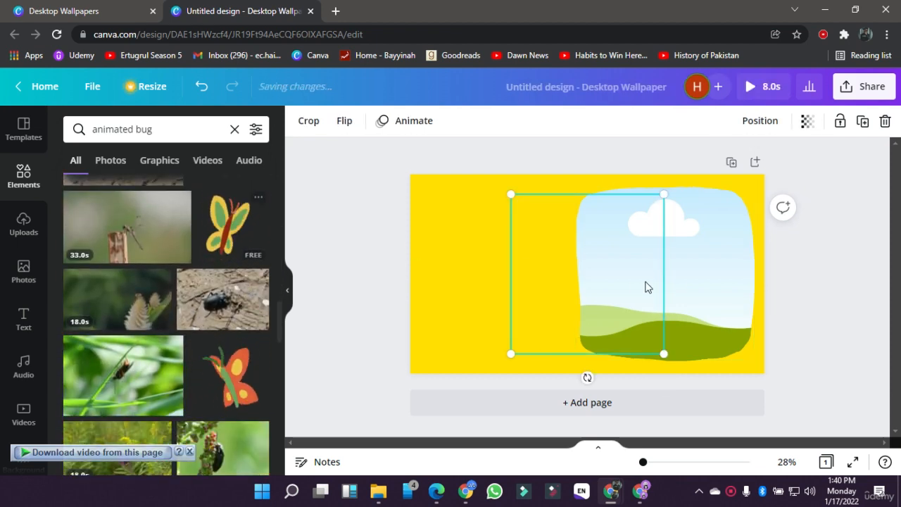
Step: Delete the empty frame and move the butterfly into the left half of the wallpaper
{"action": "left_click", "coordinate": [709, 285]}
{"action": "key", "text": "Delete"}
{"action": "left_click", "coordinate": [564, 253]}
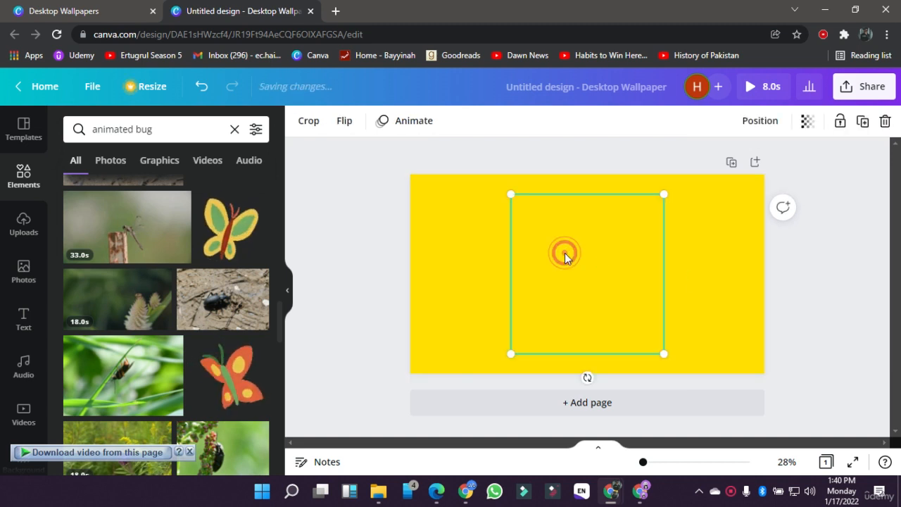
{"action": "left_click_drag", "start_coordinate": [565, 253], "coordinate": [494, 259]}
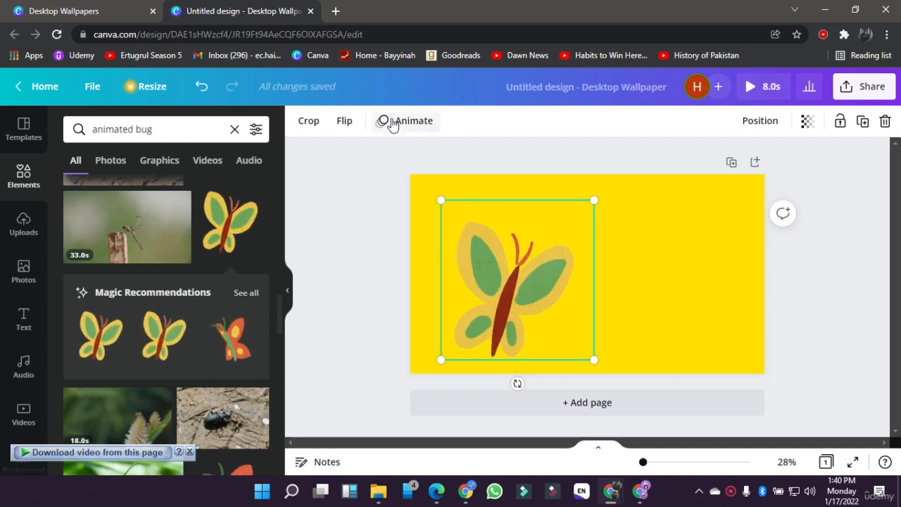
Step: Preview the wallpaper's playback and apply the Pop element animation to the butterfly
{"action": "left_click", "coordinate": [753, 86]}
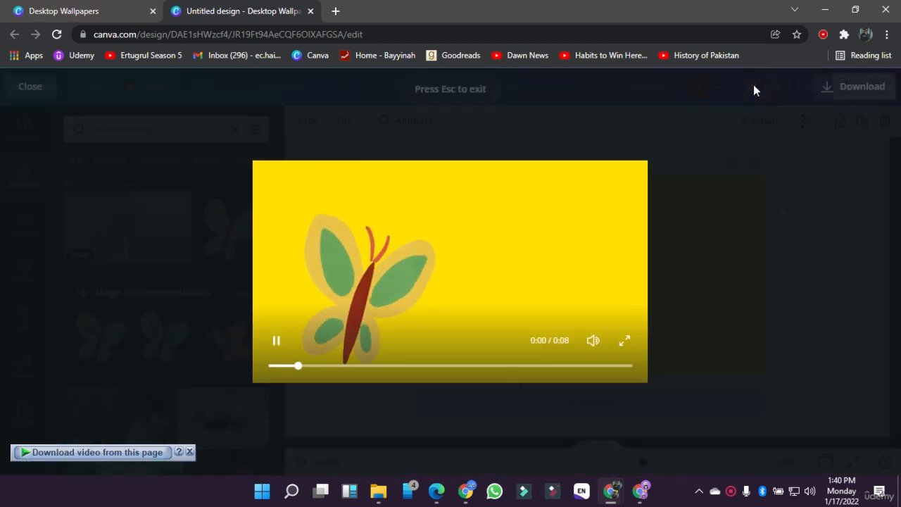
{"action": "left_click", "coordinate": [781, 367]}
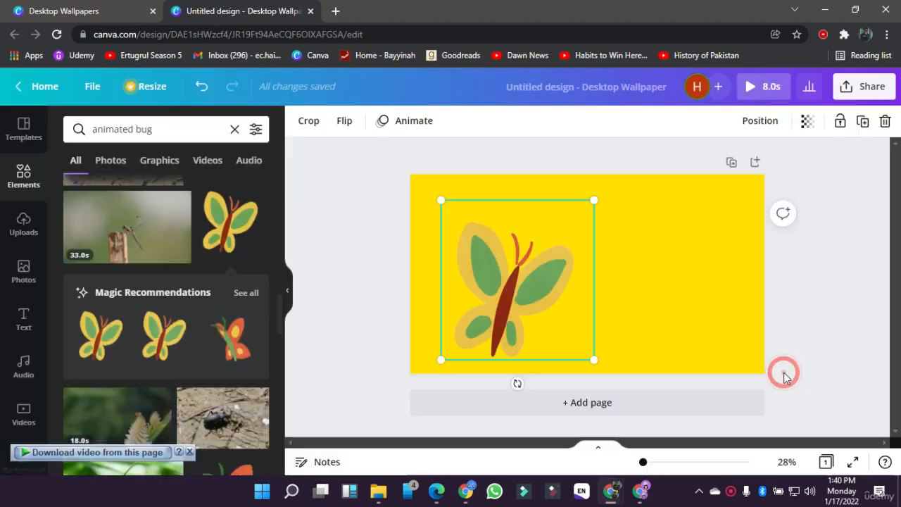
{"action": "left_click", "coordinate": [413, 121]}
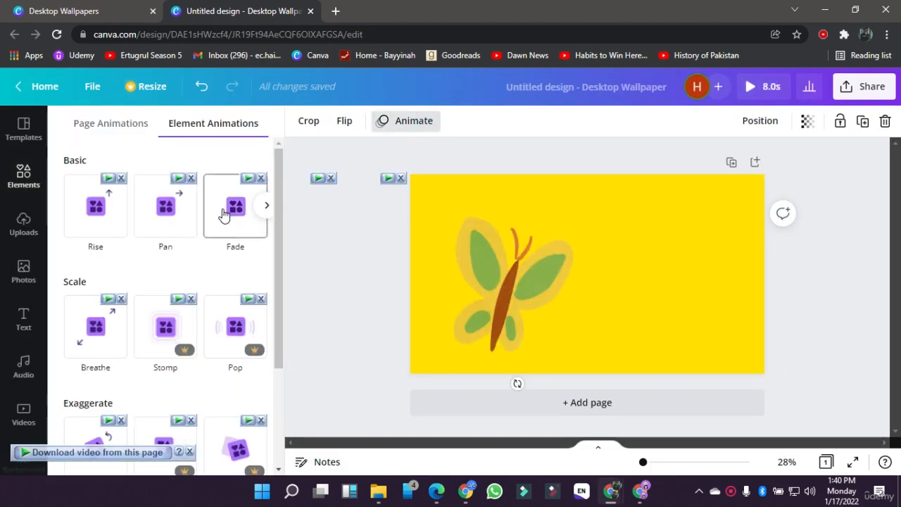
{"action": "left_click", "coordinate": [238, 319]}
{"action": "left_click", "coordinate": [344, 316]}
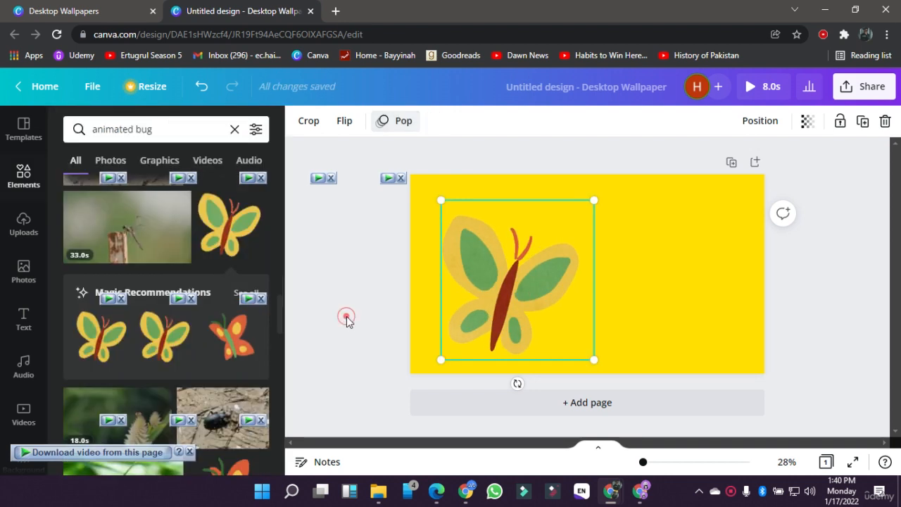
{"action": "left_click", "coordinate": [476, 314]}
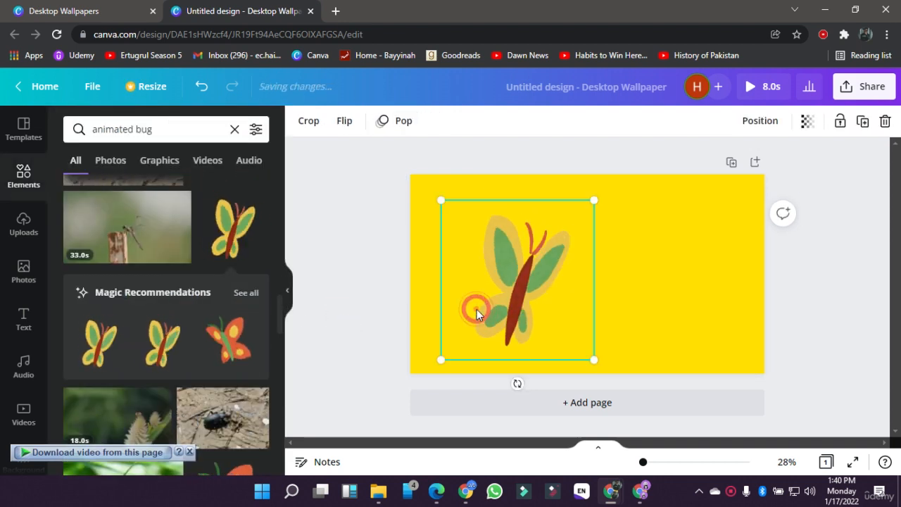
Step: Set the page's timing to 2.0 seconds and preview the shortened playback
{"action": "left_click", "coordinate": [369, 294]}
{"action": "left_click", "coordinate": [402, 122]}
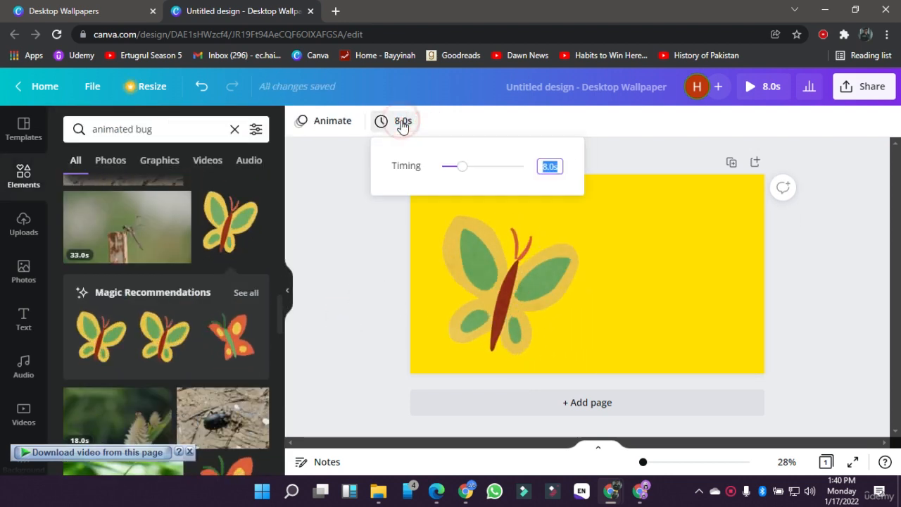
{"action": "type", "text": "2"}
{"action": "key", "text": "Return"}
{"action": "left_click", "coordinate": [418, 228]}
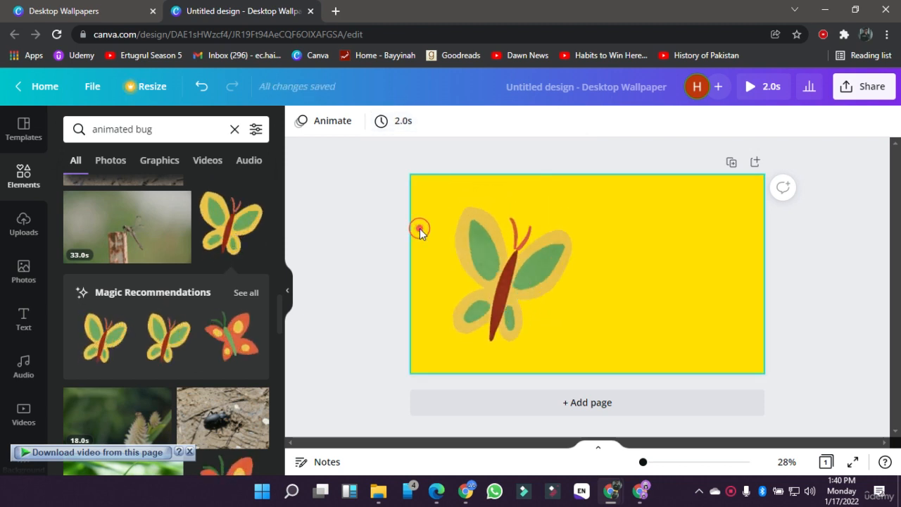
{"action": "left_click", "coordinate": [776, 86]}
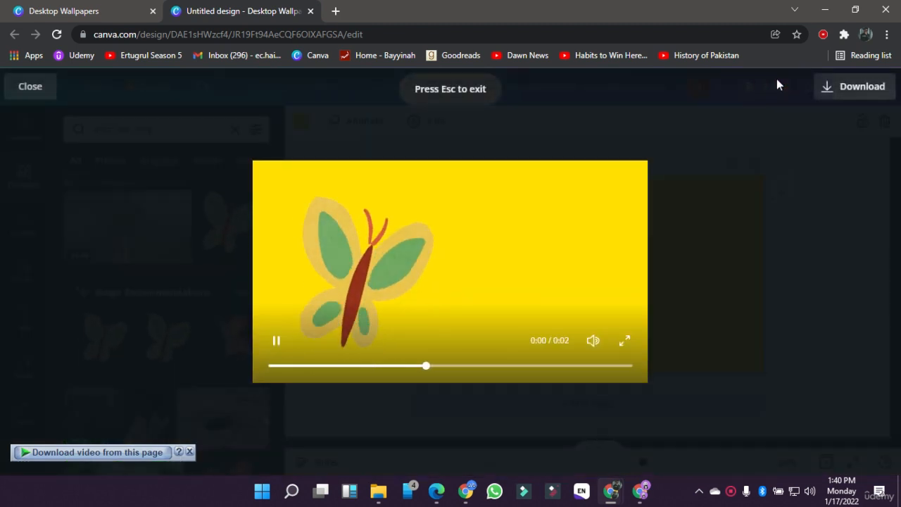
{"action": "left_click", "coordinate": [774, 235]}
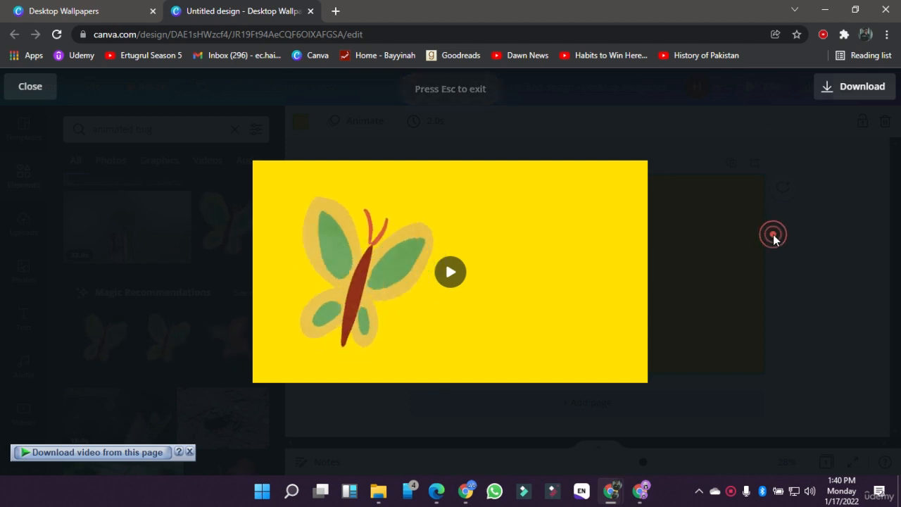
Step: Search the elements for "animated phone", browse the results and delete the butterfly from the wallpaper
{"action": "left_click", "coordinate": [174, 135]}
{"action": "key", "text": "BackSpace"}
{"action": "key", "text": "BackSpace"}
{"action": "key", "text": "BackSpace"}
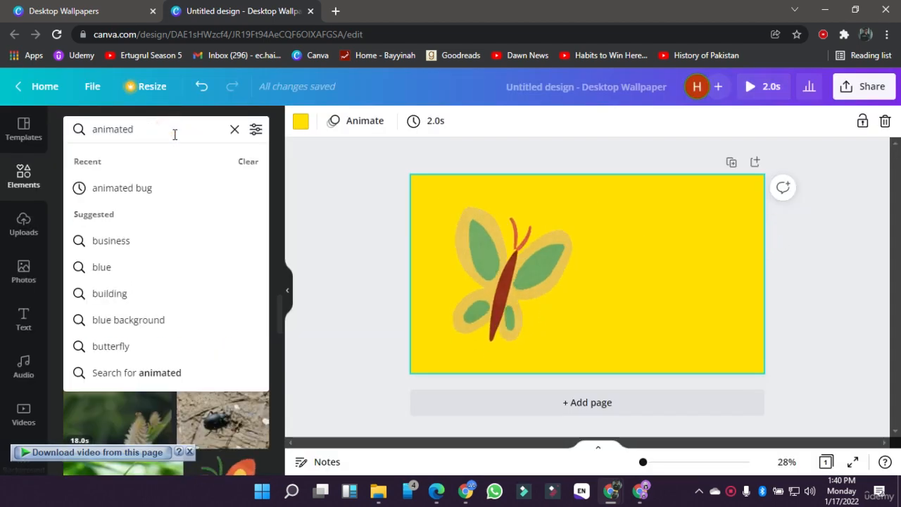
{"action": "type", "text": "phone"}
{"action": "key", "text": "Return"}
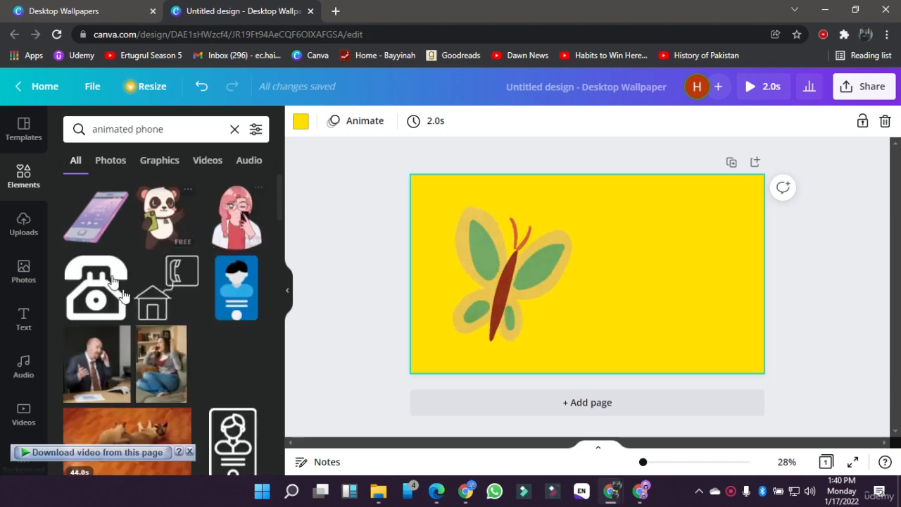
{"action": "scroll", "coordinate": [200, 413], "scroll_direction": "down", "scroll_amount": 1}
{"action": "scroll", "coordinate": [200, 413], "scroll_direction": "down", "scroll_amount": 10}
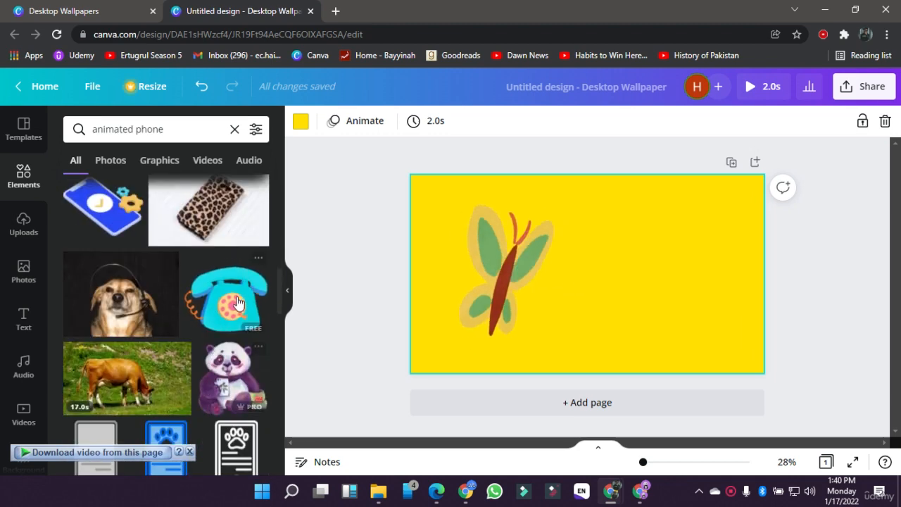
{"action": "key", "text": "Delete"}
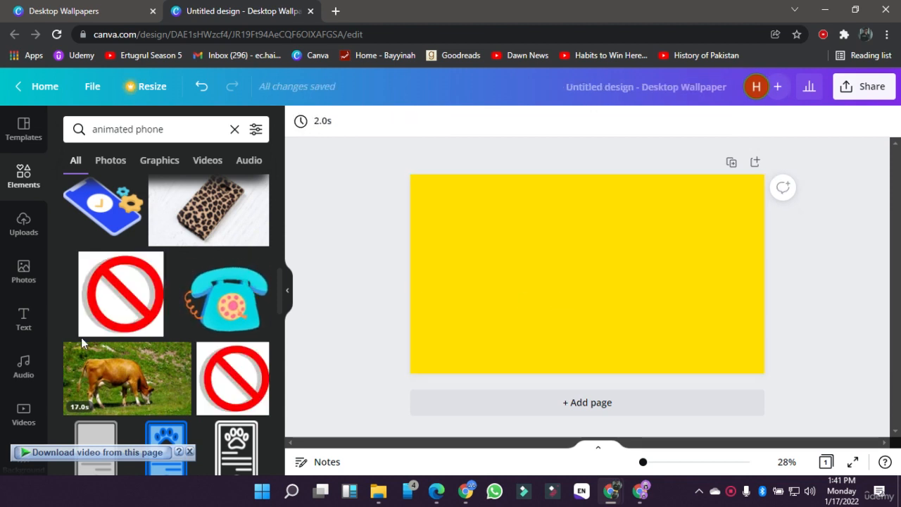
Step: Look through the additional Canva apps and integrations, open the Styles library and dismiss its introductory tip
{"action": "scroll", "coordinate": [81, 338], "scroll_direction": "down", "scroll_amount": 3}
{"action": "scroll", "coordinate": [16, 379], "scroll_direction": "down", "scroll_amount": 2}
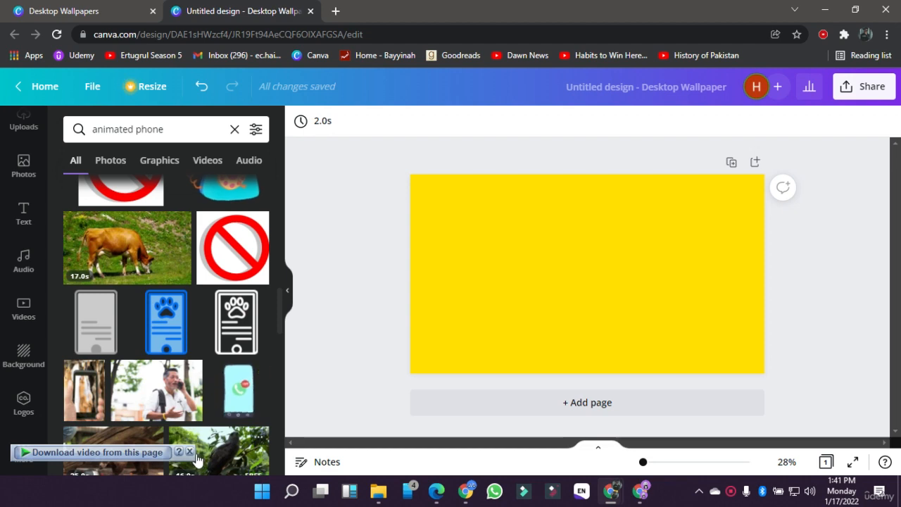
{"action": "left_click", "coordinate": [9, 445]}
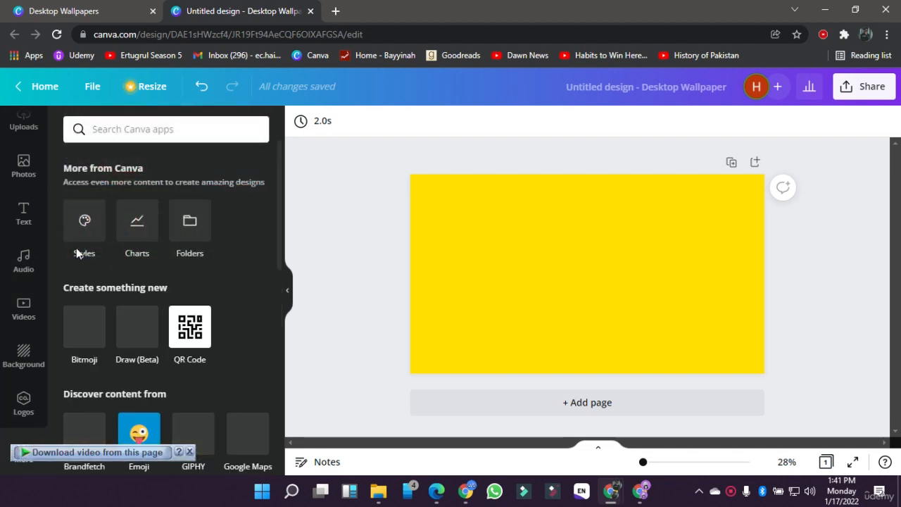
{"action": "scroll", "coordinate": [102, 321], "scroll_direction": "down", "scroll_amount": 2}
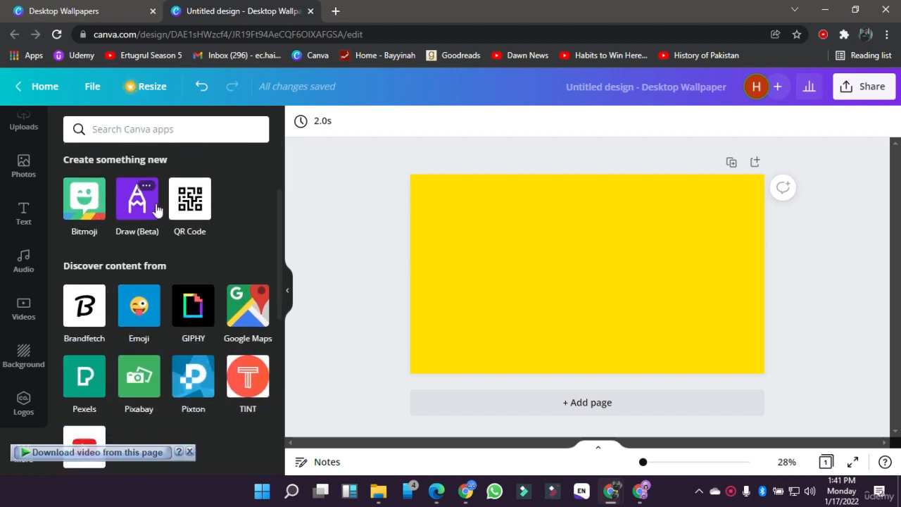
{"action": "scroll", "coordinate": [156, 210], "scroll_direction": "down", "scroll_amount": 2}
{"action": "scroll", "coordinate": [89, 343], "scroll_direction": "down", "scroll_amount": 4}
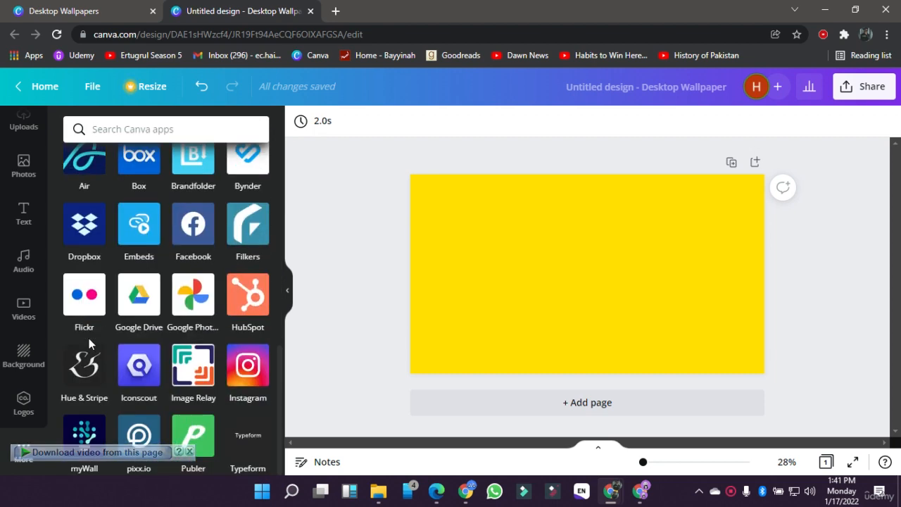
{"action": "scroll", "coordinate": [166, 201], "scroll_direction": "up", "scroll_amount": 3}
{"action": "scroll", "coordinate": [166, 202], "scroll_direction": "up", "scroll_amount": 5}
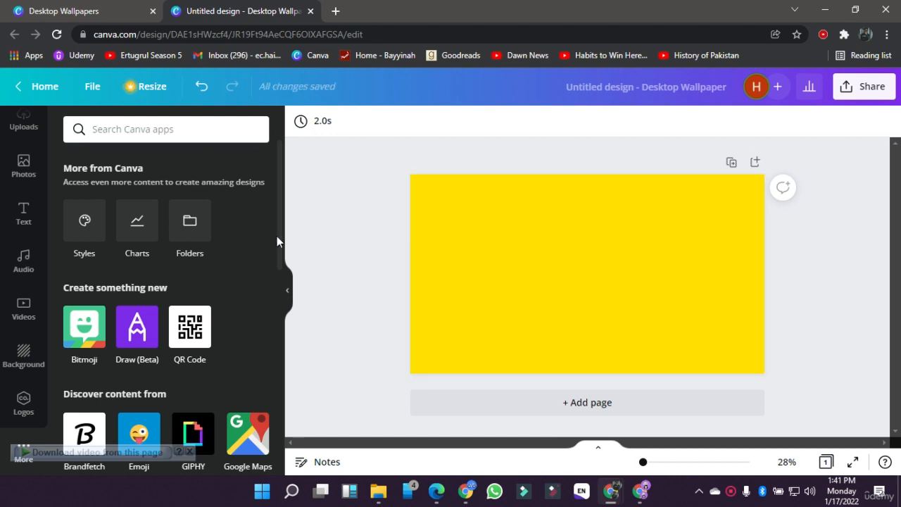
{"action": "left_click", "coordinate": [88, 221]}
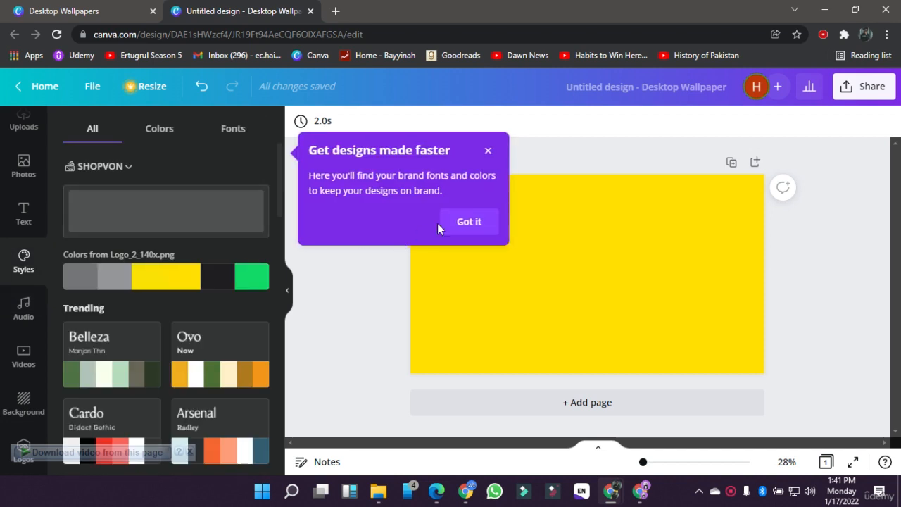
{"action": "left_click", "coordinate": [464, 222]}
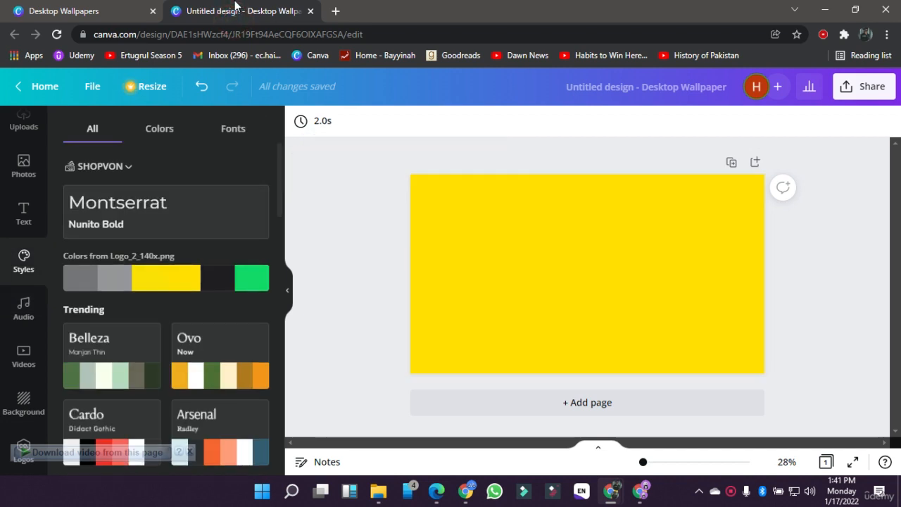
Step: Browse the desktop wallpaper templates and apply the "Plants are friends." template from the Cool Desktop Wallpaper category
{"action": "scroll", "coordinate": [23, 173], "scroll_direction": "up", "scroll_amount": 2}
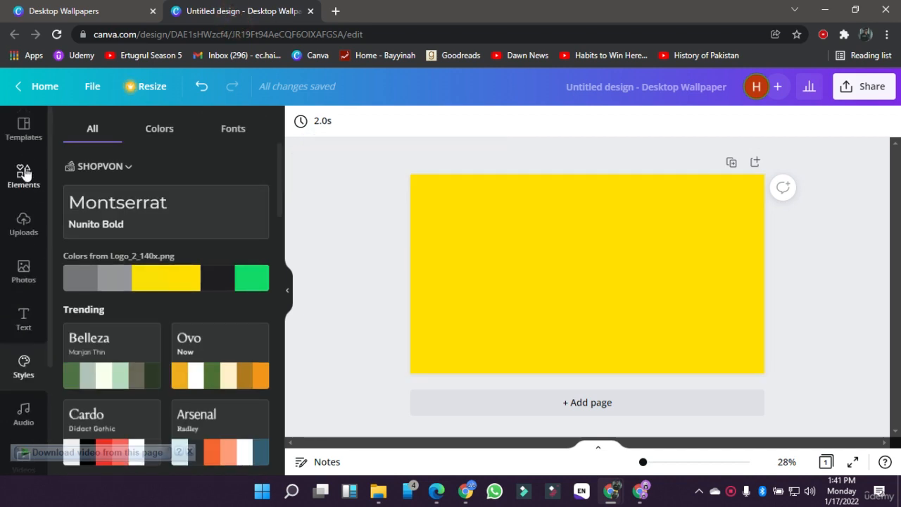
{"action": "left_click", "coordinate": [22, 130]}
{"action": "scroll", "coordinate": [161, 252], "scroll_direction": "down", "scroll_amount": 2}
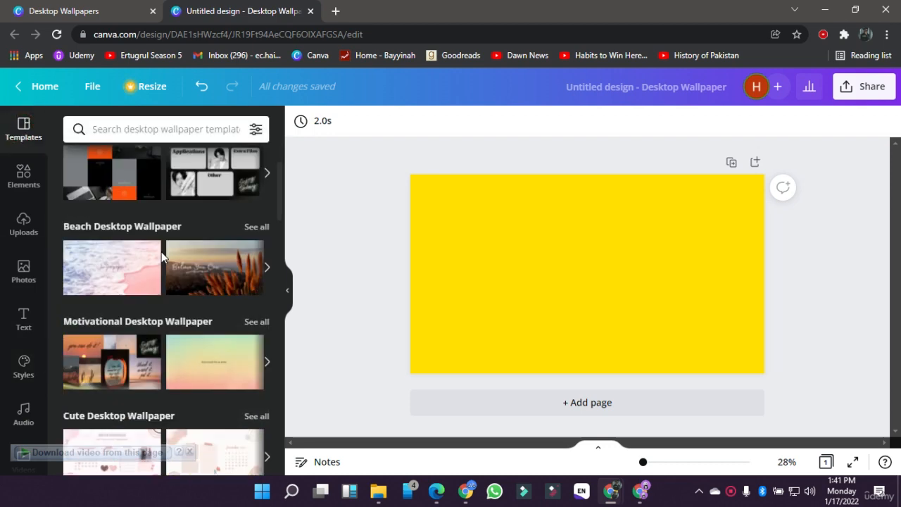
{"action": "scroll", "coordinate": [183, 373], "scroll_direction": "down", "scroll_amount": 5}
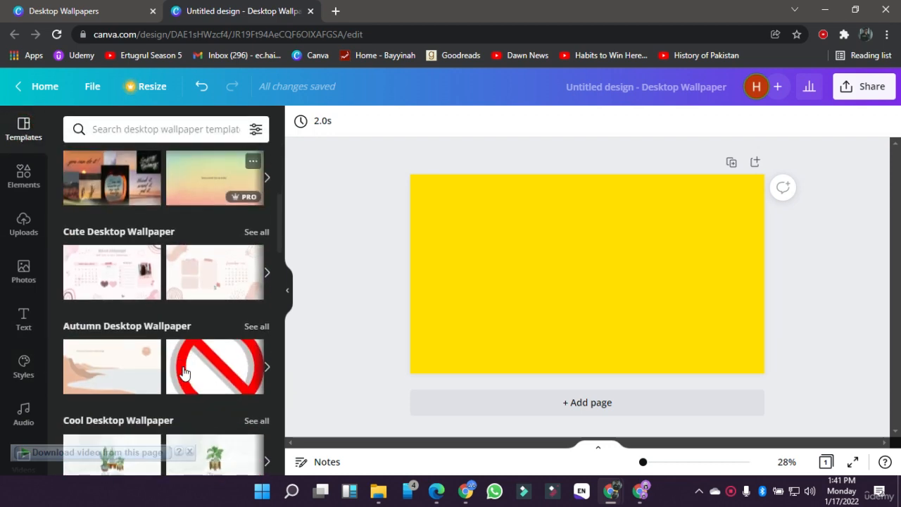
{"action": "left_click", "coordinate": [122, 296]}
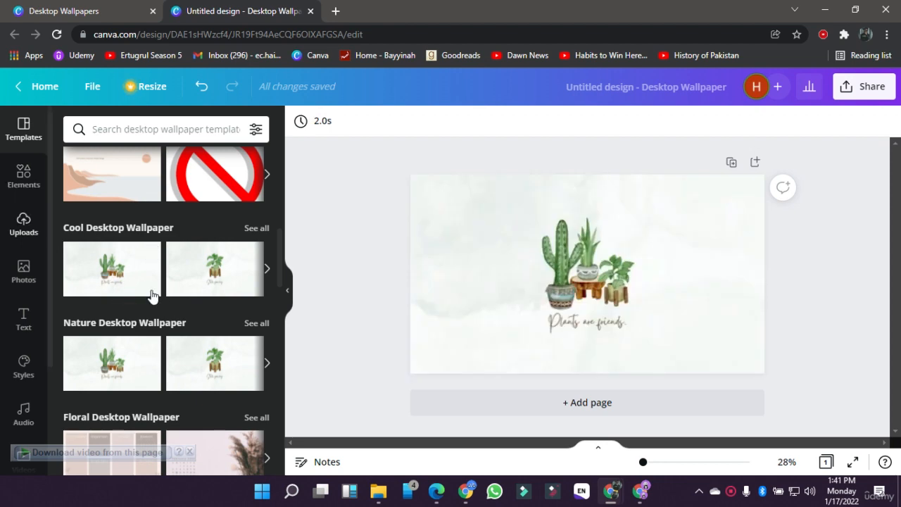
Step: Replace the wallpaper with the "Fly me to the moon" template and look briefly at the audio library and the additional Canva apps
{"action": "scroll", "coordinate": [175, 314], "scroll_direction": "down", "scroll_amount": 5}
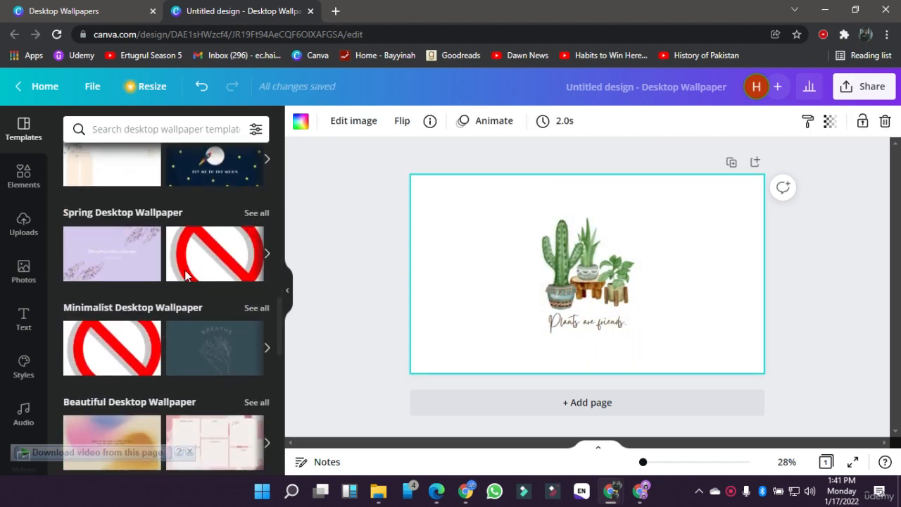
{"action": "left_click", "coordinate": [220, 182]}
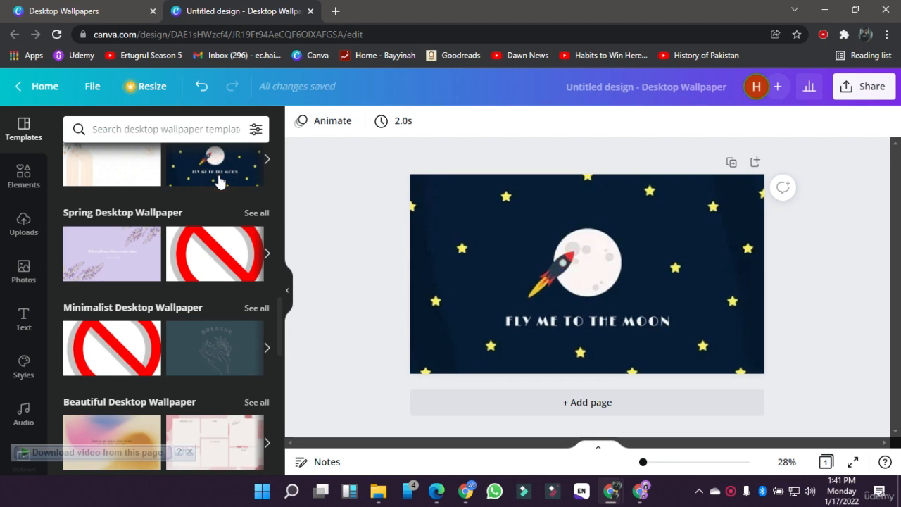
{"action": "left_click", "coordinate": [16, 427]}
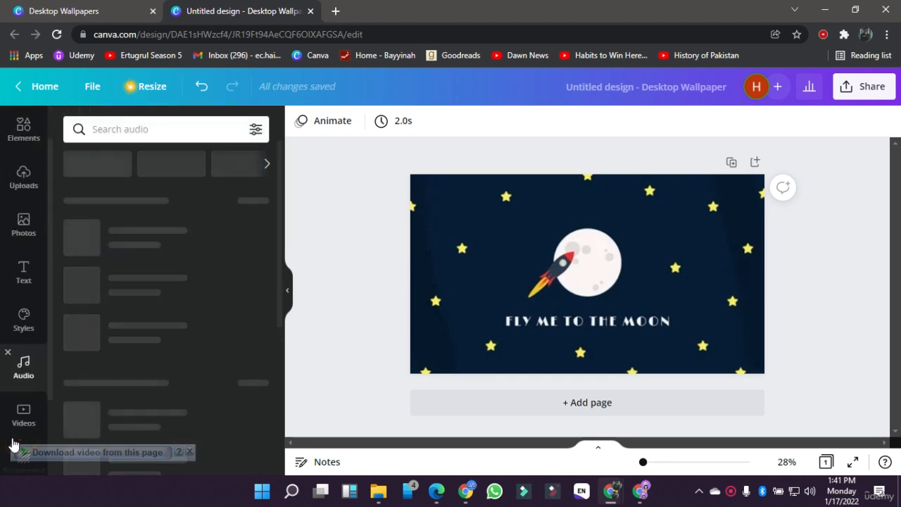
{"action": "left_click", "coordinate": [10, 437]}
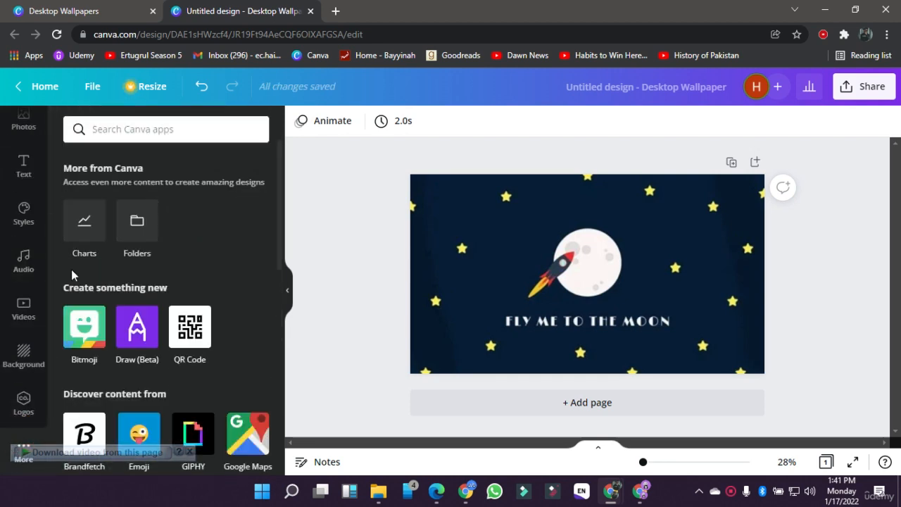
Step: Try the Belleza, Arsenal/Radley and Horizon/Poppins Bold style sets on the wallpaper one after another
{"action": "left_click", "coordinate": [22, 217]}
{"action": "scroll", "coordinate": [124, 288], "scroll_direction": "down", "scroll_amount": 3}
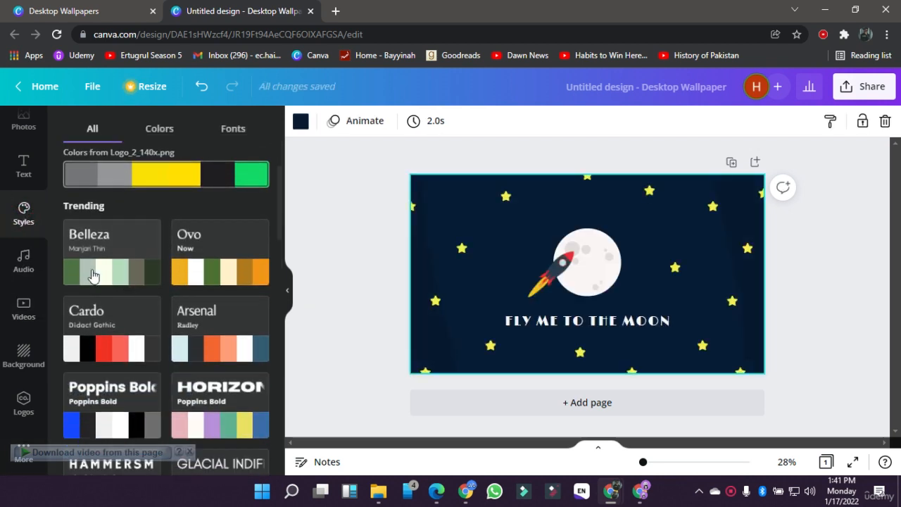
{"action": "left_click", "coordinate": [102, 262]}
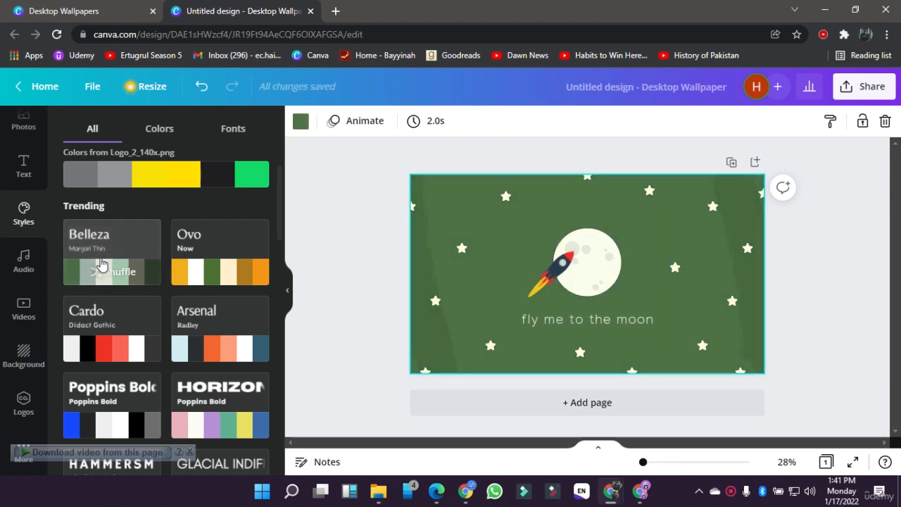
{"action": "left_click", "coordinate": [206, 328]}
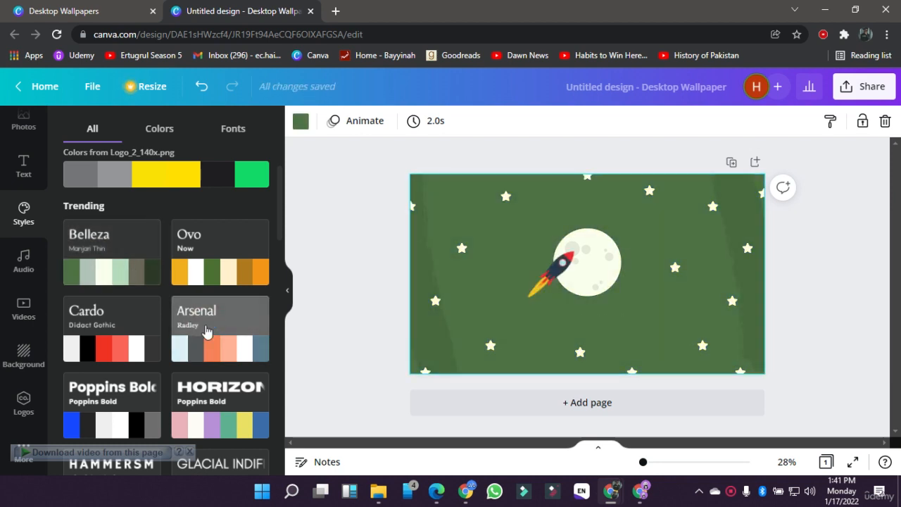
{"action": "scroll", "coordinate": [206, 331], "scroll_direction": "down", "scroll_amount": 1}
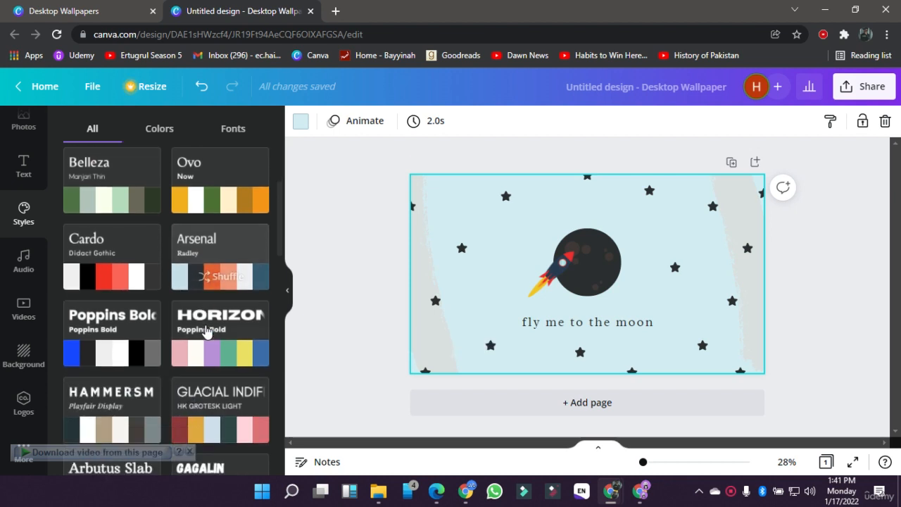
{"action": "left_click", "coordinate": [206, 331]}
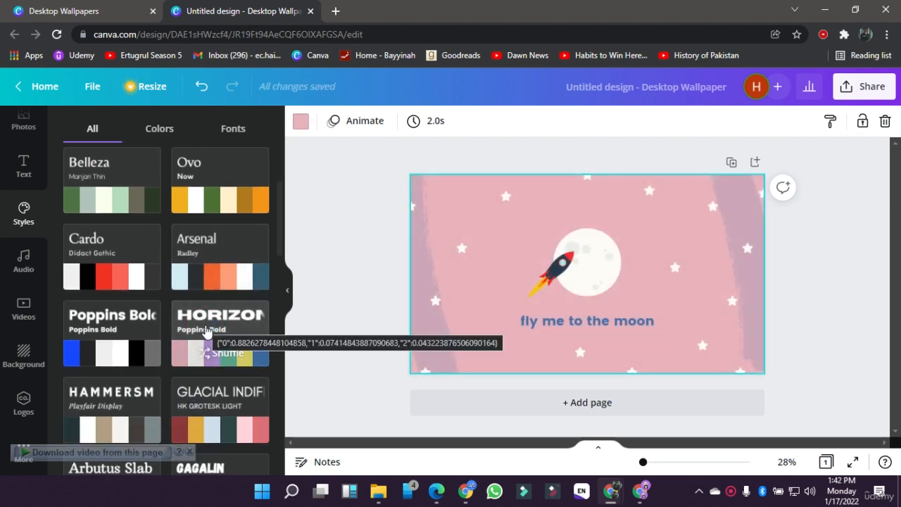
Step: Apply the Gagalin/Caveat style set to the wallpaper, and replace it with the script and Montserrat style in cream, green and brown
{"action": "scroll", "coordinate": [206, 331], "scroll_direction": "down", "scroll_amount": 2}
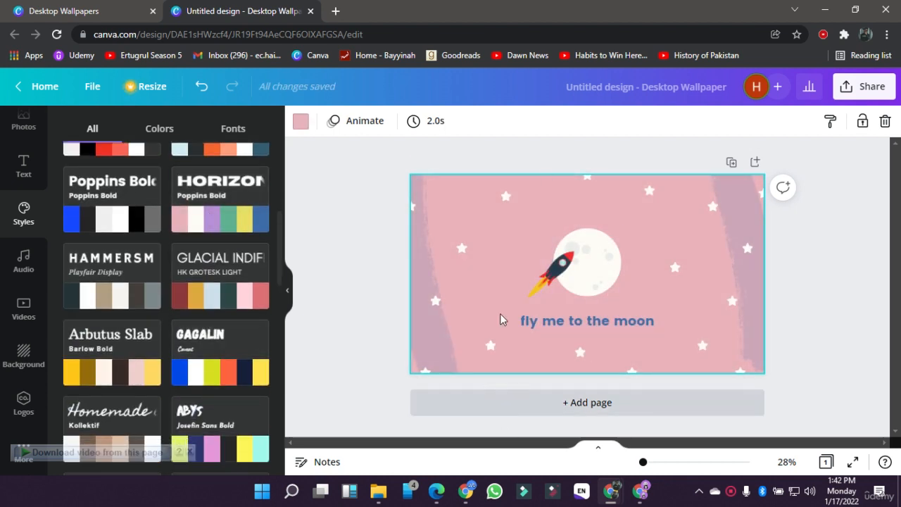
{"action": "scroll", "coordinate": [282, 368], "scroll_direction": "down", "scroll_amount": 2}
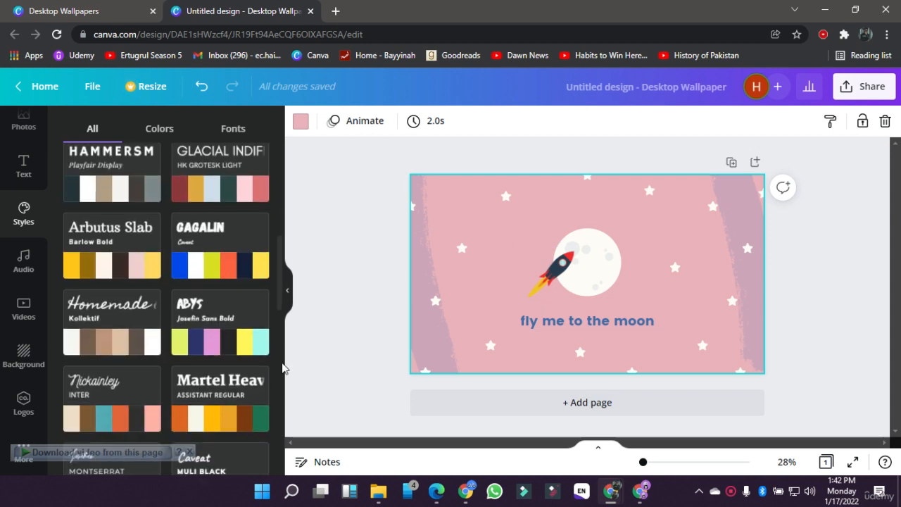
{"action": "left_click", "coordinate": [232, 280]}
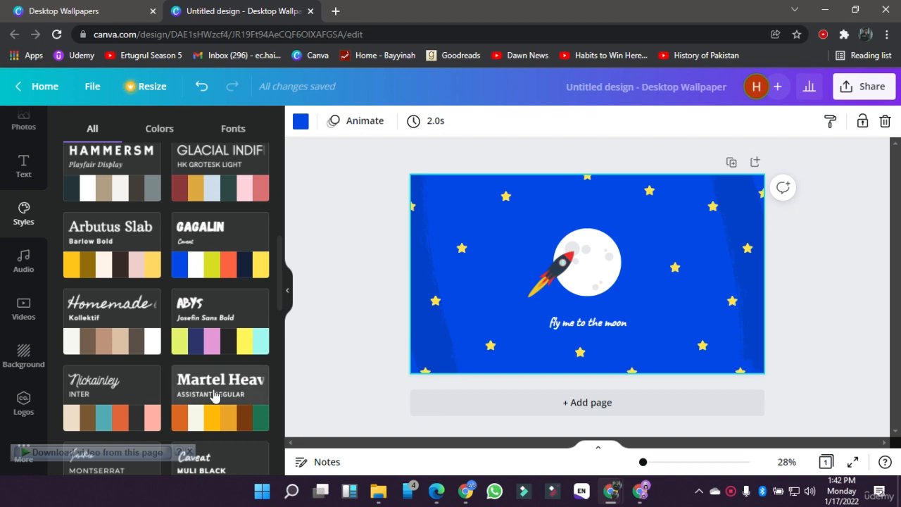
{"action": "scroll", "coordinate": [125, 296], "scroll_direction": "down", "scroll_amount": 4}
{"action": "left_click", "coordinate": [127, 291]}
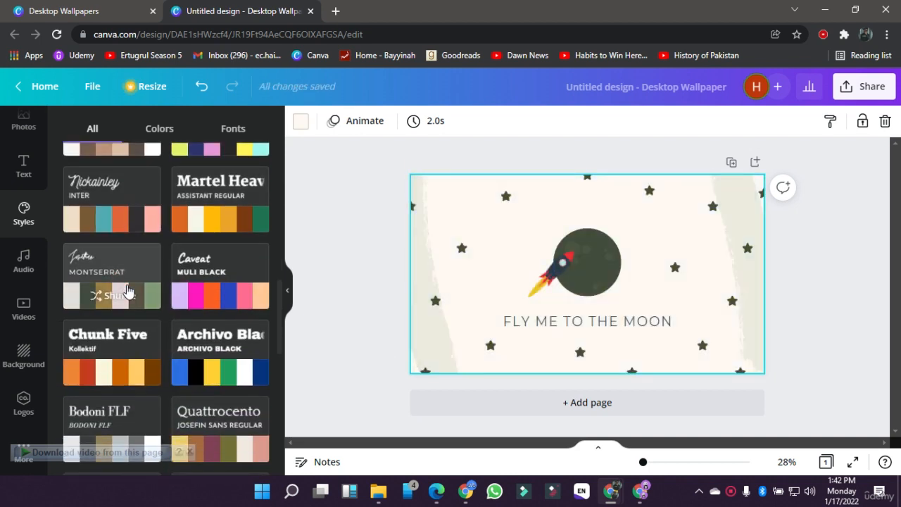
{"action": "scroll", "coordinate": [22, 195], "scroll_direction": "up", "scroll_amount": 3}
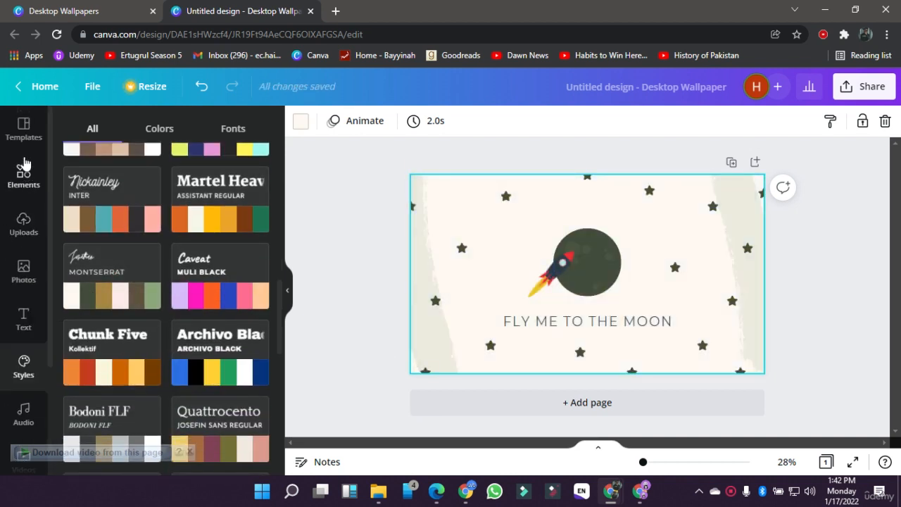